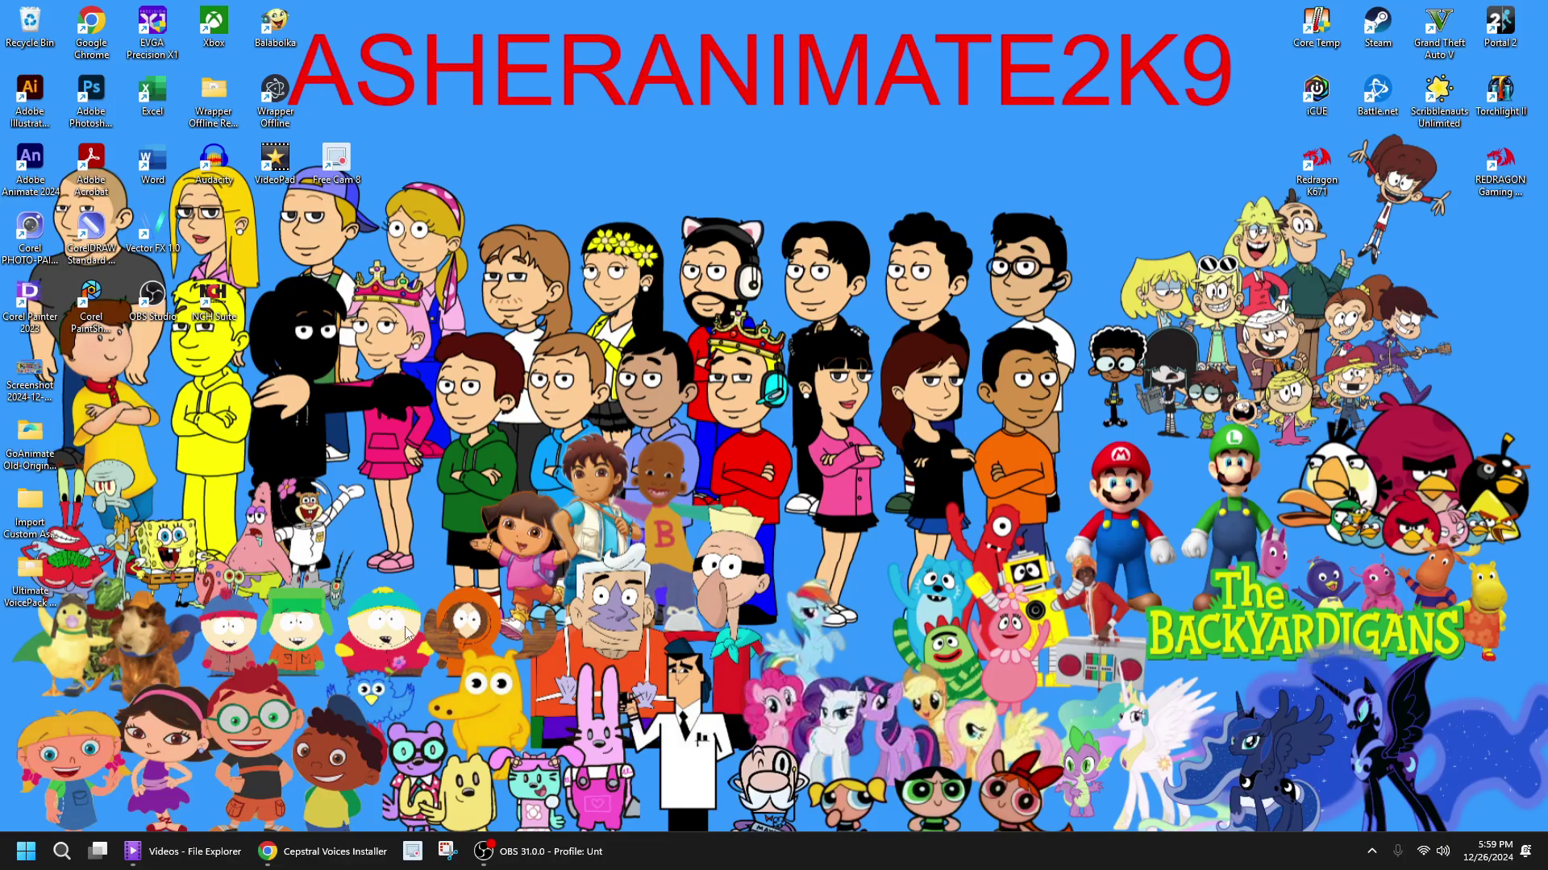
Switch to Chrome and look through the Outdated VoiceForge (Cepstral) Voice Links document for instructions, voice download links and licence entries
left_click(322, 851)
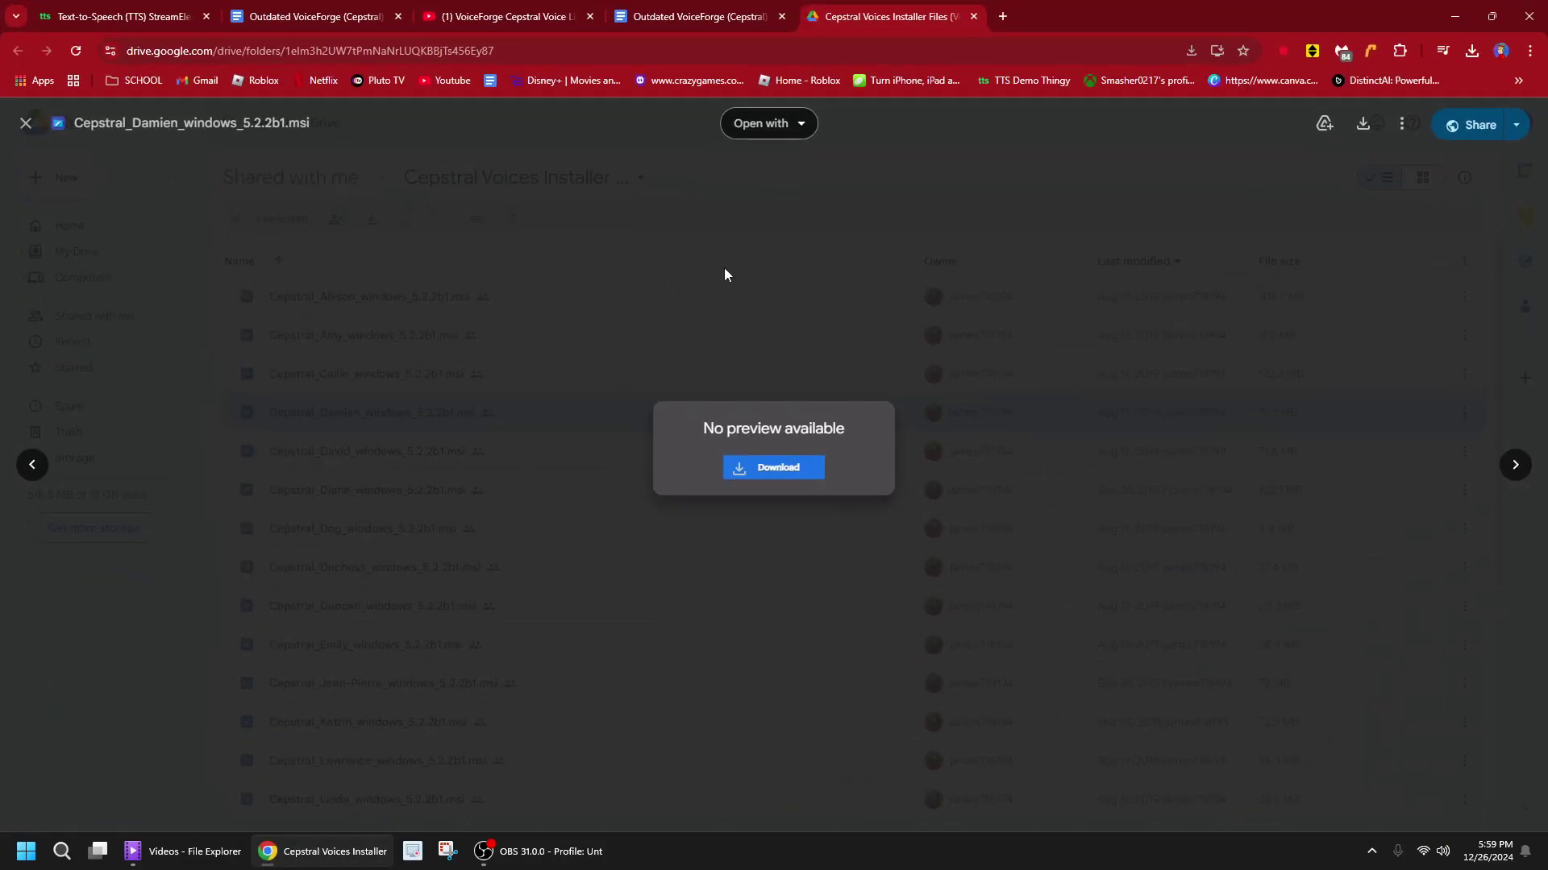
left_click(732, 15)
scroll(717, 235, "up", 8)
scroll(716, 236, "up", 15)
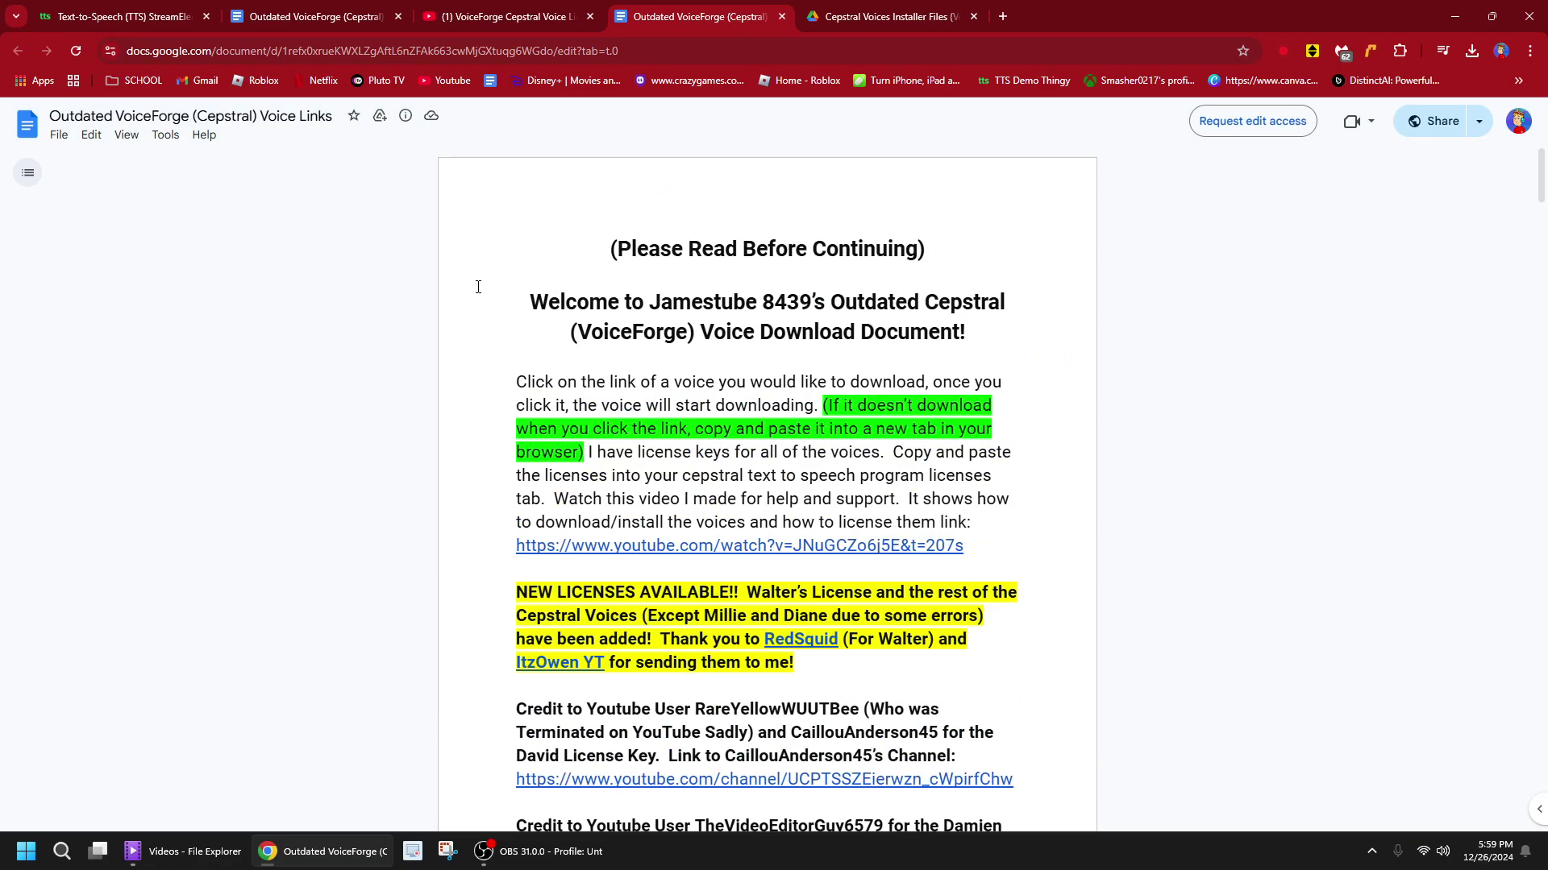
scroll(388, 278, "down", 2)
scroll(388, 278, "down", 8)
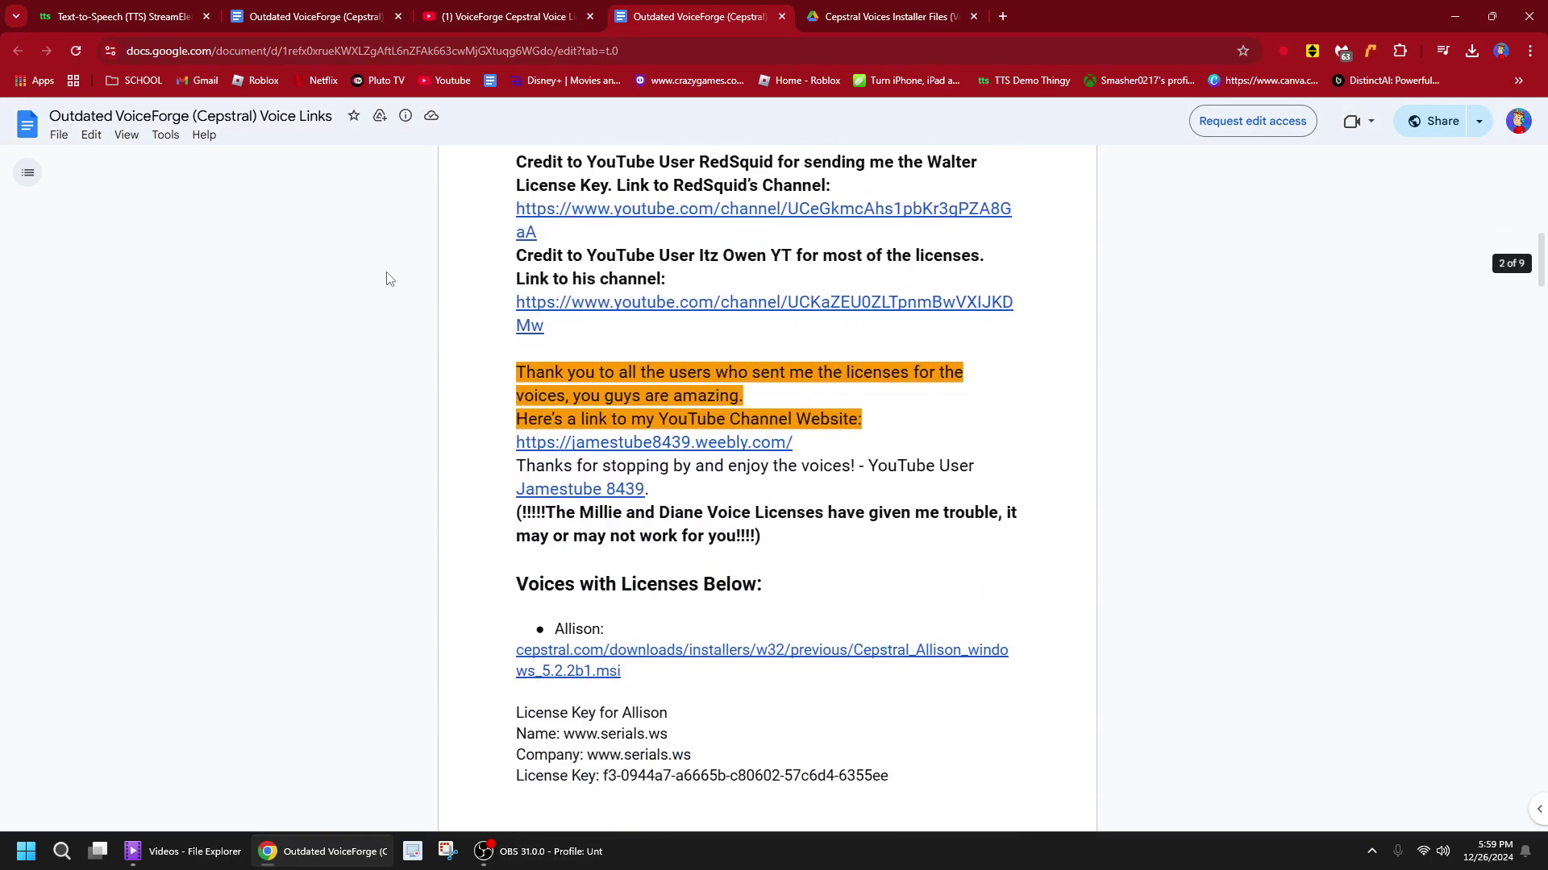
scroll(387, 278, "up", 10)
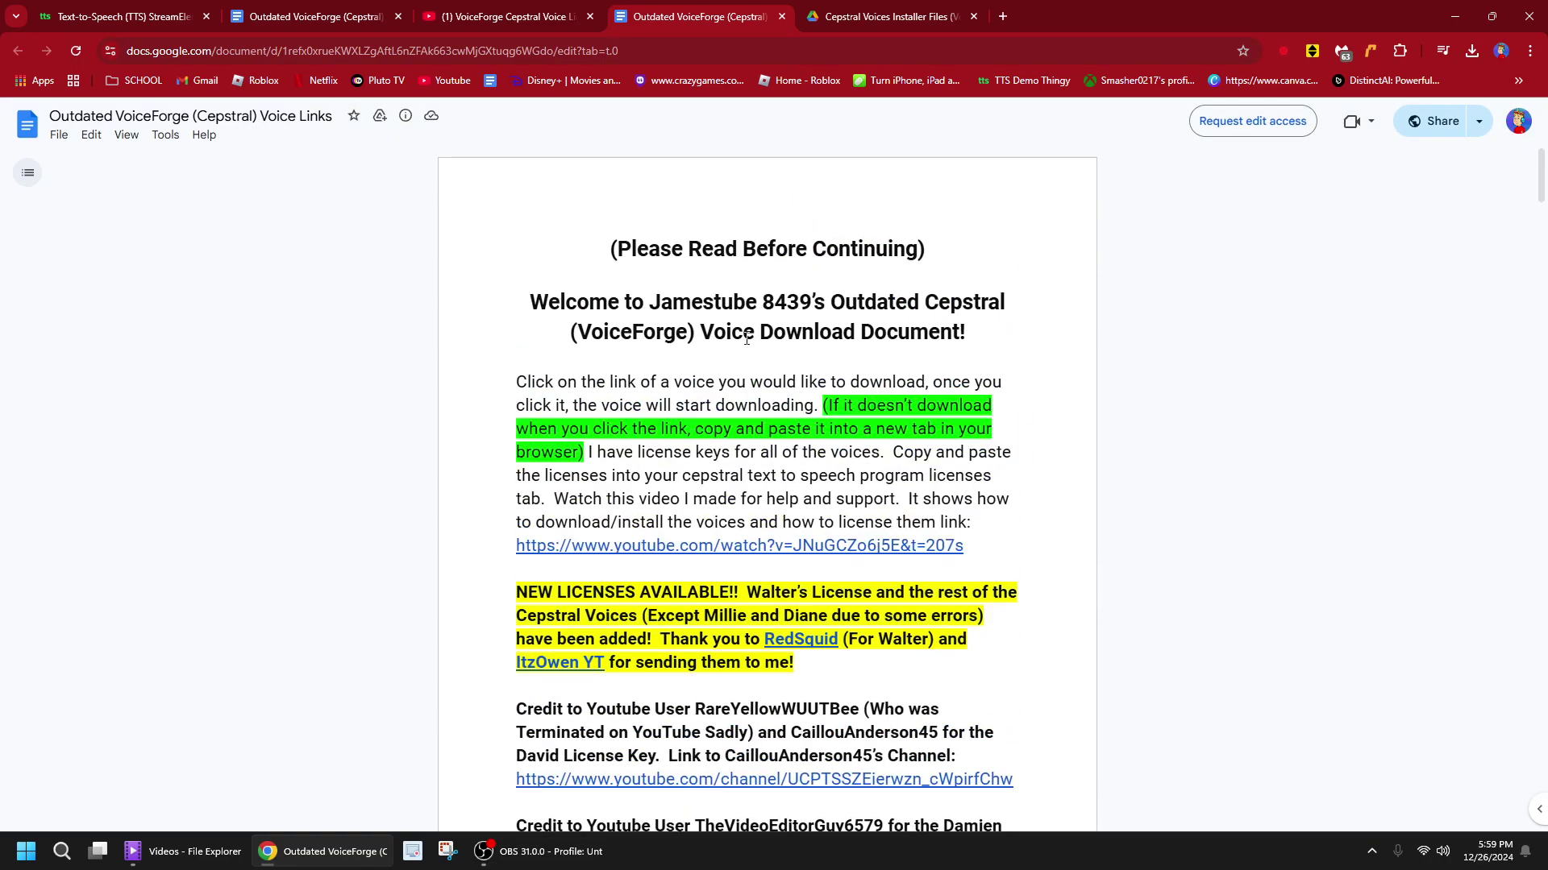
scroll(698, 338, "down", 8)
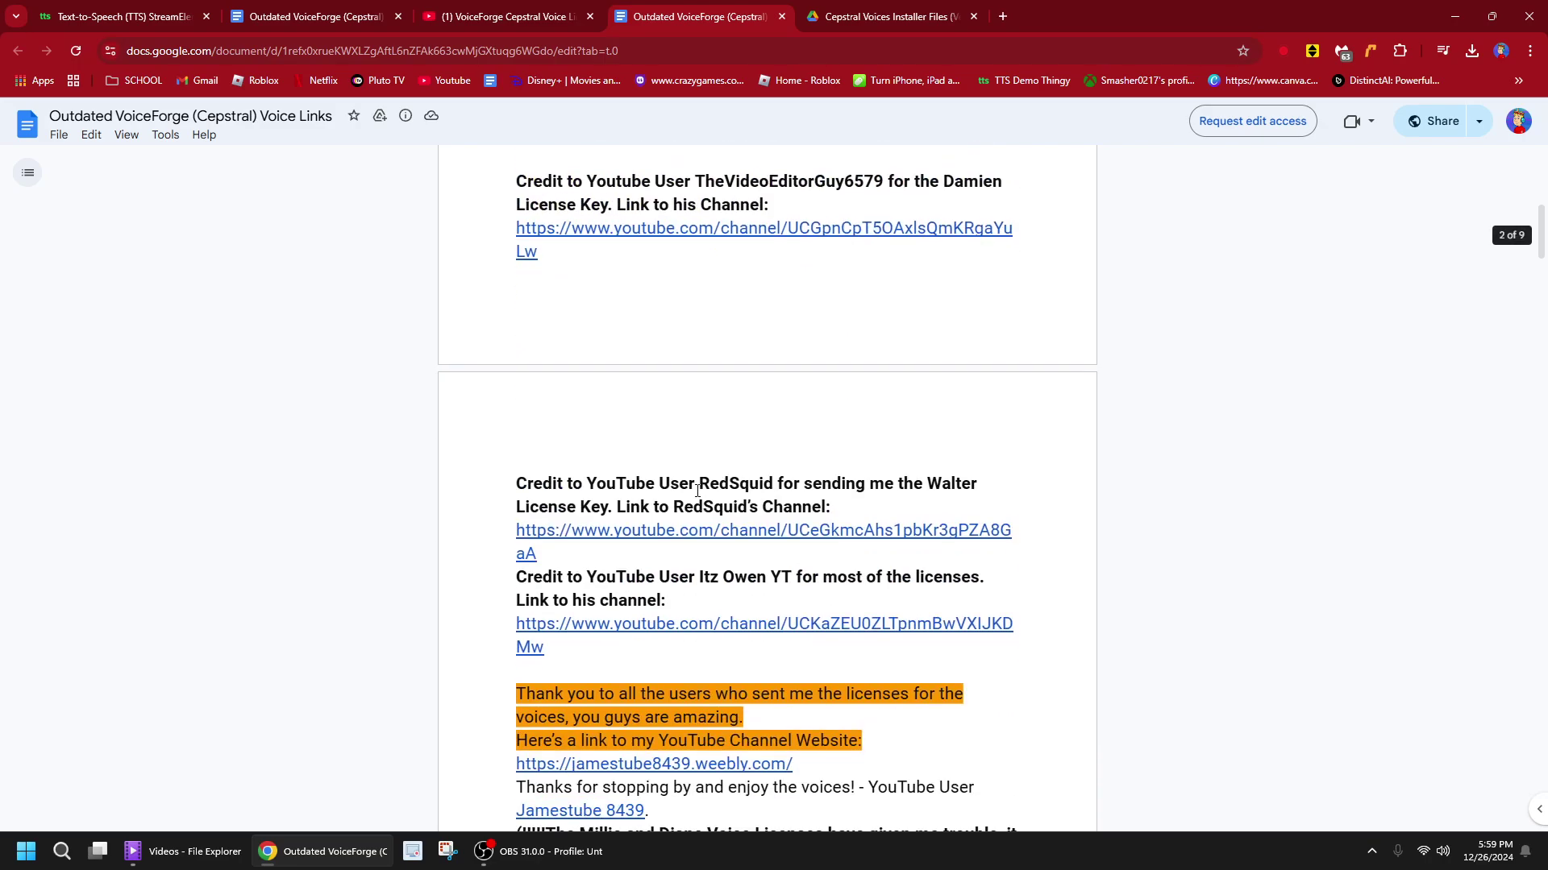
scroll(698, 490, "down", 4)
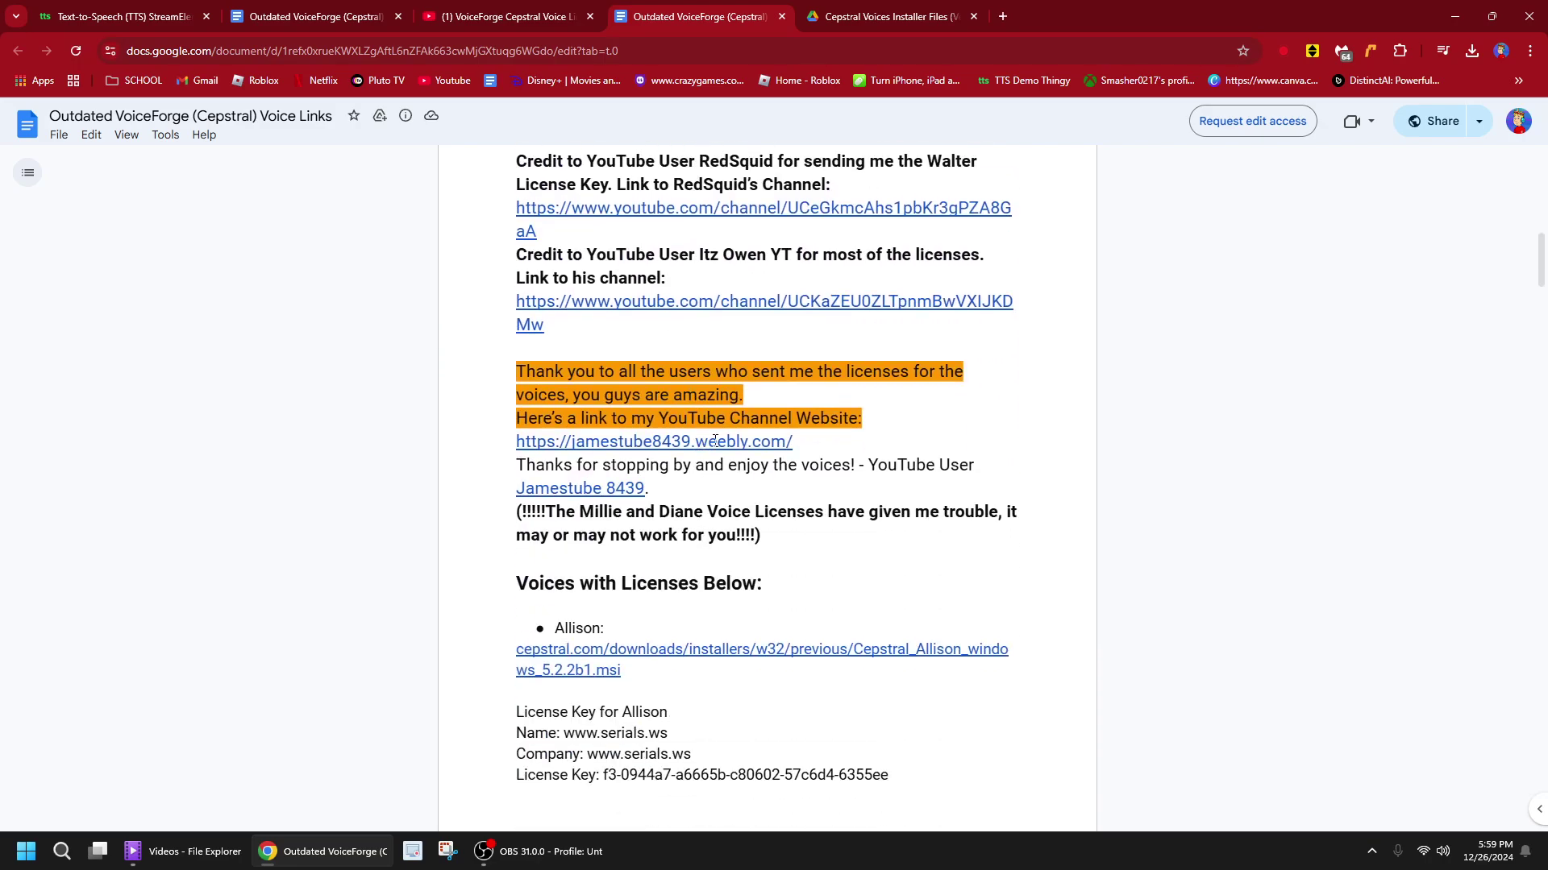
scroll(729, 359, "down", 7)
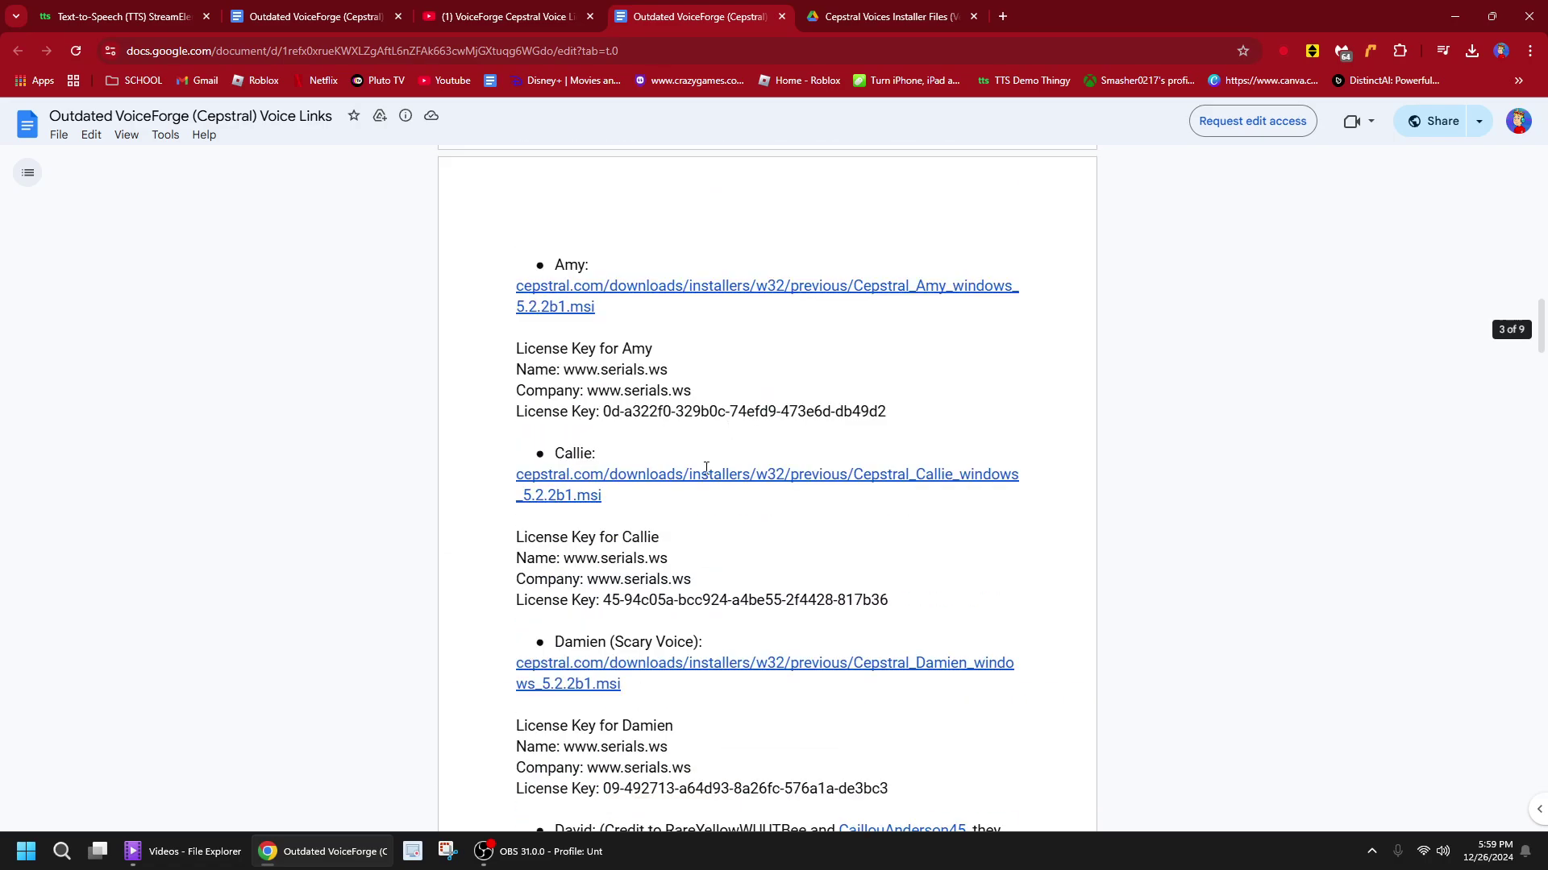
scroll(706, 593, "down", 9)
scroll(693, 532, "up", 3)
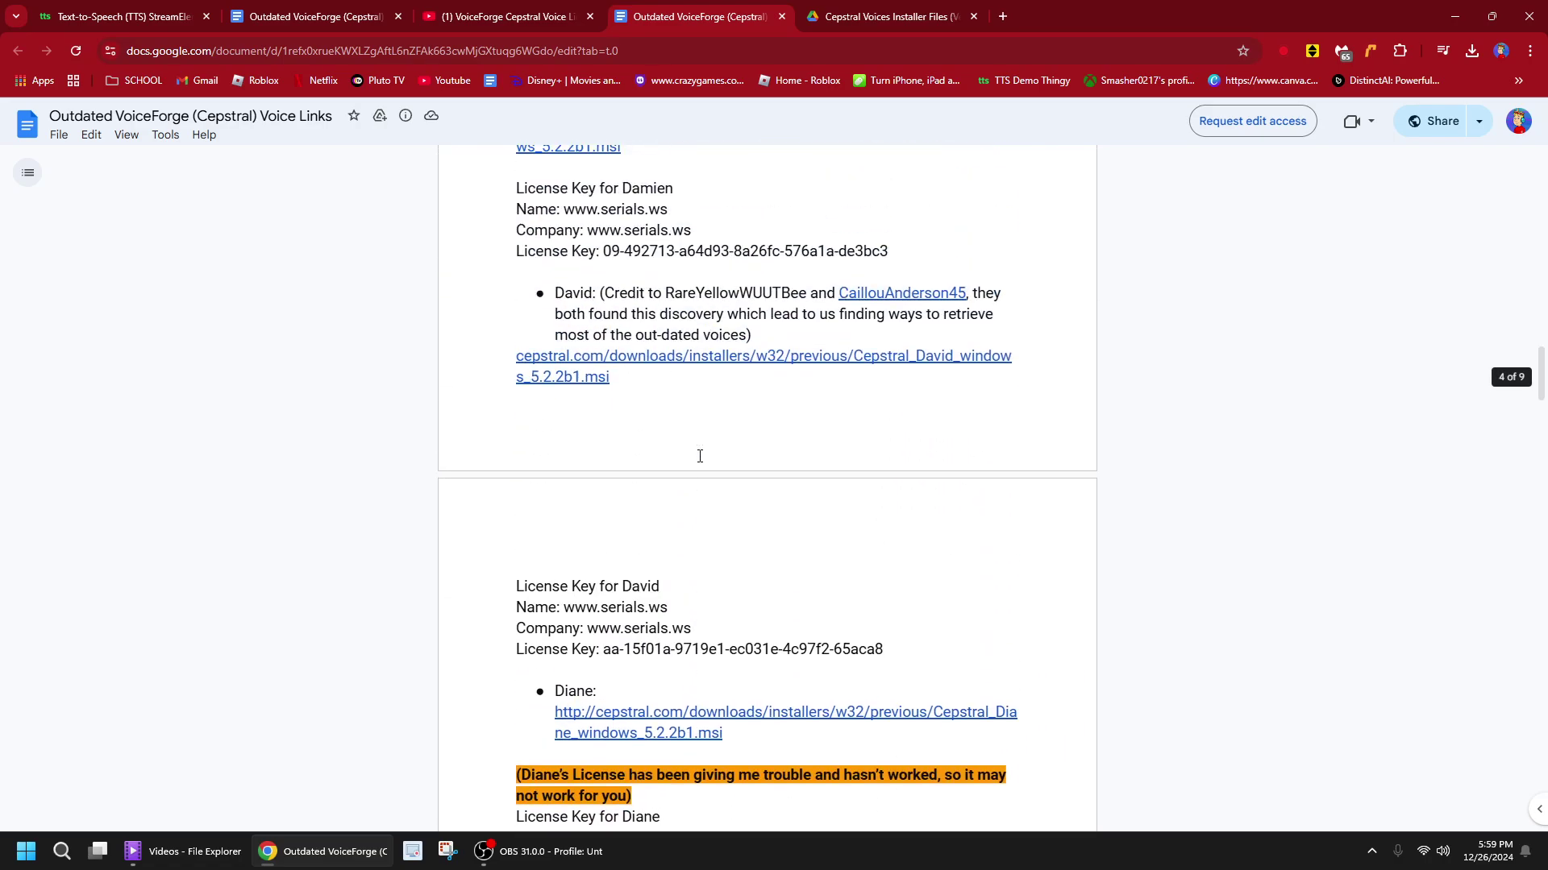
Try to download the David voice installer from its cepstral.com link in the document
left_click(828, 358)
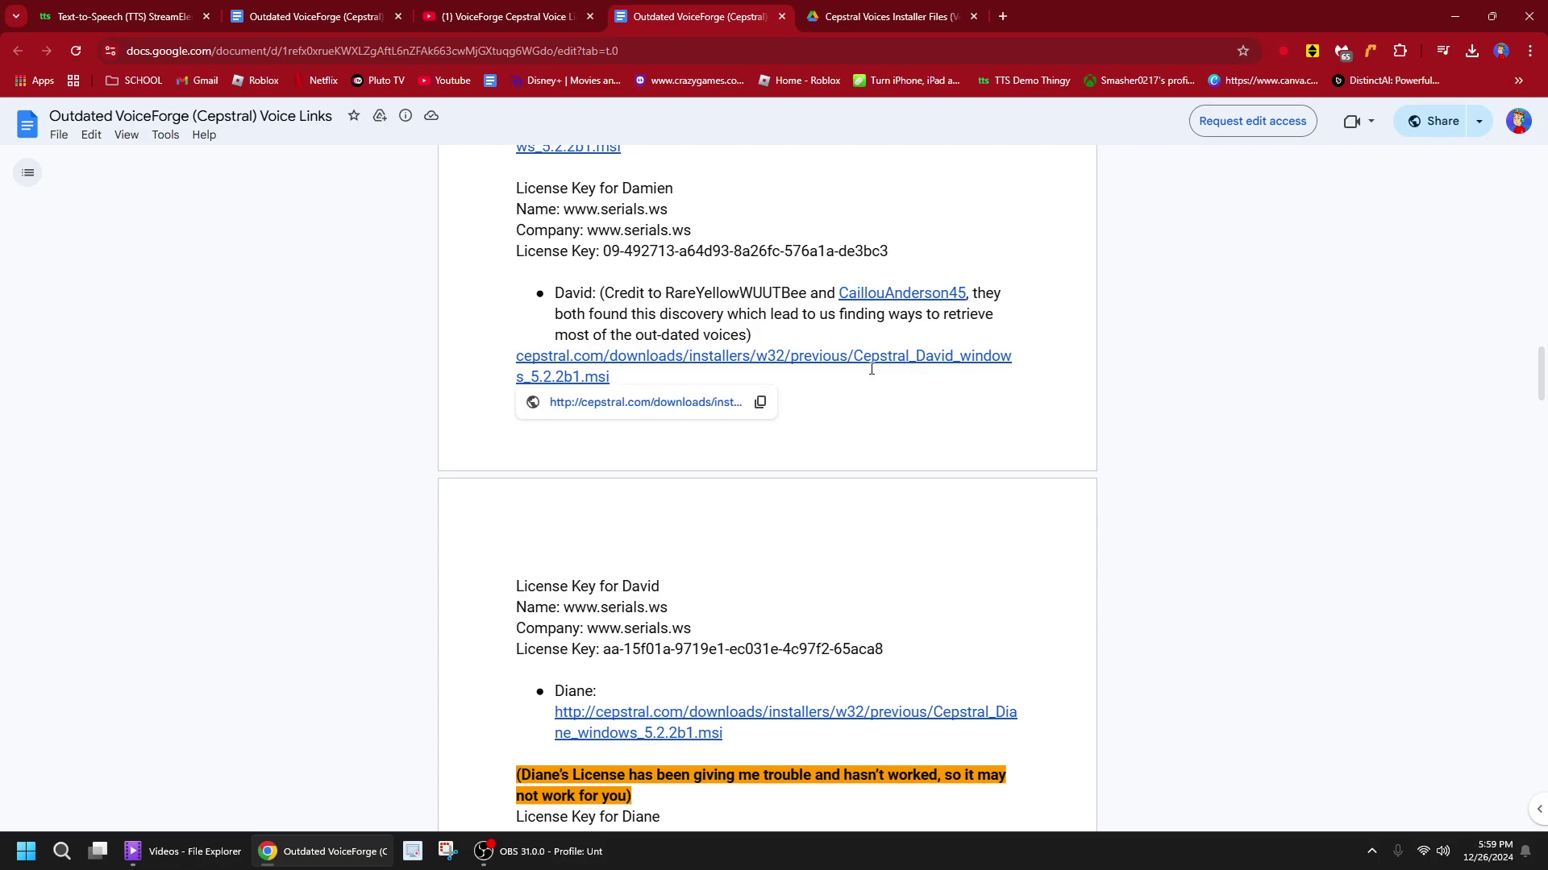
left_click(687, 408)
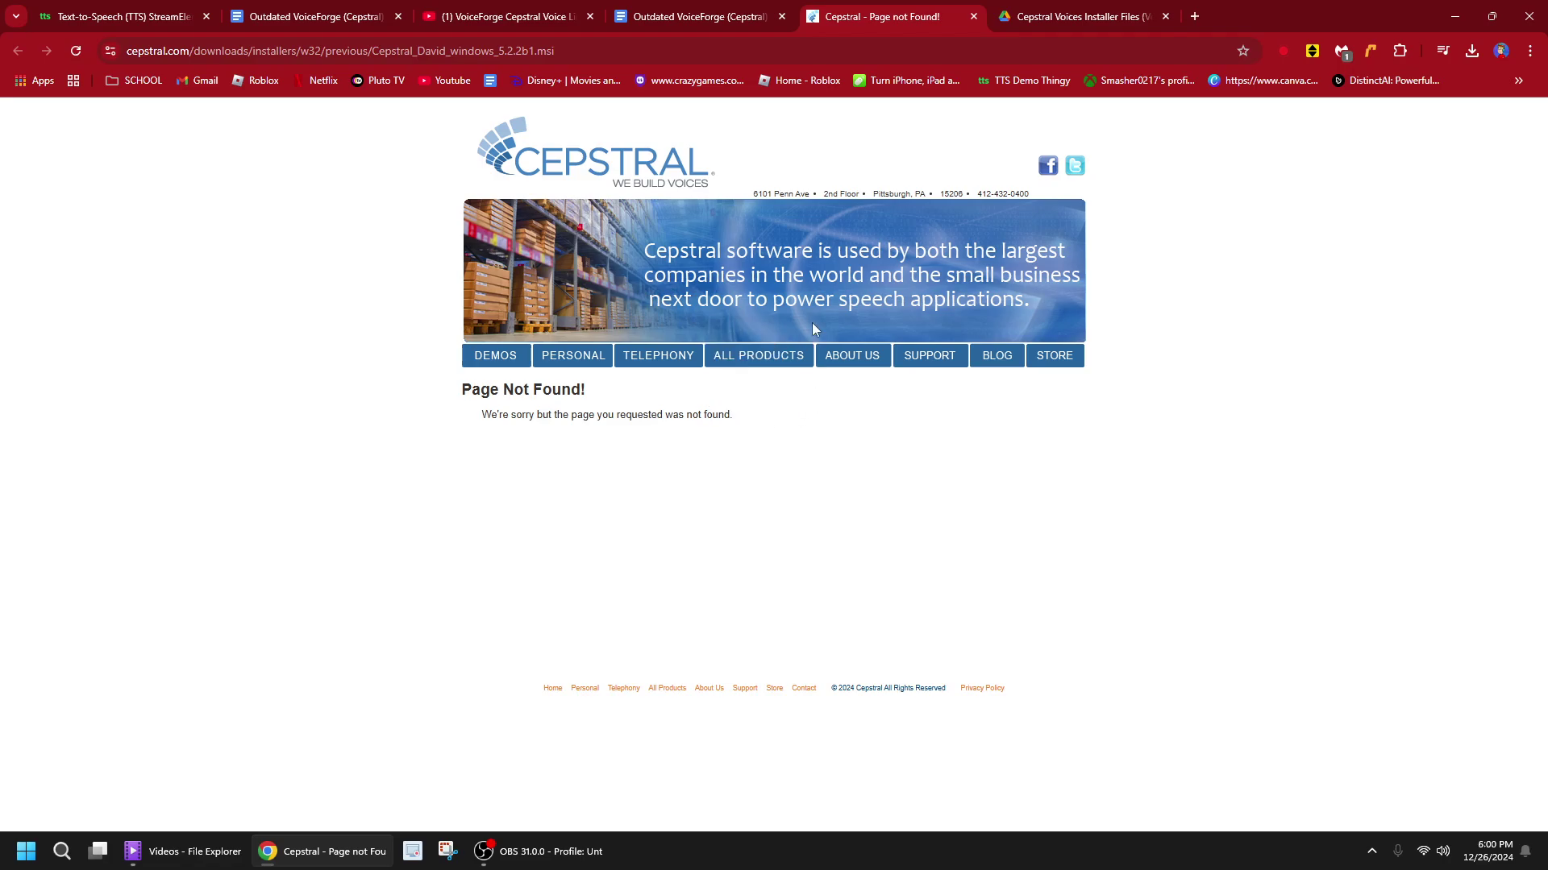
left_click(974, 17)
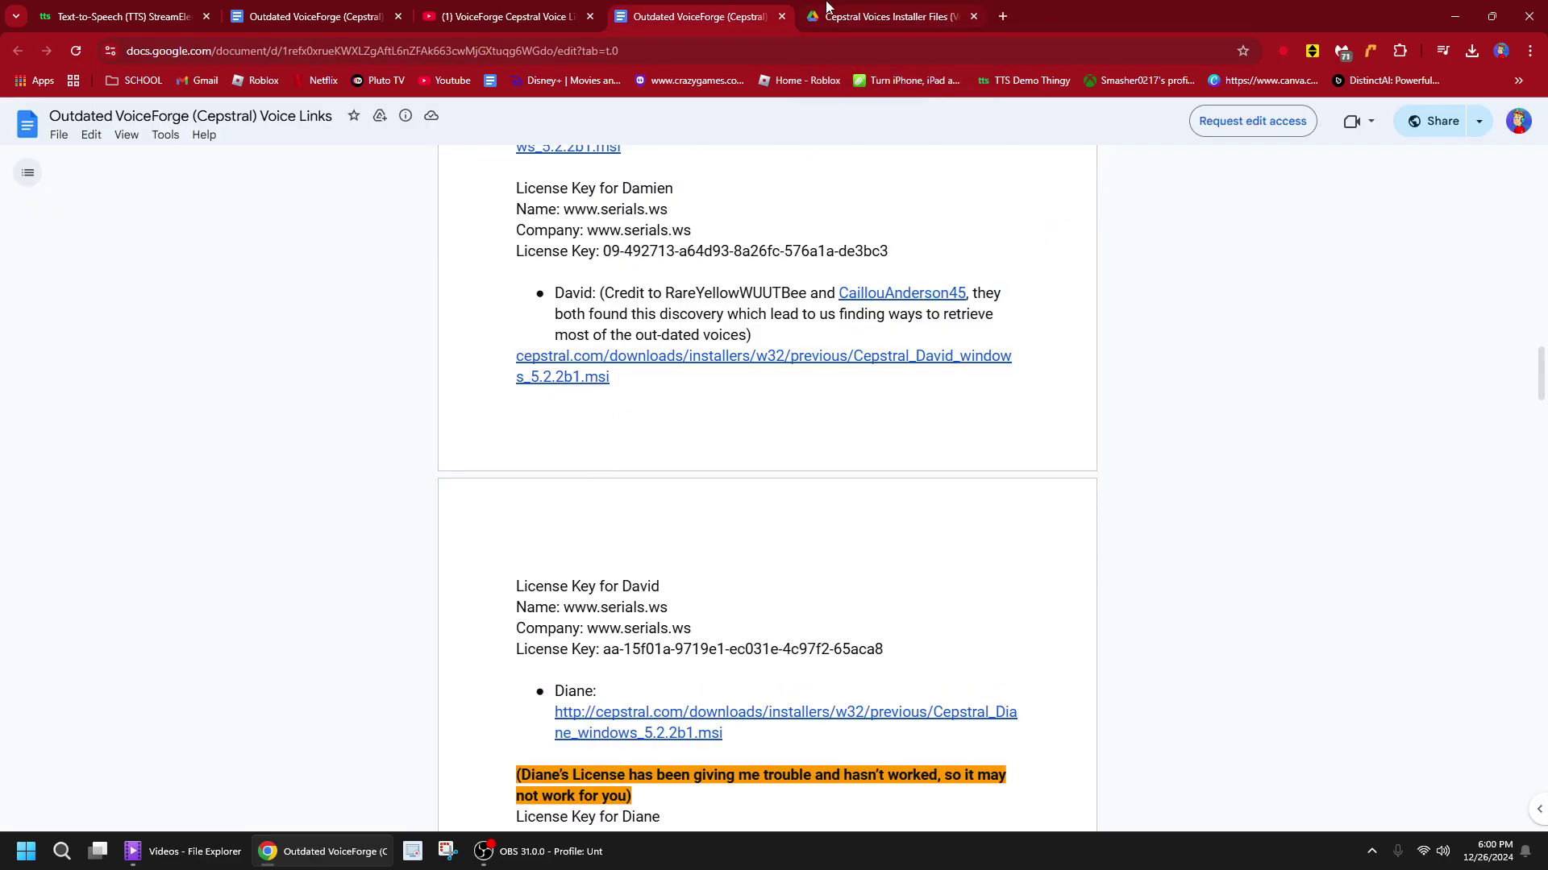
scroll(818, 109, "up", 10)
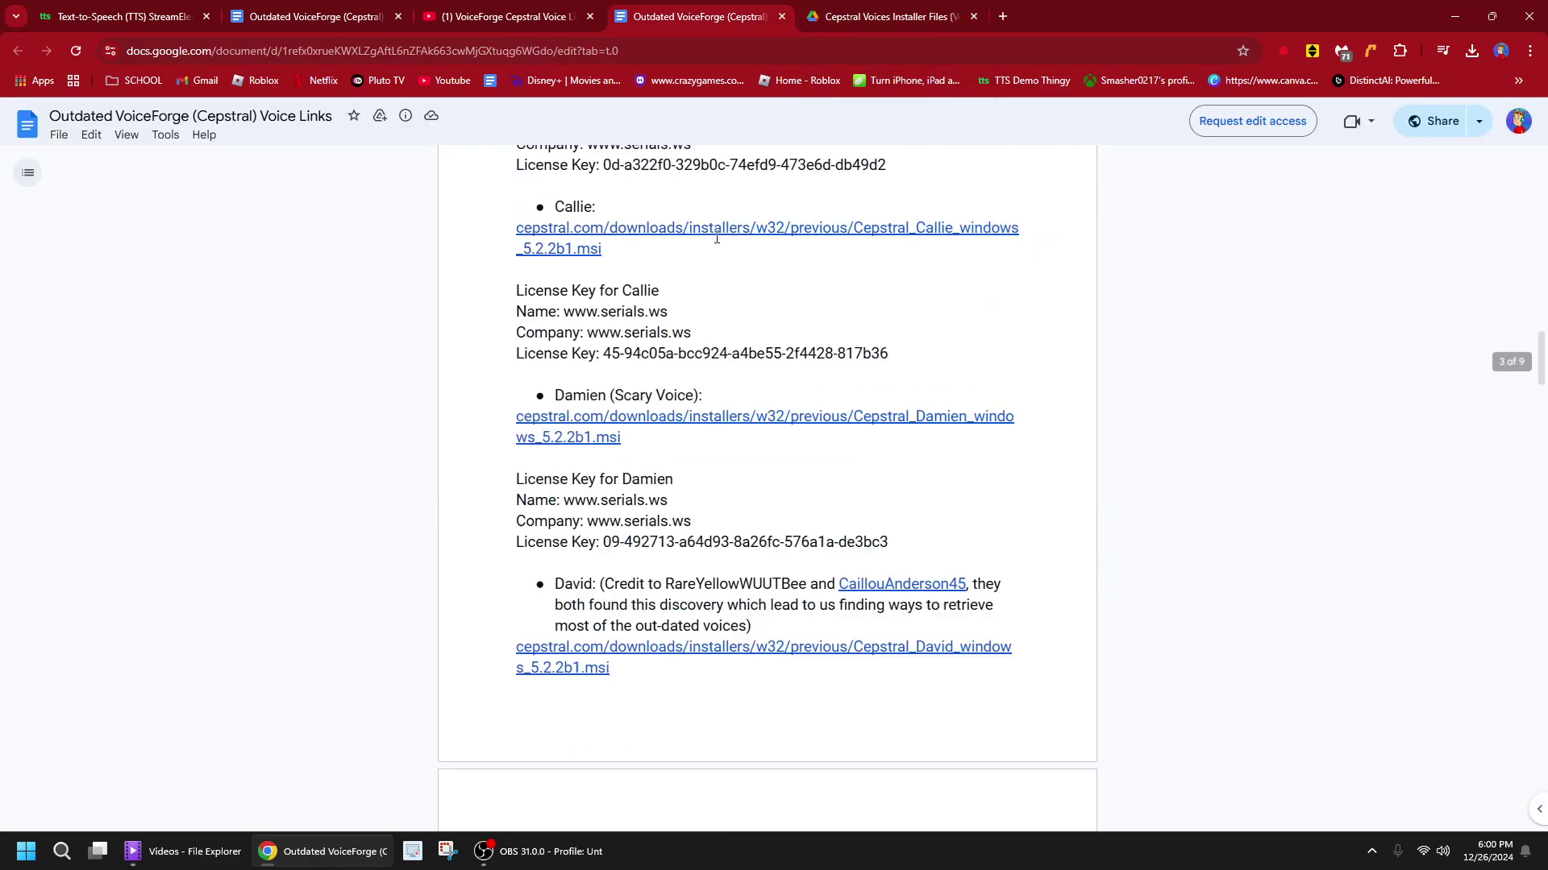
Return to the Cepstral Voices Installer folder in Google Drive, closing the Damien file preview and clearing the file selection
left_click(909, 10)
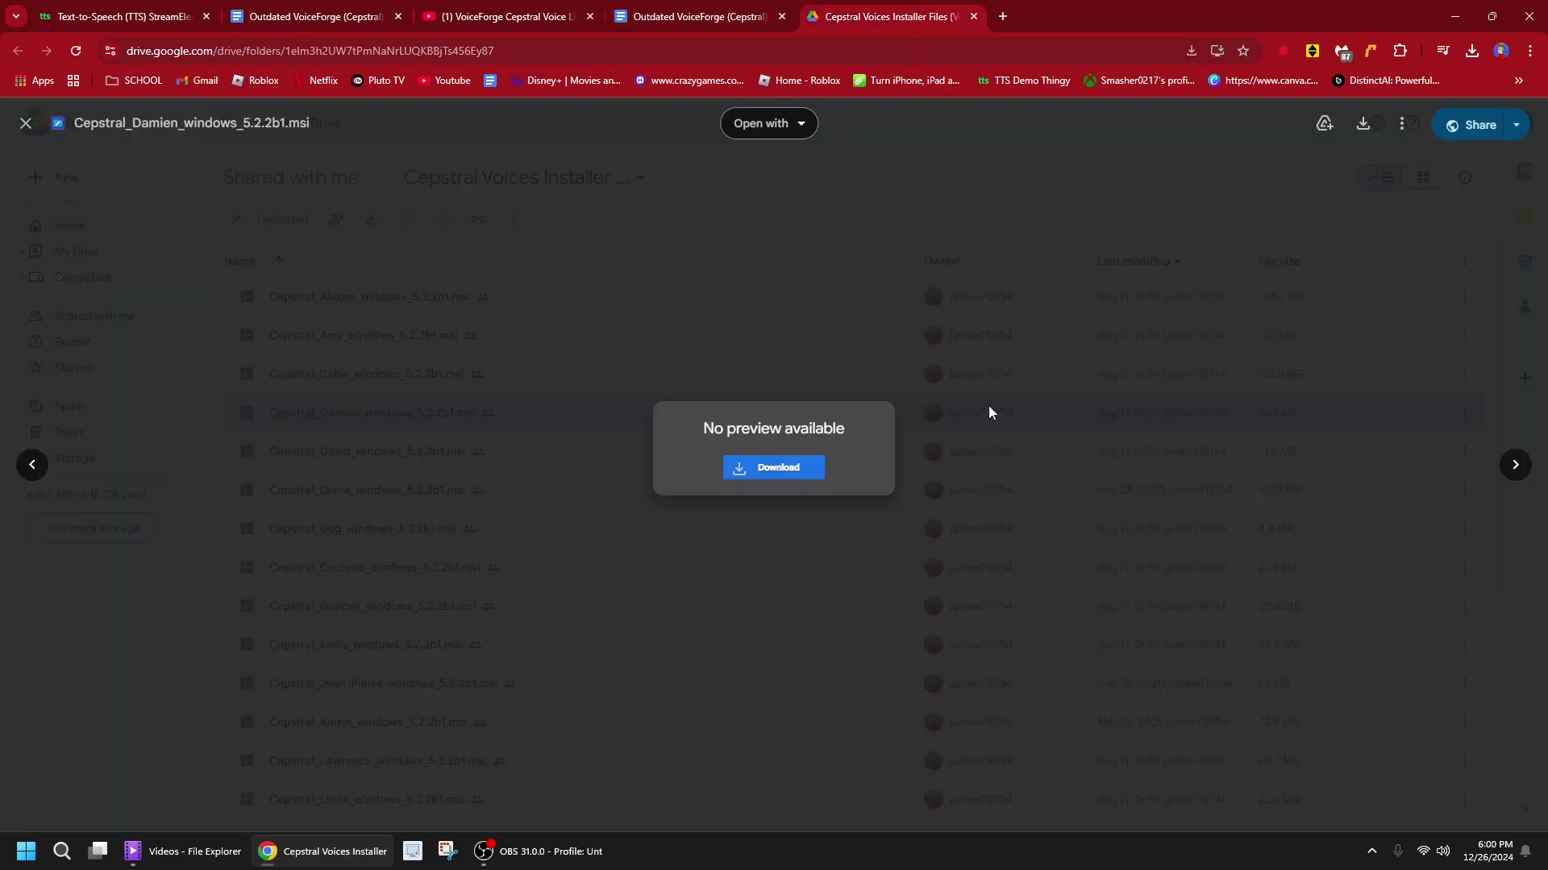
left_click(618, 308)
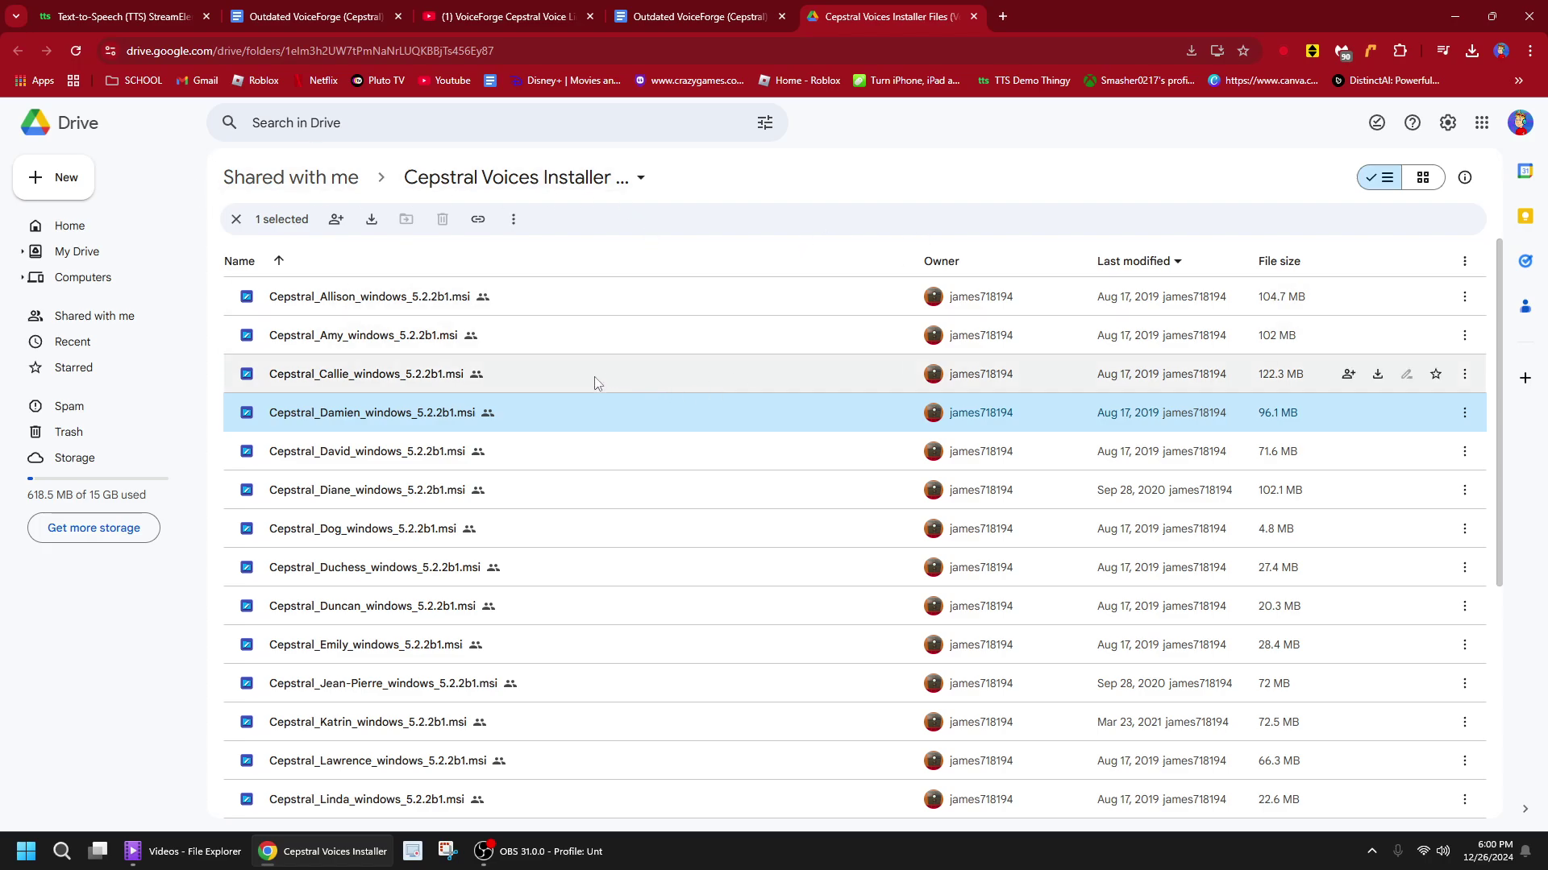
left_click(237, 219)
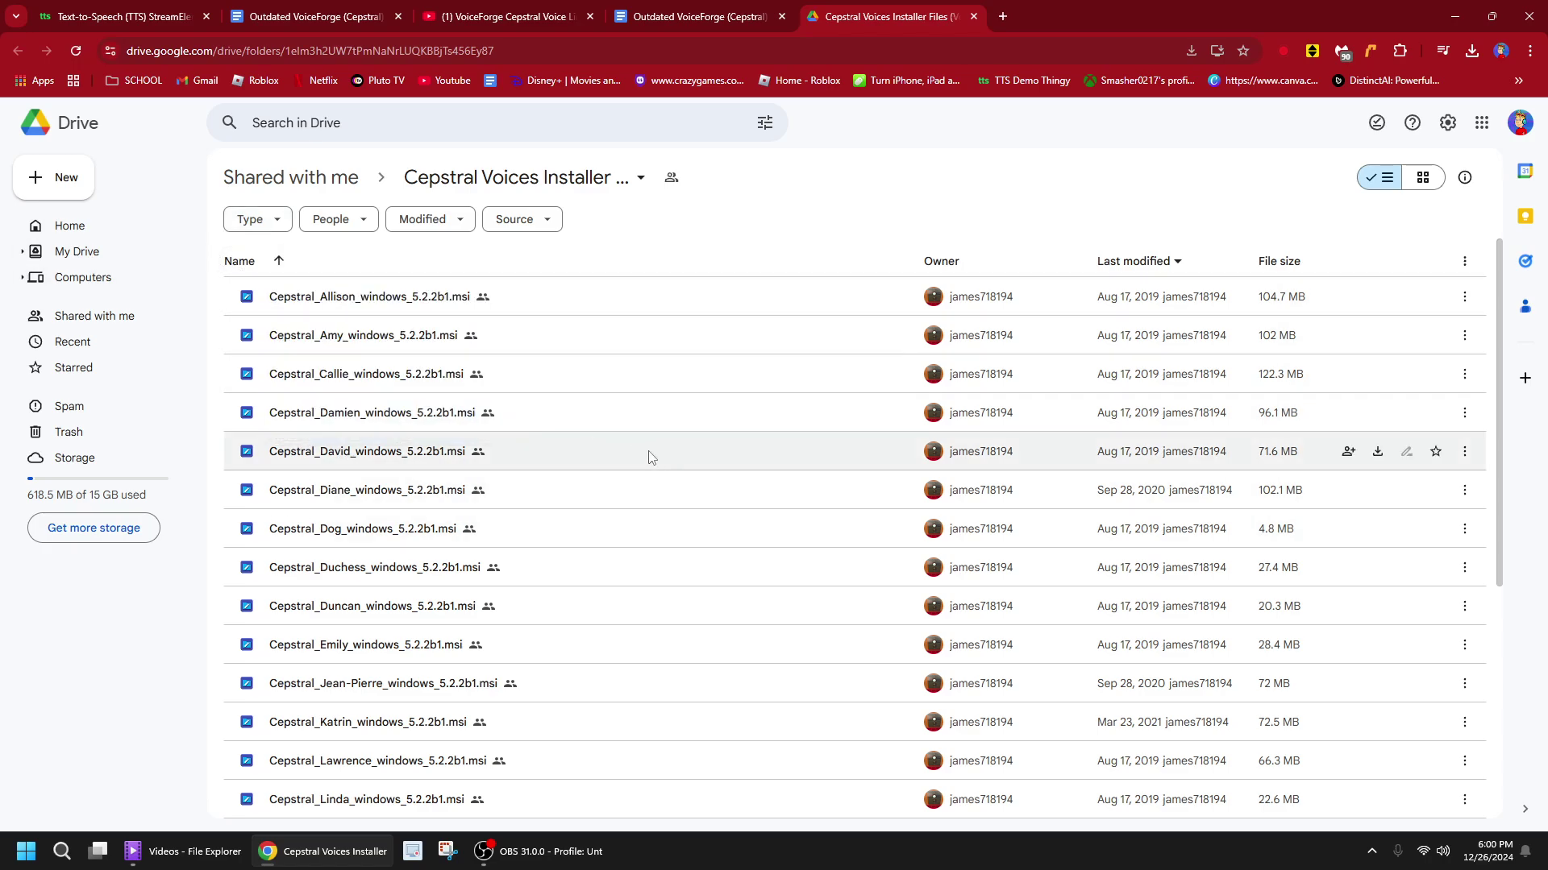
Download Cepstral_David_windows_5.2.2b1.msi from the shared folder despite the file type risk, check its progress and close the preview
left_click(651, 457)
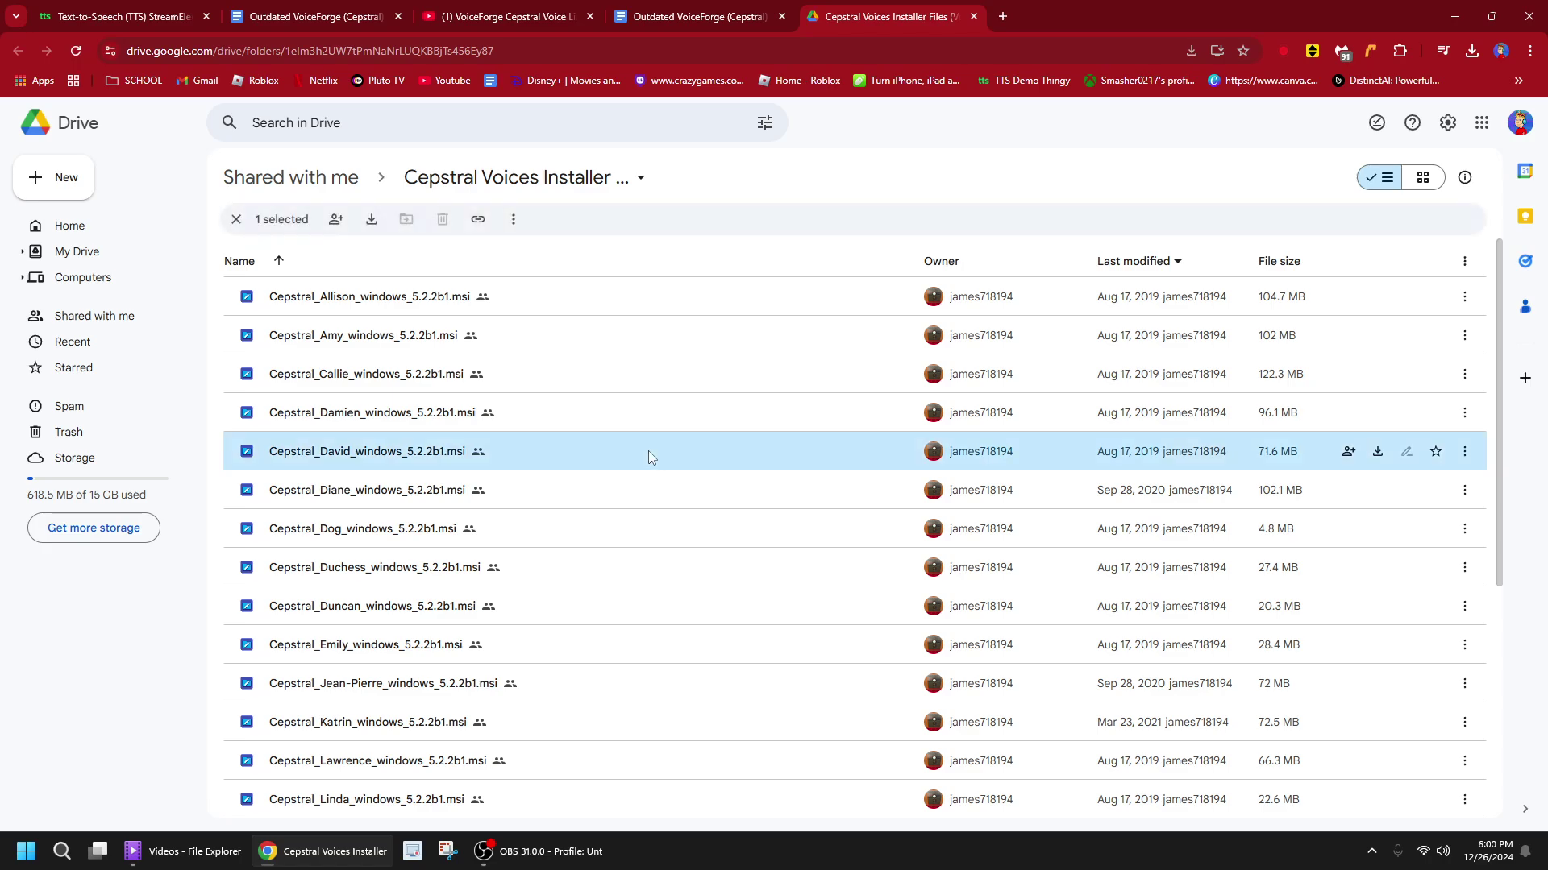
double_click(498, 461)
left_click(753, 474)
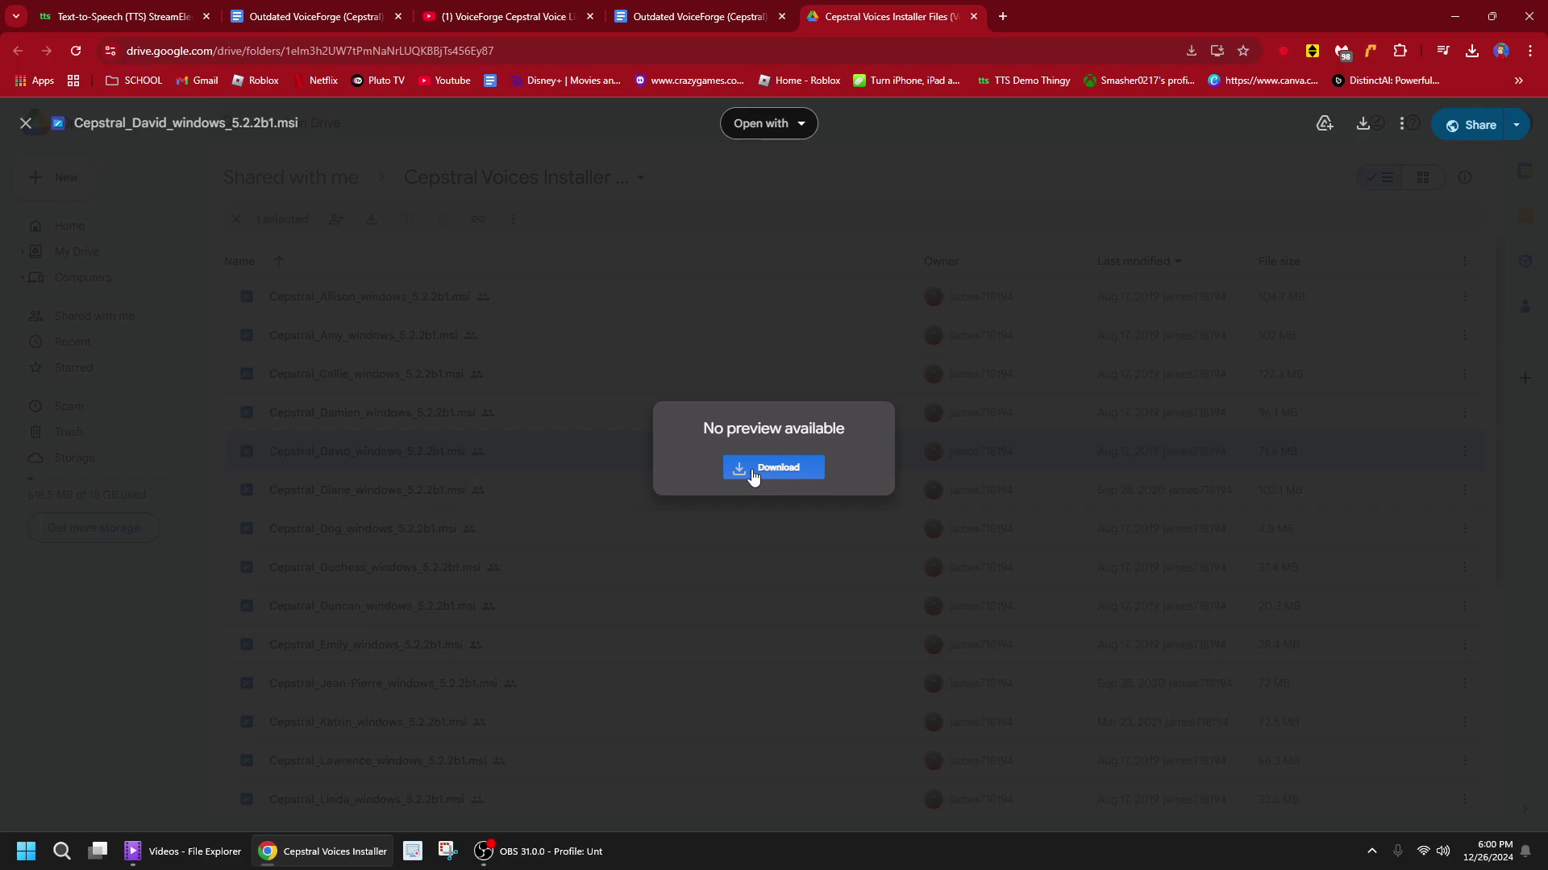
left_click(752, 476)
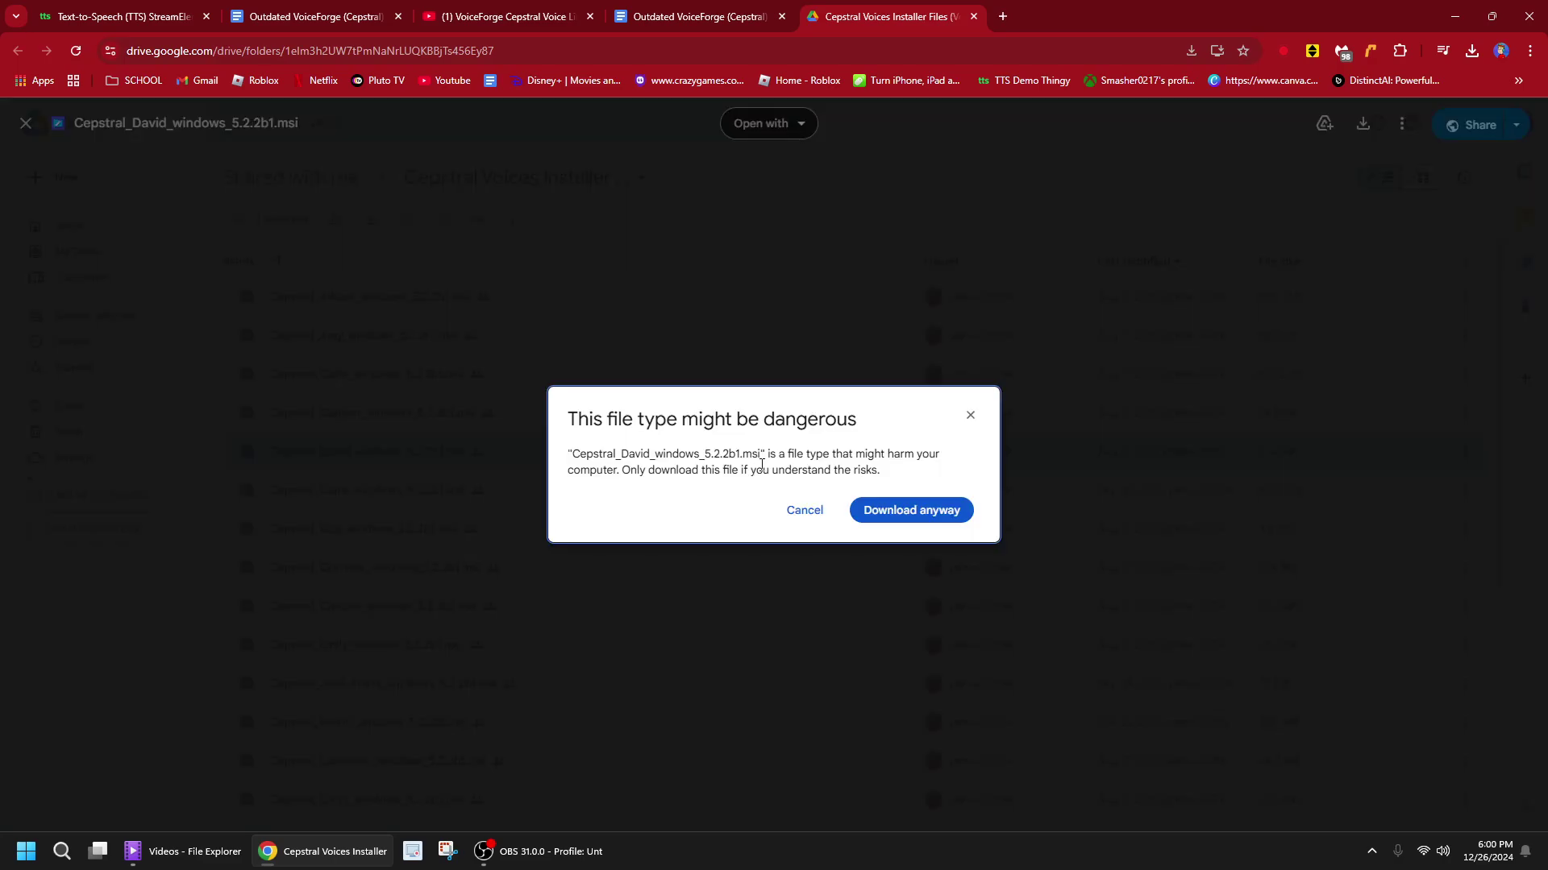
left_click(912, 511)
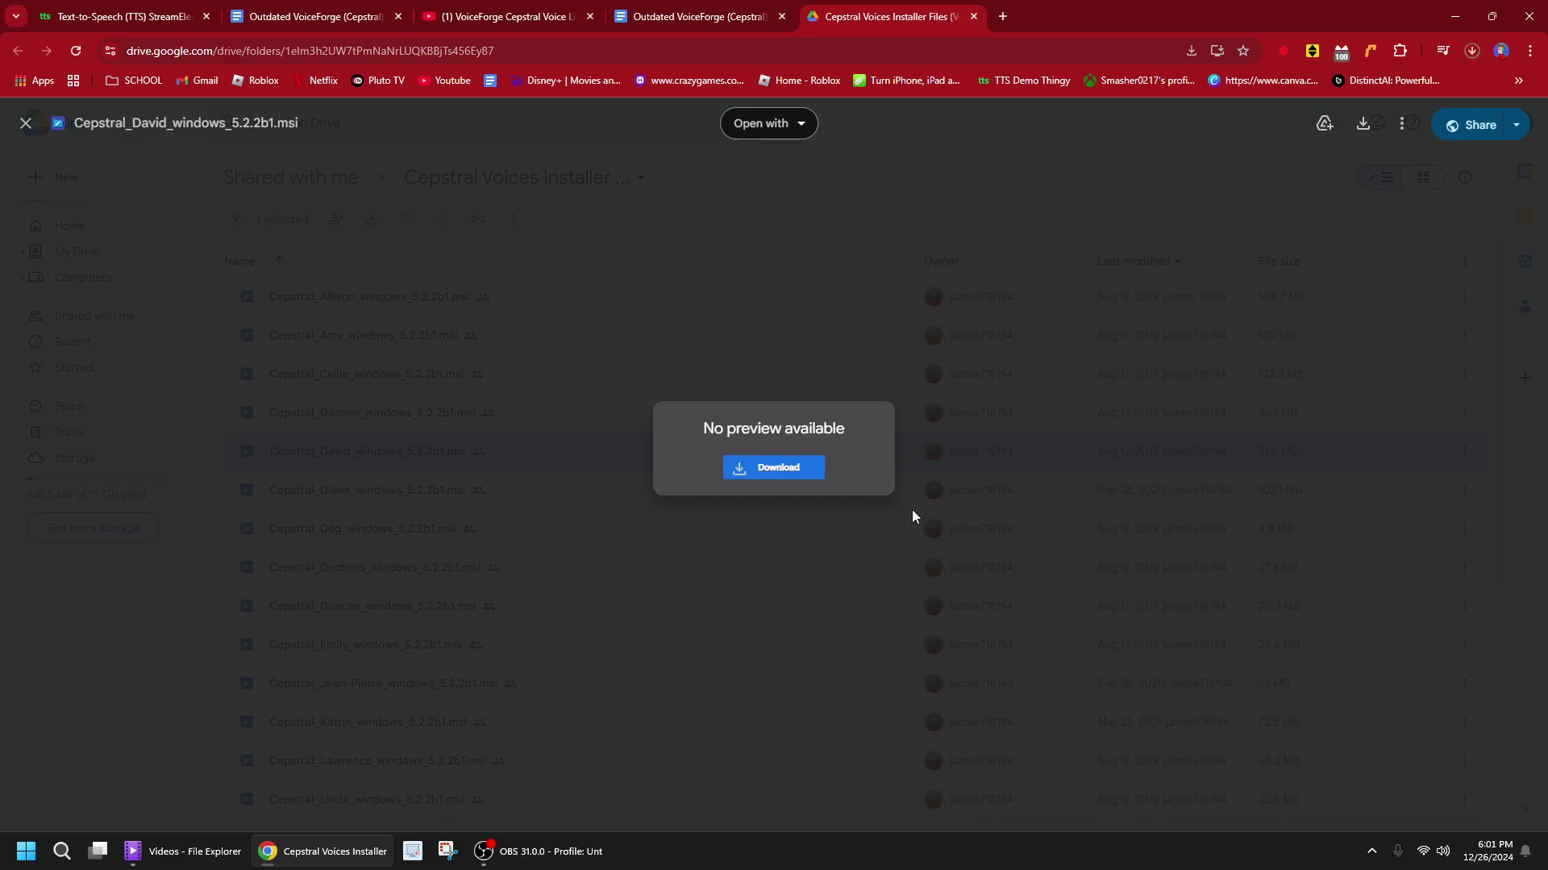
left_click(1472, 50)
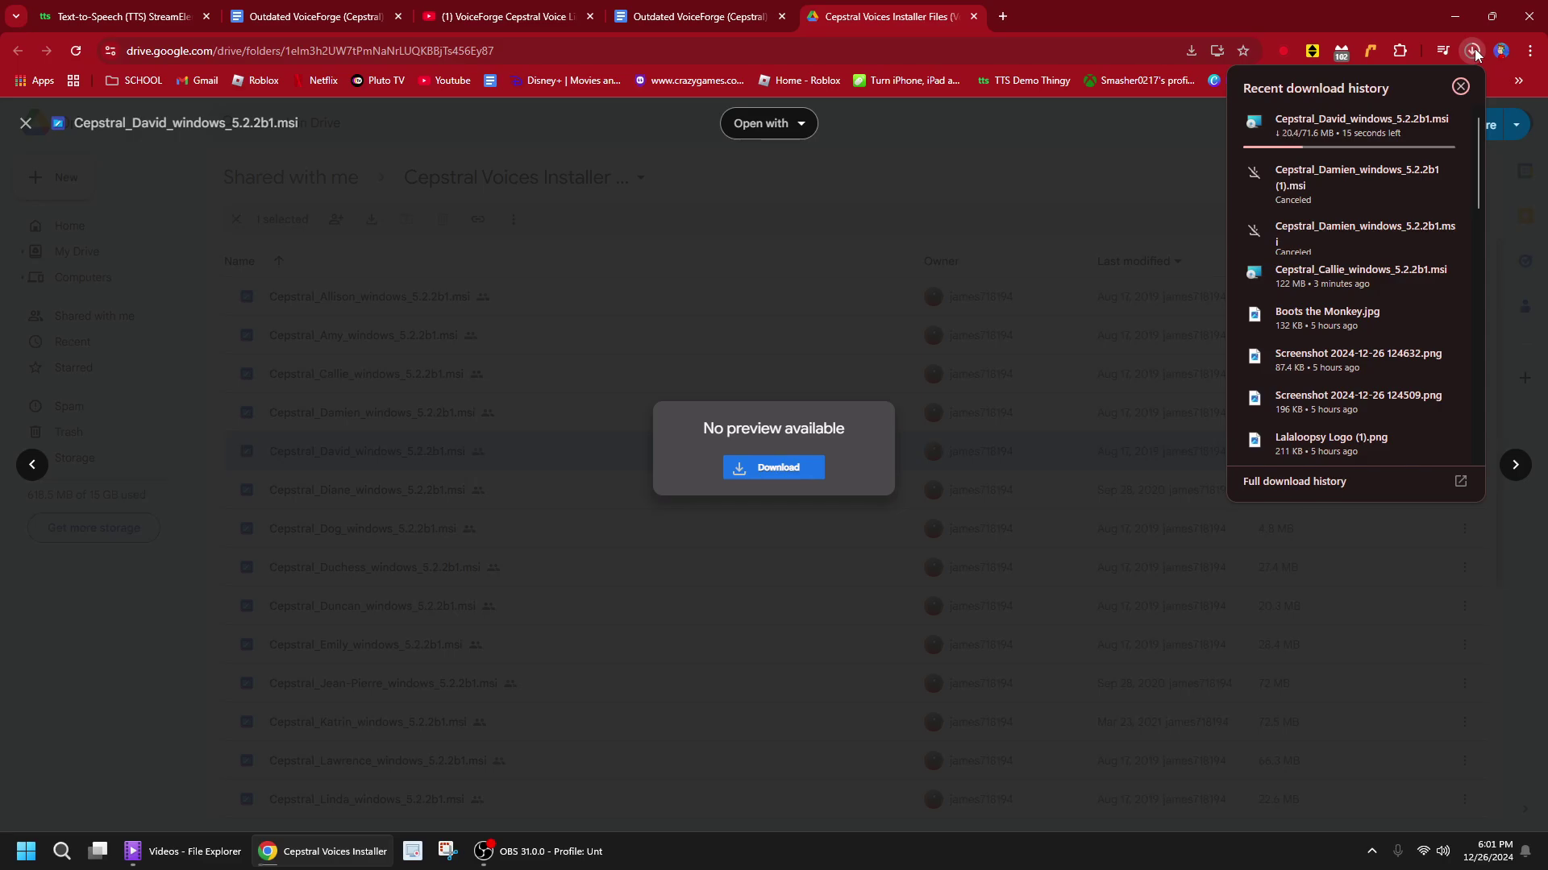
left_click(1472, 51)
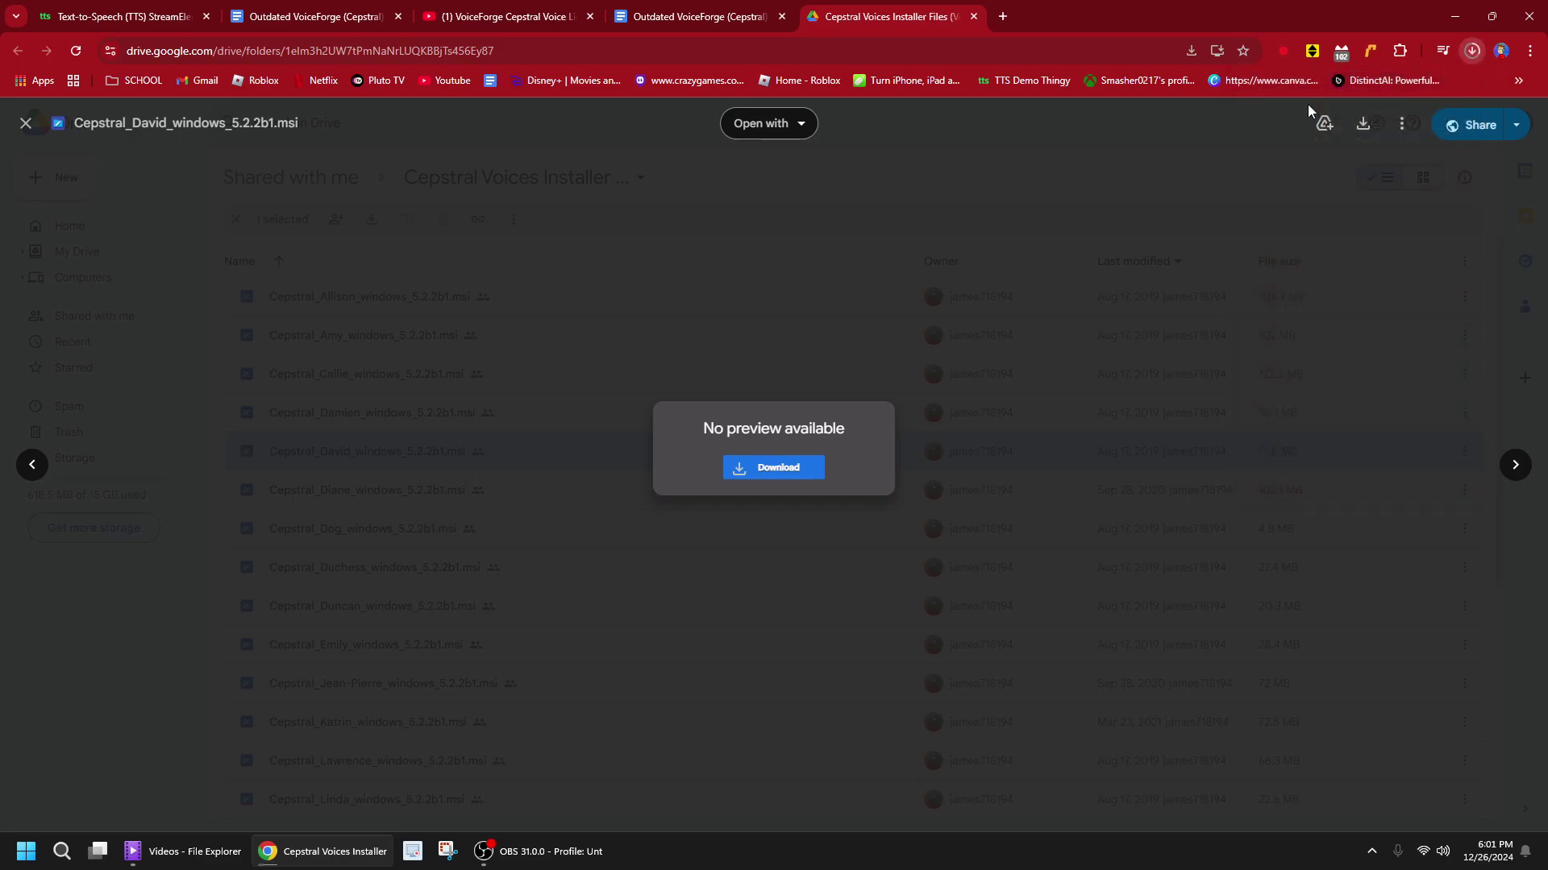
left_click(995, 322)
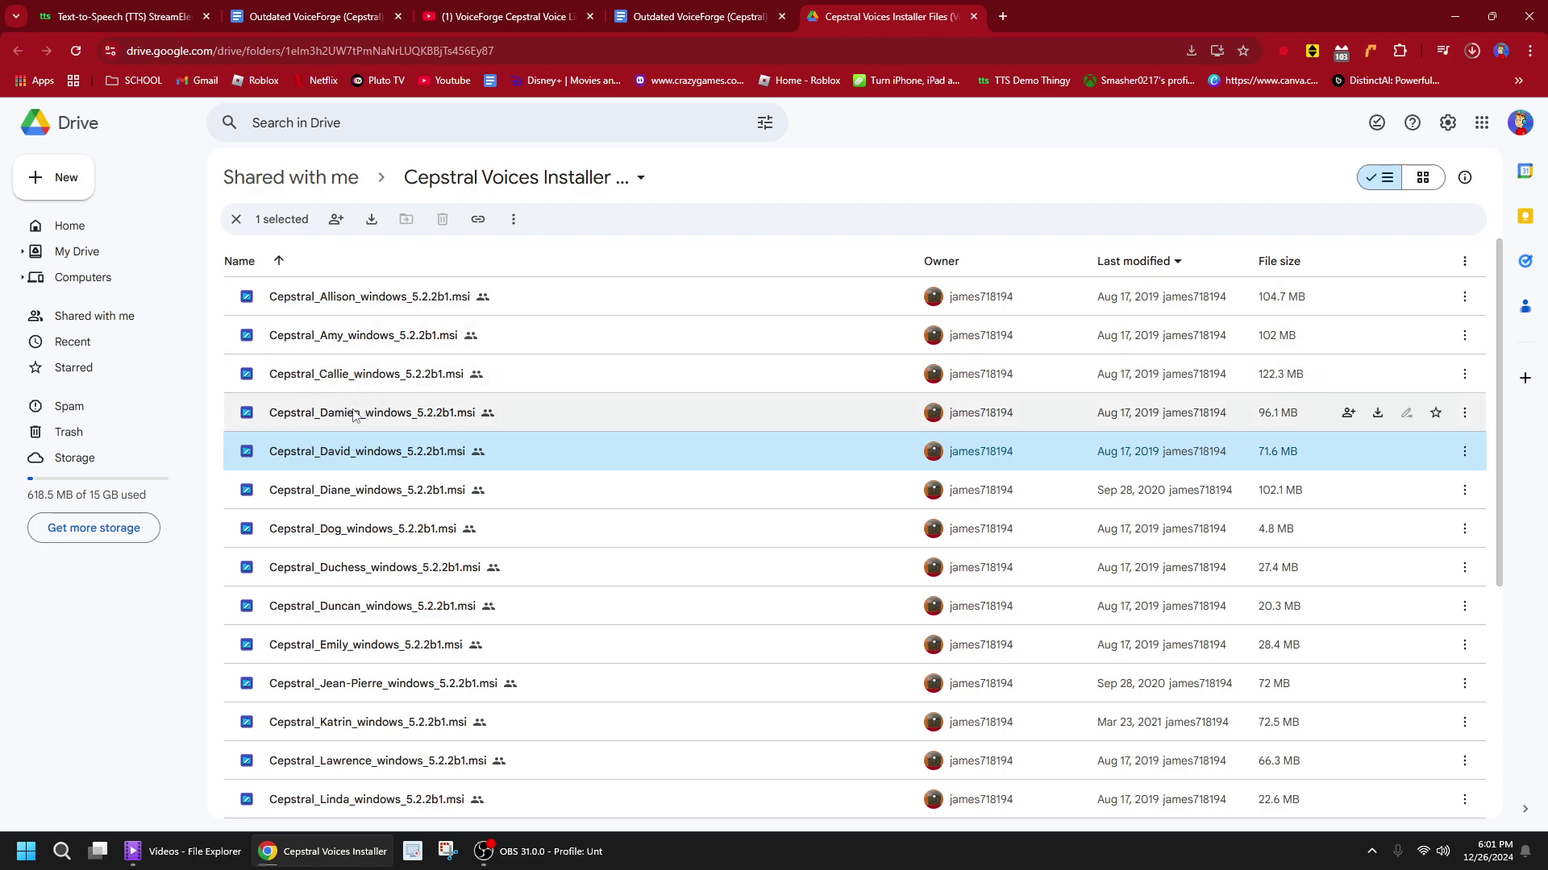
Download Cepstral_Damien_windows_5.2.2b1.msi from the shared folder despite the file type risk, and return to the deselected file list
left_click(623, 411)
double_click(622, 409)
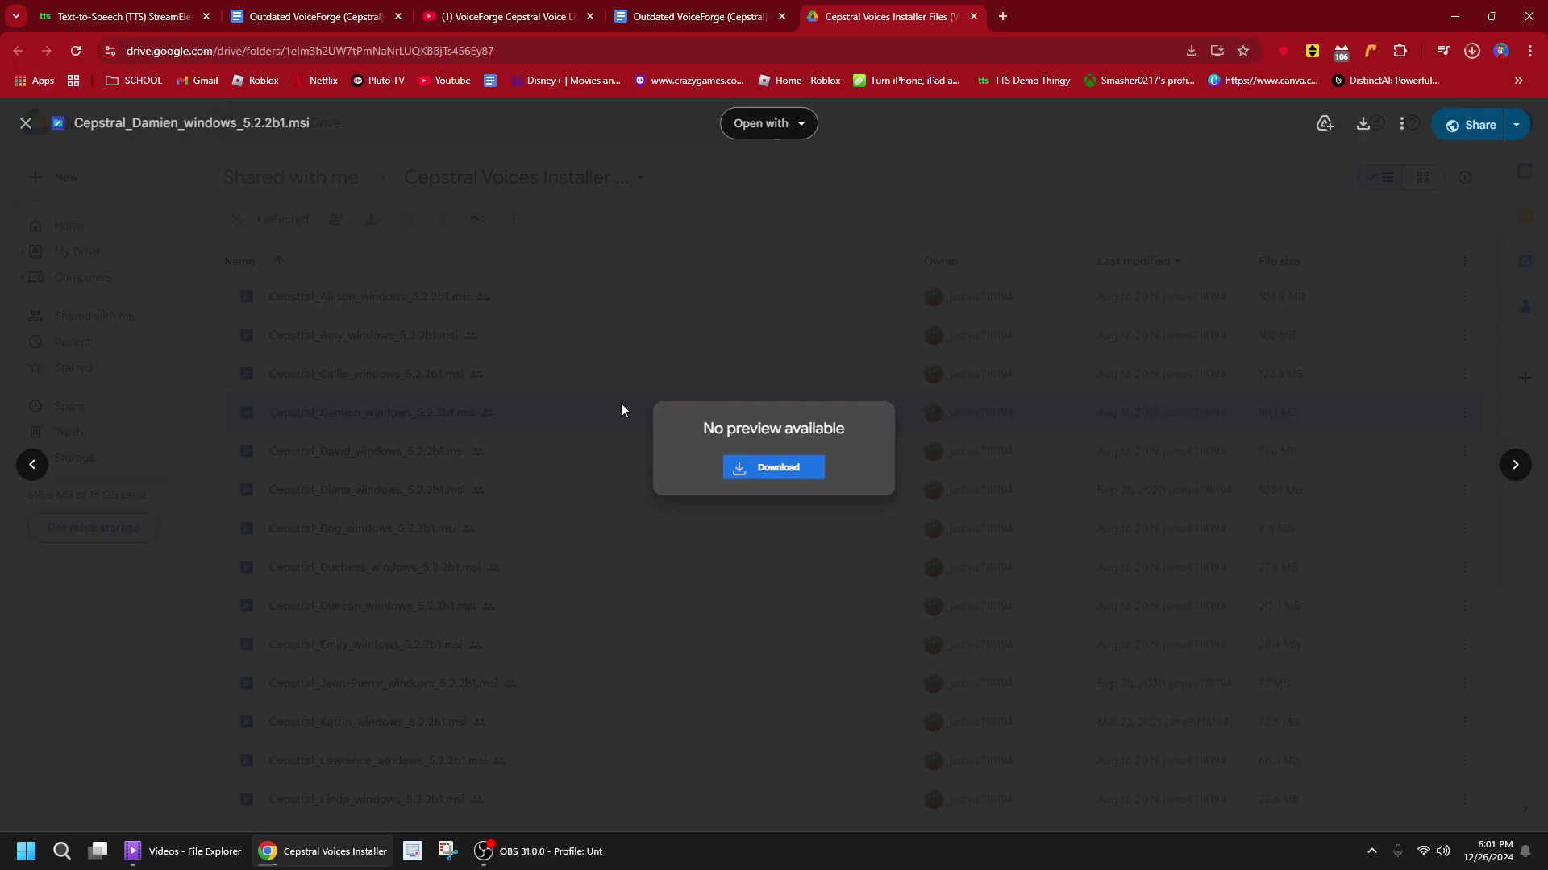
left_click(794, 470)
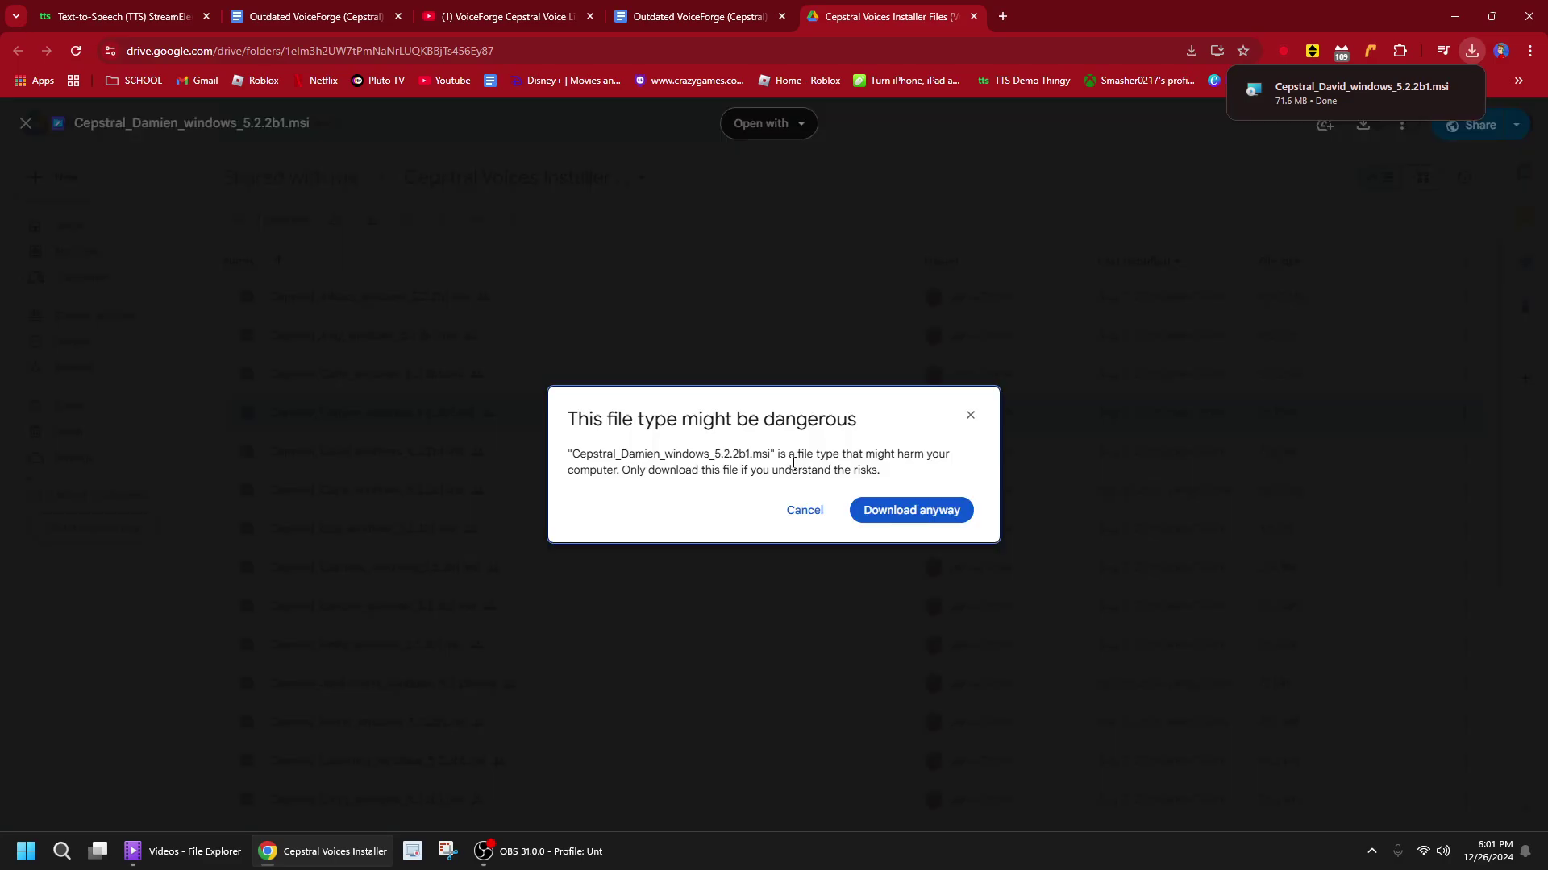
left_click(880, 507)
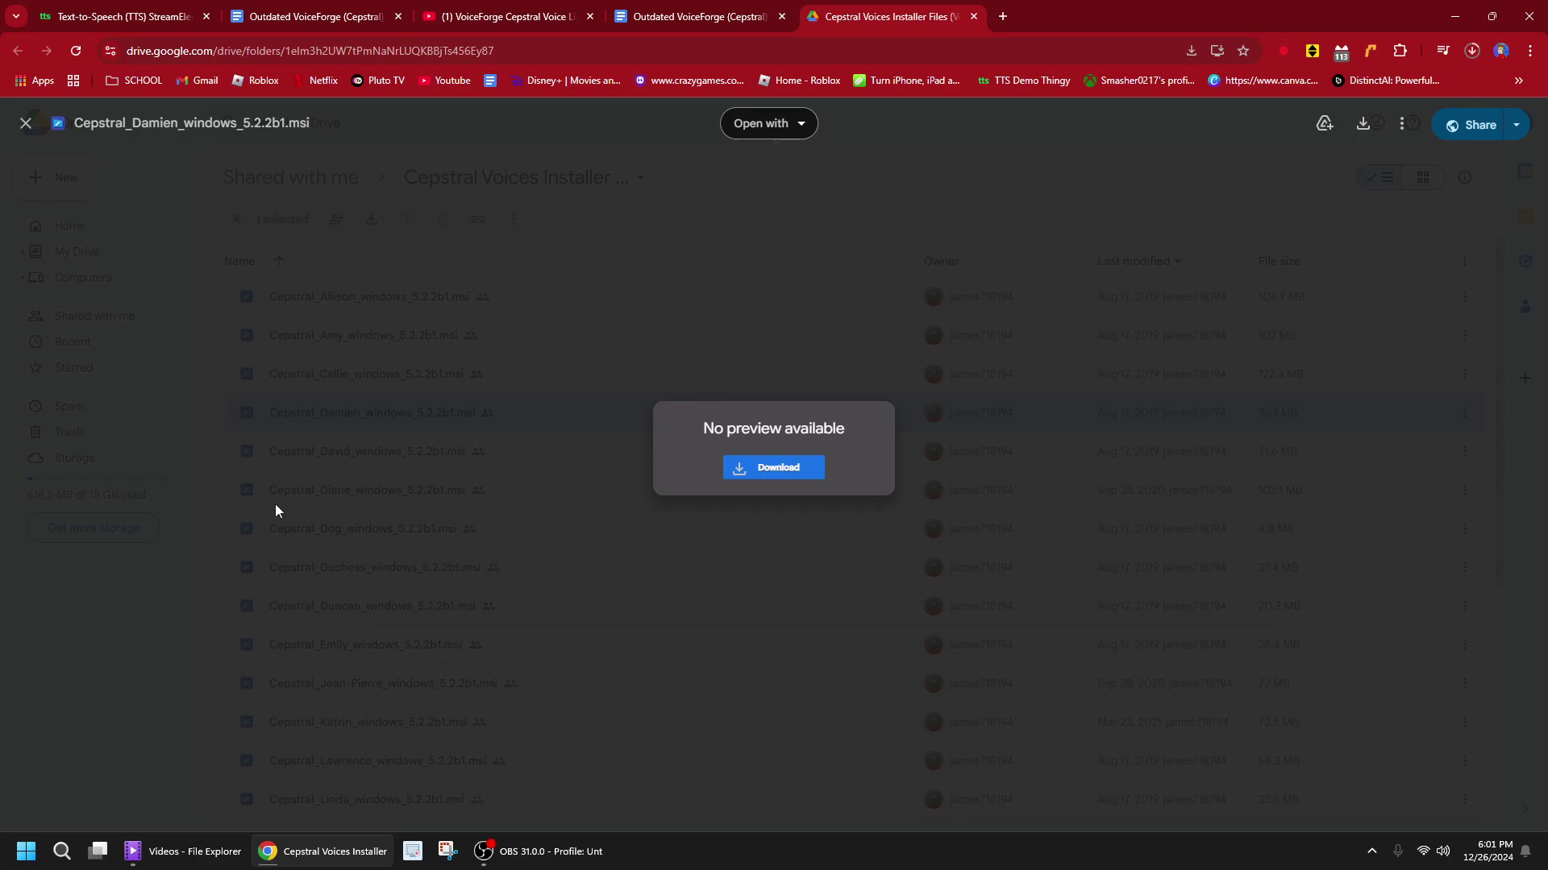
left_click(206, 519)
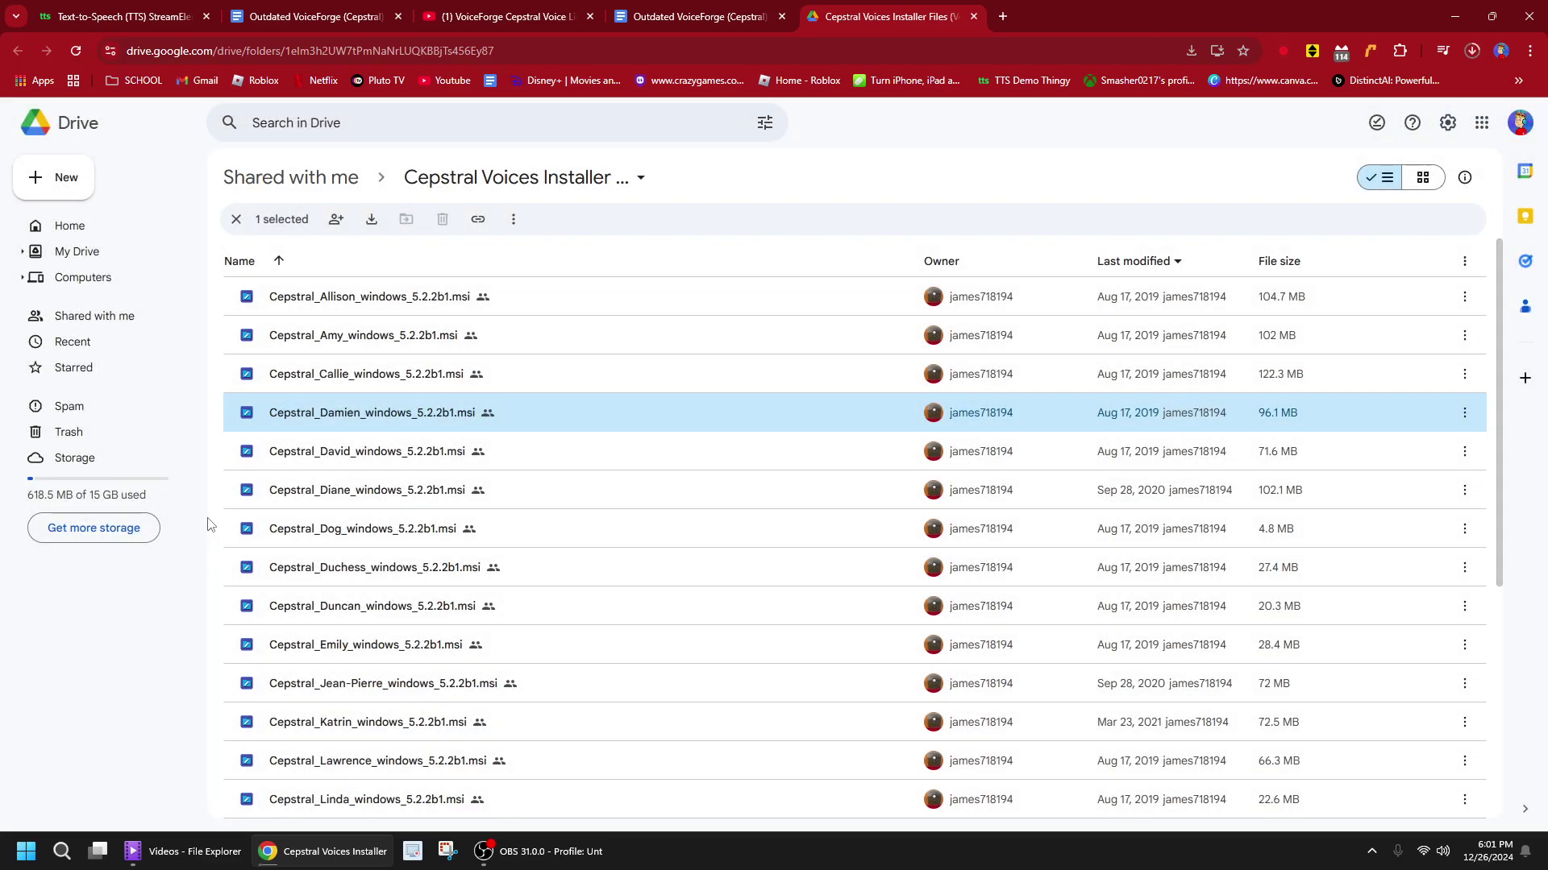
left_click(208, 525)
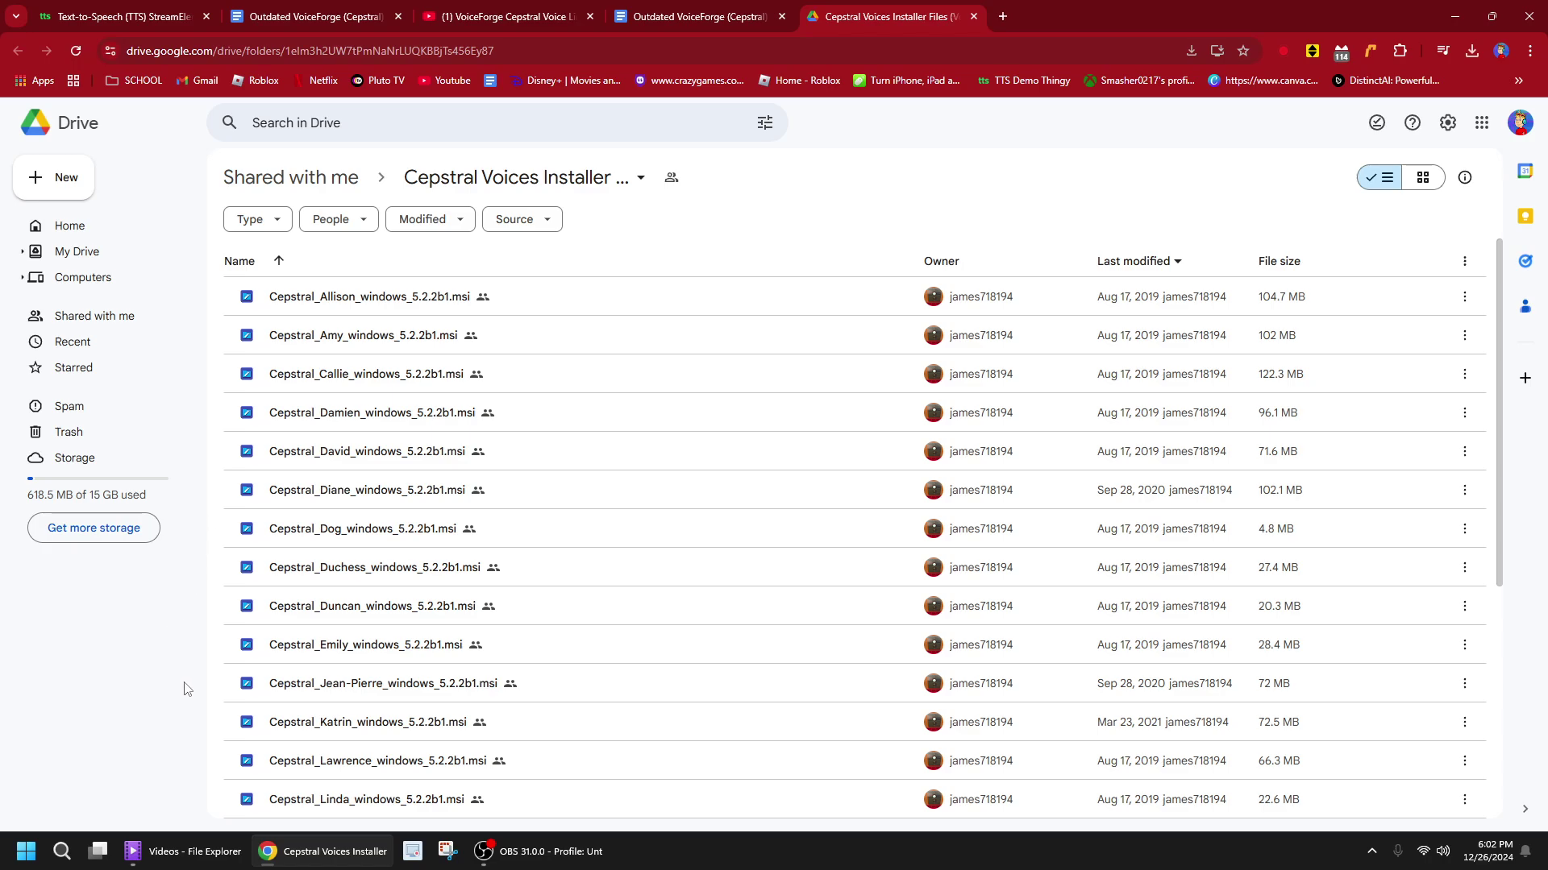
left_click(483, 852)
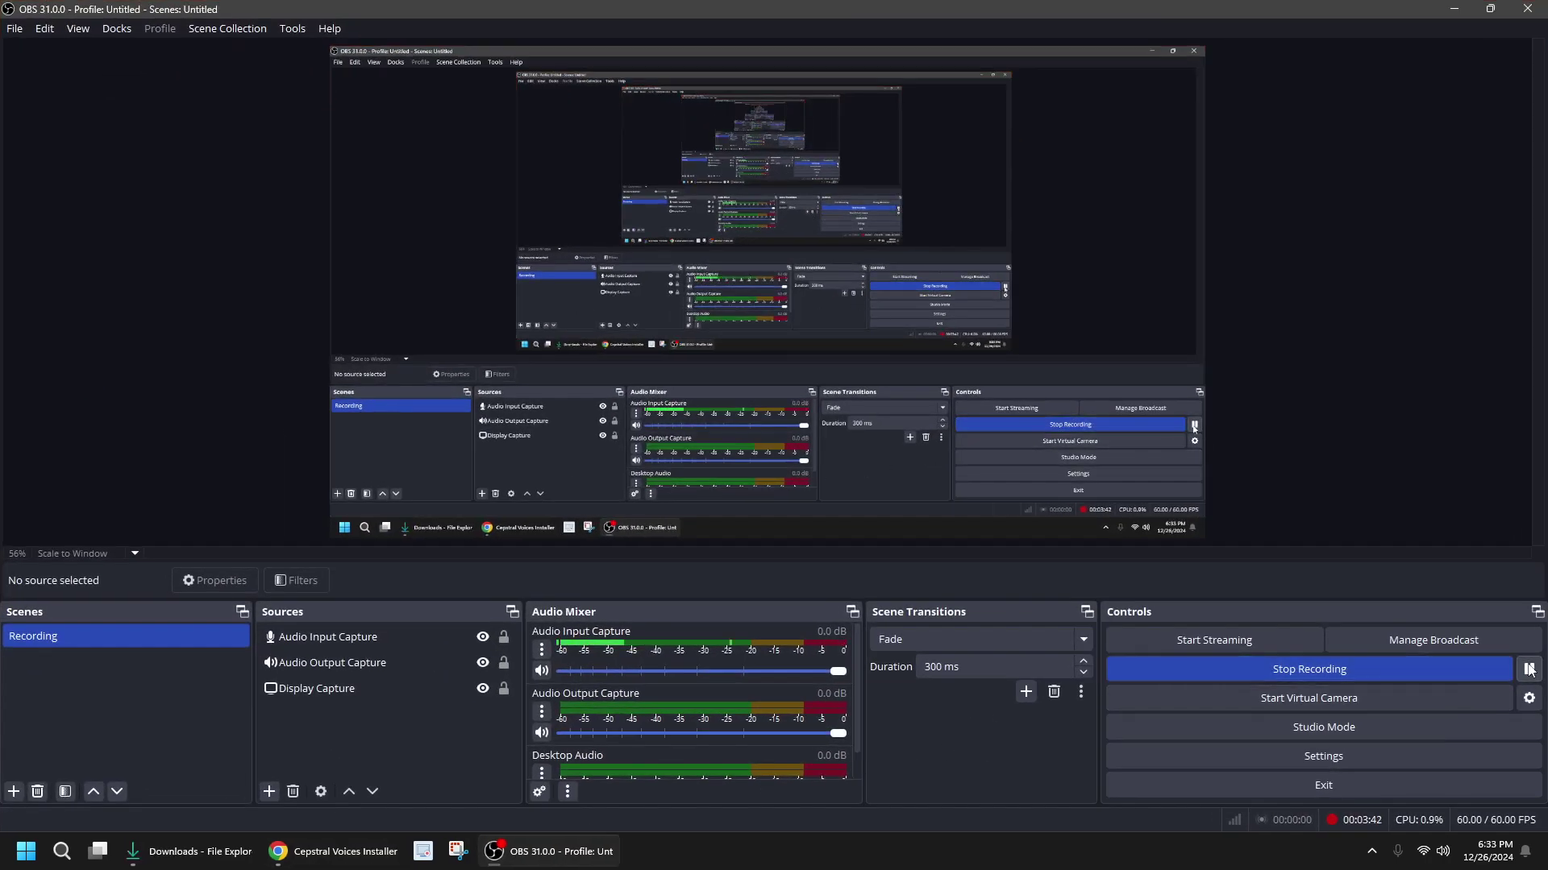
left_click(1461, 7)
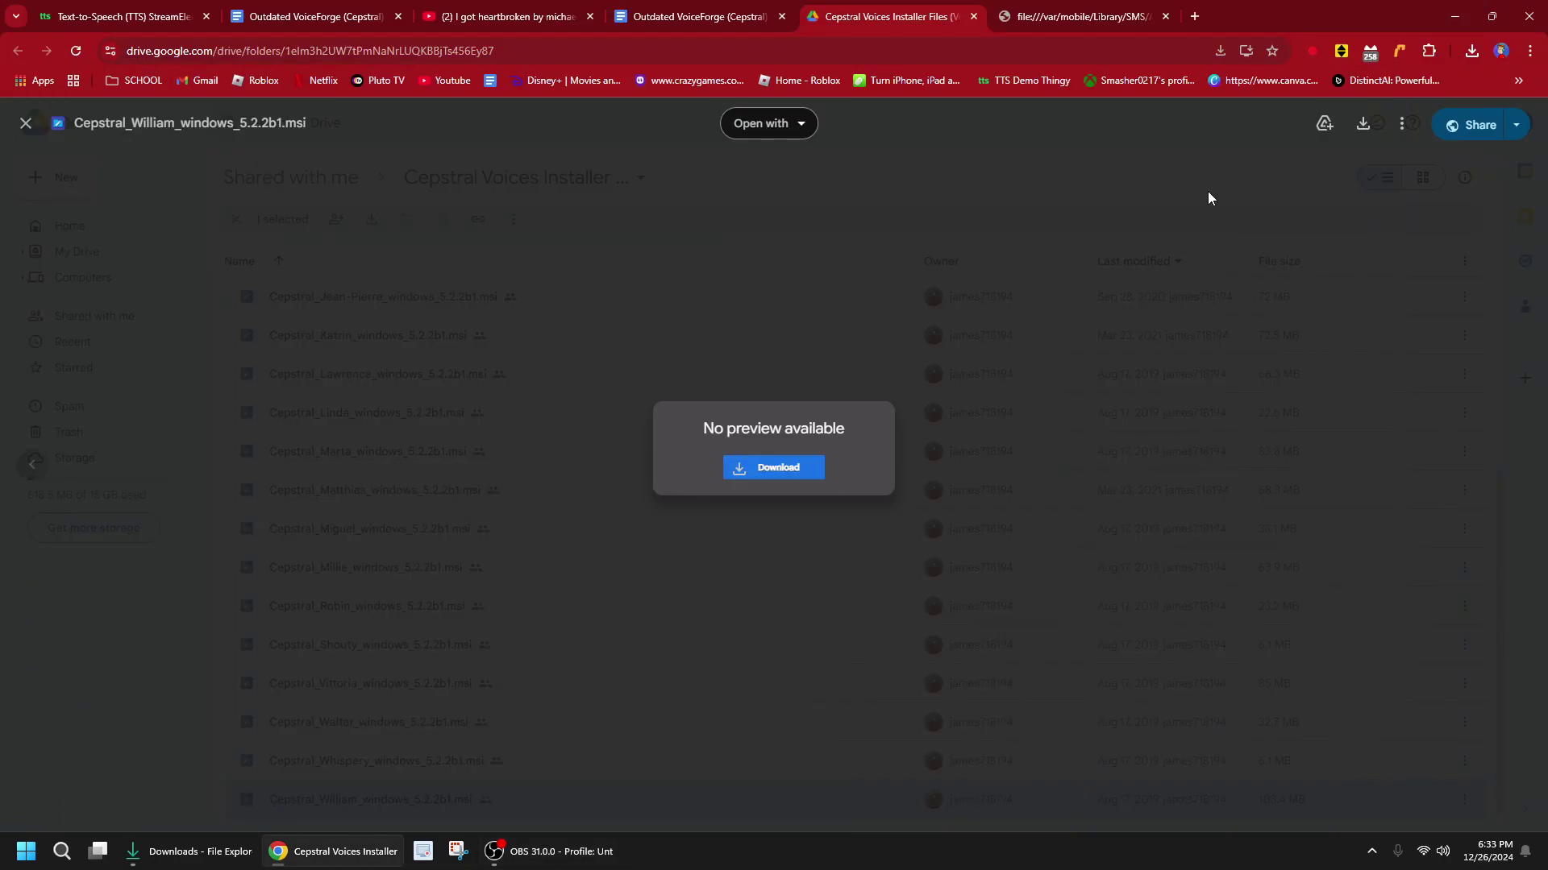
Switch to the Downloads folder in File Explorer, run the Cepstral_Damien_windows_5.2.2b1 installer and continue past its welcome page
left_click(187, 851)
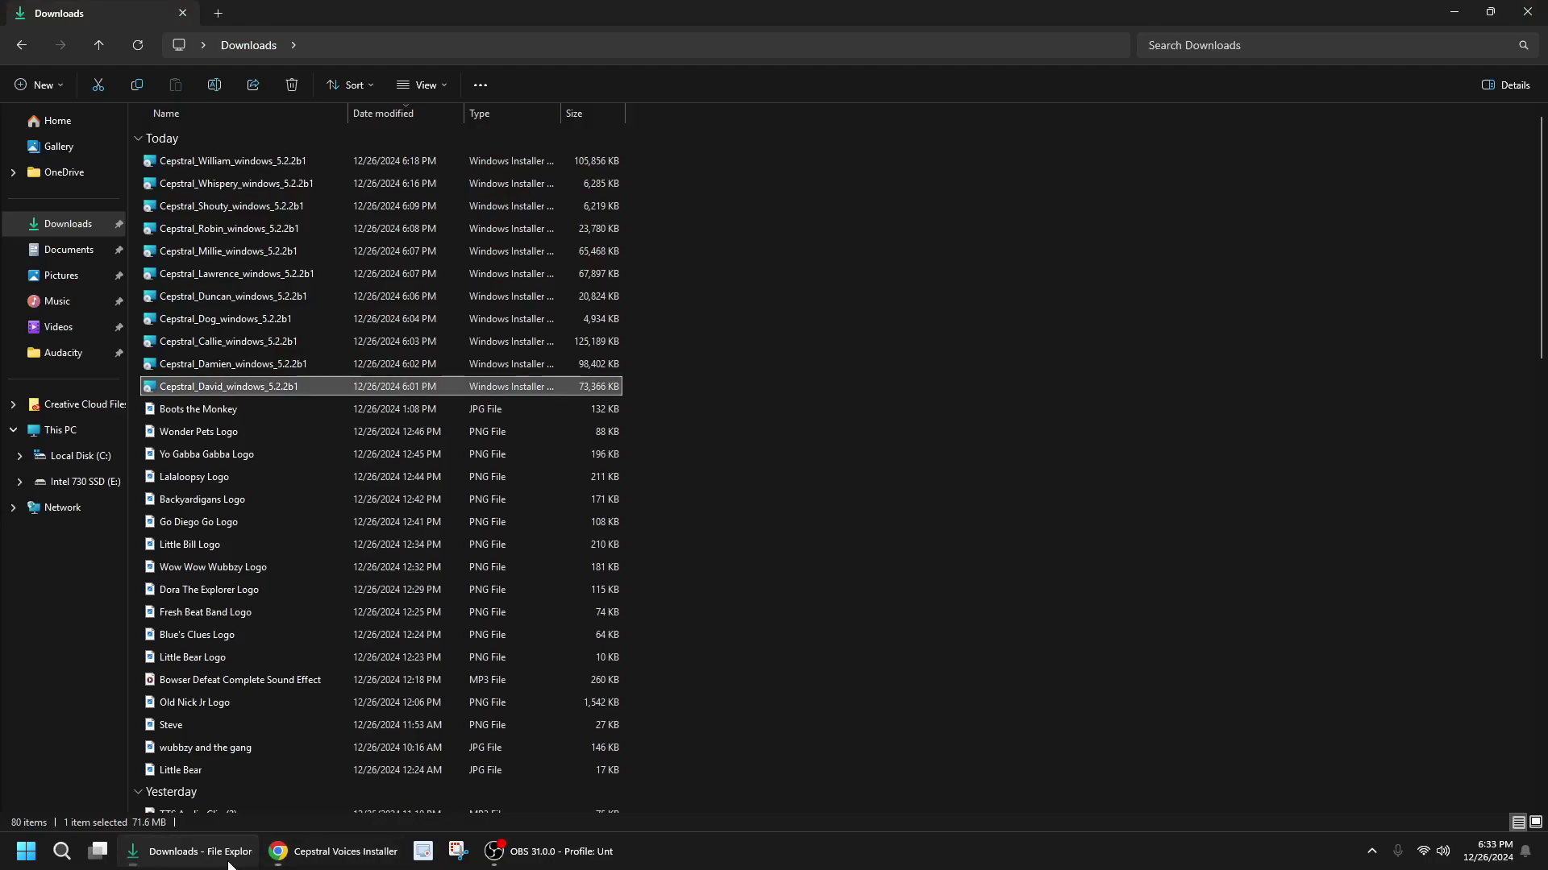
left_click(919, 490)
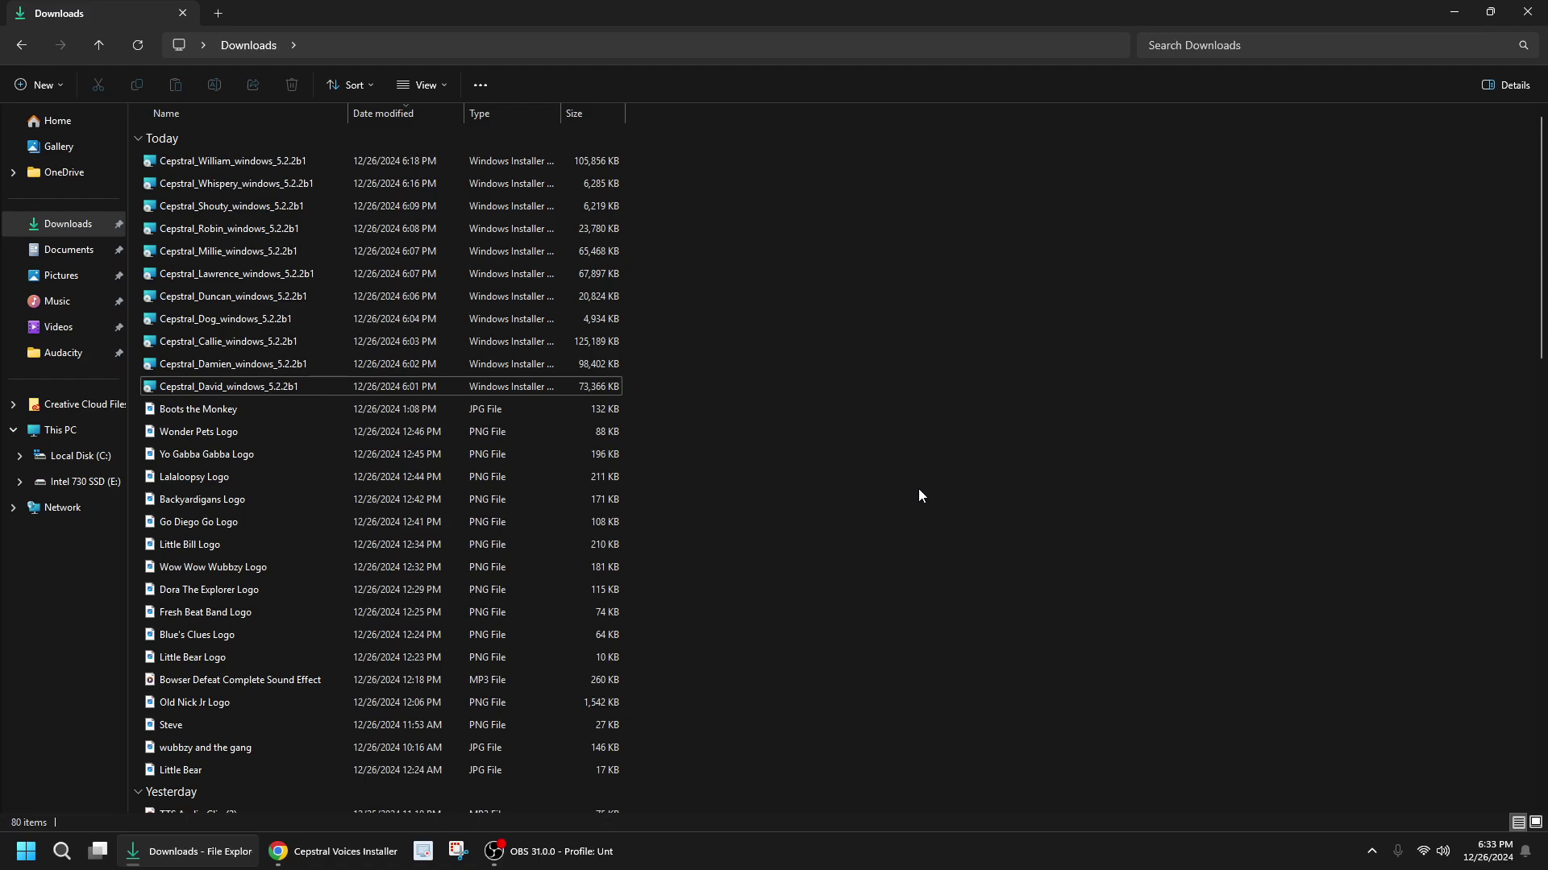
double_click(442, 360)
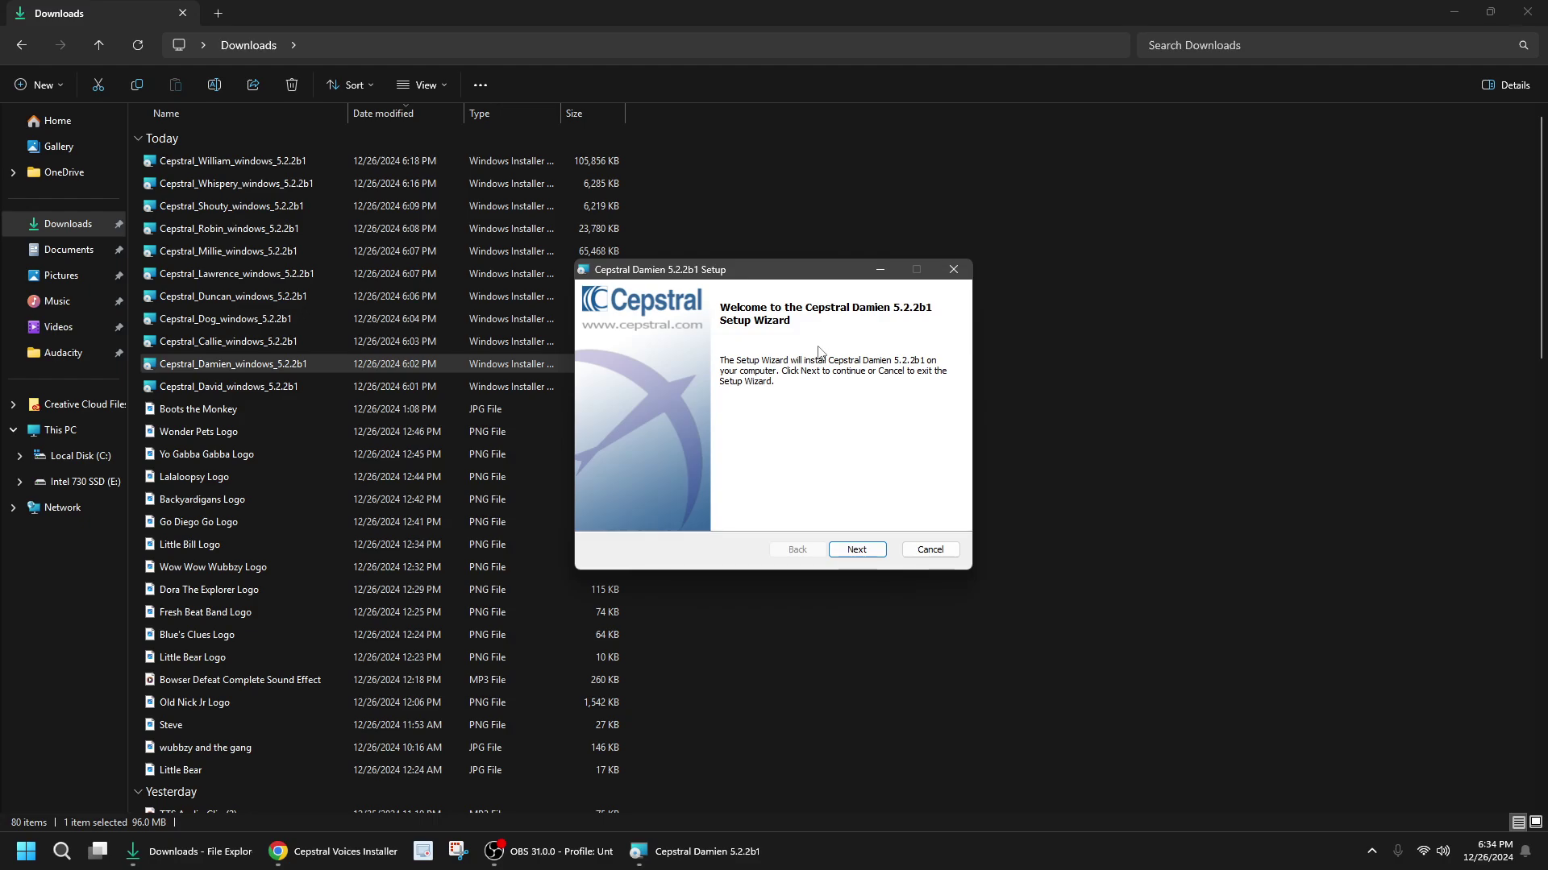
left_click(854, 550)
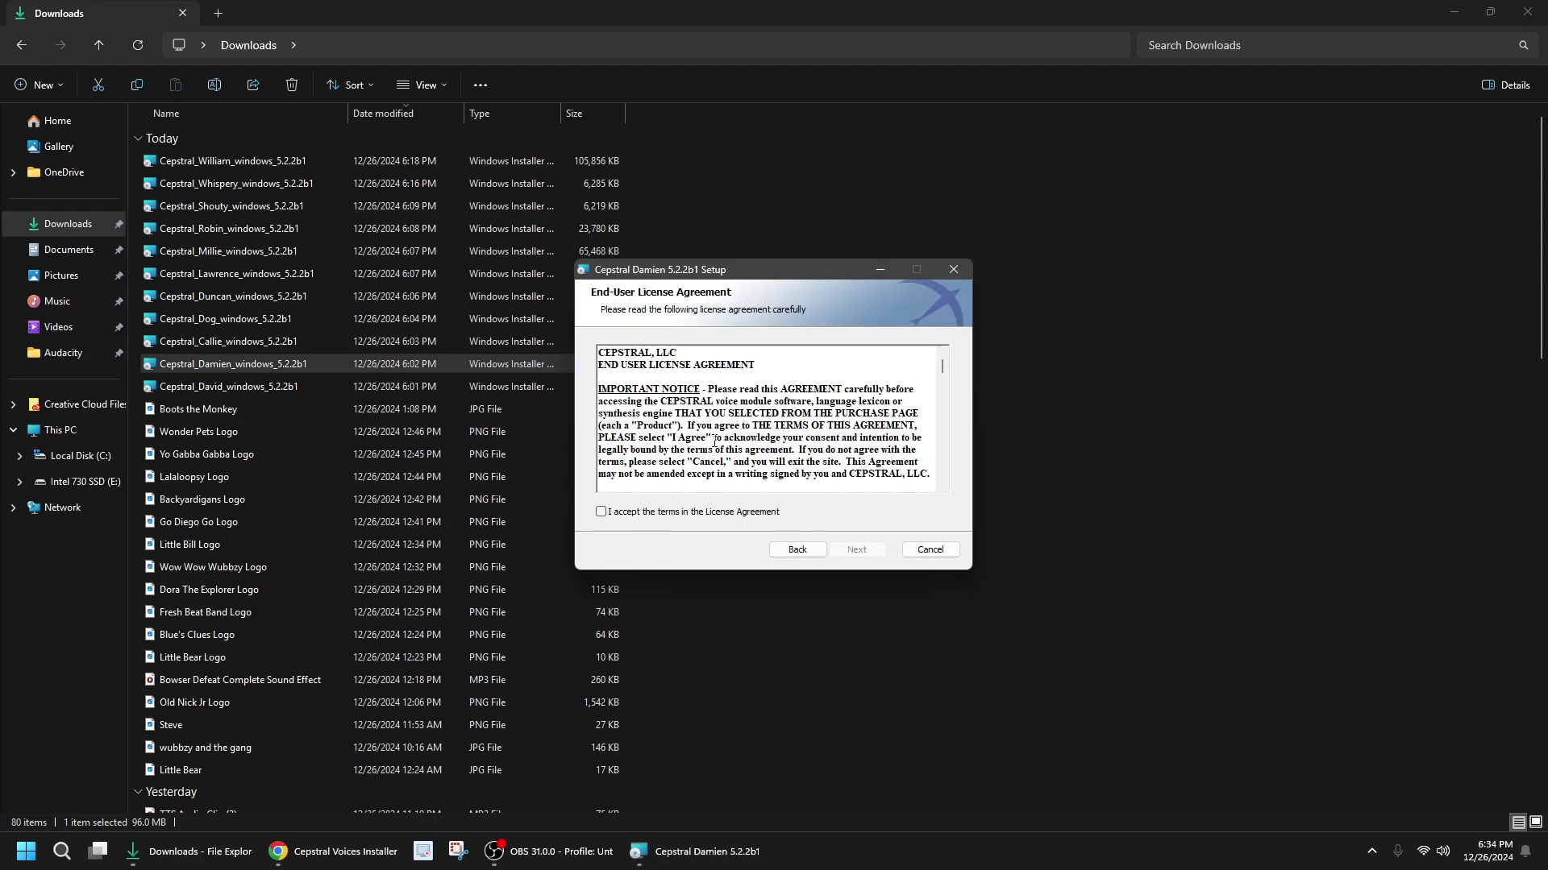
Accept the End-User License Agreement and choose the Typical setup type for the Cepstral Damien voice
mouse_move(943, 366)
left_mouse_down()
mouse_move(946, 486)
mouse_move(935, 354)
left_mouse_up()
left_click(602, 513)
left_click(842, 551)
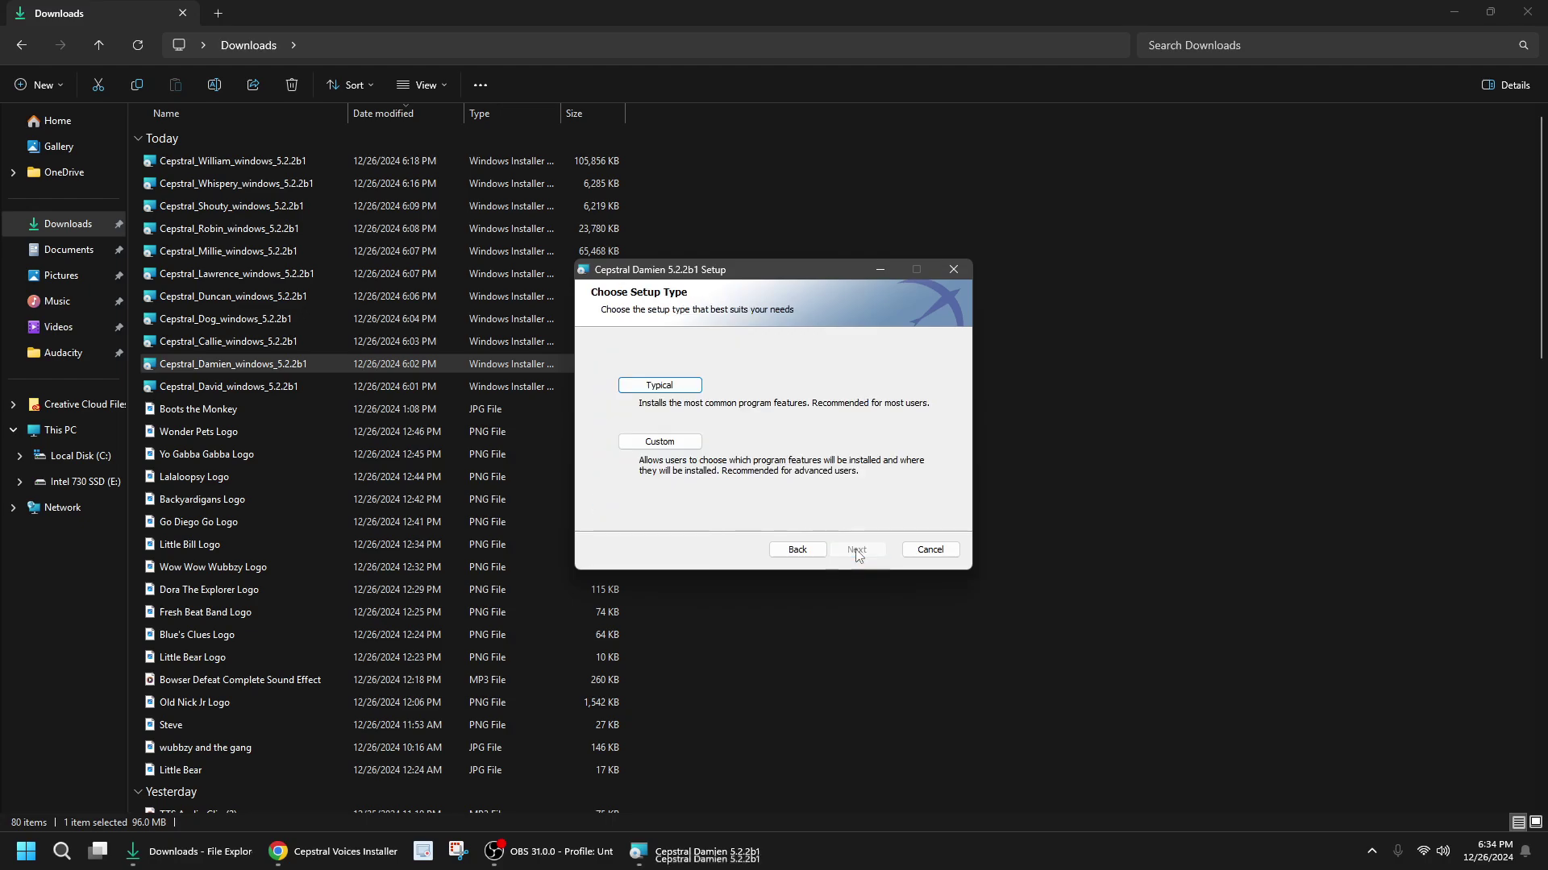
left_click(661, 386)
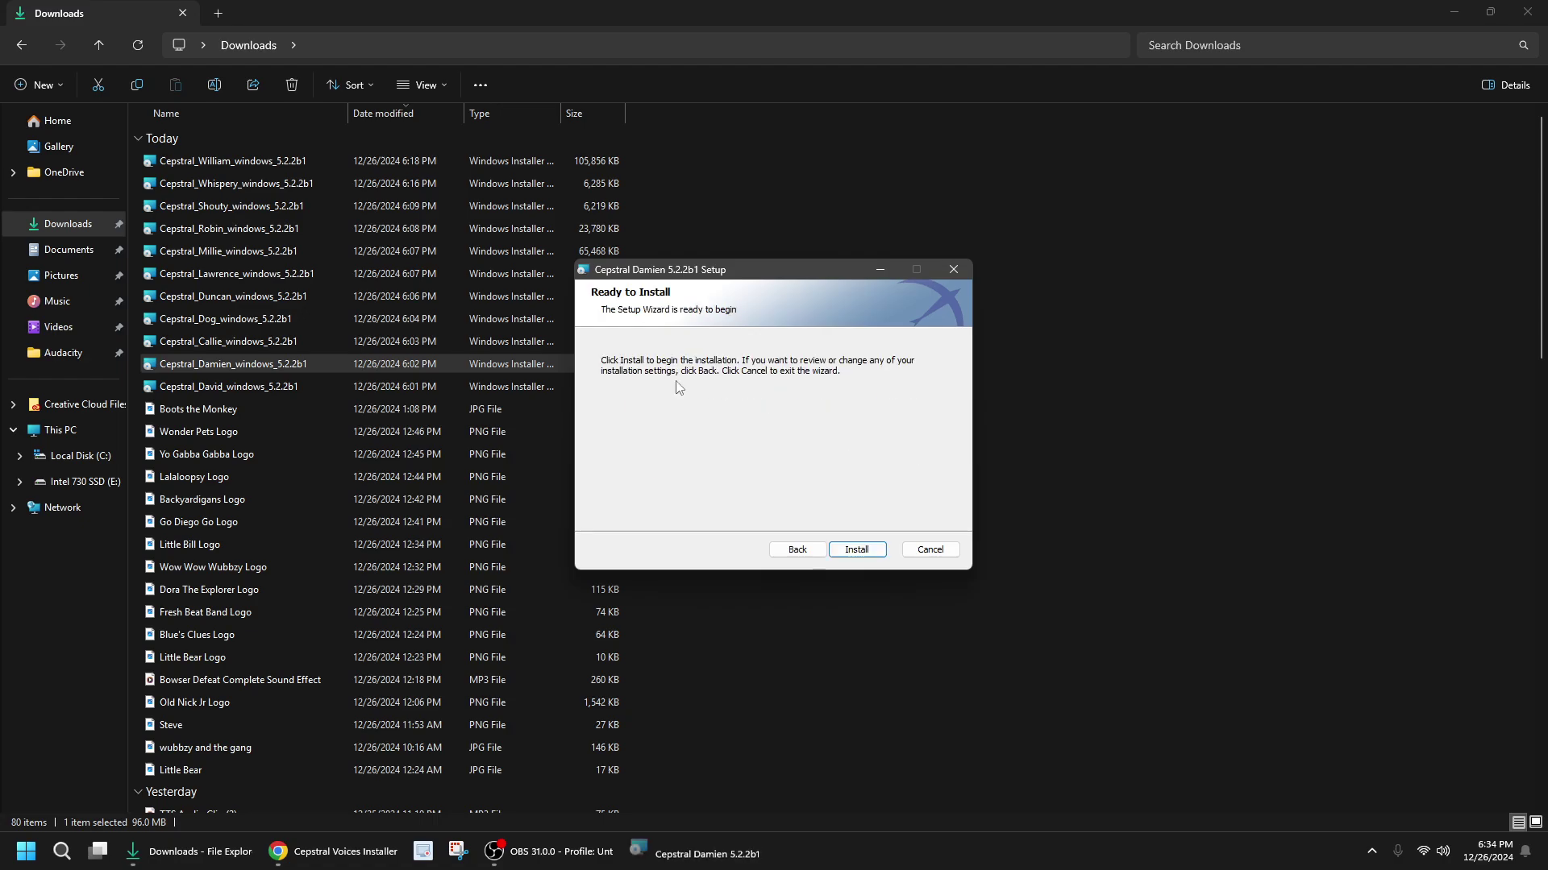
Install the Cepstral Damien 5.2.2b1 voice and finish the setup wizard
left_click(851, 555)
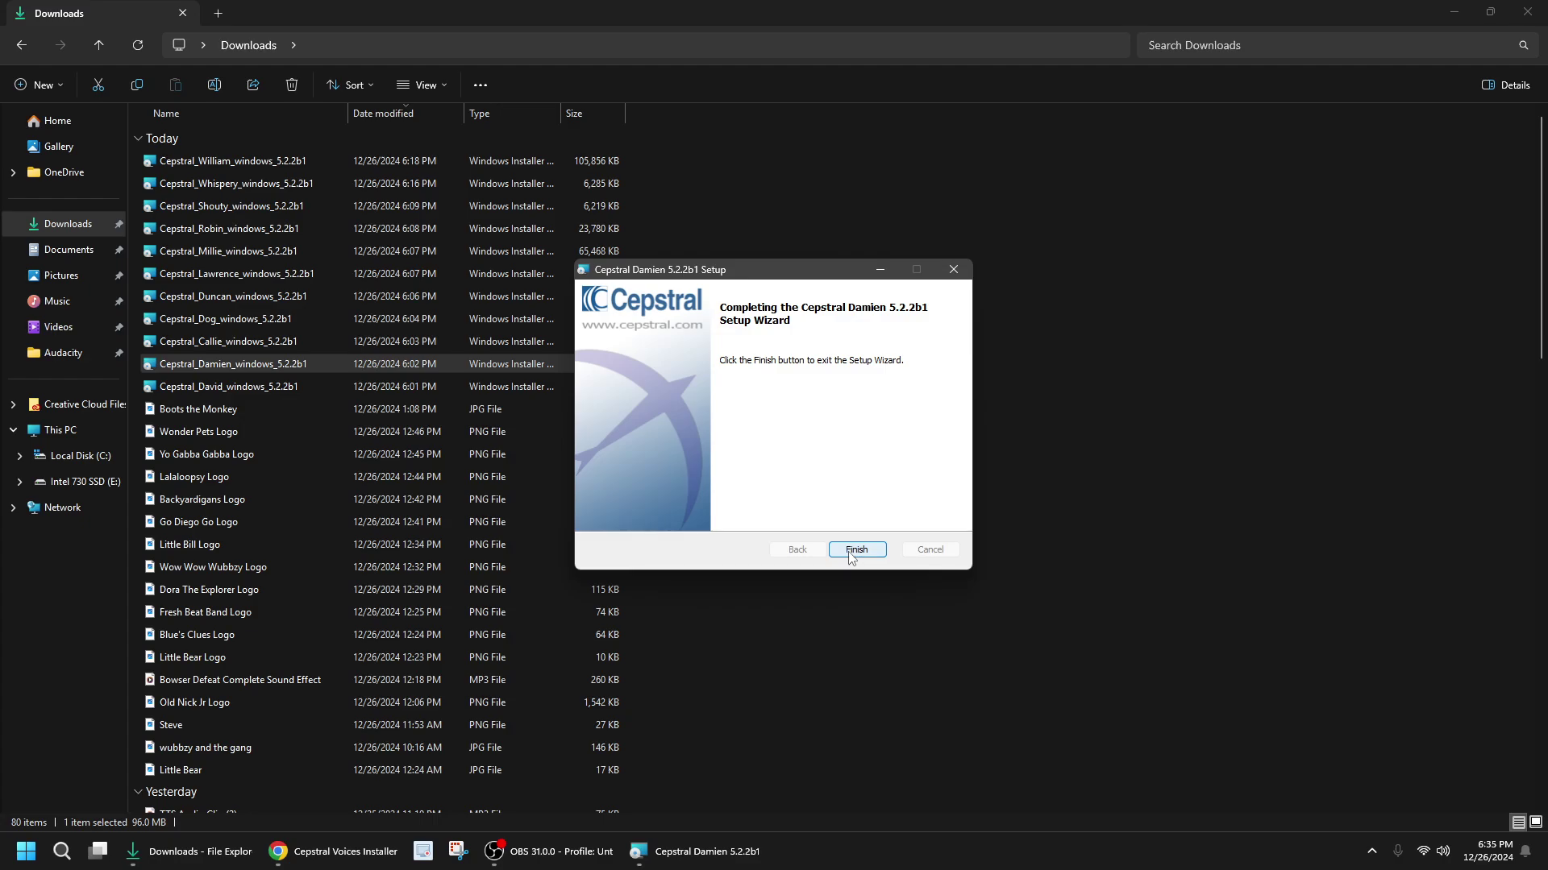
left_click(856, 550)
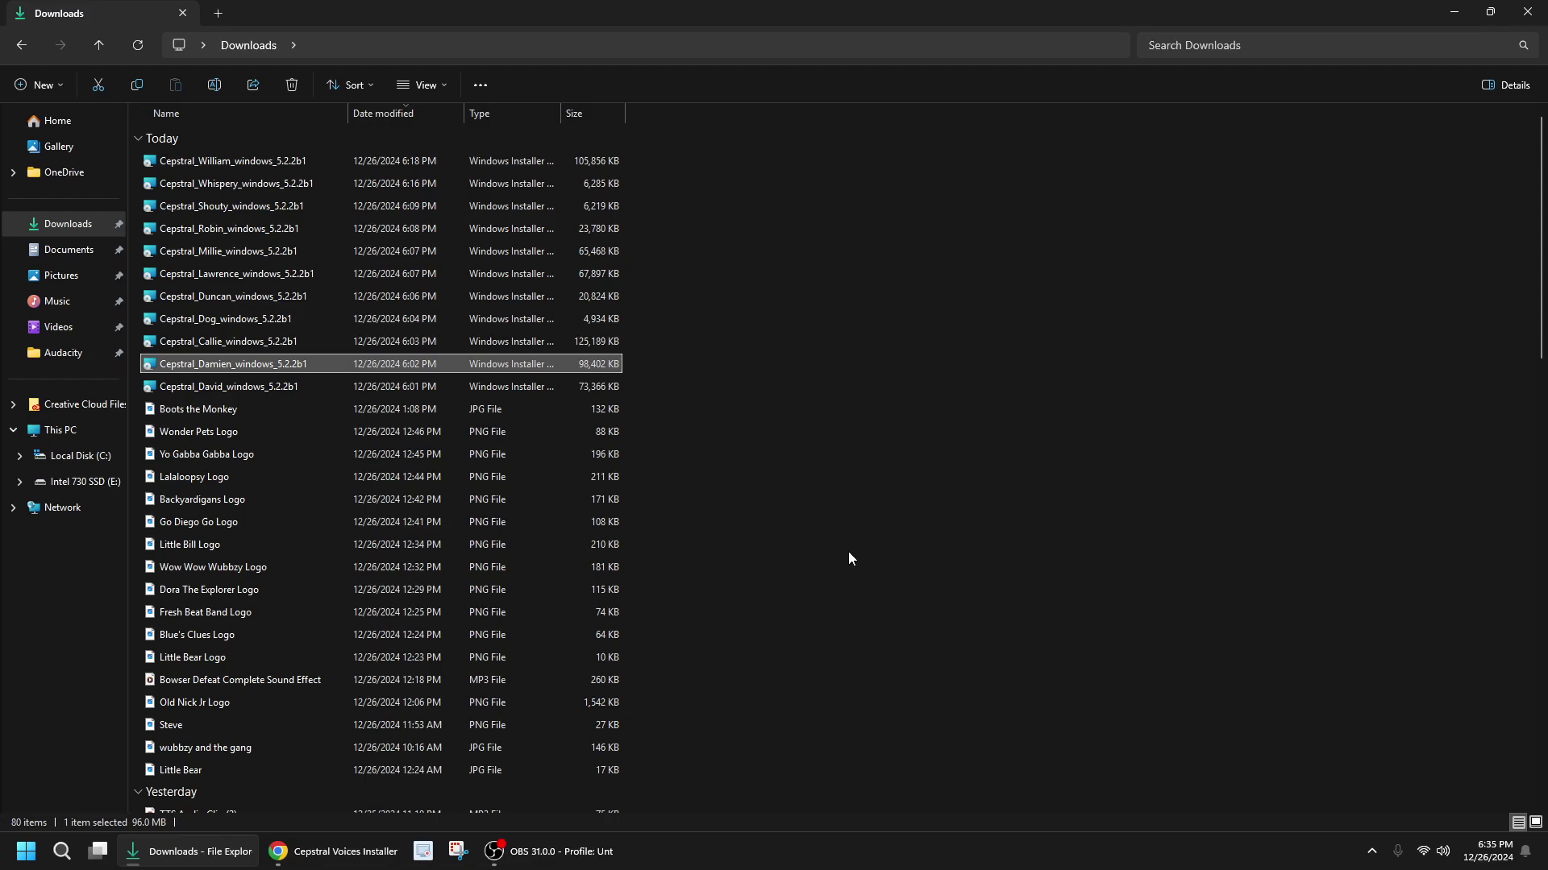
mouse_move(562, 861)
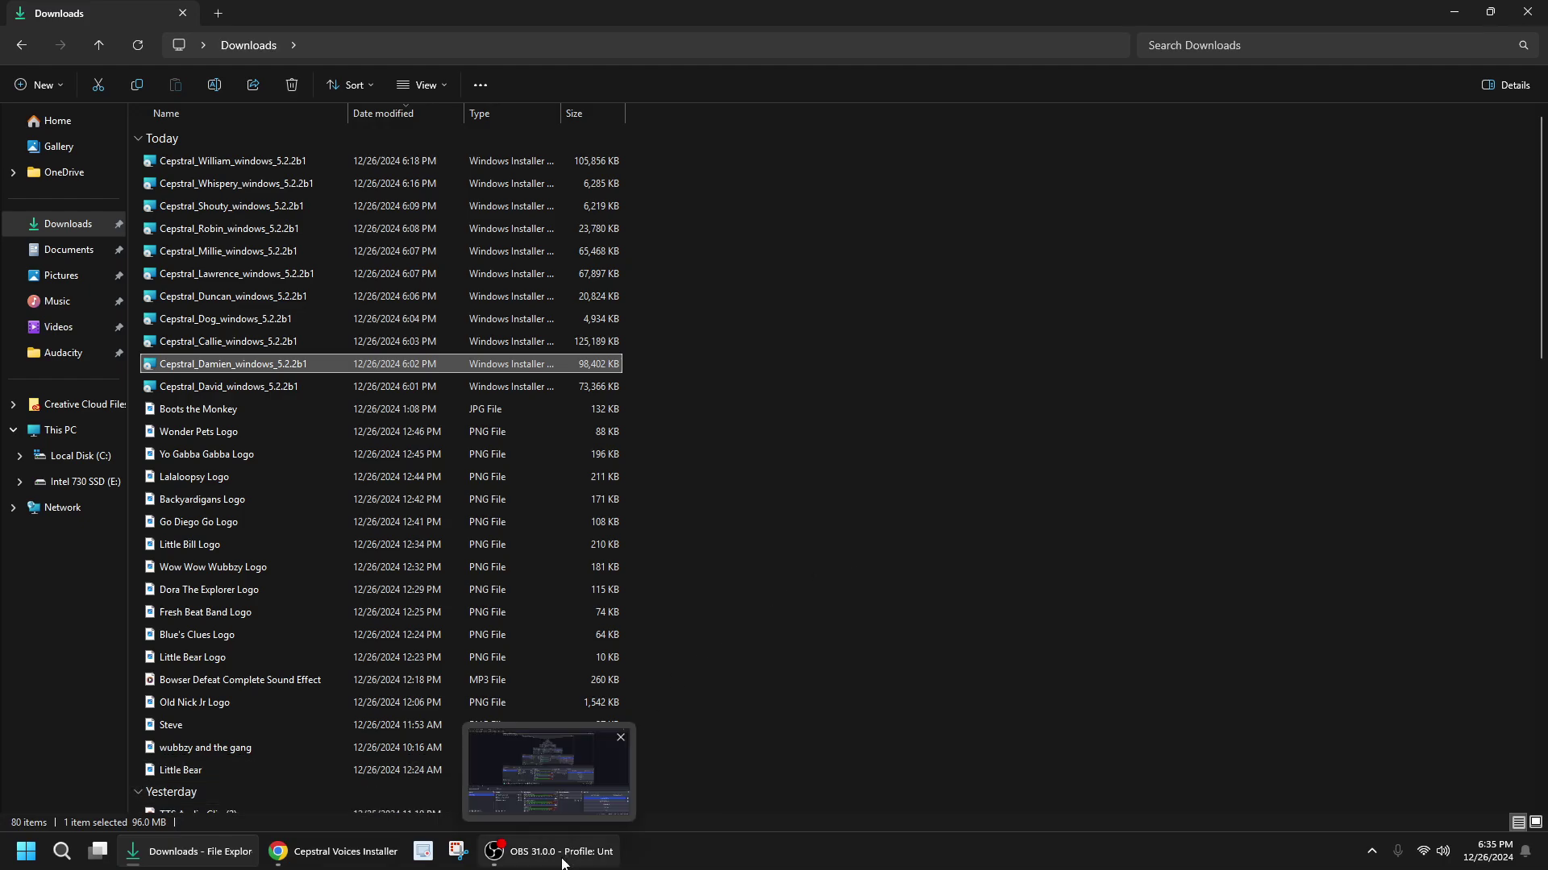
left_click(562, 861)
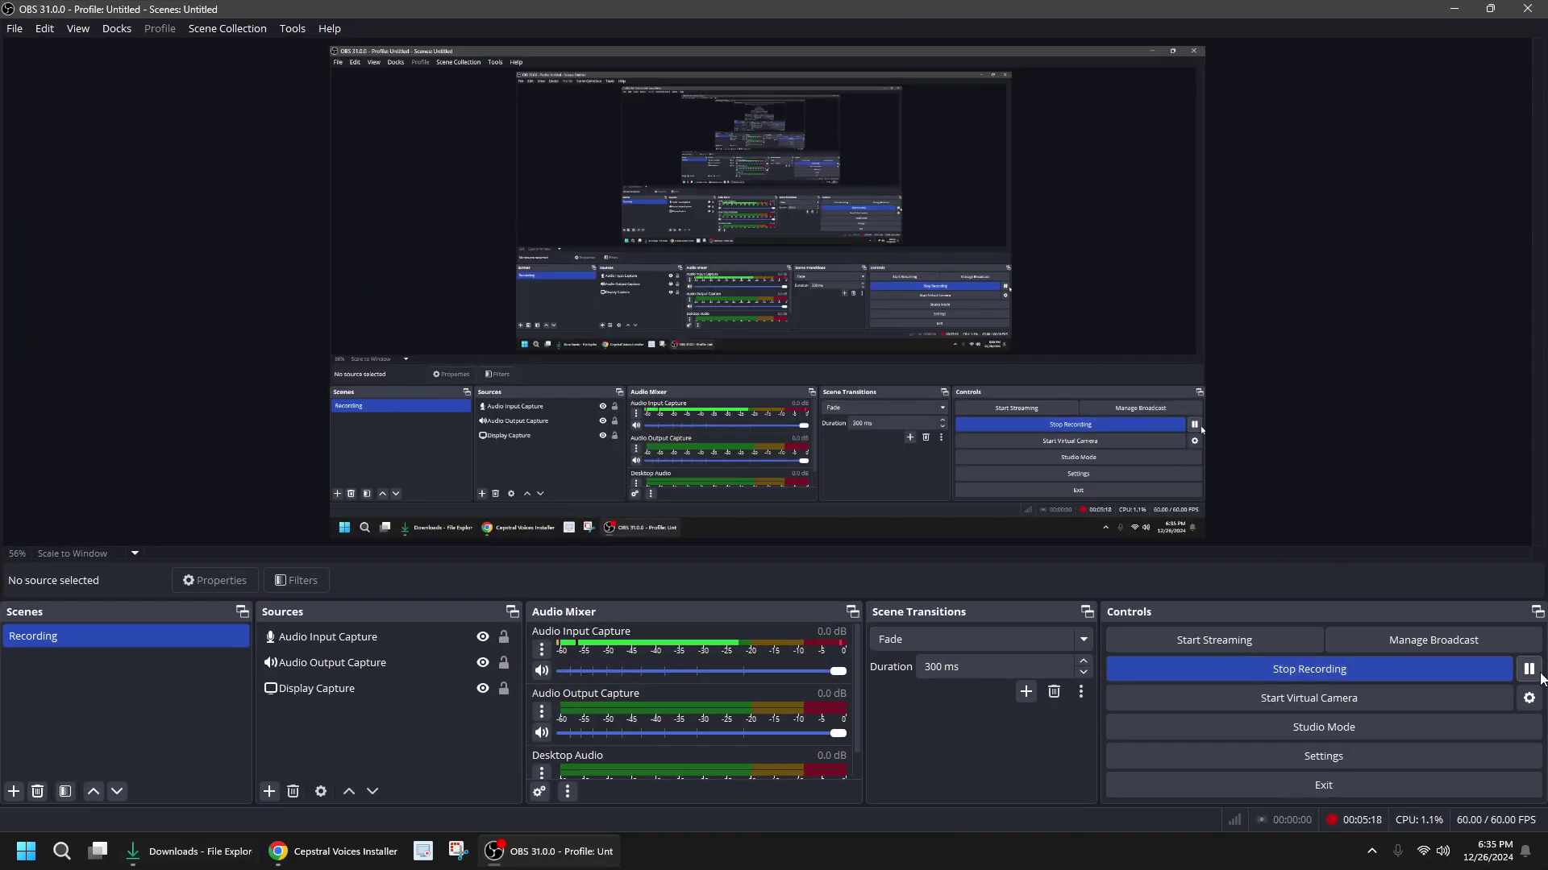
left_click(1454, 8)
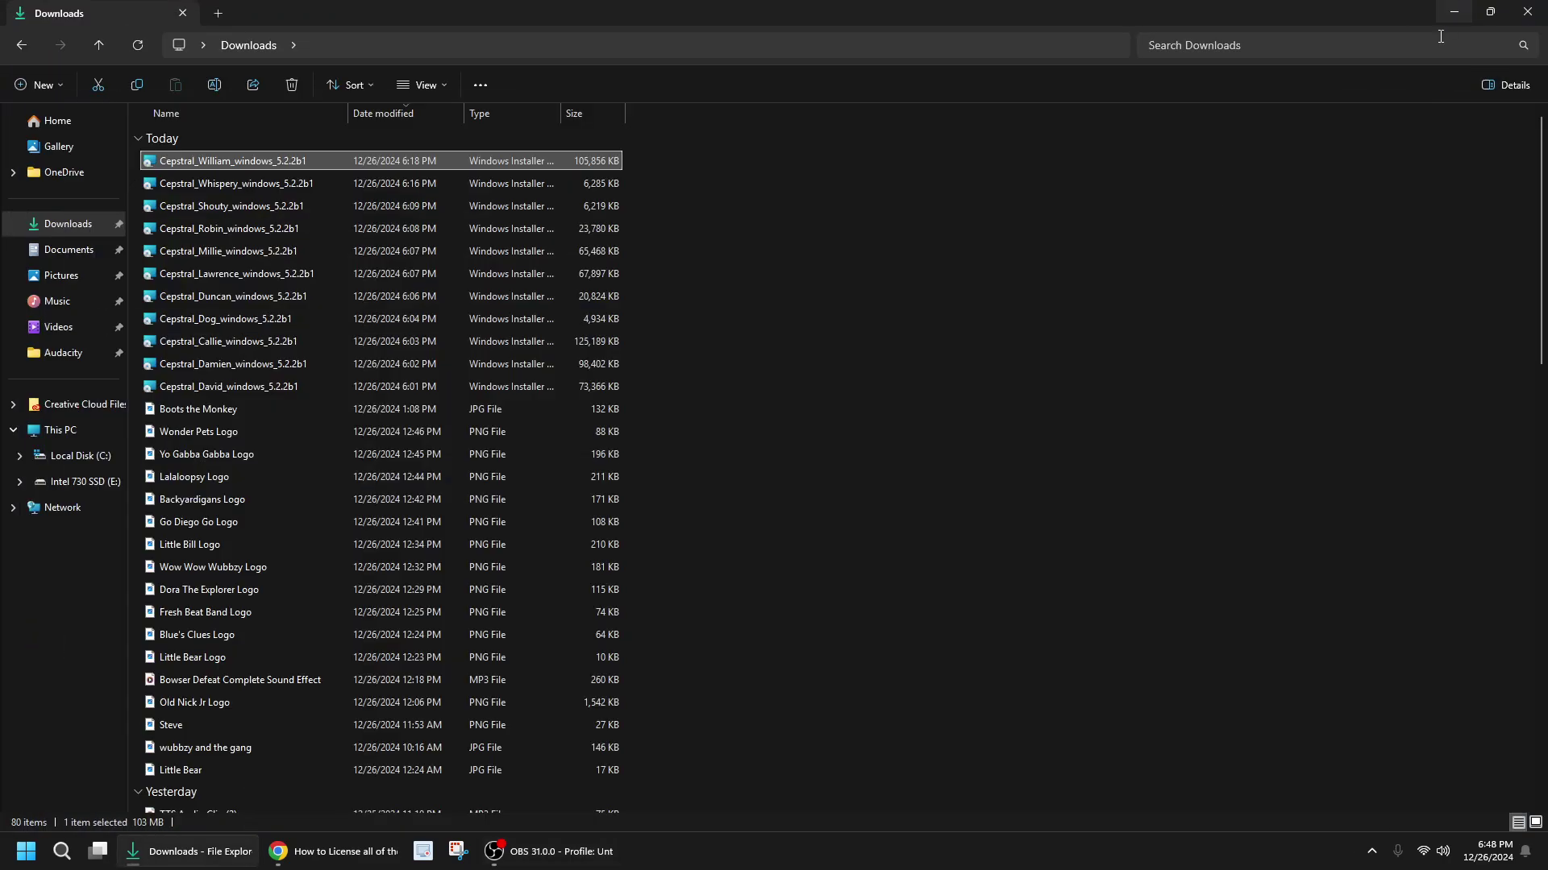
left_click(1328, 292)
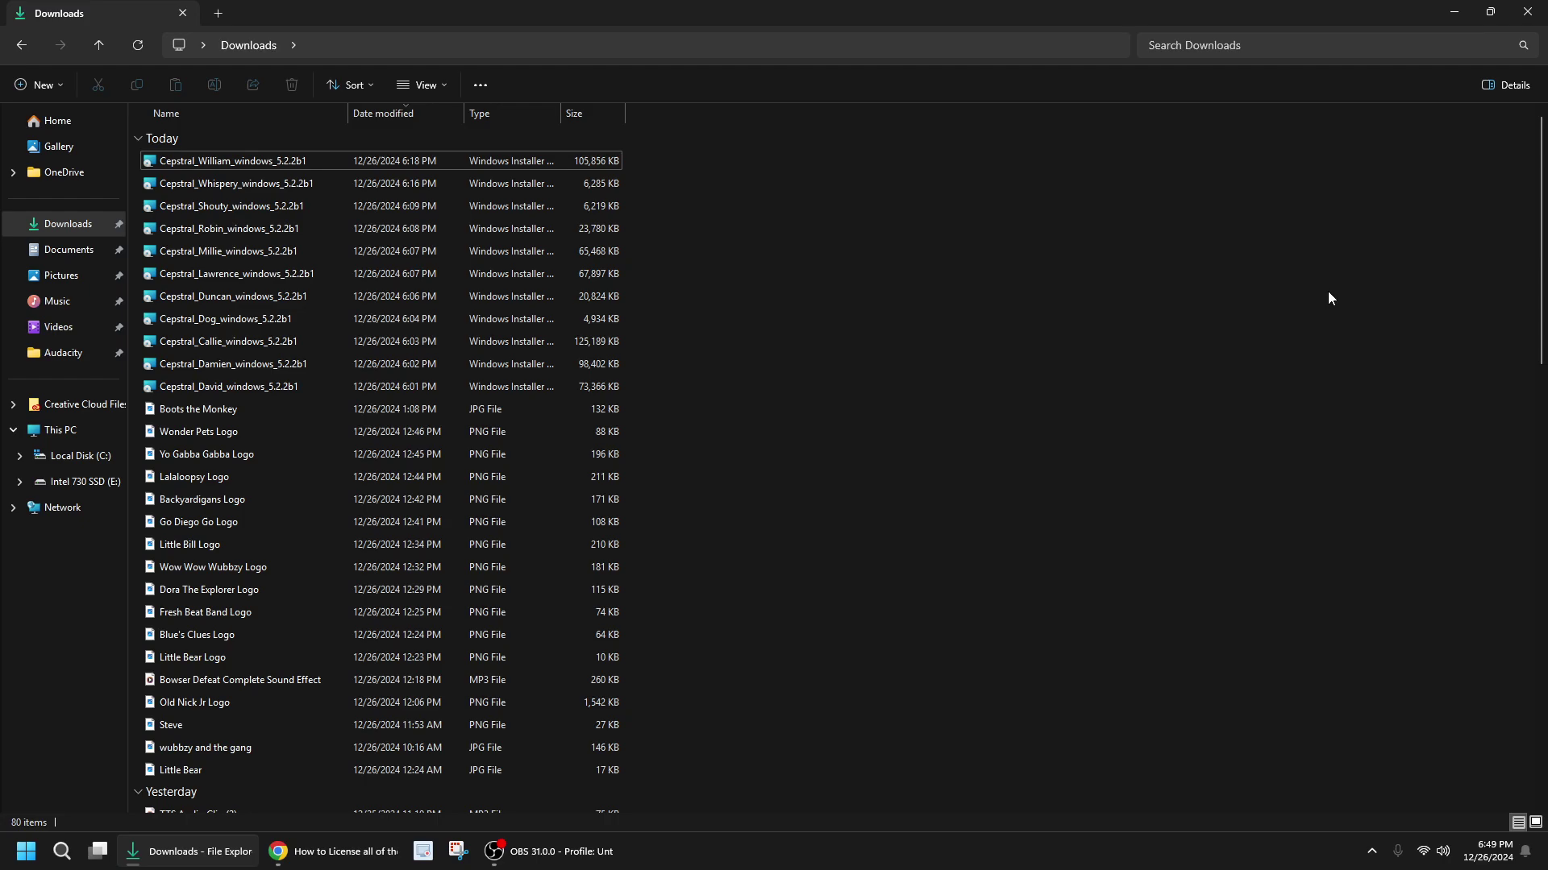
Find and open Cepstral Tools, select the David voice and open its license form
left_click(26, 856)
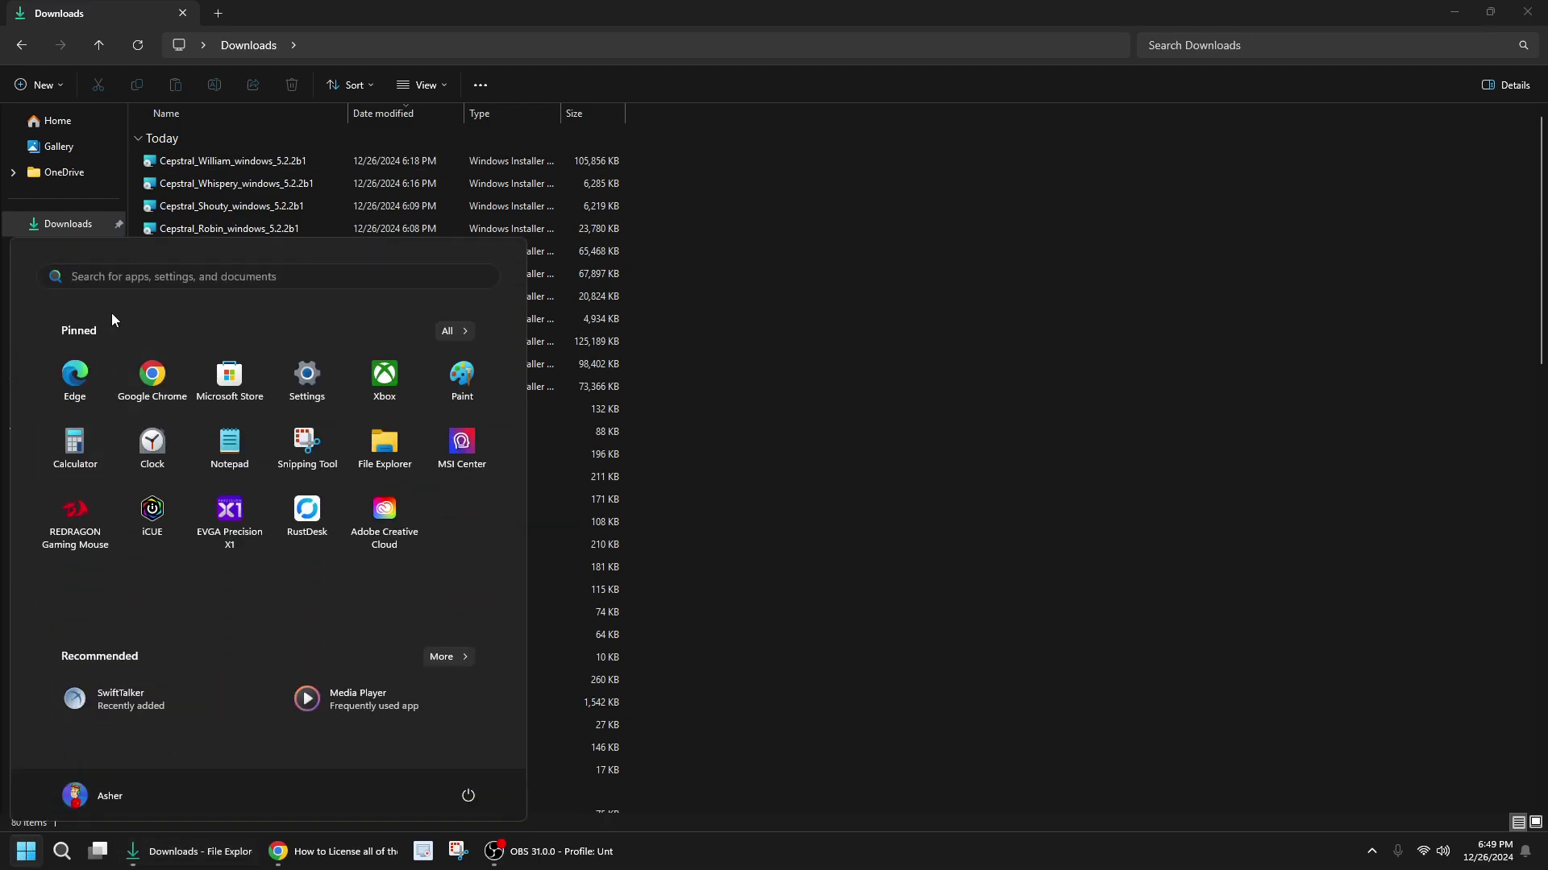
type("cep")
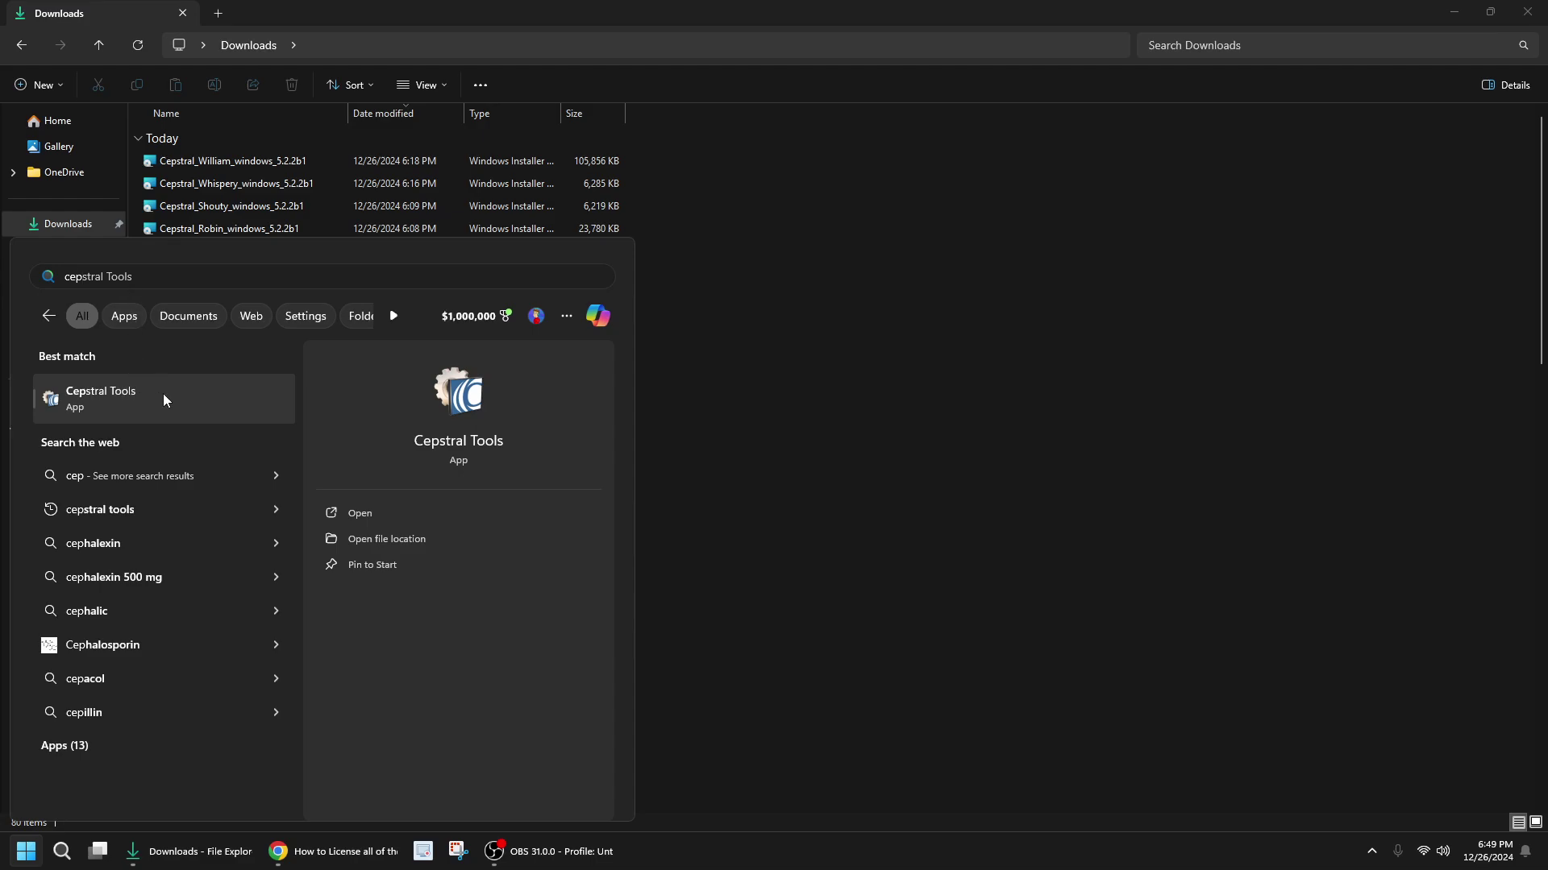
left_click(357, 516)
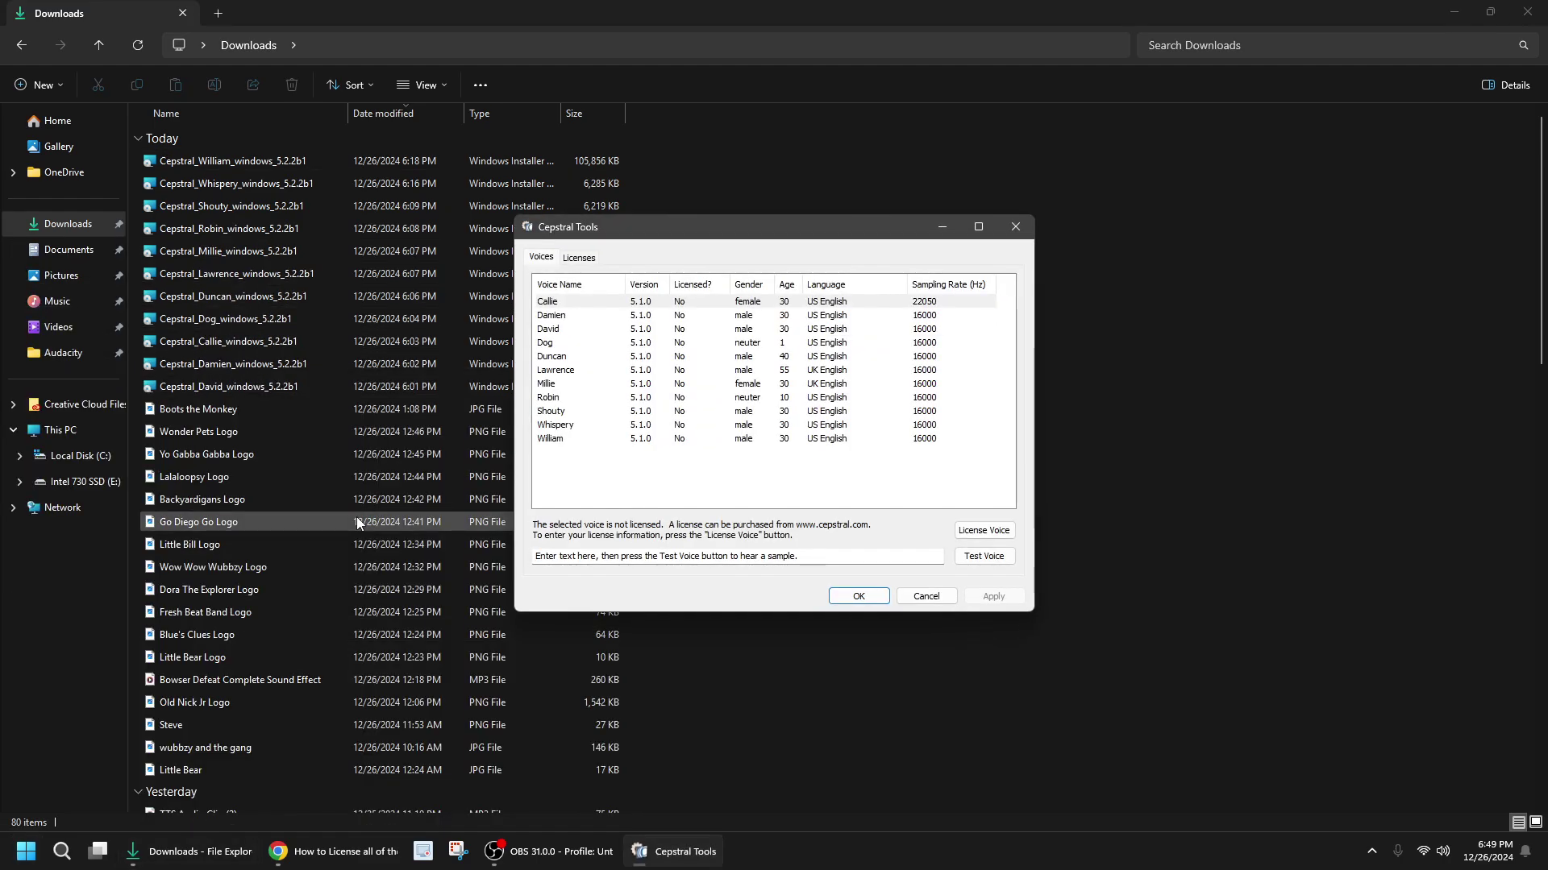
left_click(567, 330)
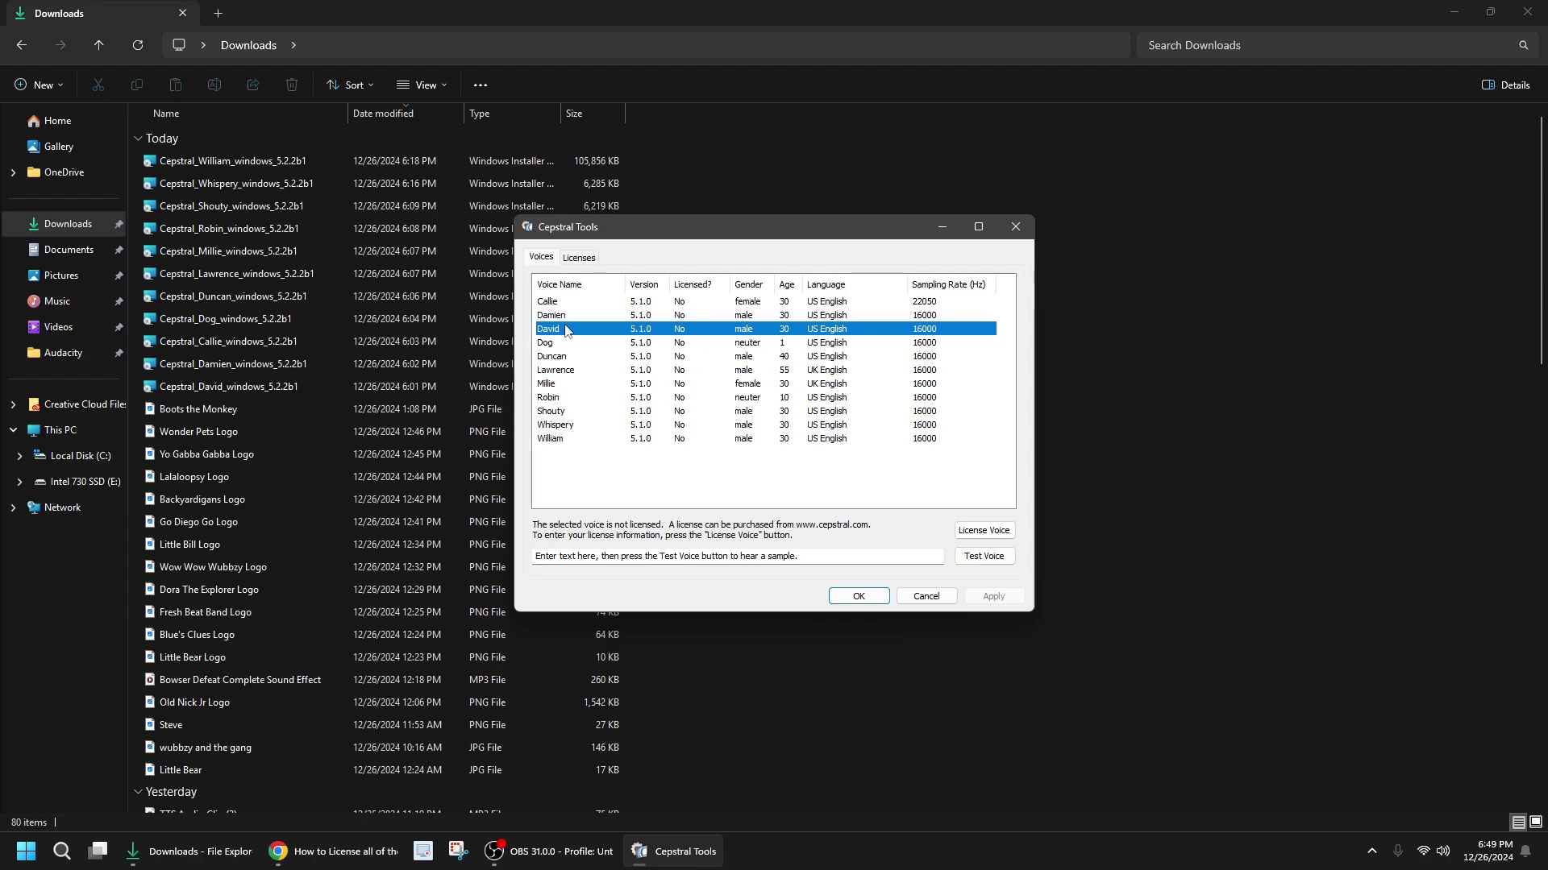
left_click(972, 530)
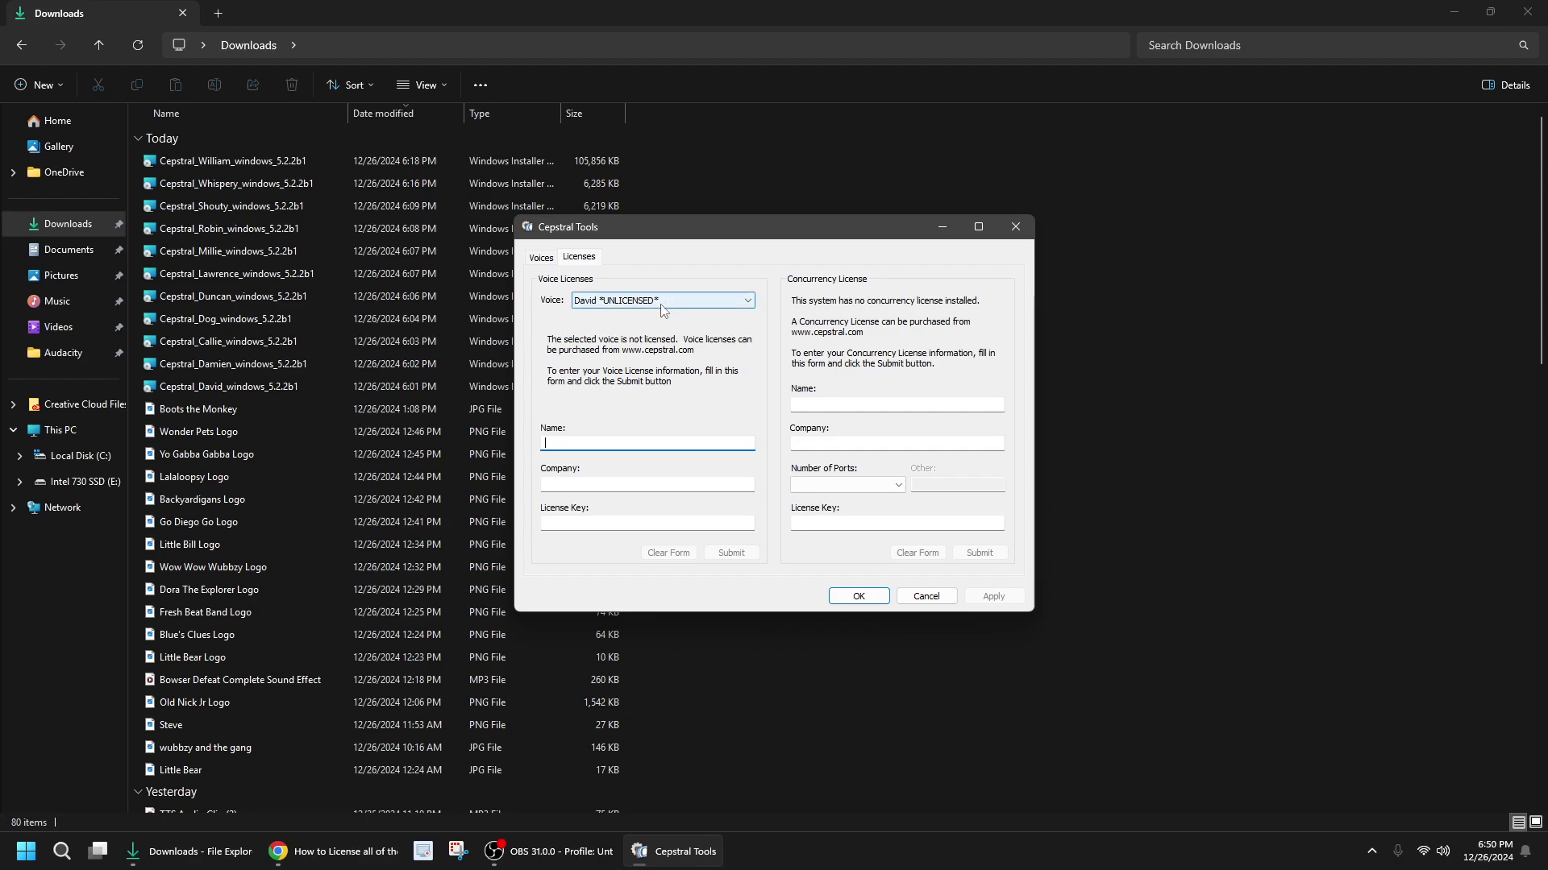
mouse_move(334, 852)
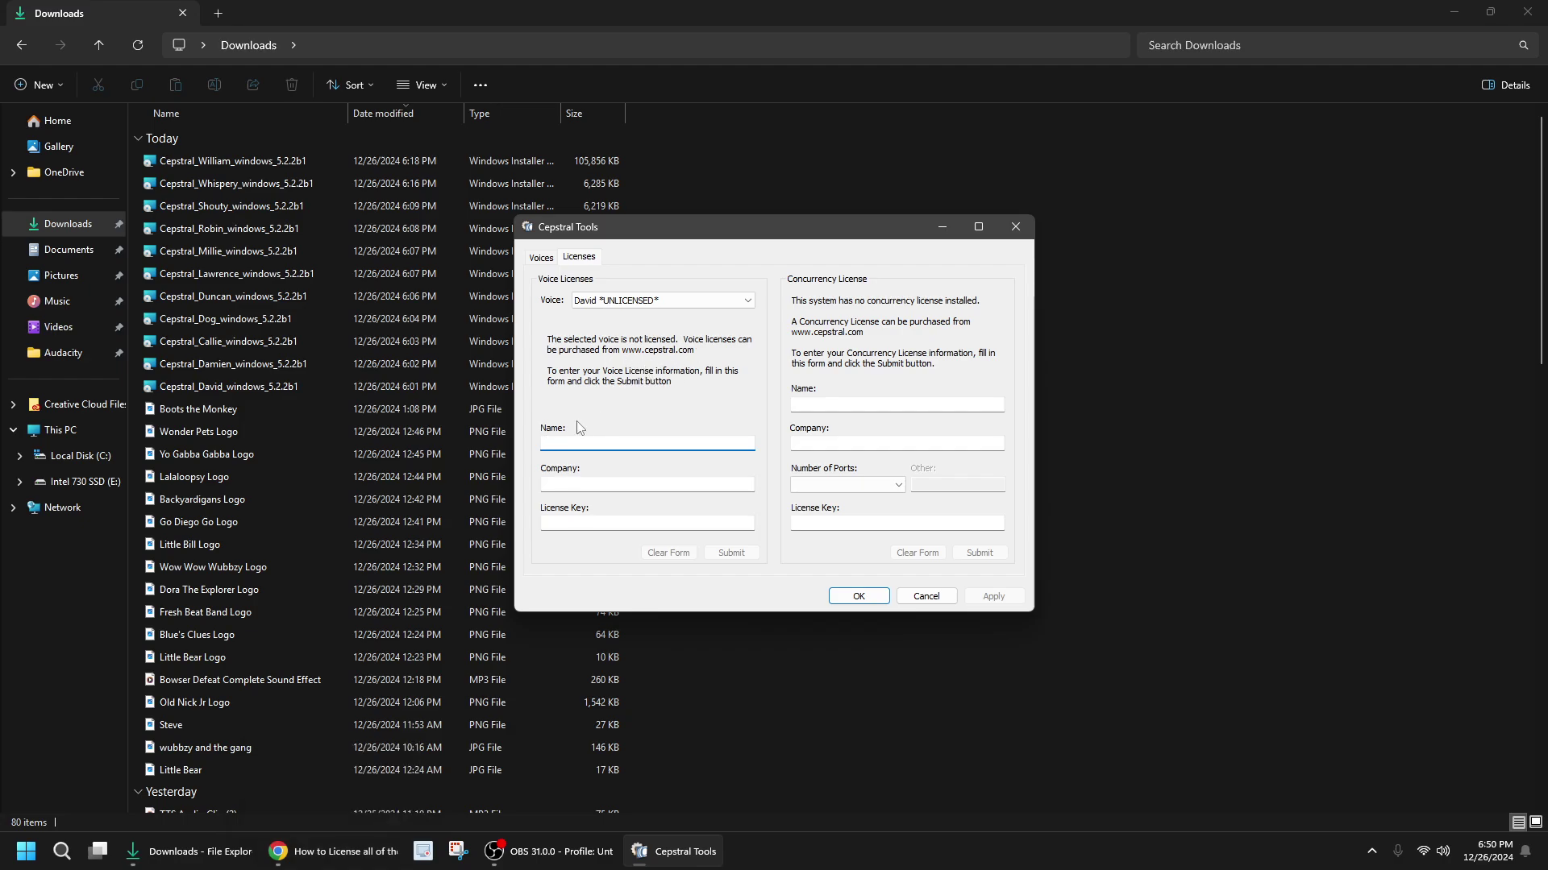
left_click(315, 842)
left_click(660, 11)
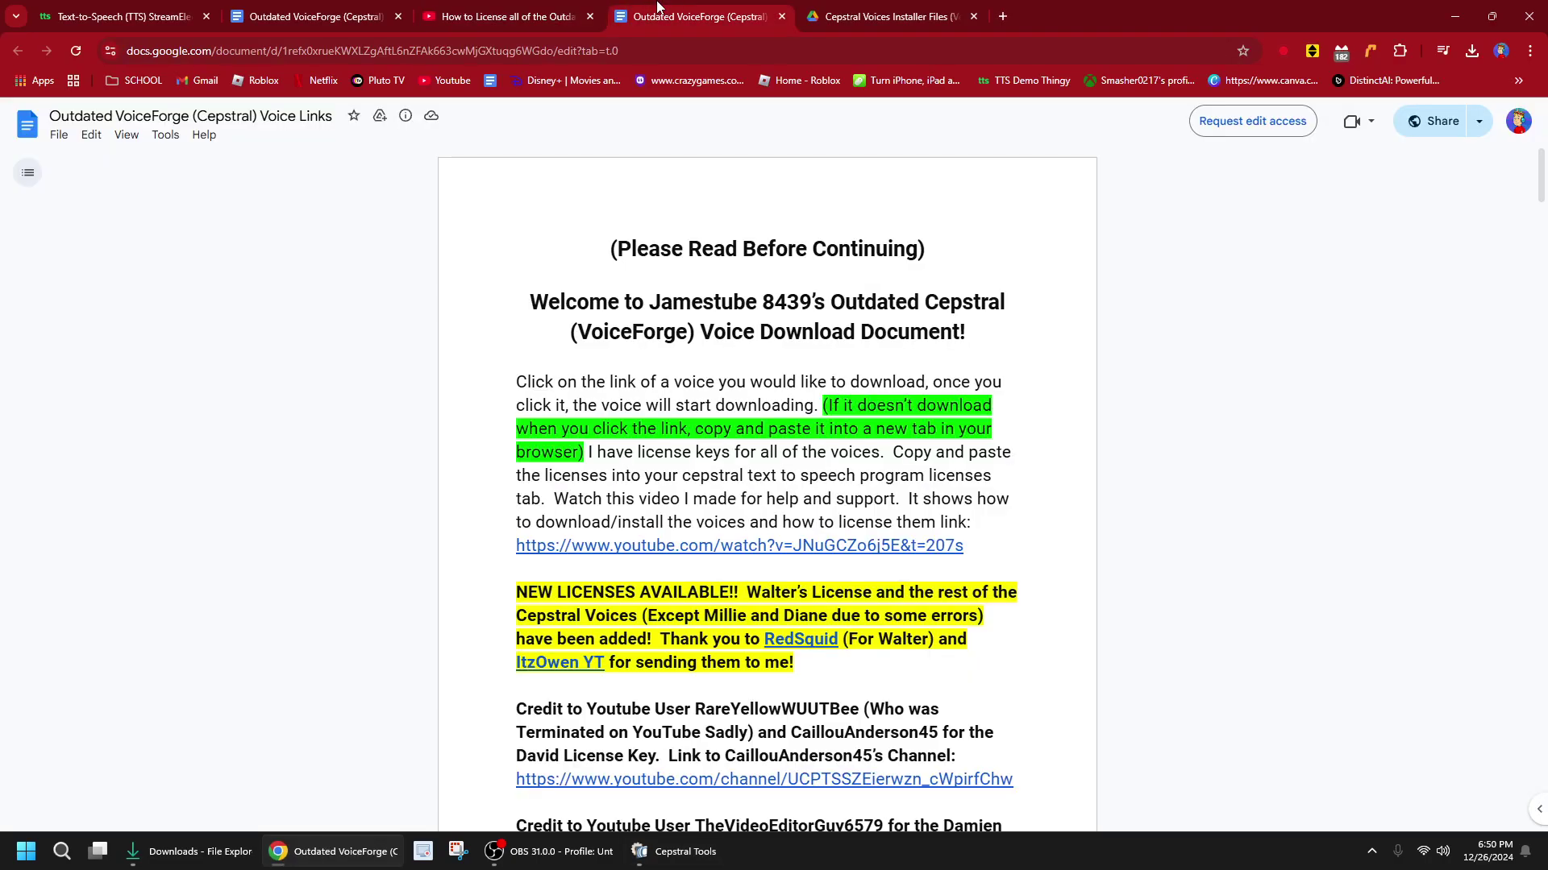
scroll(582, 336, "down", 15)
scroll(582, 337, "down", 15)
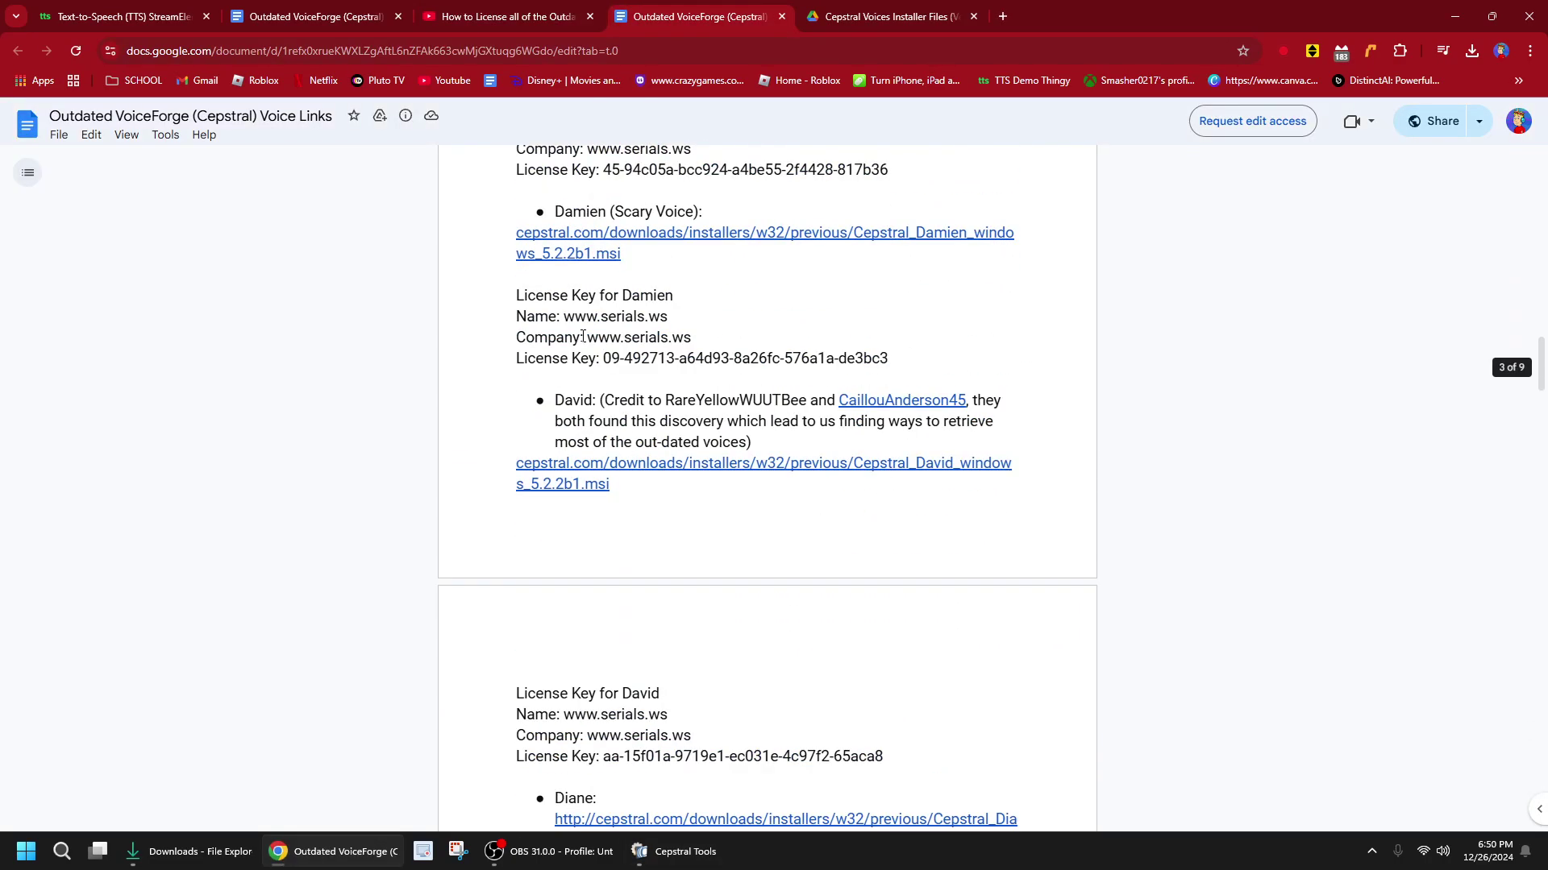
scroll(595, 342, "up", 3)
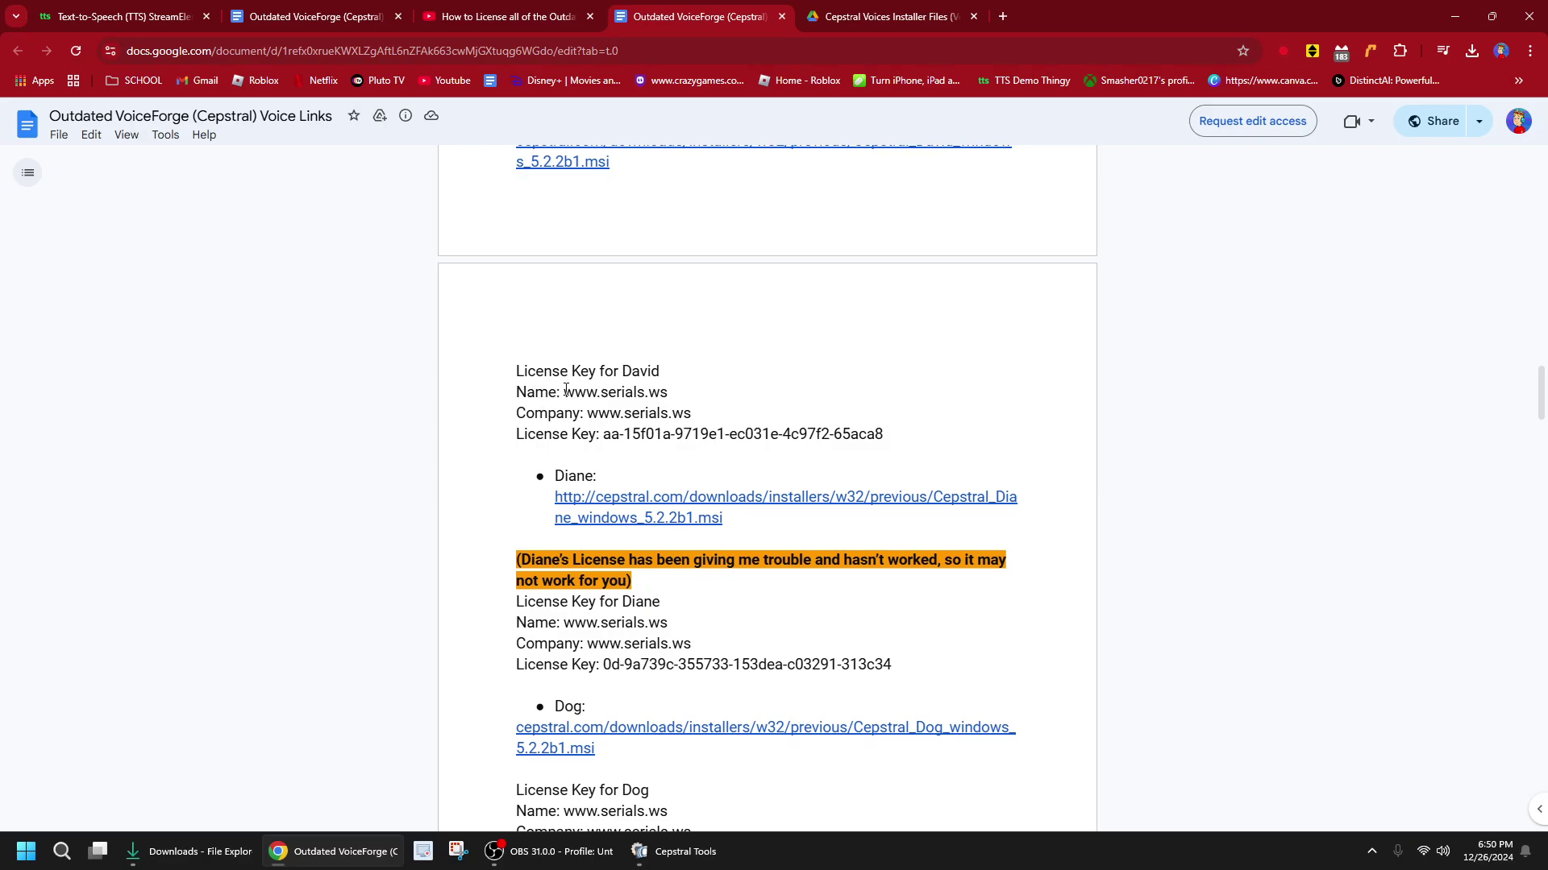
left_click_drag(564, 392, 665, 392)
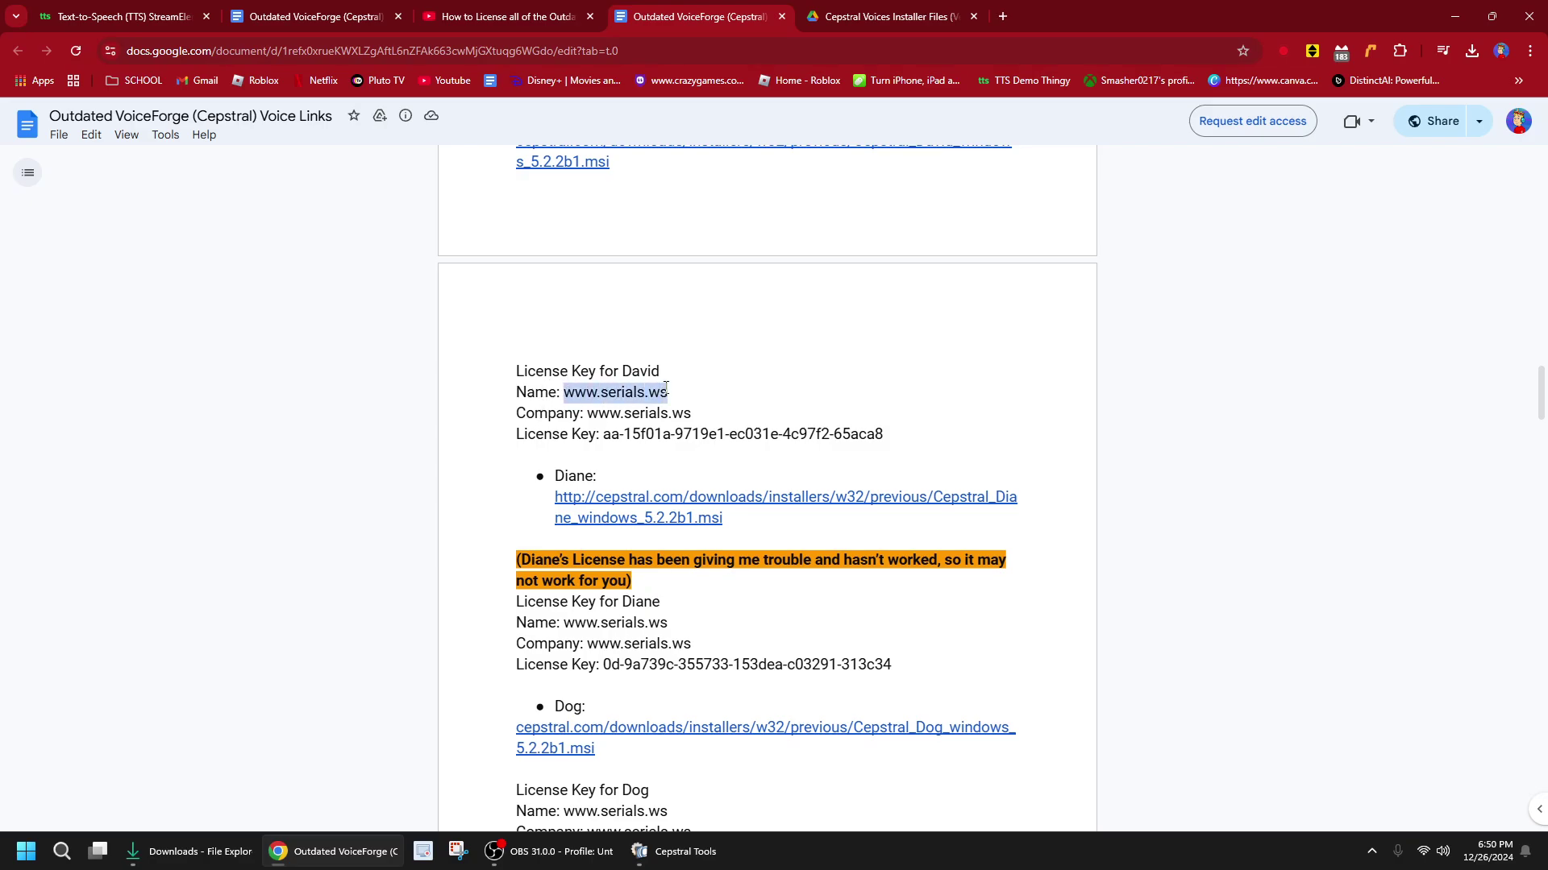
right_click(663, 392)
left_click(699, 406)
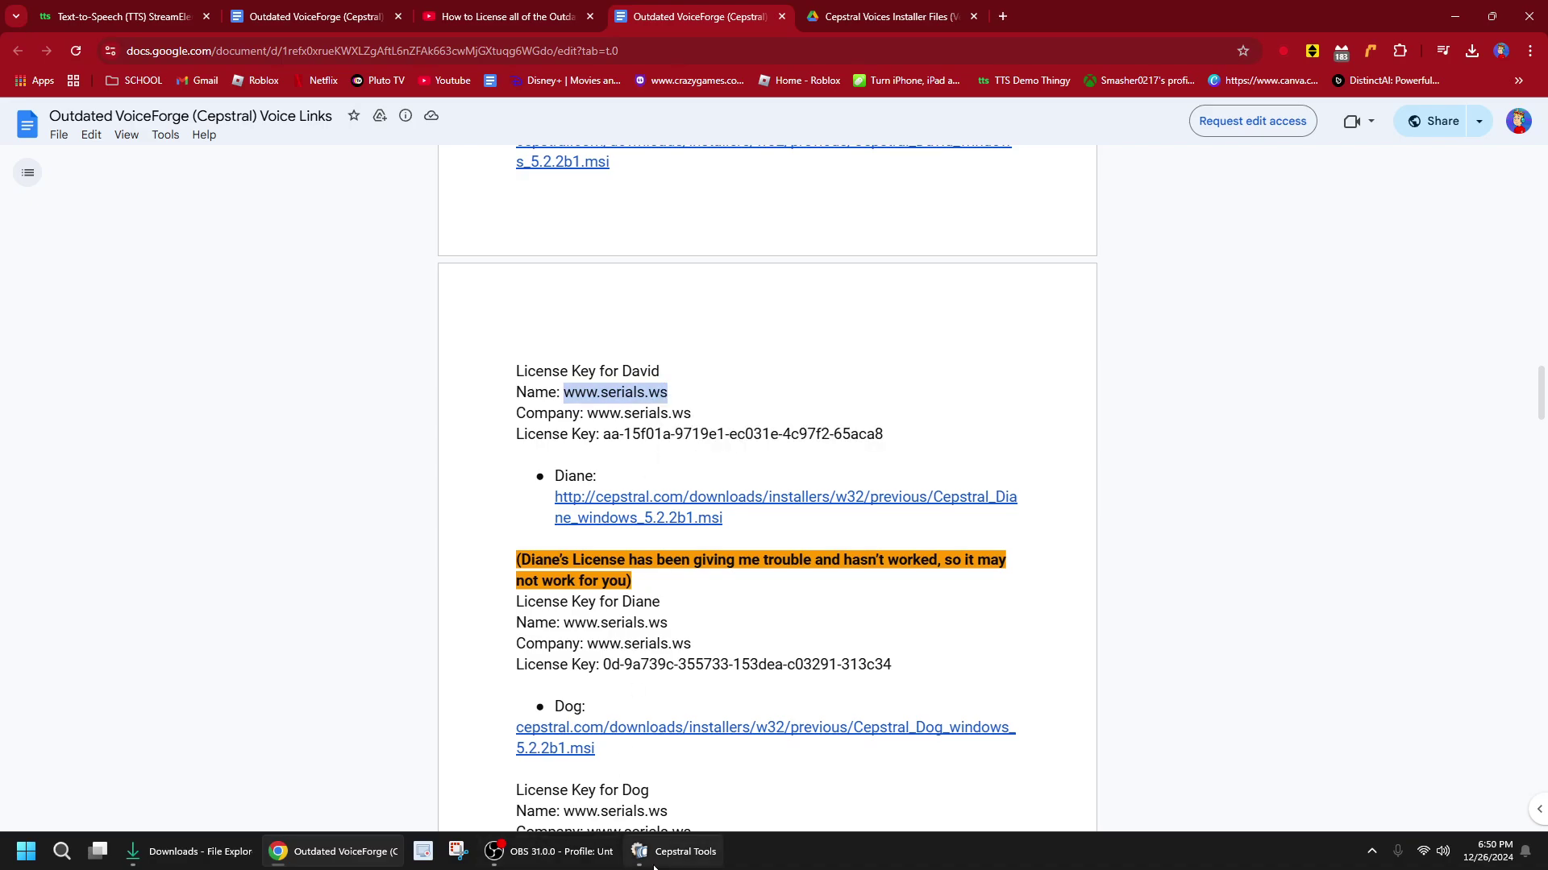
left_click(677, 851)
right_click(626, 445)
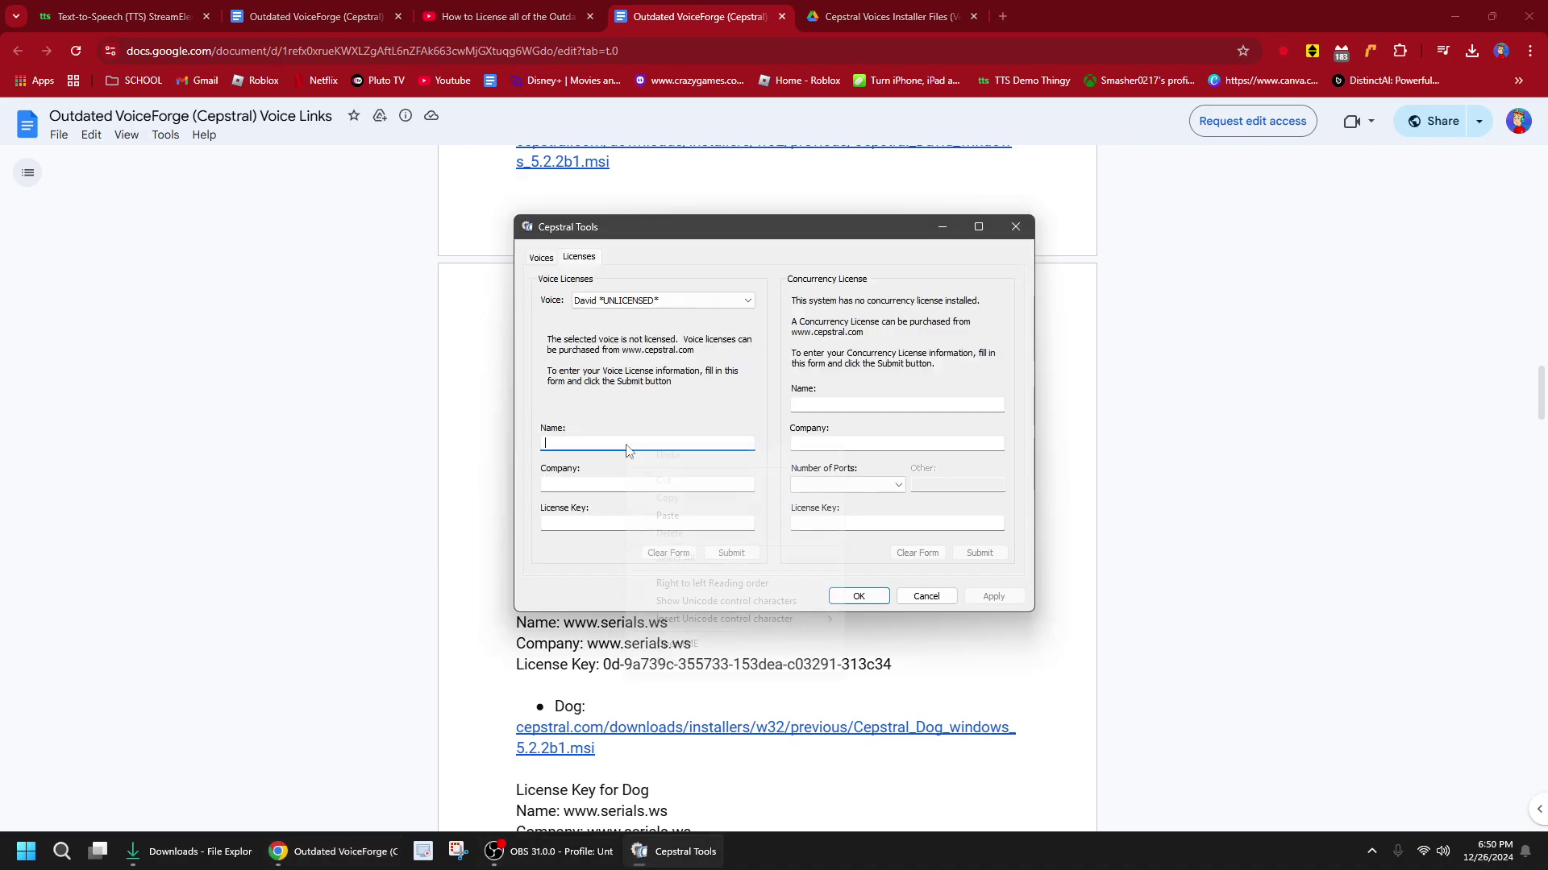
left_click(666, 517)
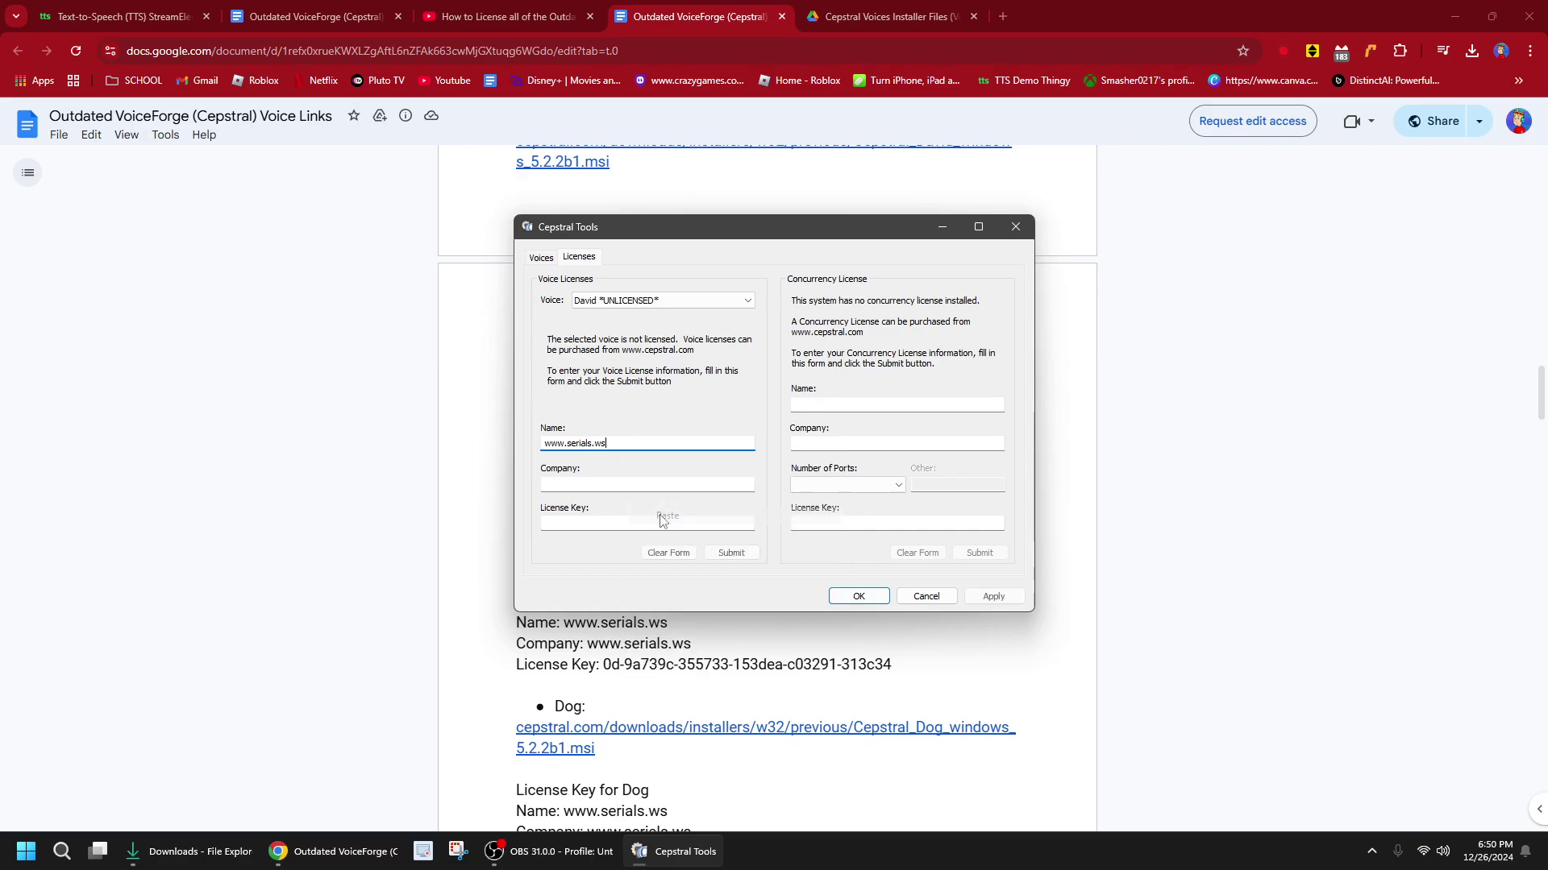
right_click(604, 486)
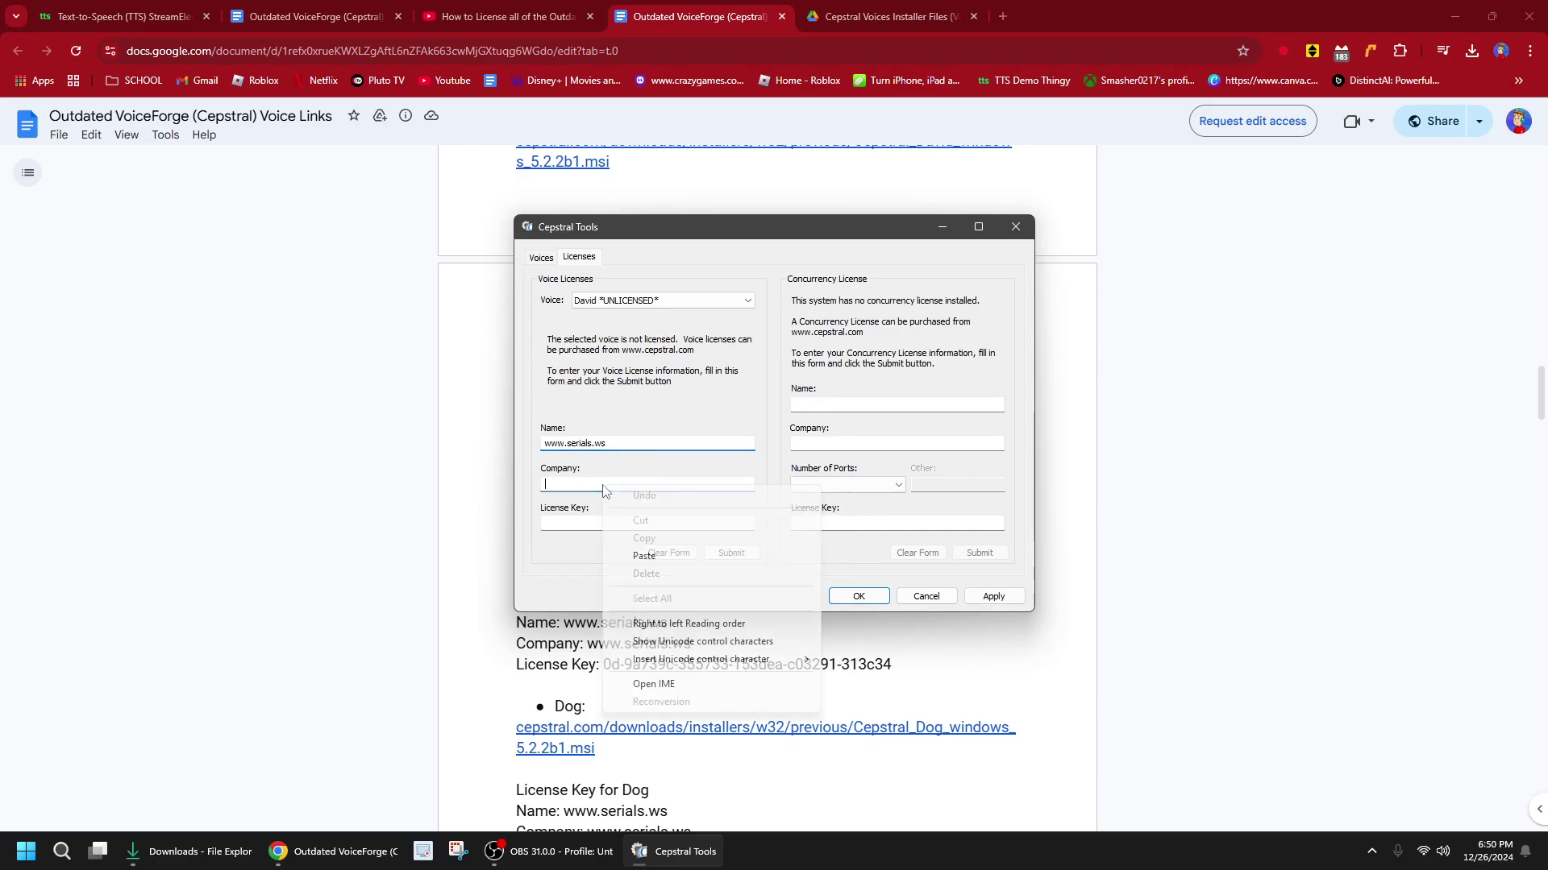
left_click(644, 556)
Copy David's license key from the Chrome document, paste it into the License Key field in Cepstral Tools and submit the voice license
left_click(334, 545)
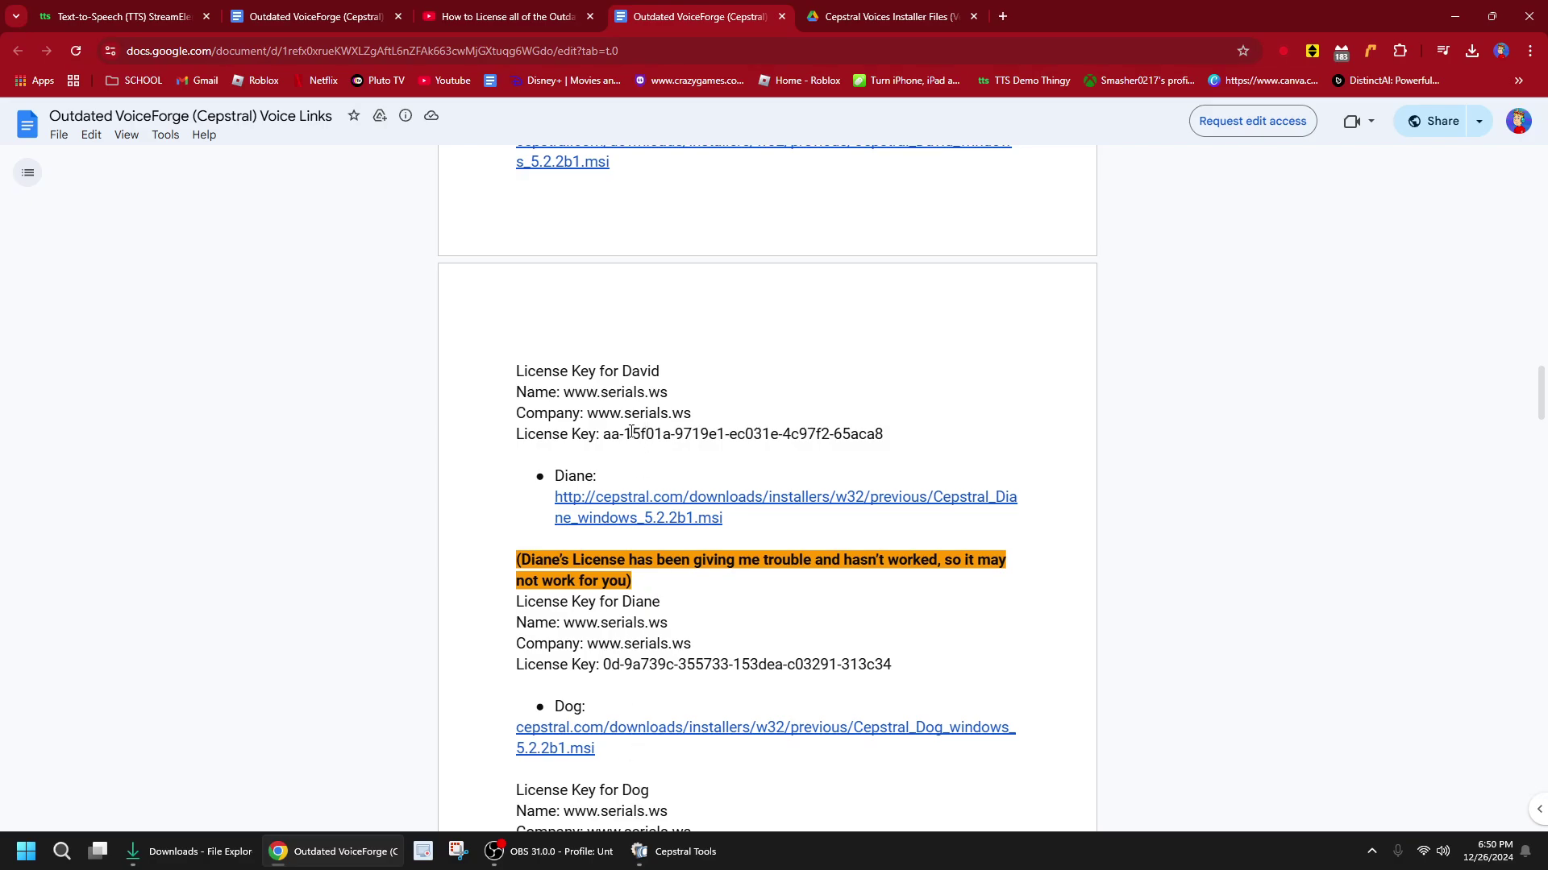
left_click_drag(605, 434, 884, 428)
right_click(871, 433)
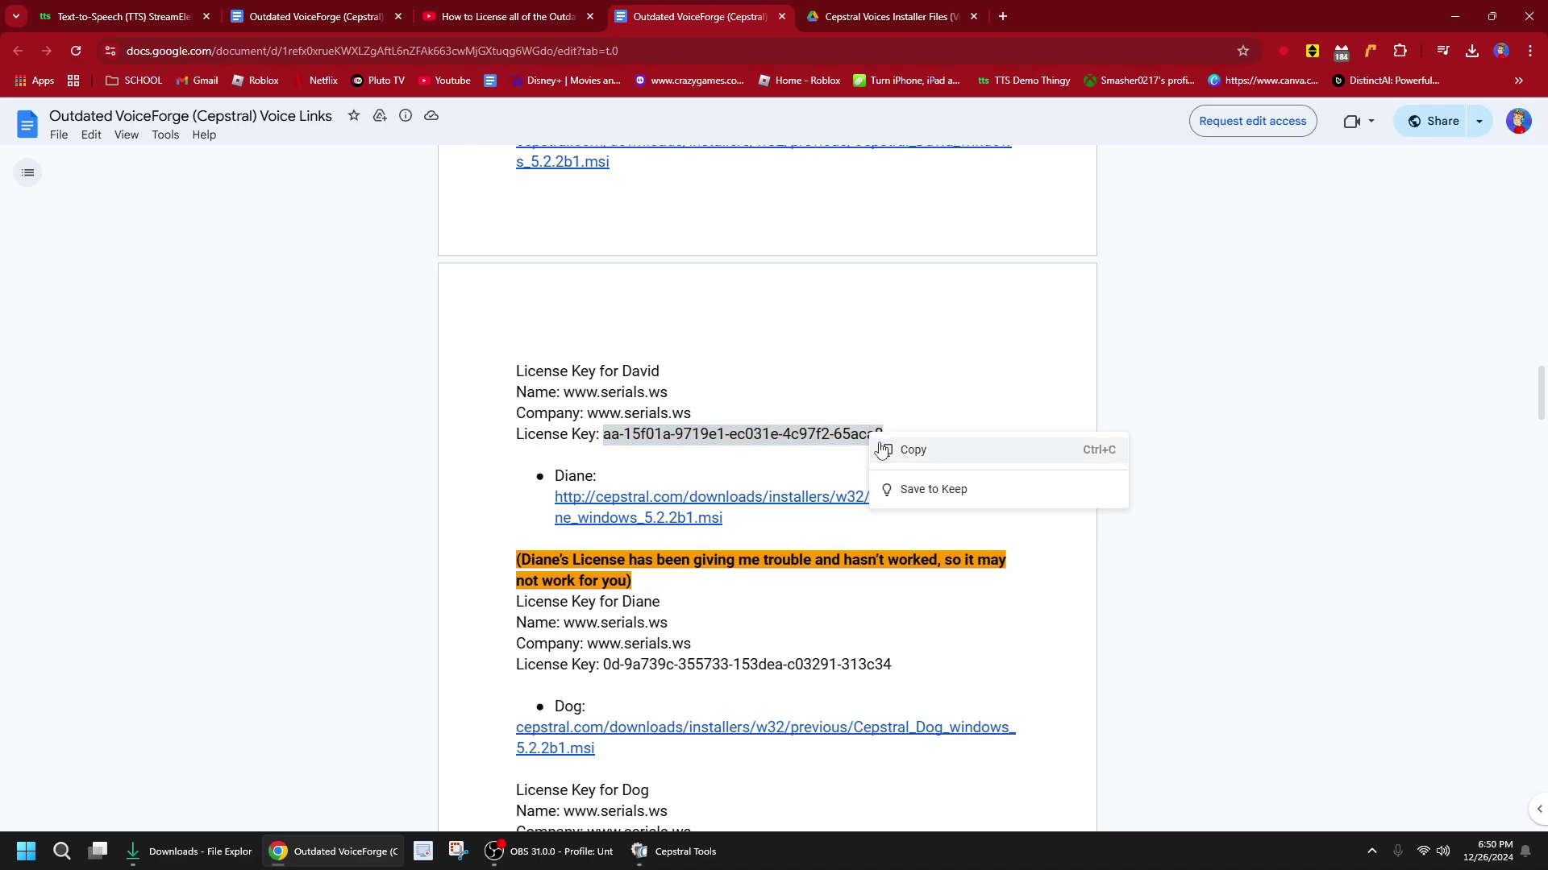
left_click(887, 445)
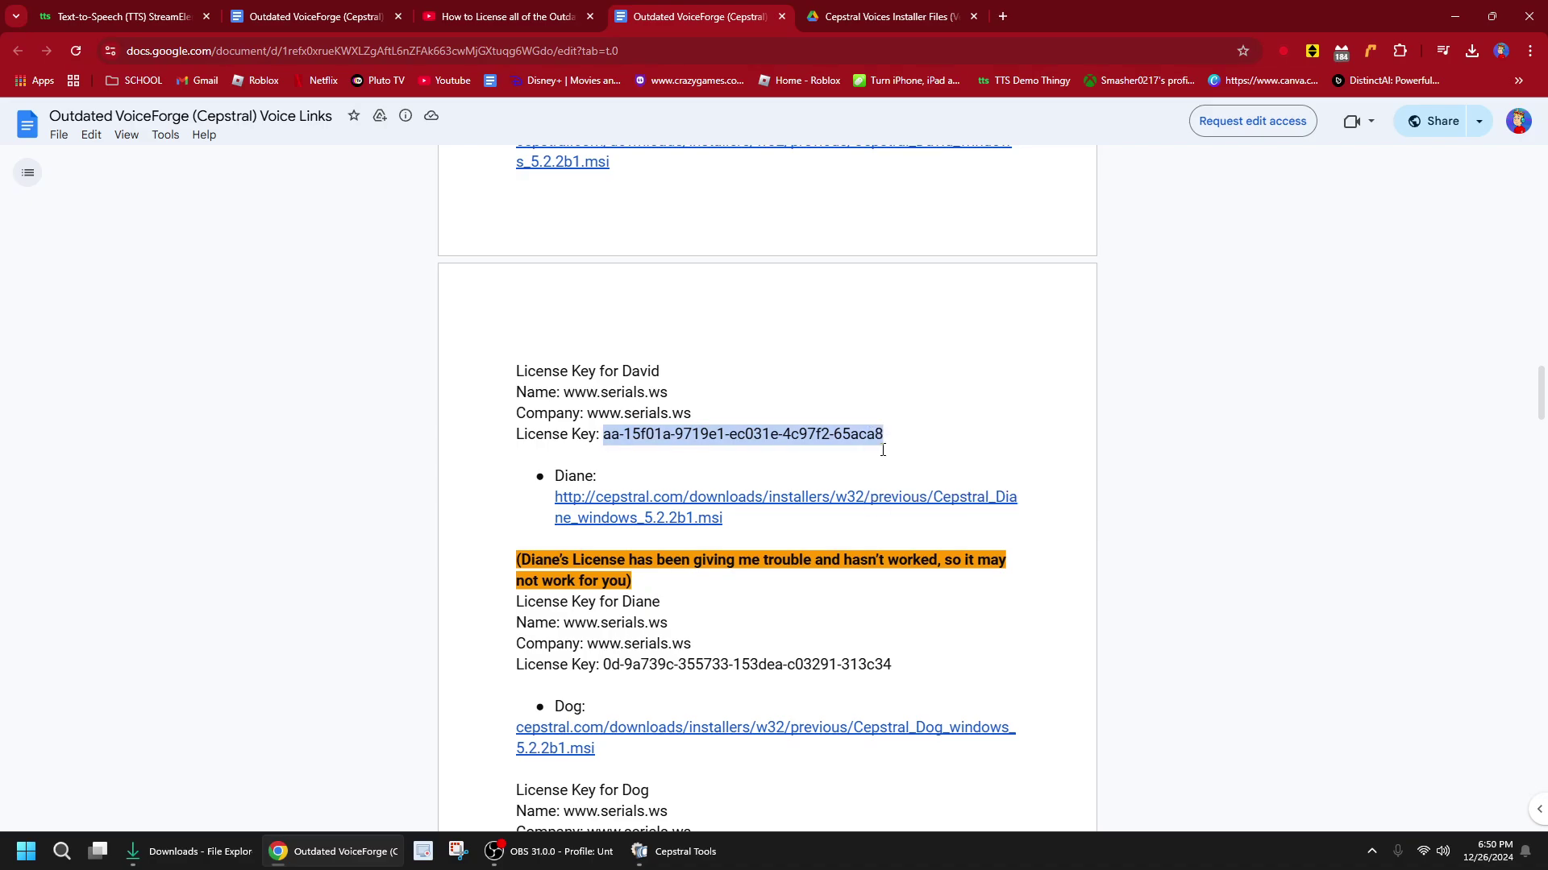
left_click(675, 851)
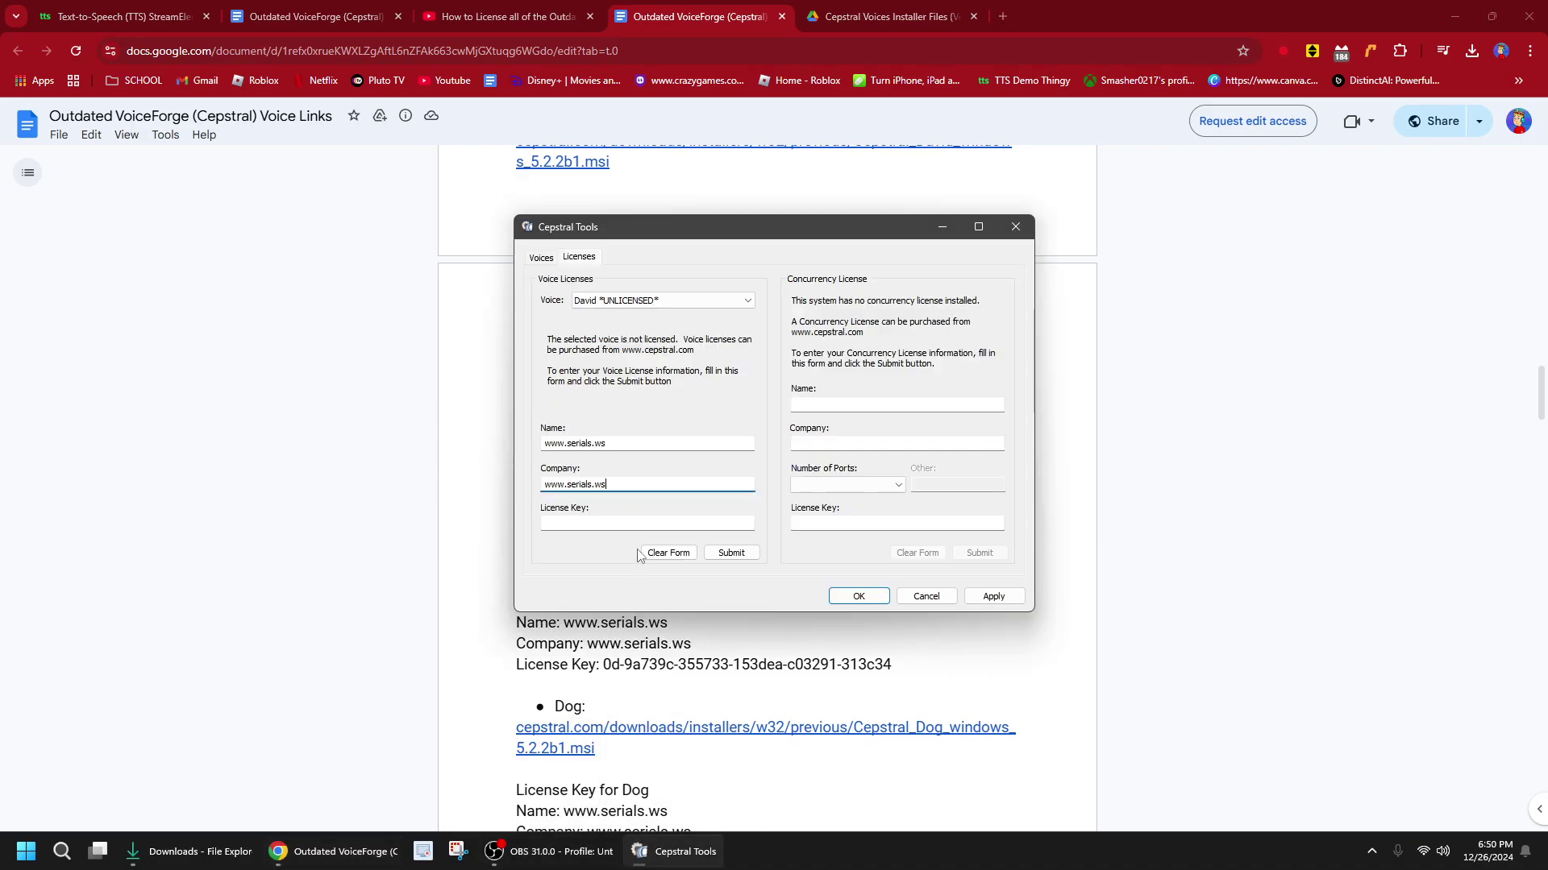
right_click(595, 526)
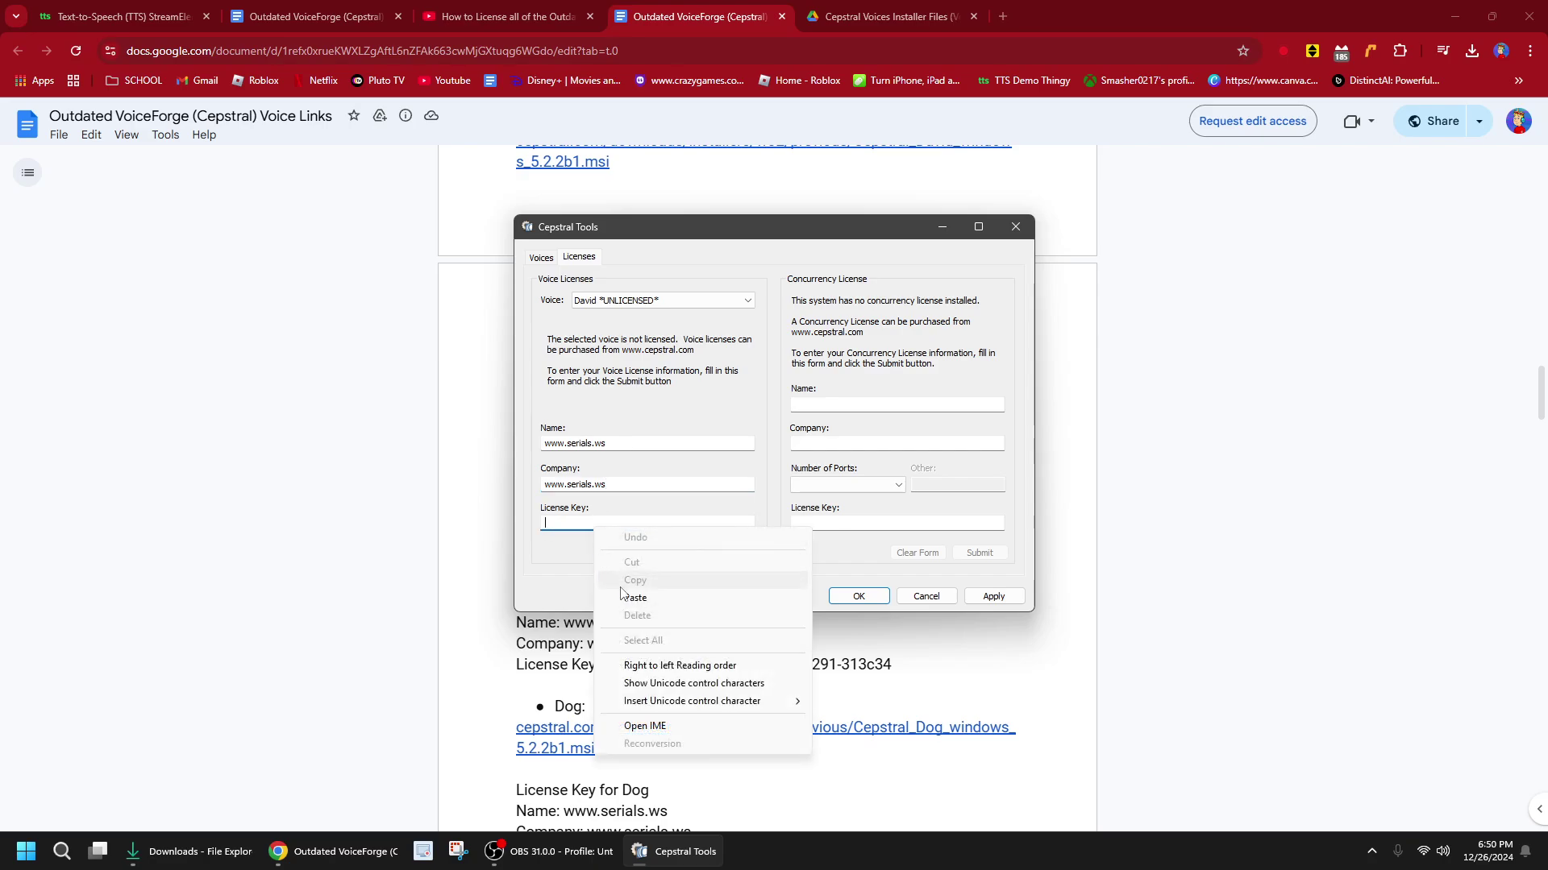
left_click(626, 599)
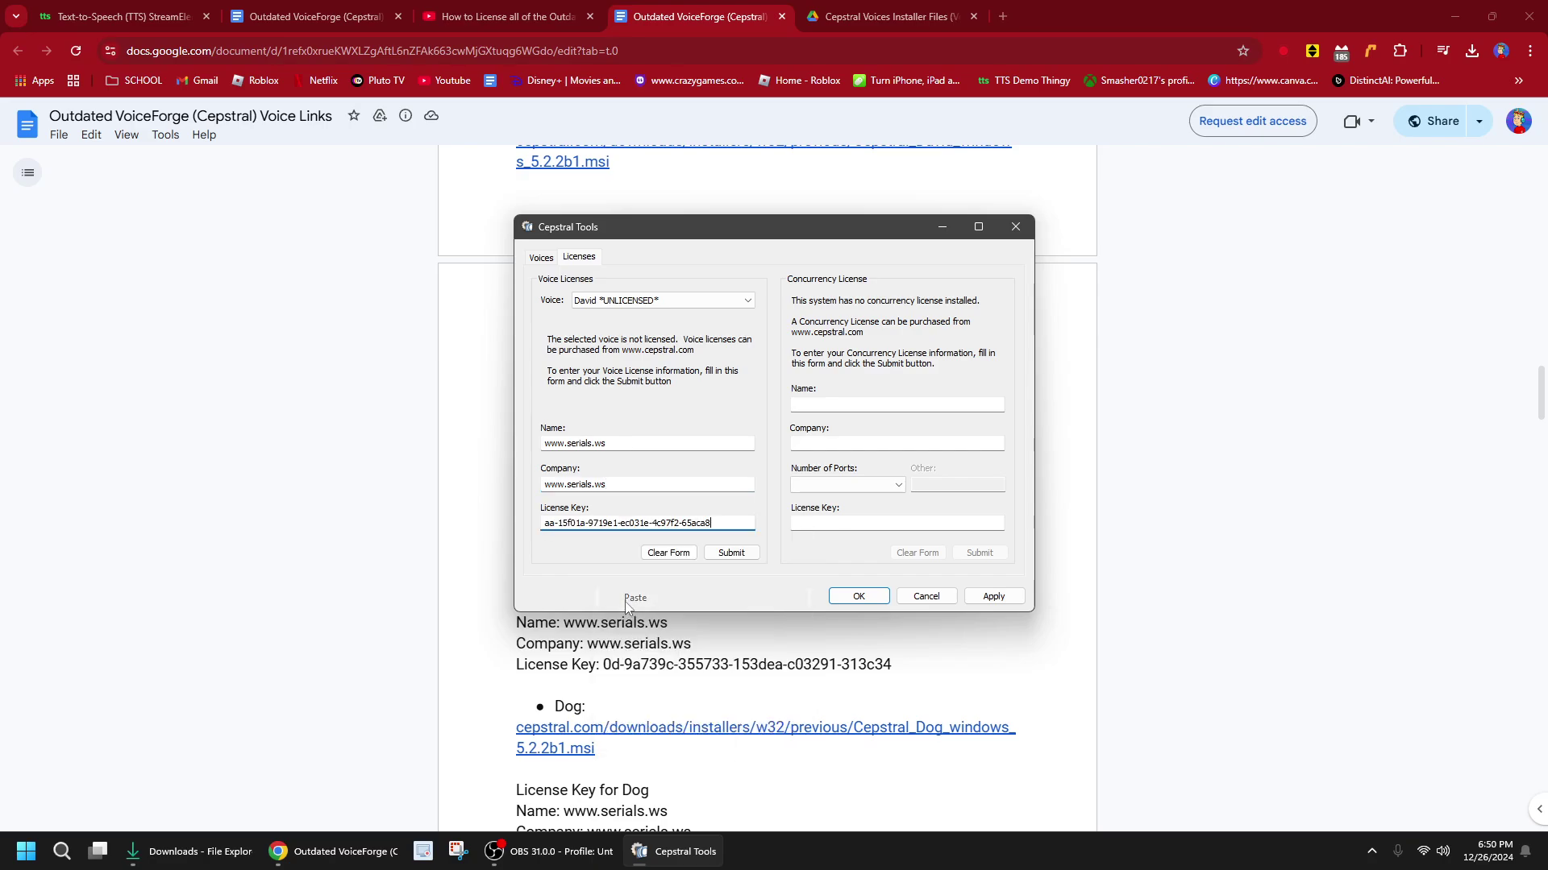
left_click(721, 556)
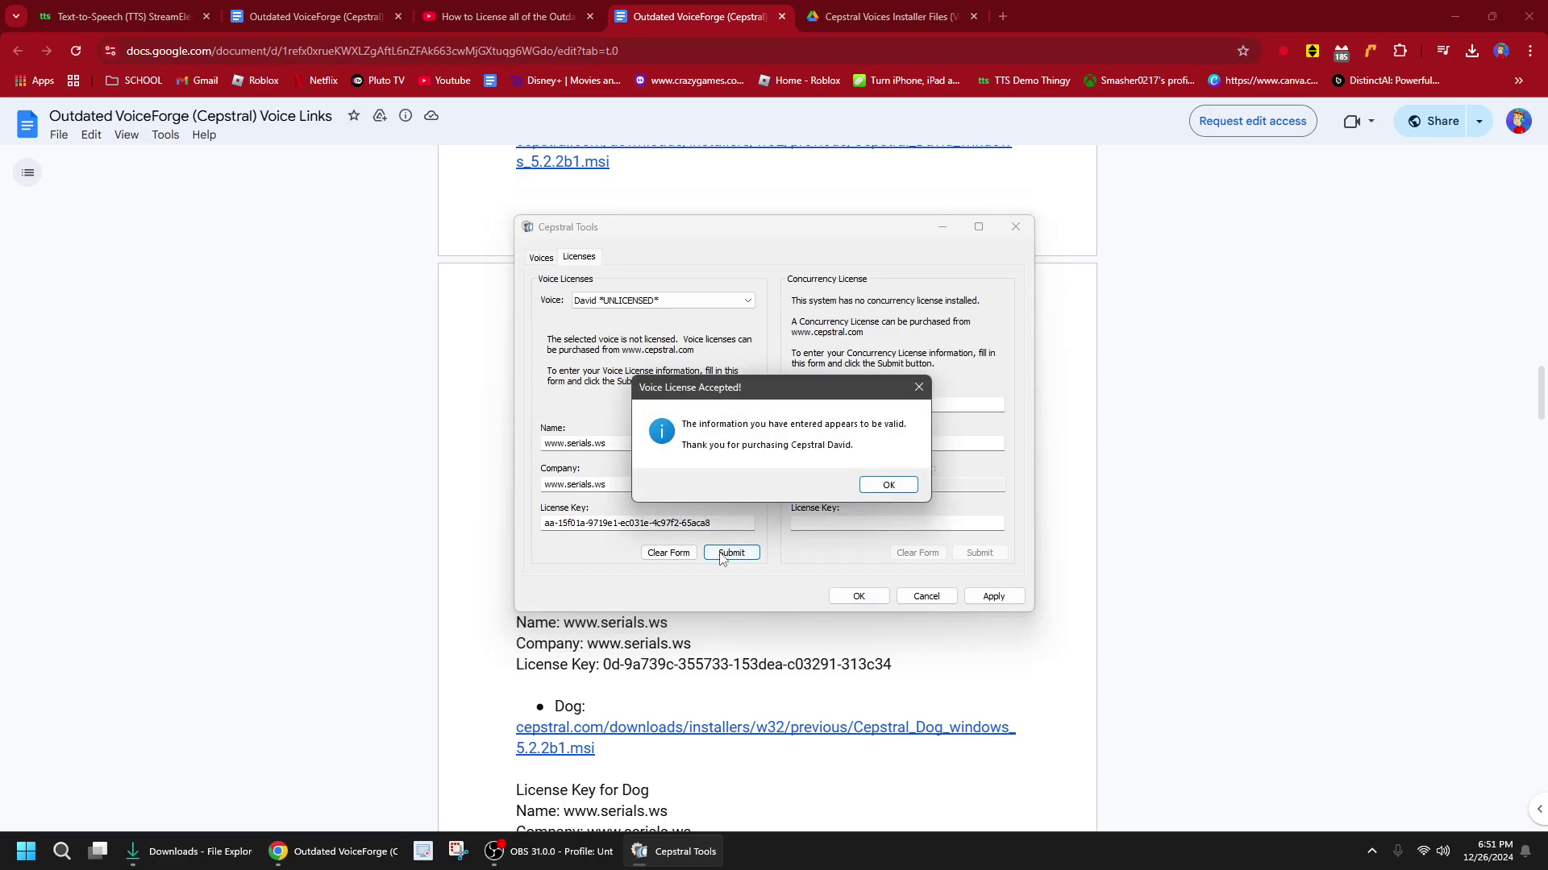
left_click(872, 486)
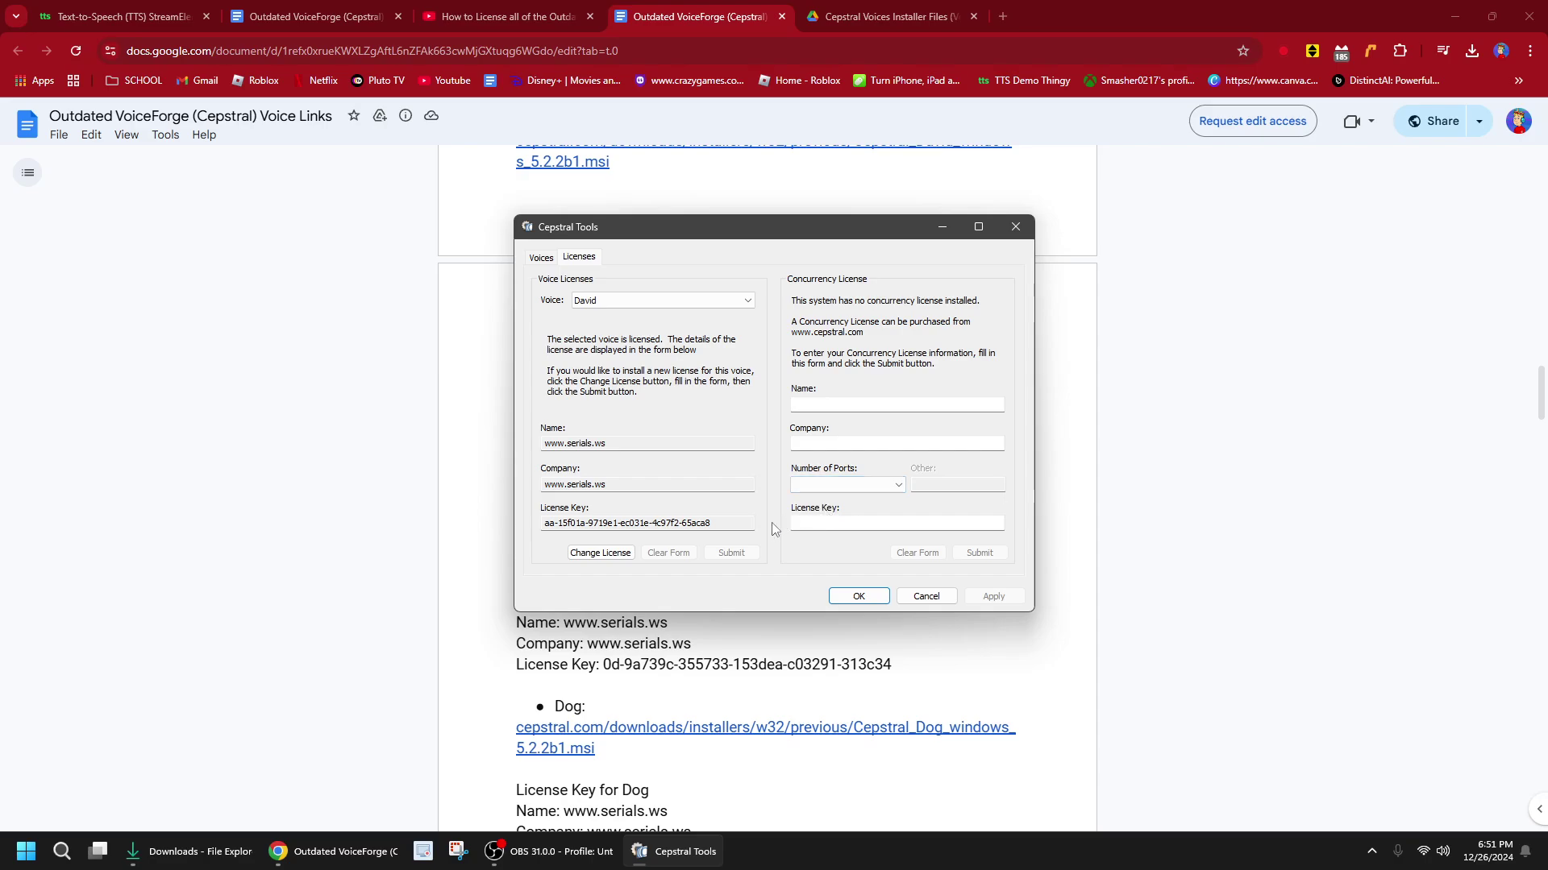
Return to the voice list and test the David voice with the default sample text
left_click(545, 258)
left_click(982, 558)
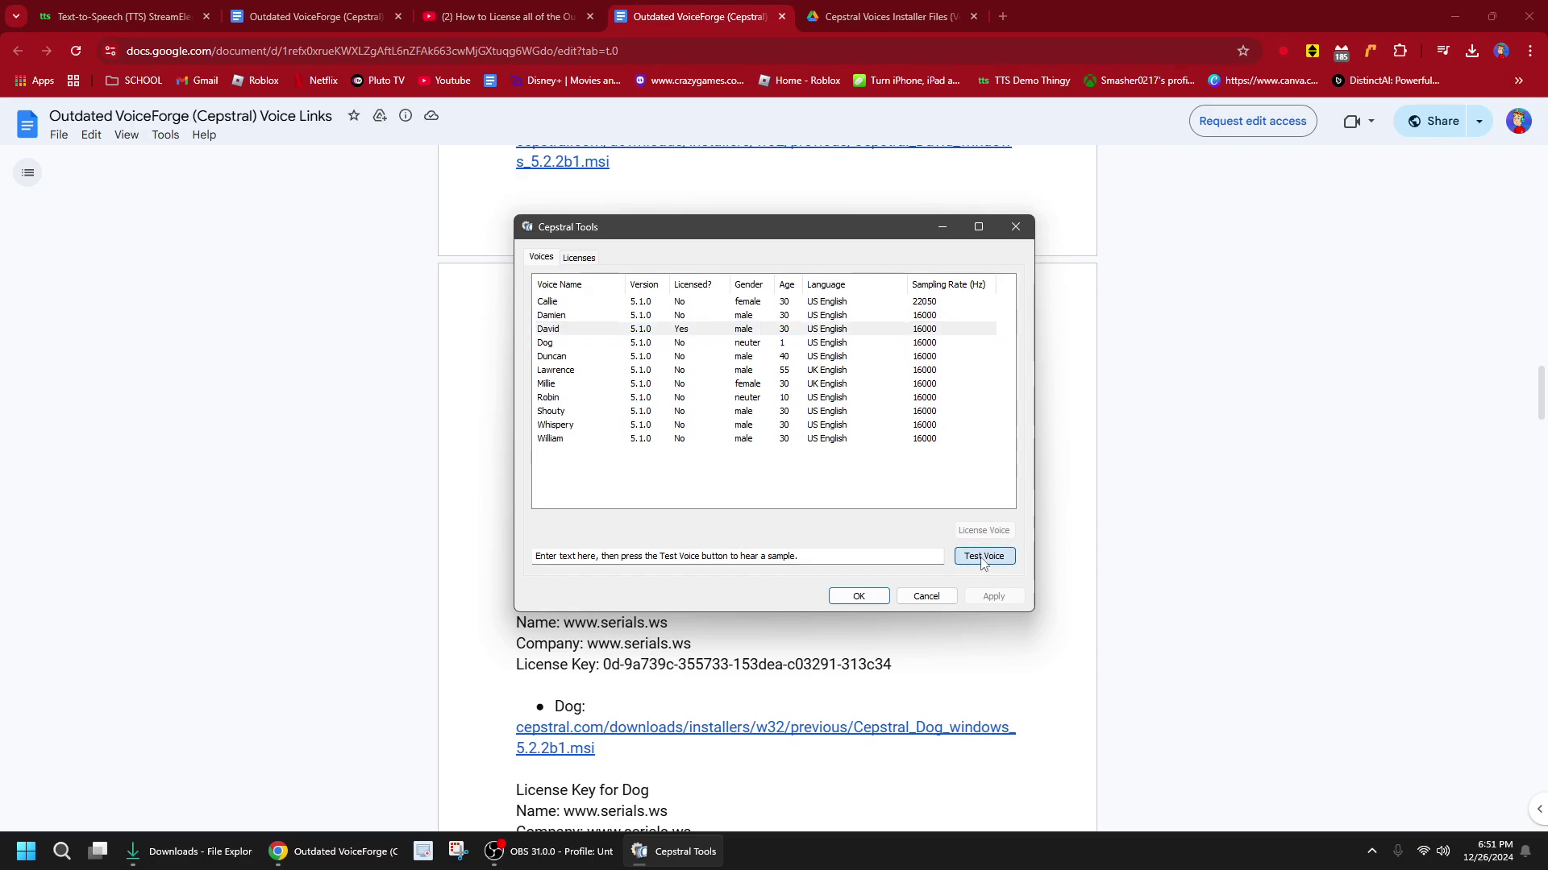
Replace the sample text with "hi! i'm cai you! and i like to go to Chuck E. Cheese's/"
left_click(856, 558)
left_click_drag(857, 558, 522, 542)
key("BackSpace")
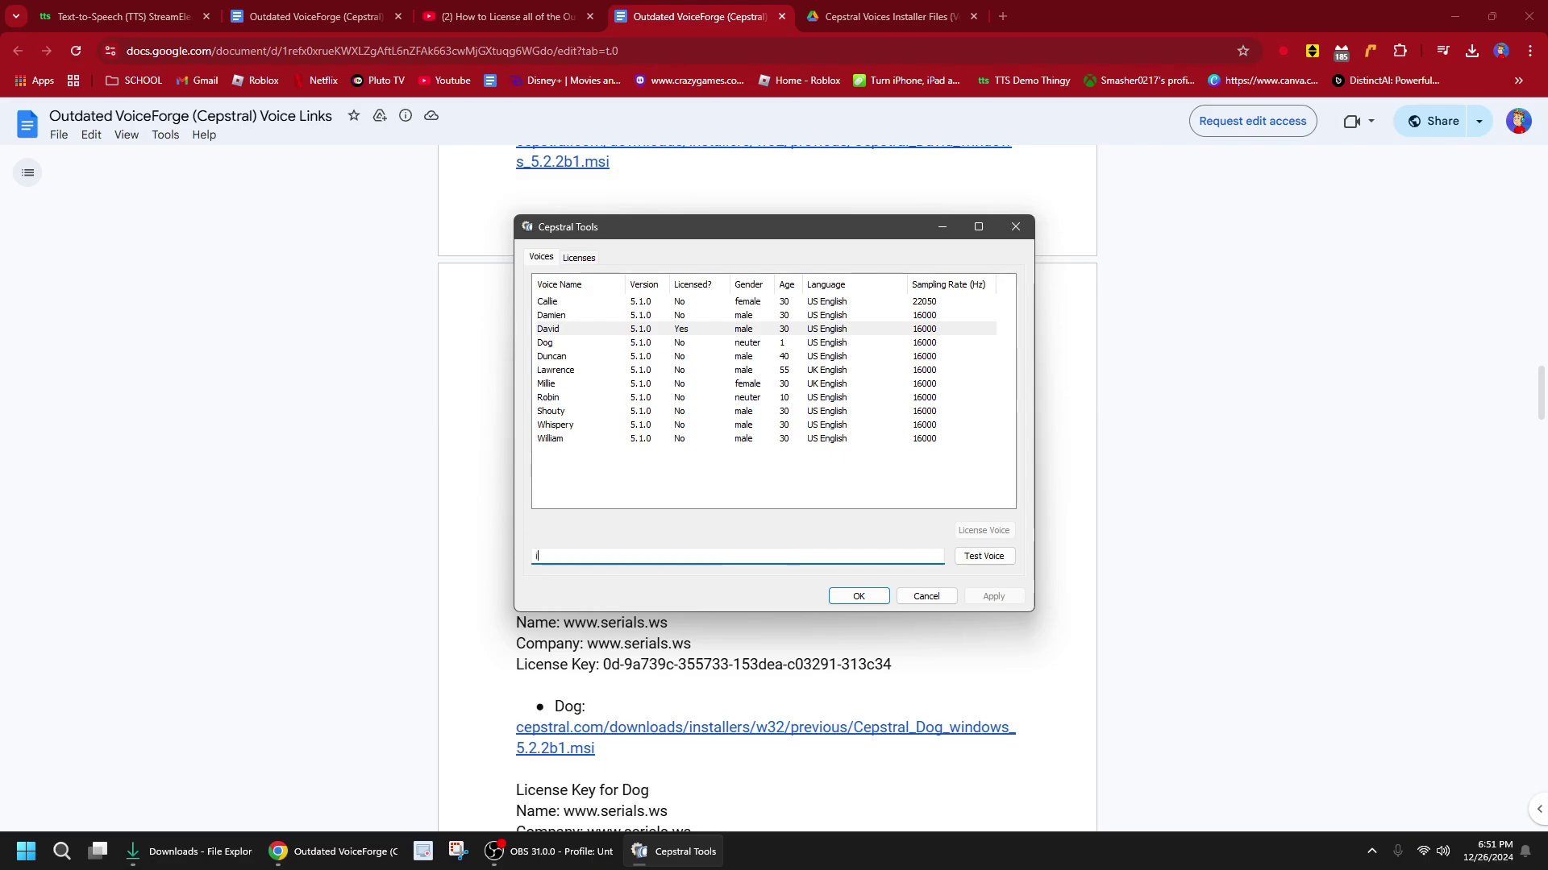
type("i' cai")
key("BackSpace")
key("BackSpace")
key("BackSpace")
type("hi")
key("BackSpace")
key("BackSpace")
type("m caillo")
key("BackSpace")
key("BackSpace")
key("BackSpace")
key("BackSpace")
type("-")
type("you")
key("BackSpace")
key("BackSpace")
key("BackSpace")
type("you! and i like to go to Chg")
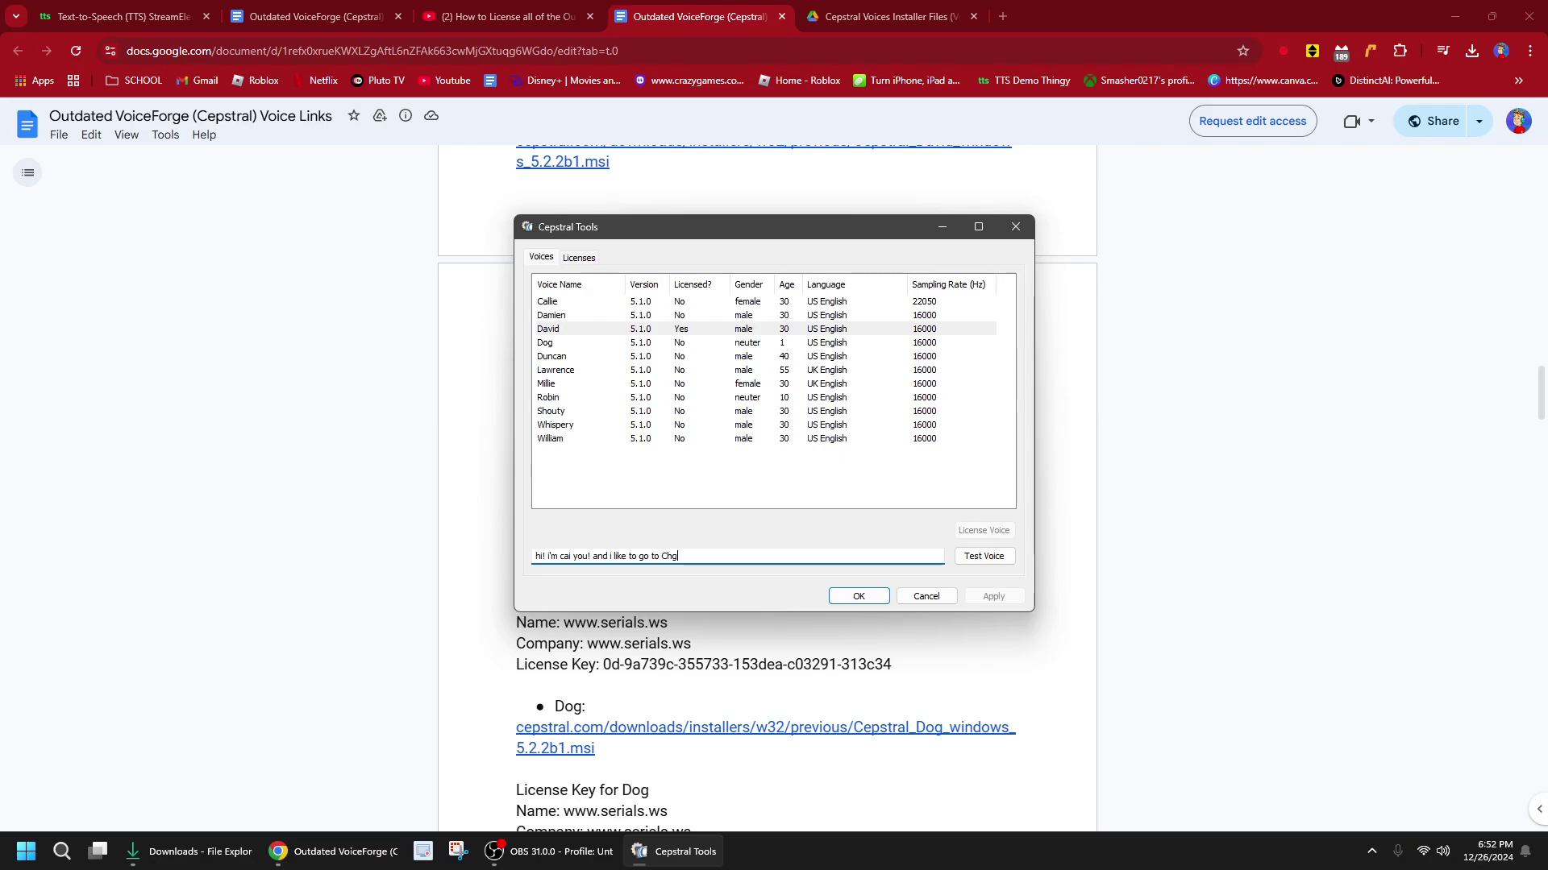
key("BackSpace")
type("uck E. Cheese's/")
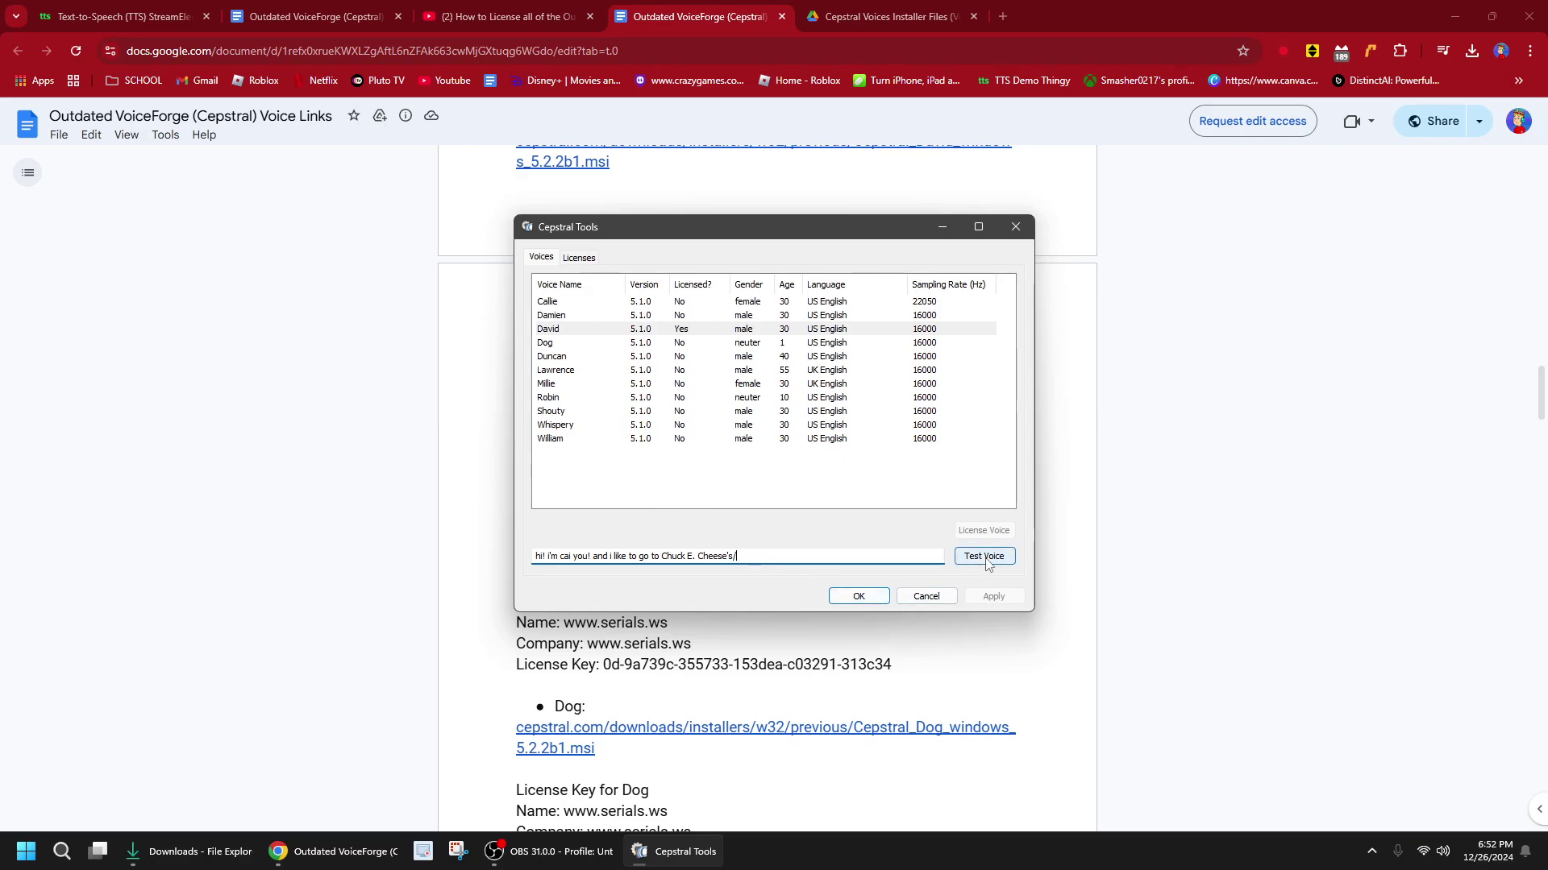
Test the David voice with the custom text, remove the trailing slash and play the sample again
left_click(985, 557)
left_click(837, 562)
key("BackSpace")
left_click(982, 556)
left_click(981, 557)
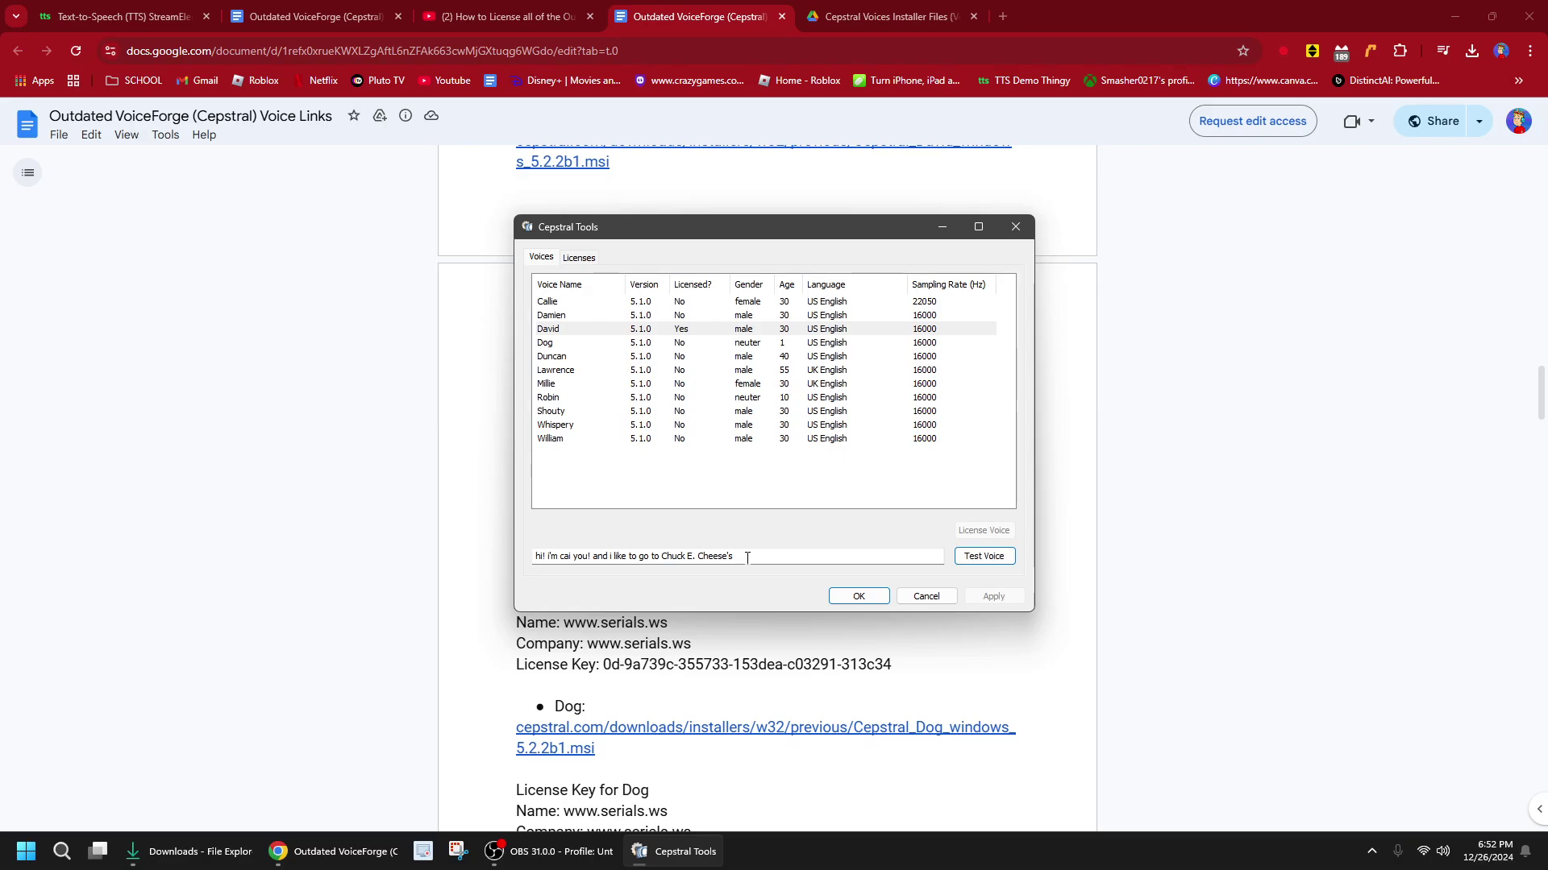
Accept and close Cepstral Tools, and switch to the Downloads folder in File Explorer
left_click(859, 597)
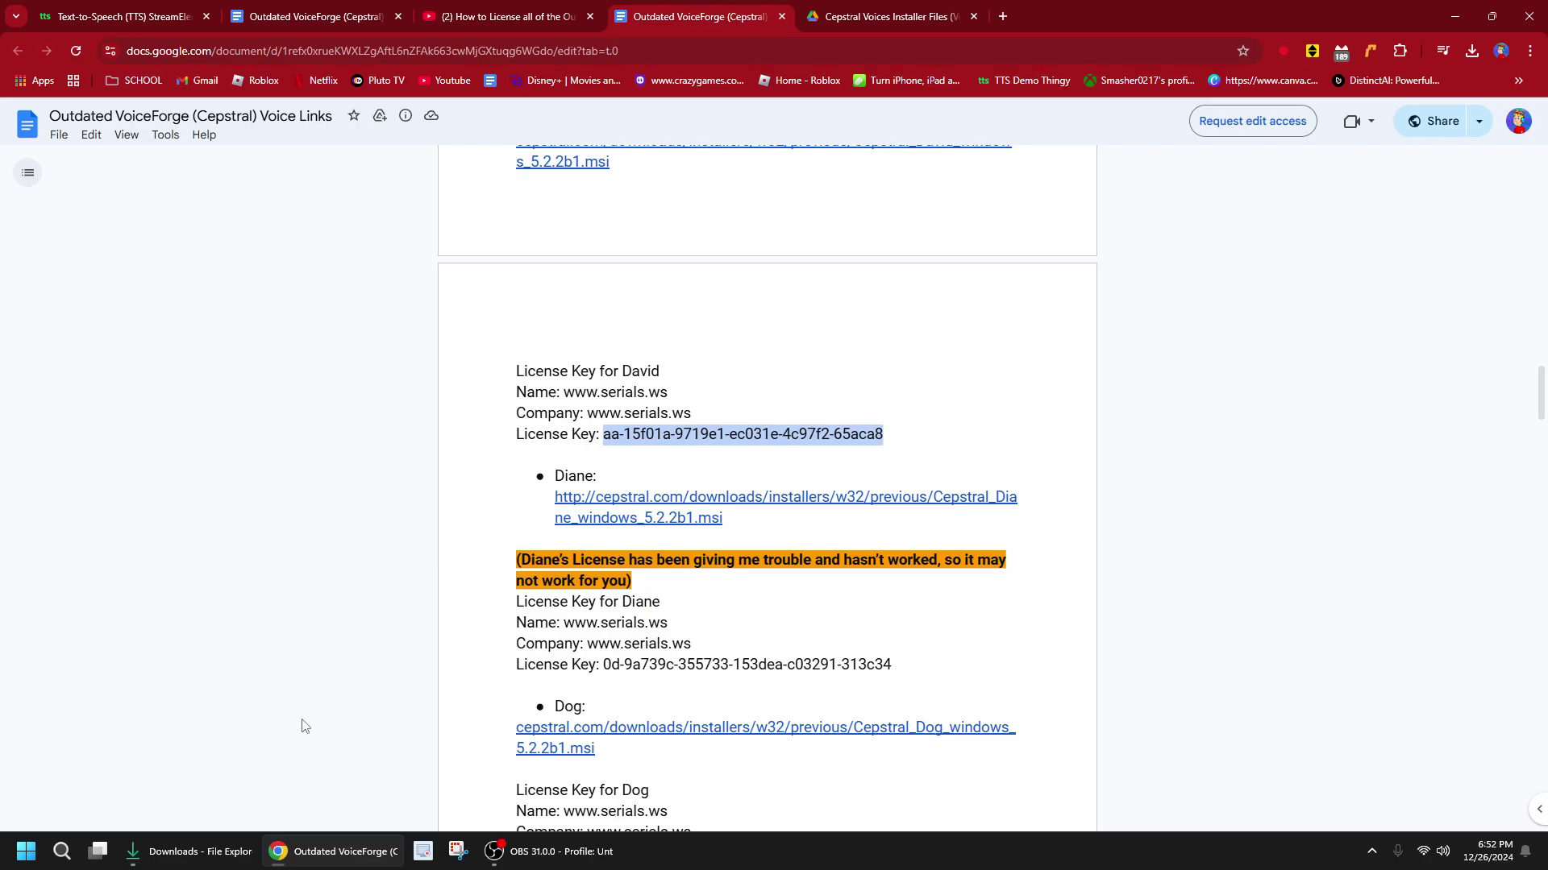
left_click(200, 855)
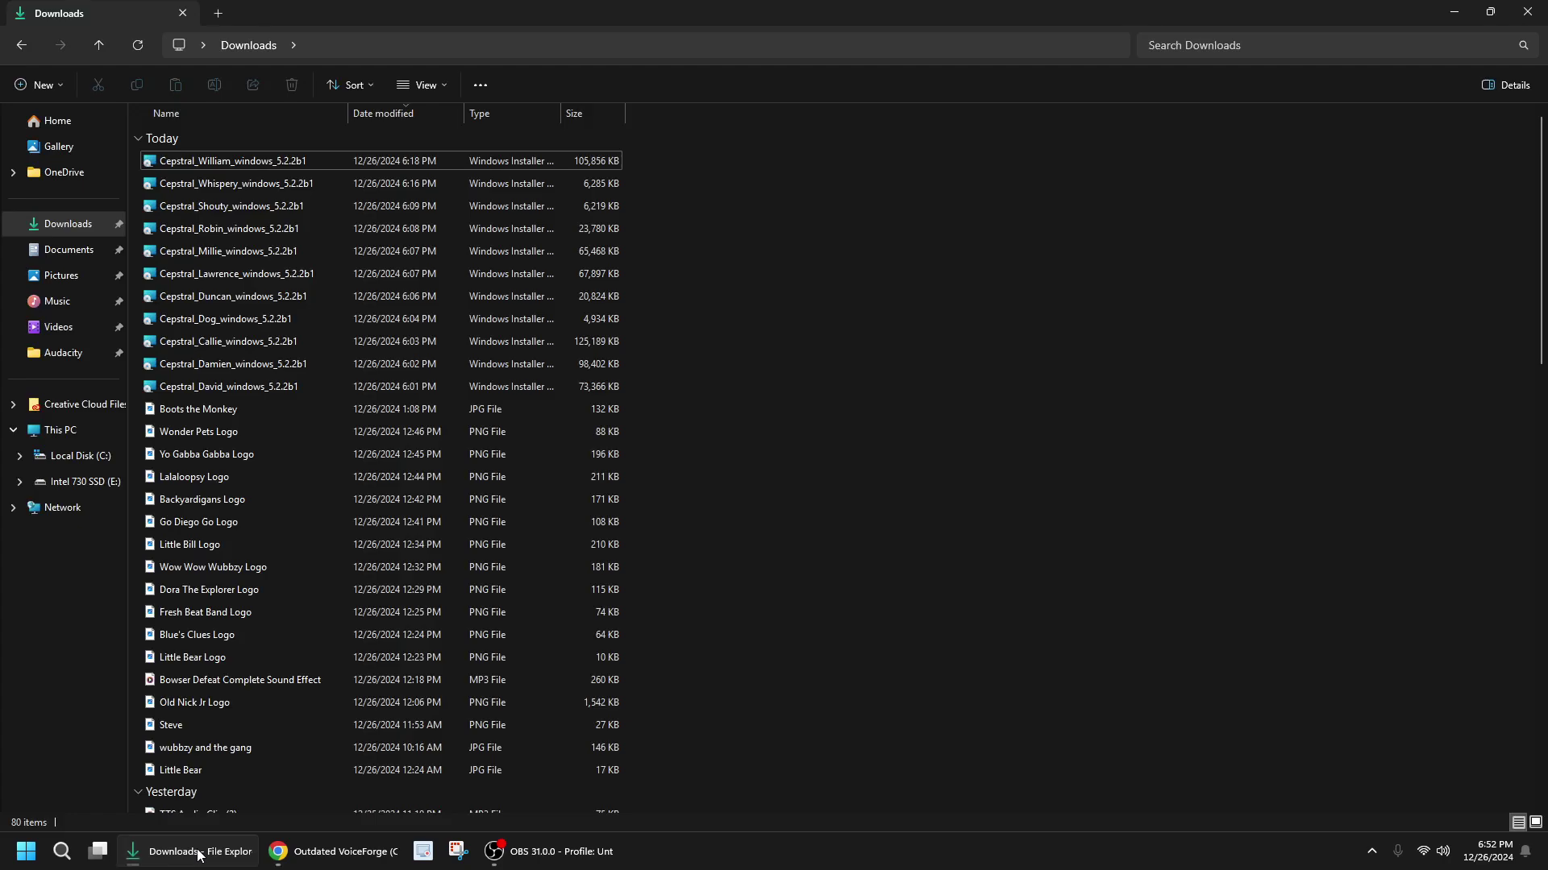
Bring up the voice links document in the browser and open Cepstral Tools over it to view the voice list
left_click(304, 850)
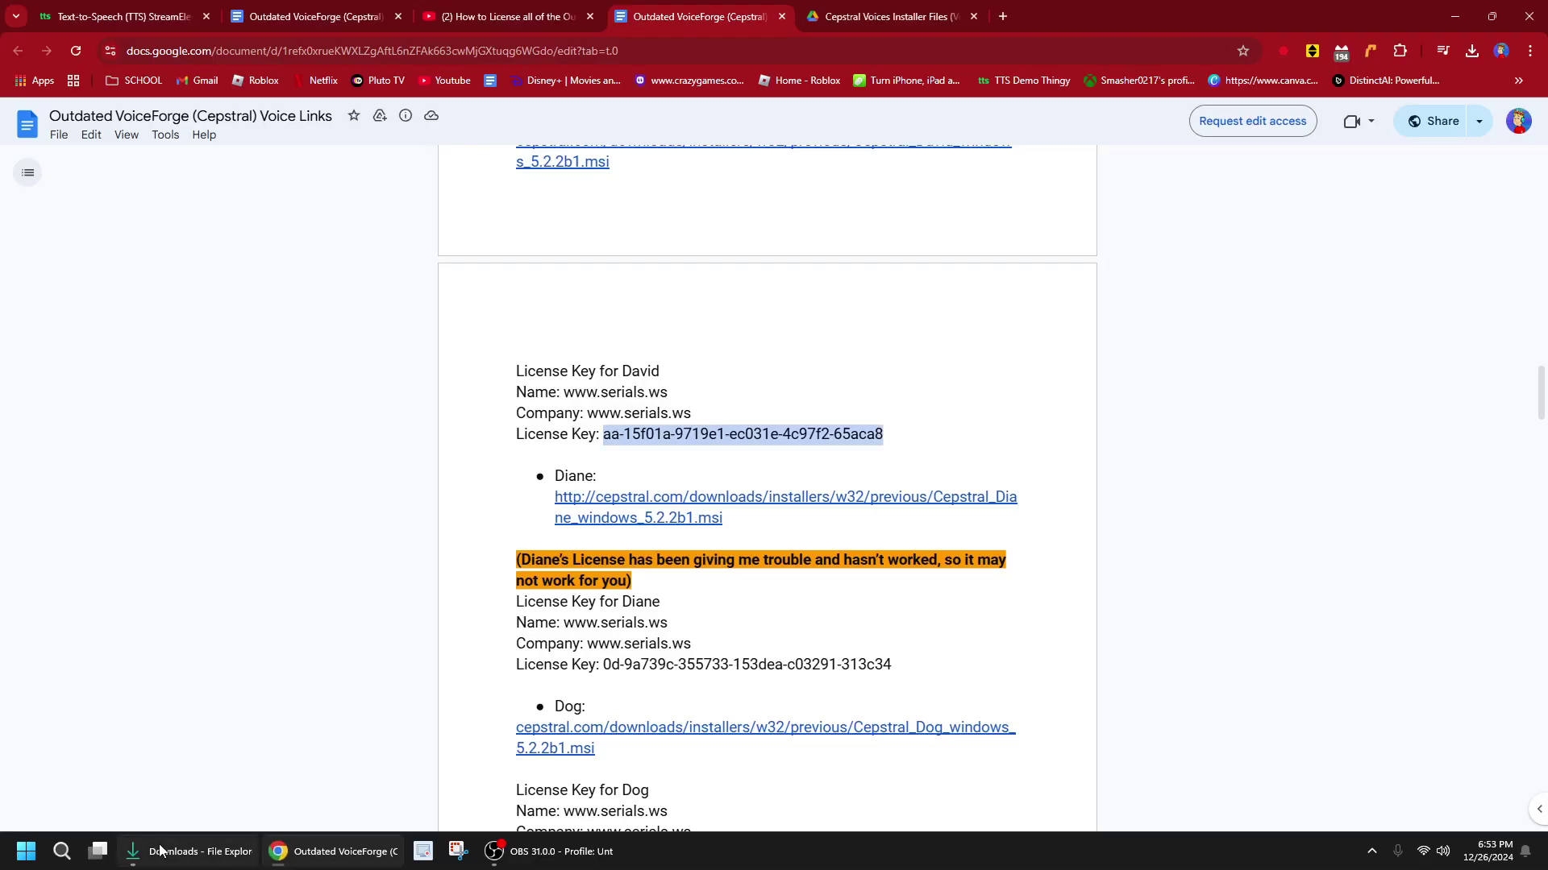
left_click(43, 853)
type("cep")
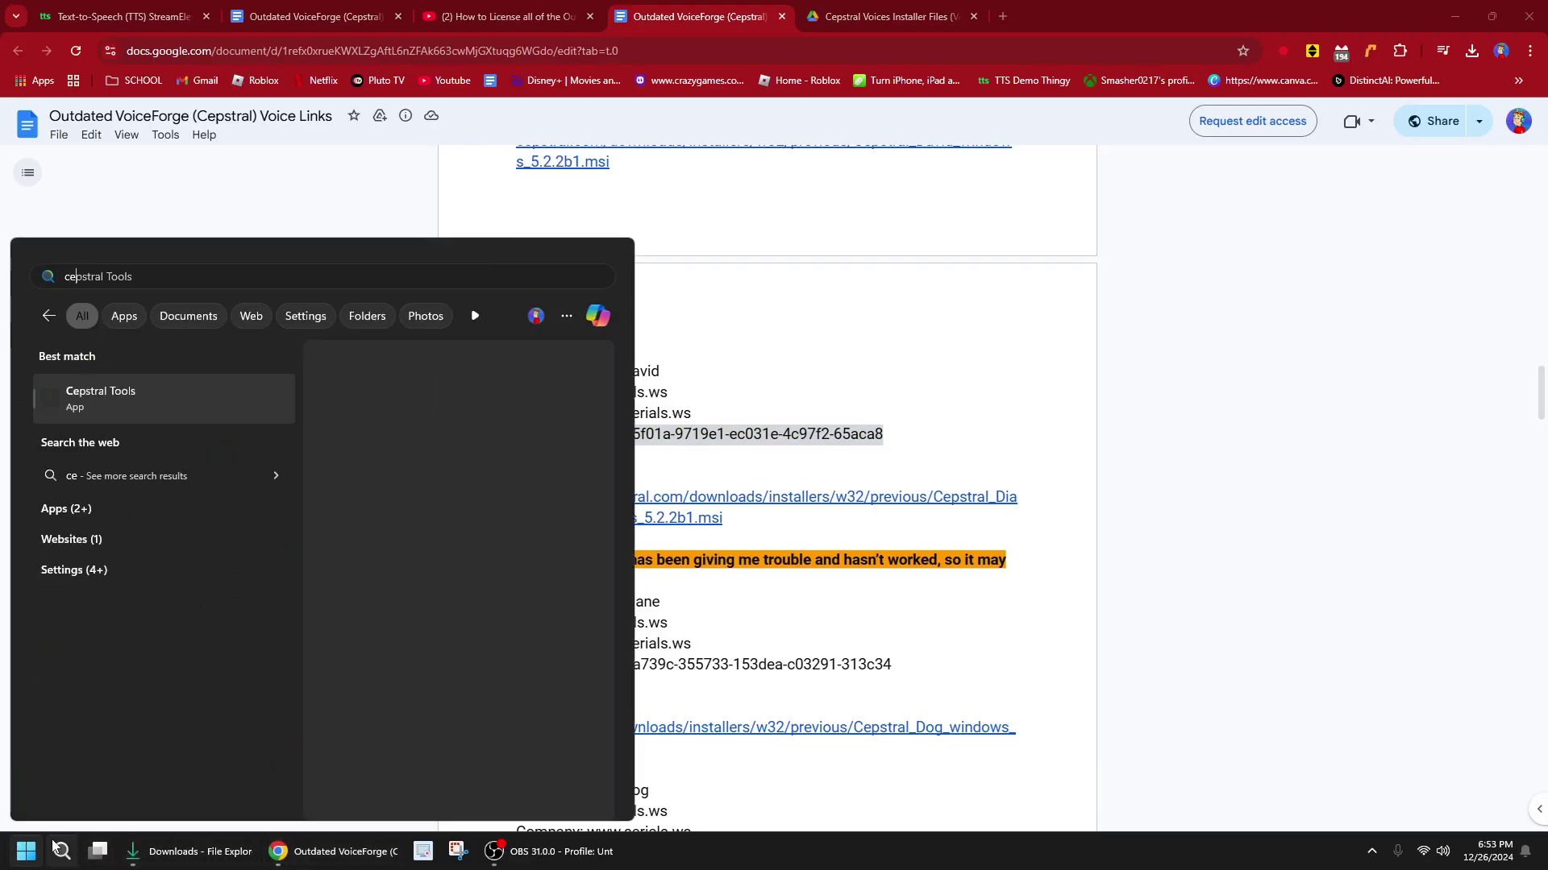
left_click(187, 401)
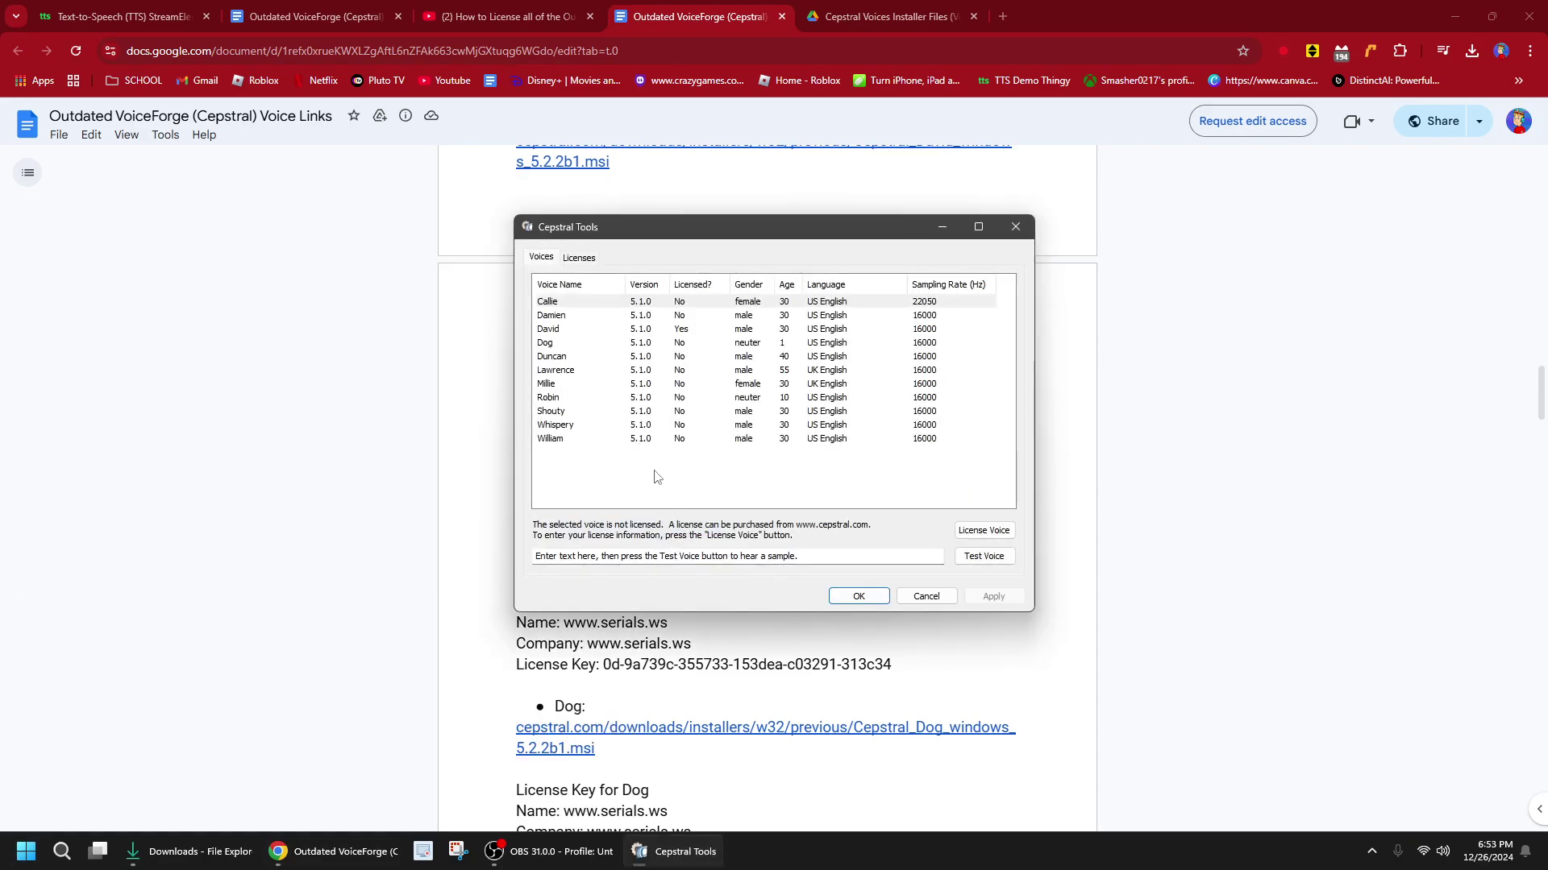
mouse_move(567, 853)
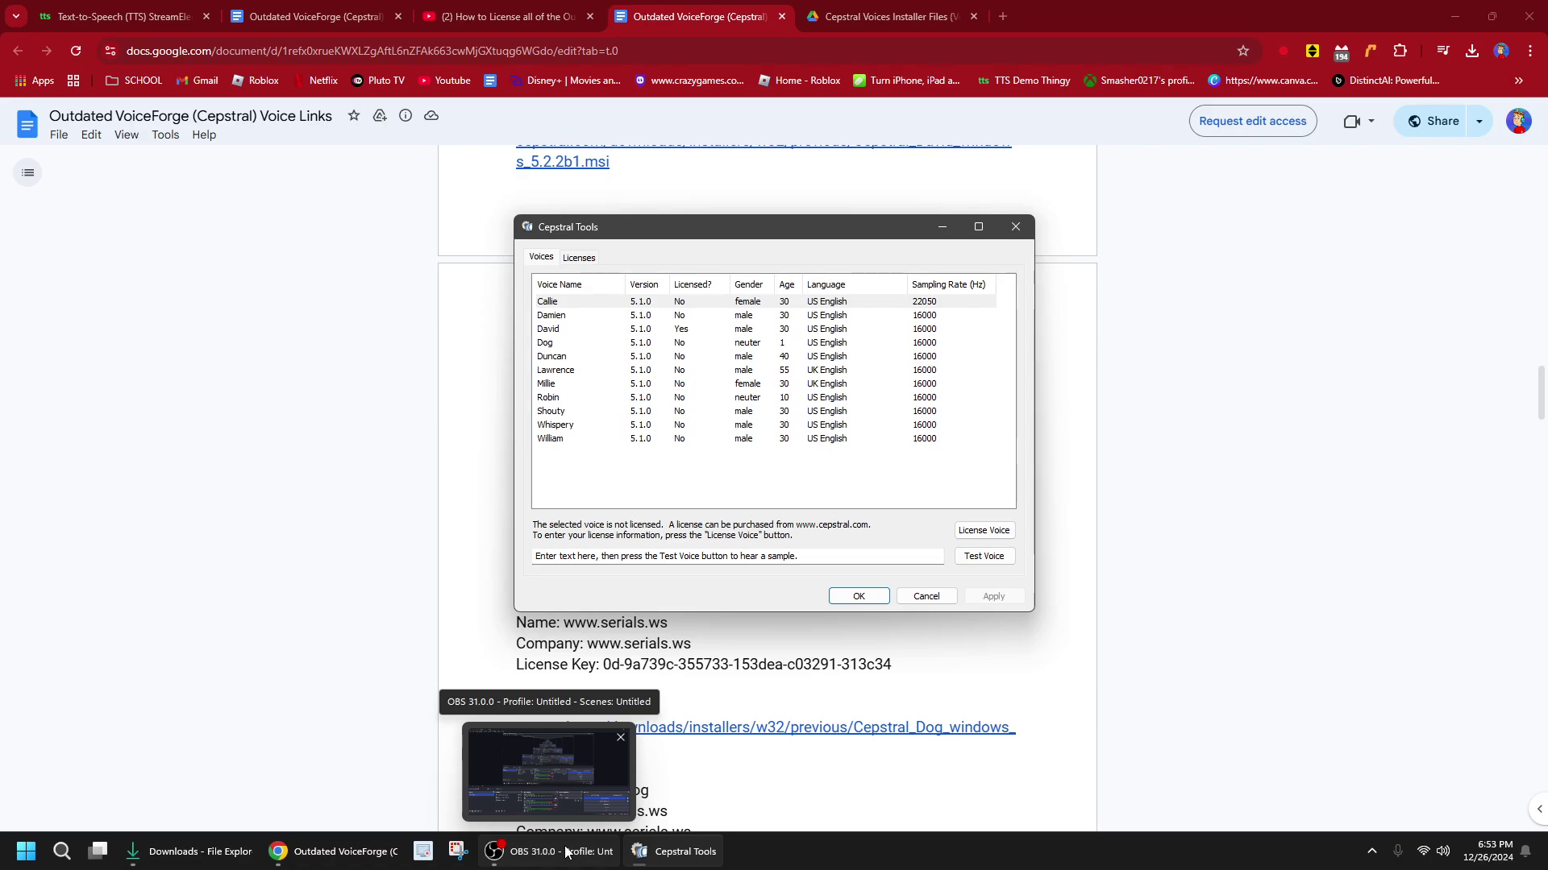
left_click(567, 853)
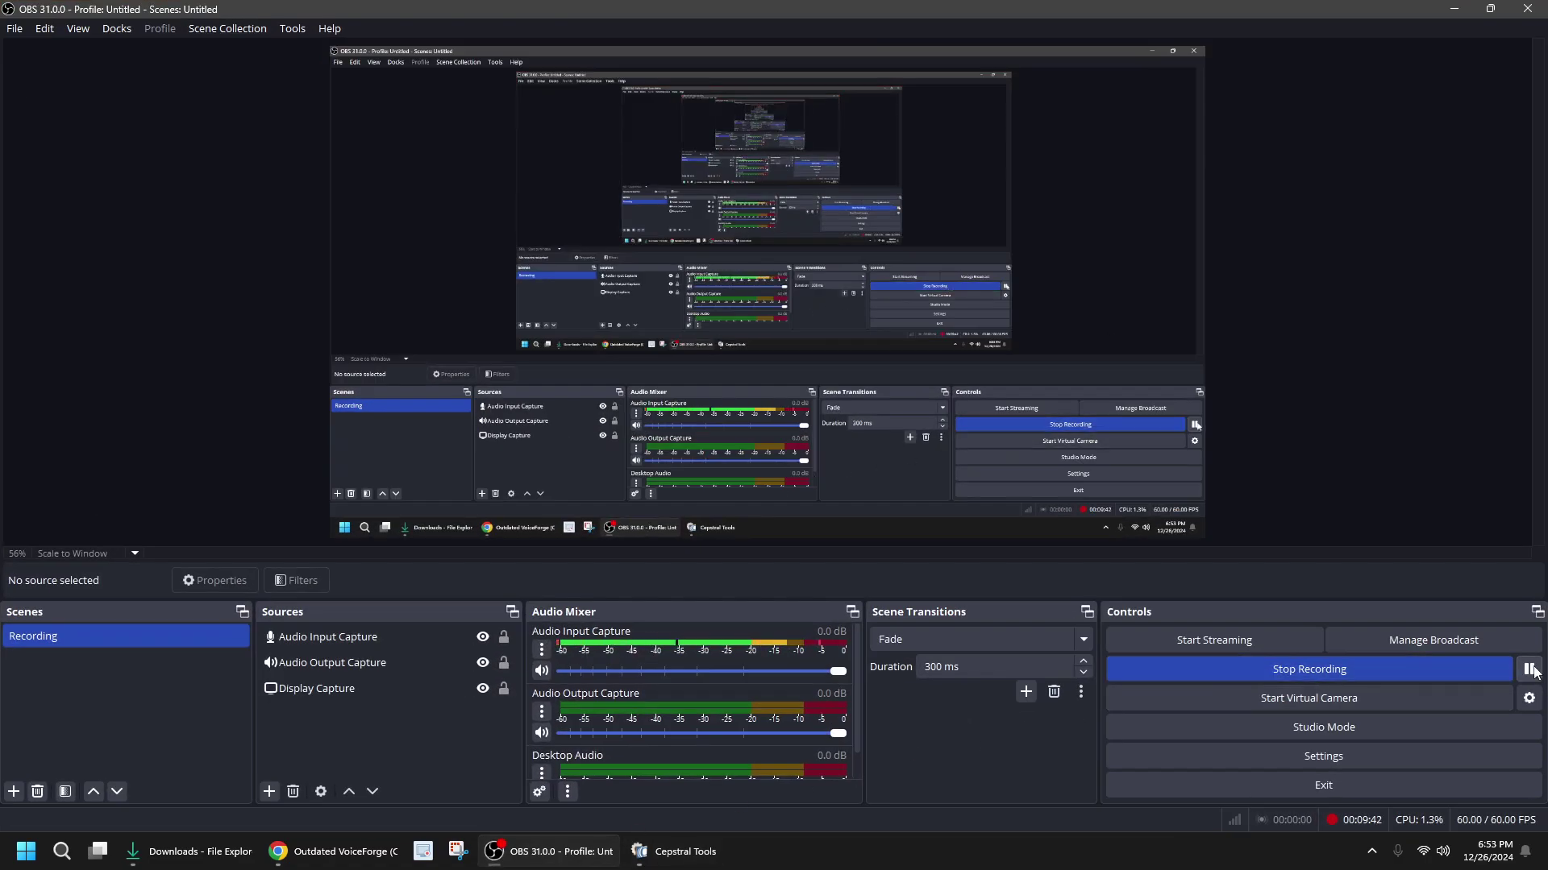
left_click(1530, 669)
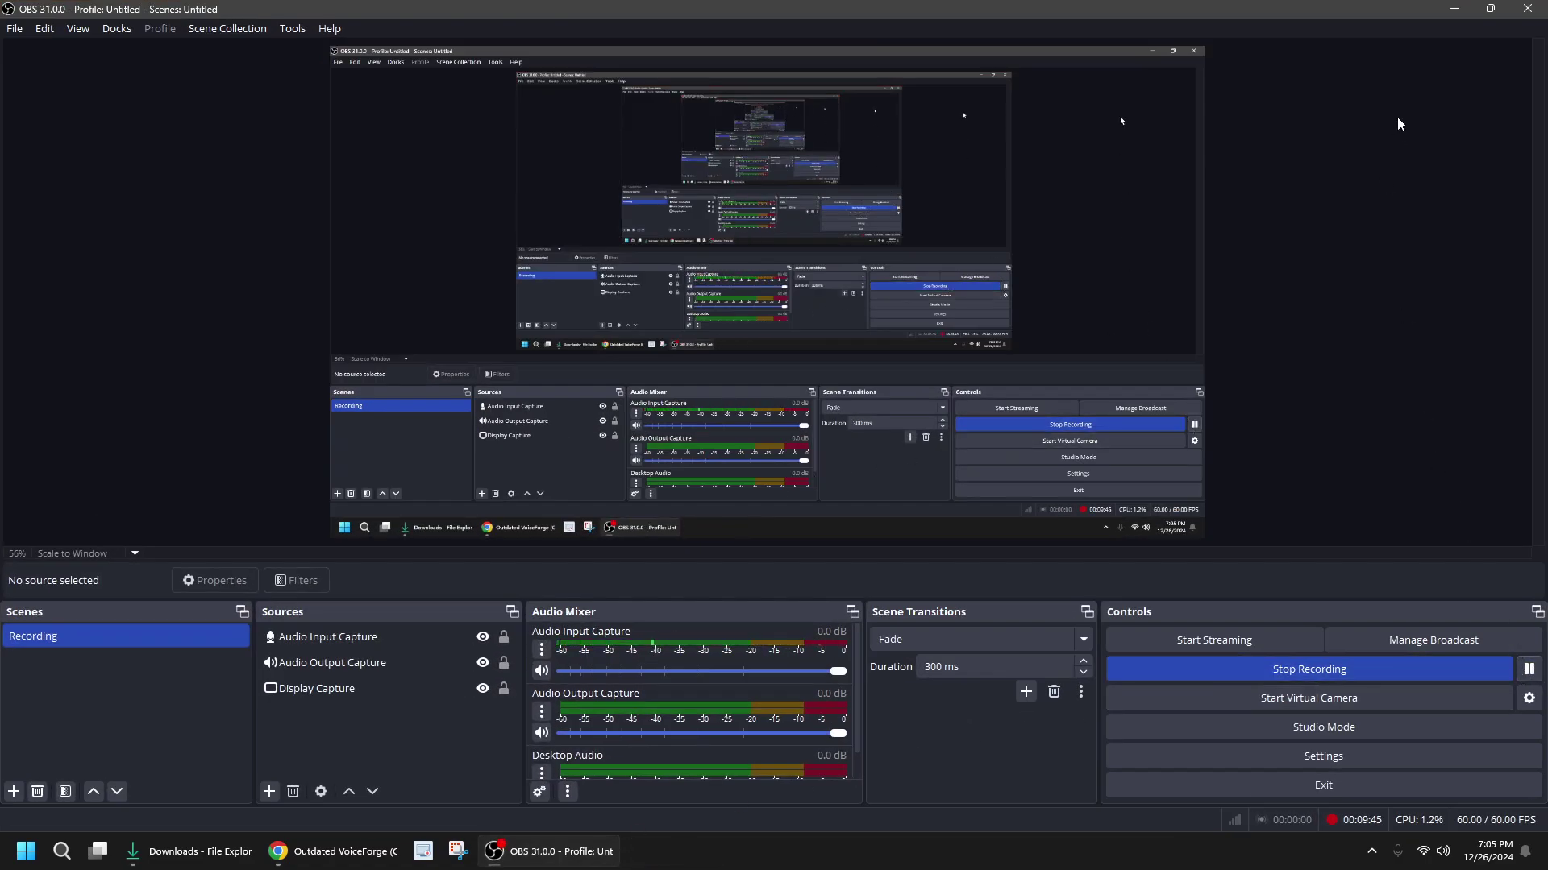
left_click(1453, 8)
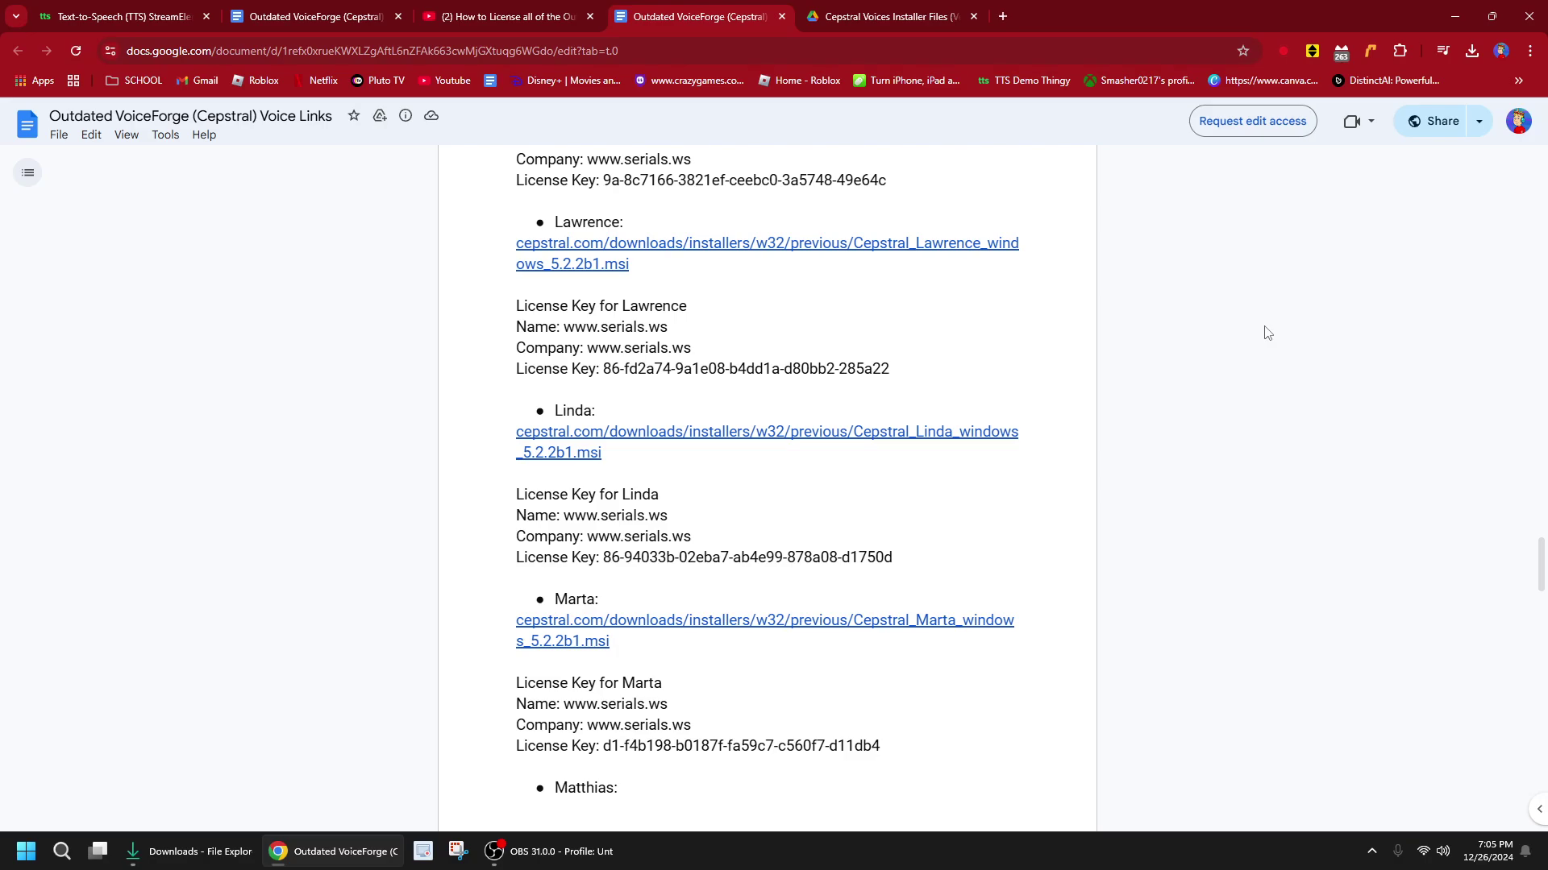
Read the voice links document down to the Millie and Robin entries, and view Audacity's post-download page in a temporary new tab
scroll(1226, 314, "down", 10)
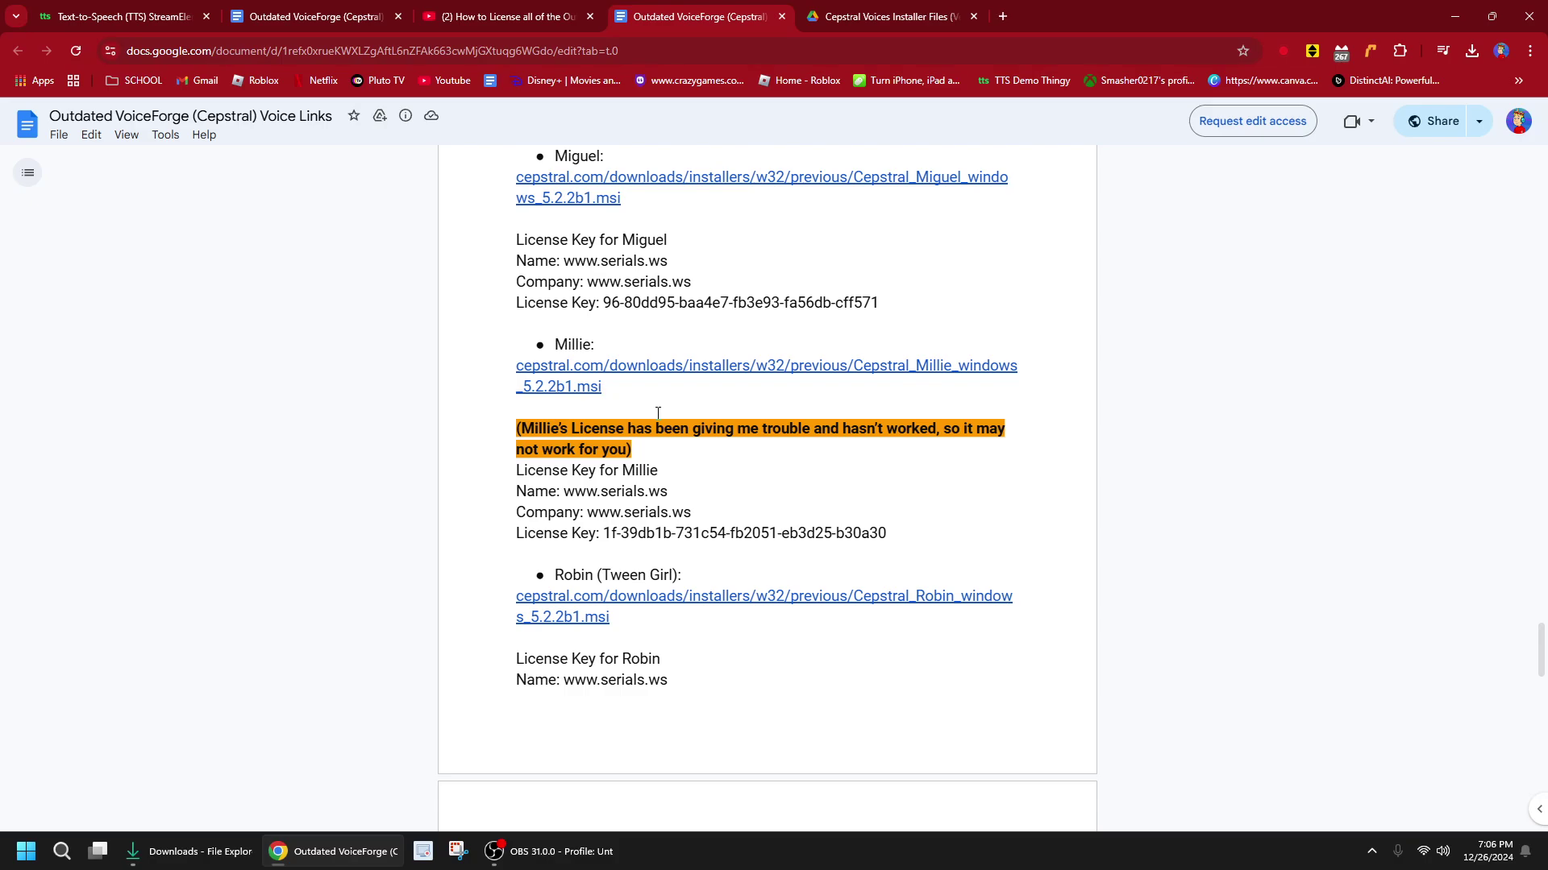
left_click(1003, 16)
type("aud")
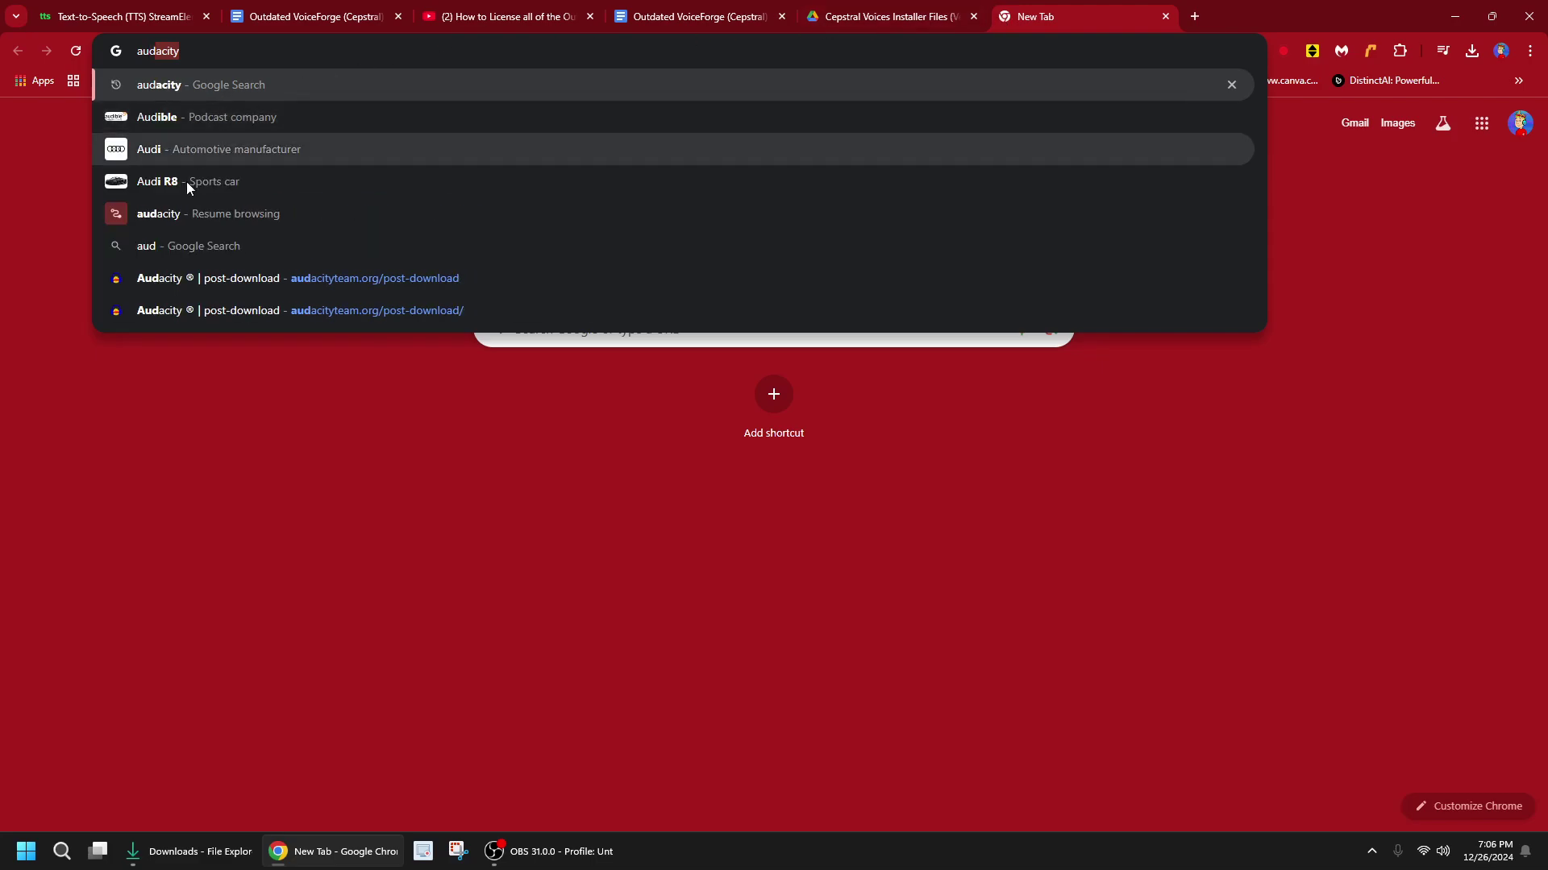
left_click(191, 280)
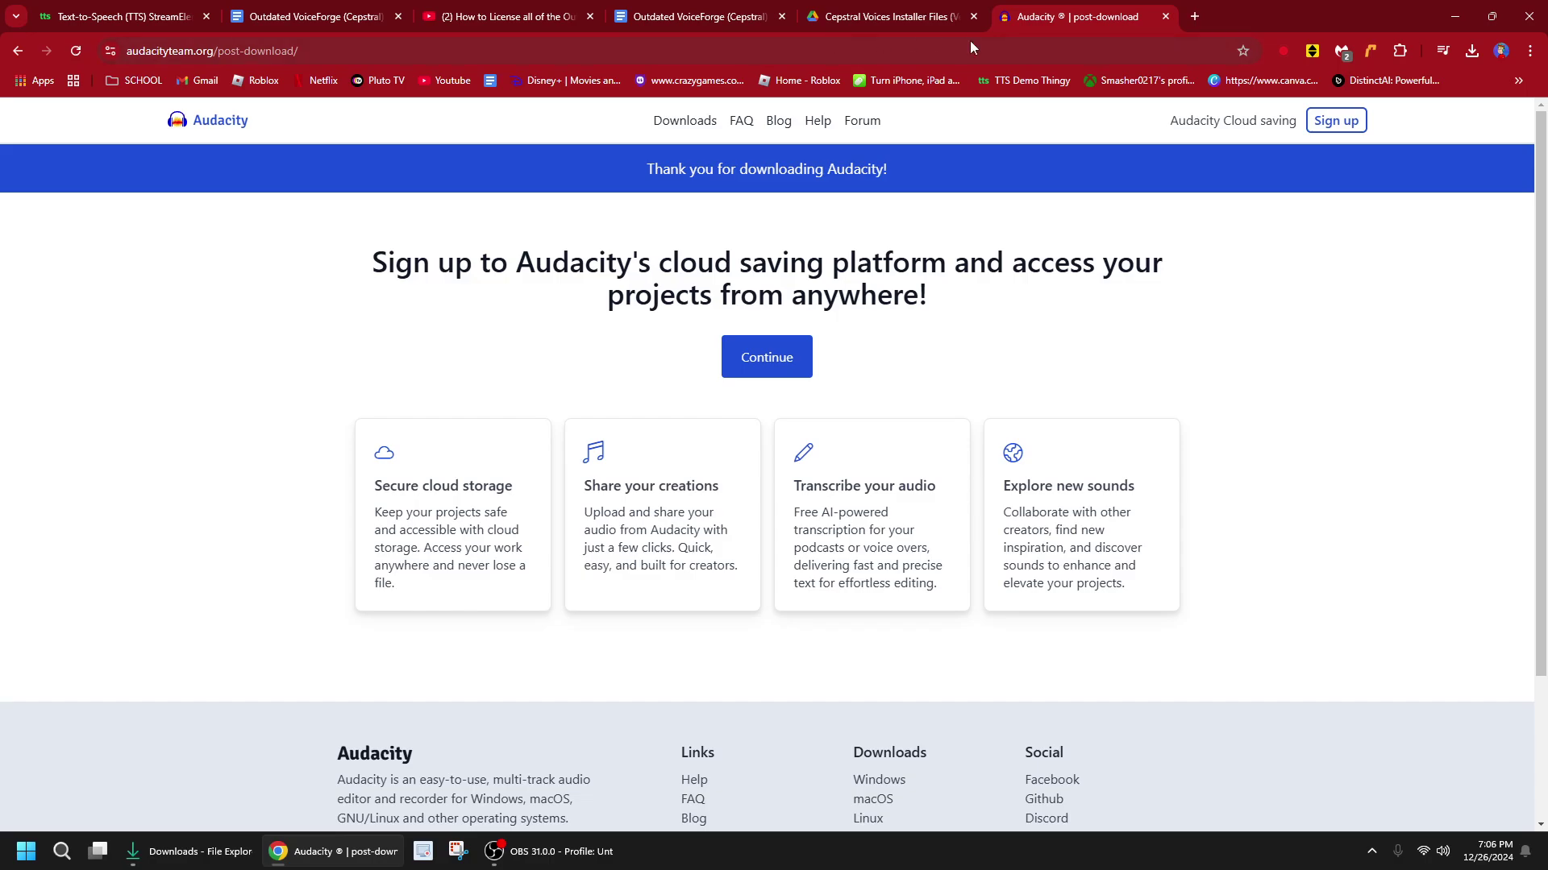
left_click(1165, 16)
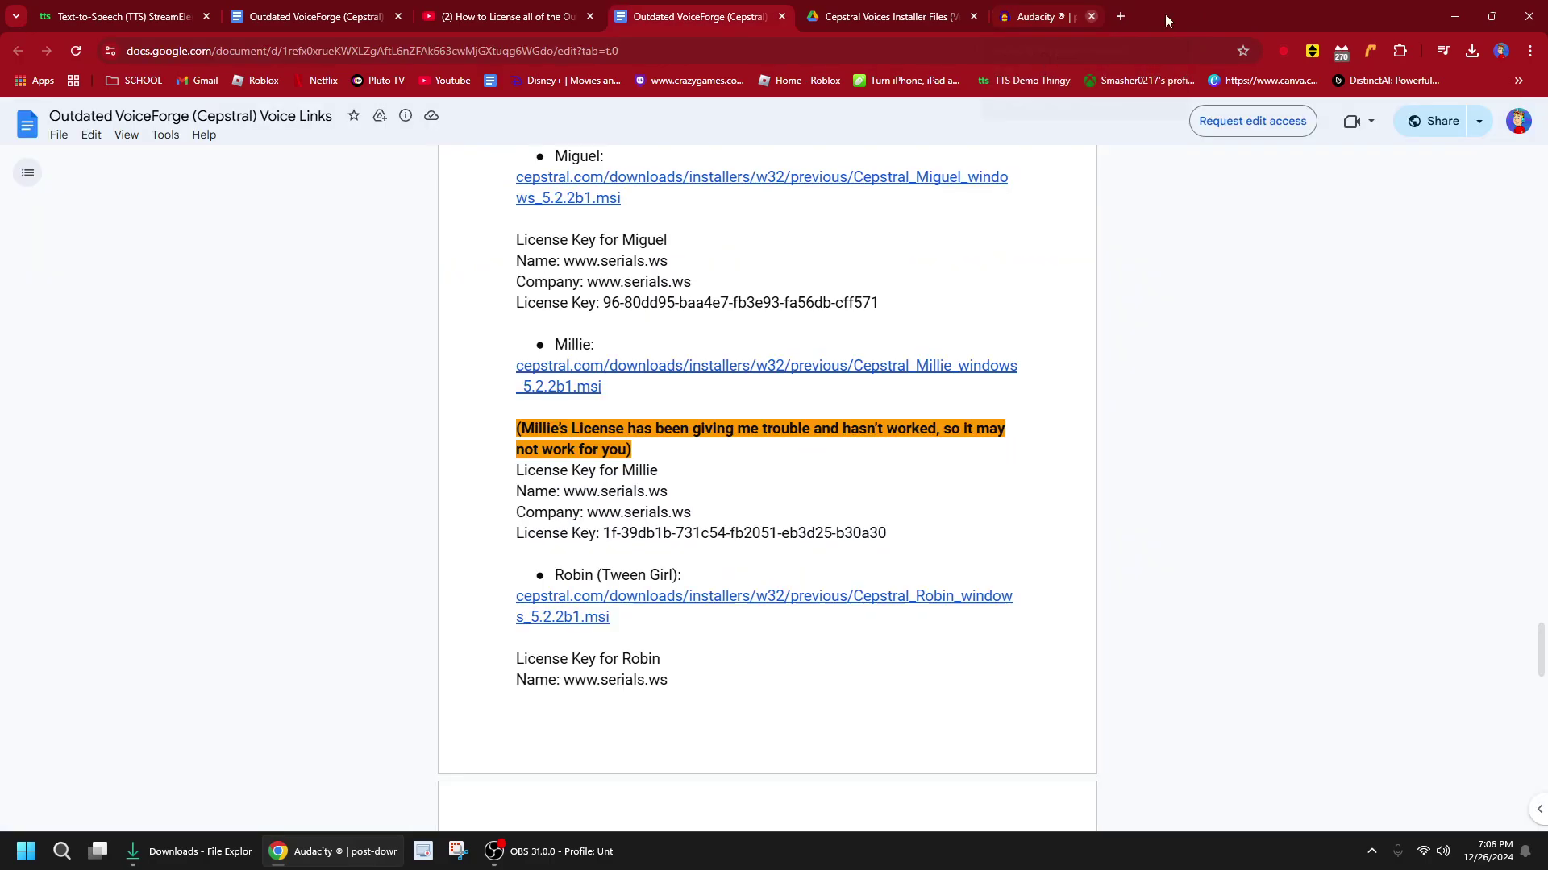
Open Softonic's Balabolka download page in a new browser tab
left_click(1003, 17)
type("bala")
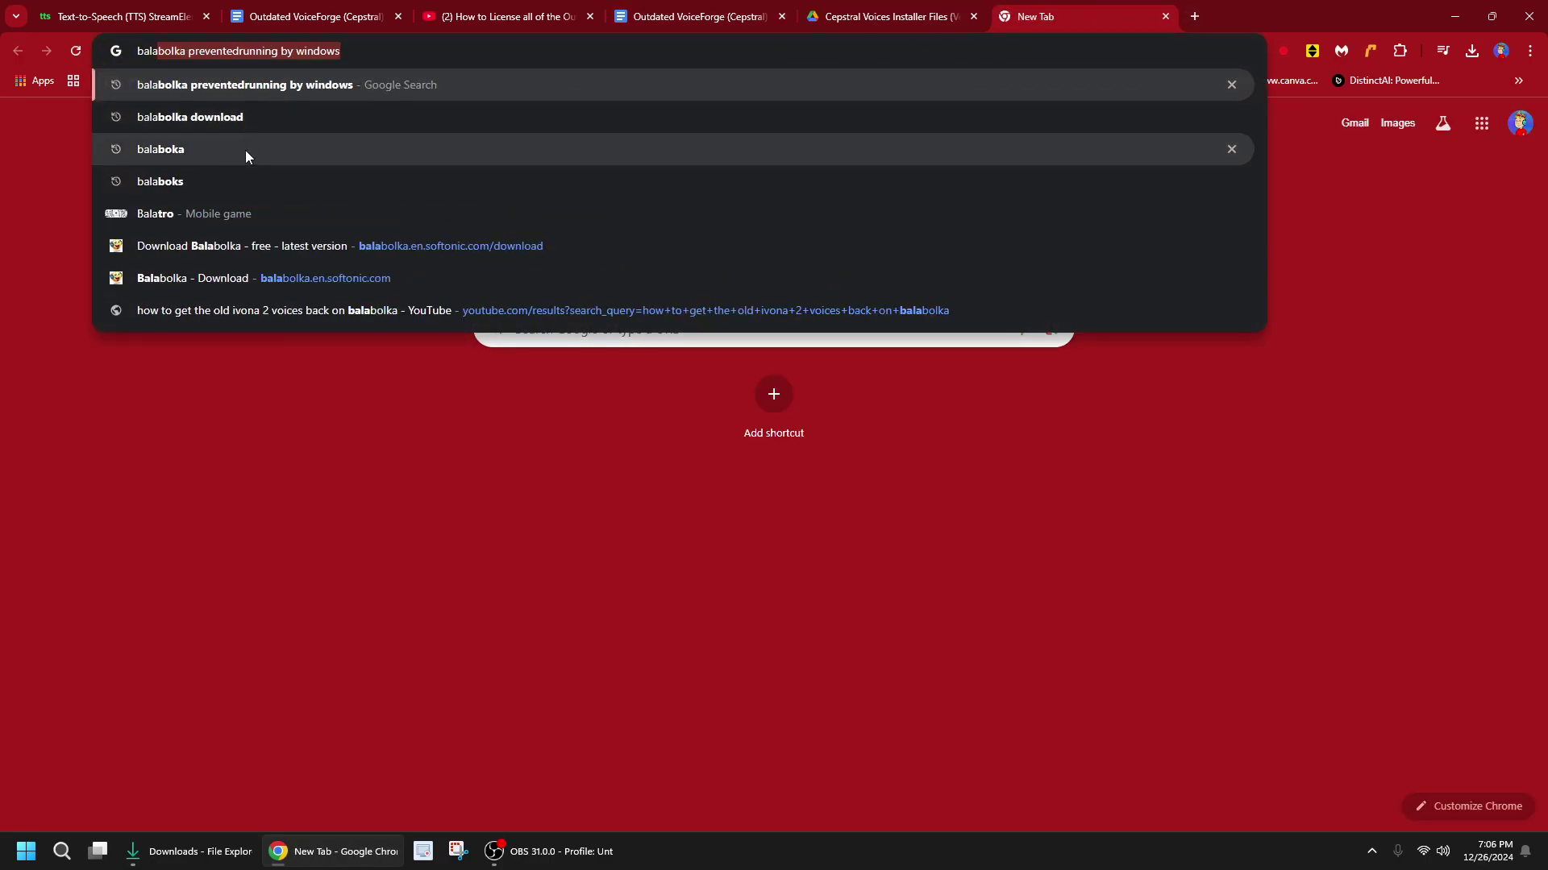
left_click(209, 245)
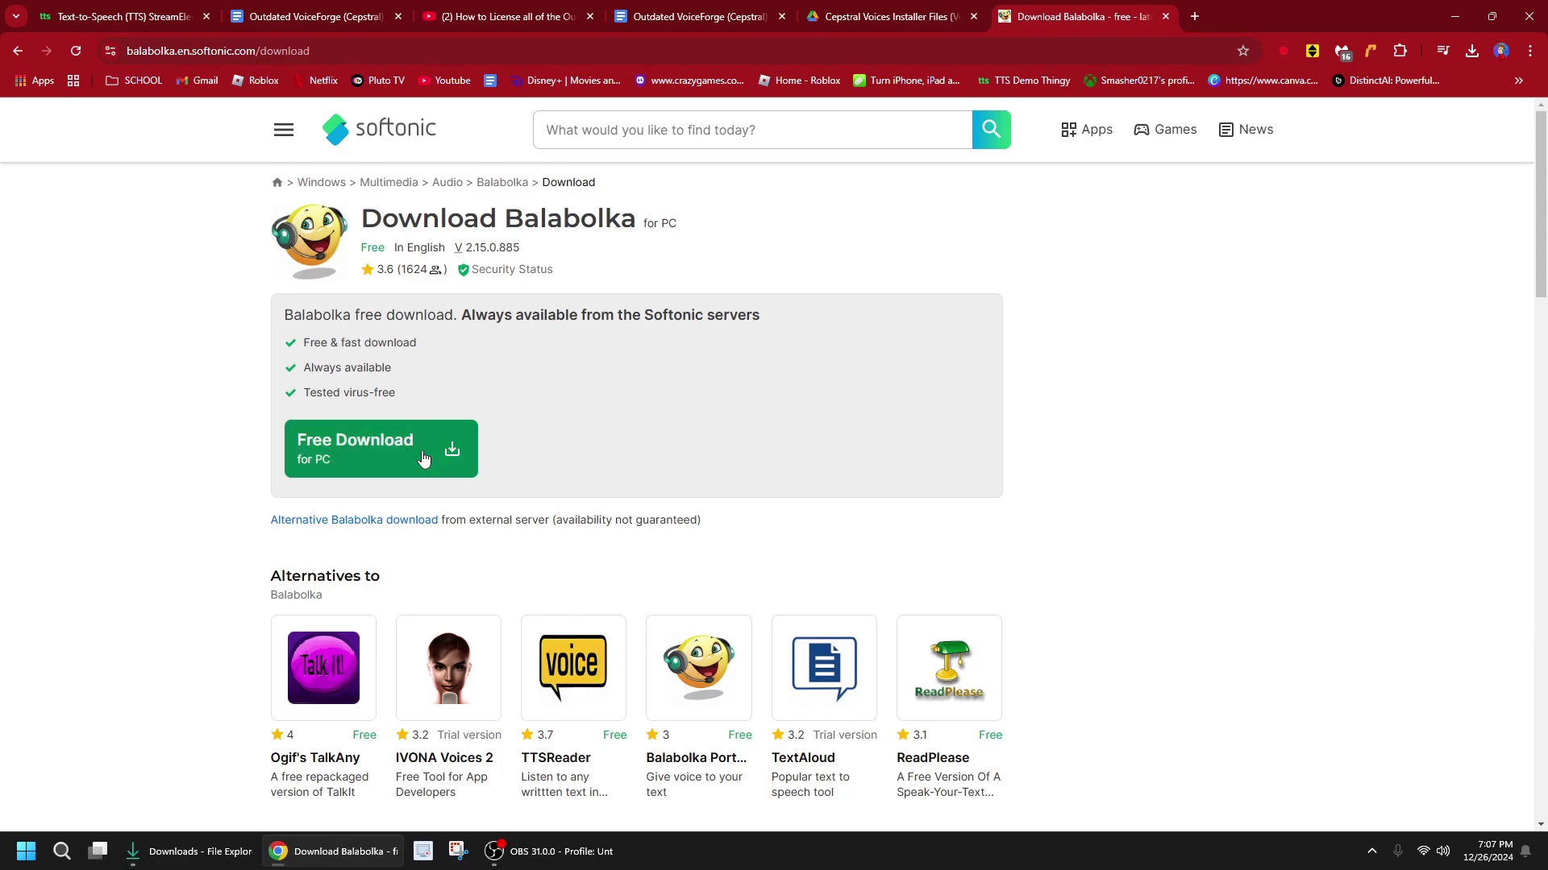
Launch Balabolka from the desktop and select the Cepstral Damien [English (United States)] voice
left_click(1455, 23)
left_click(1452, 15)
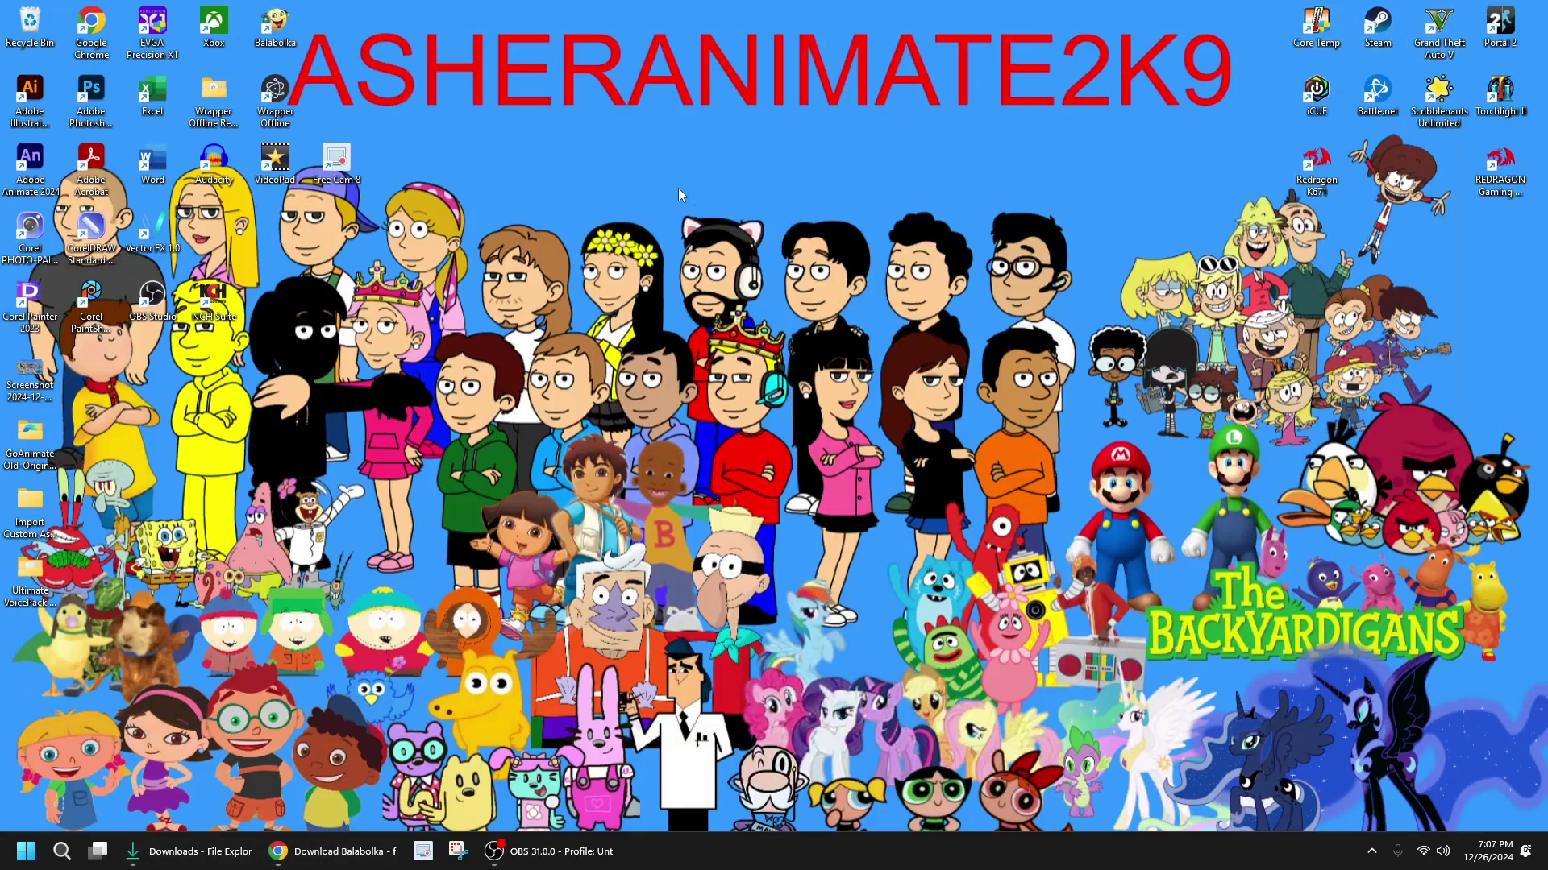
left_click(282, 28)
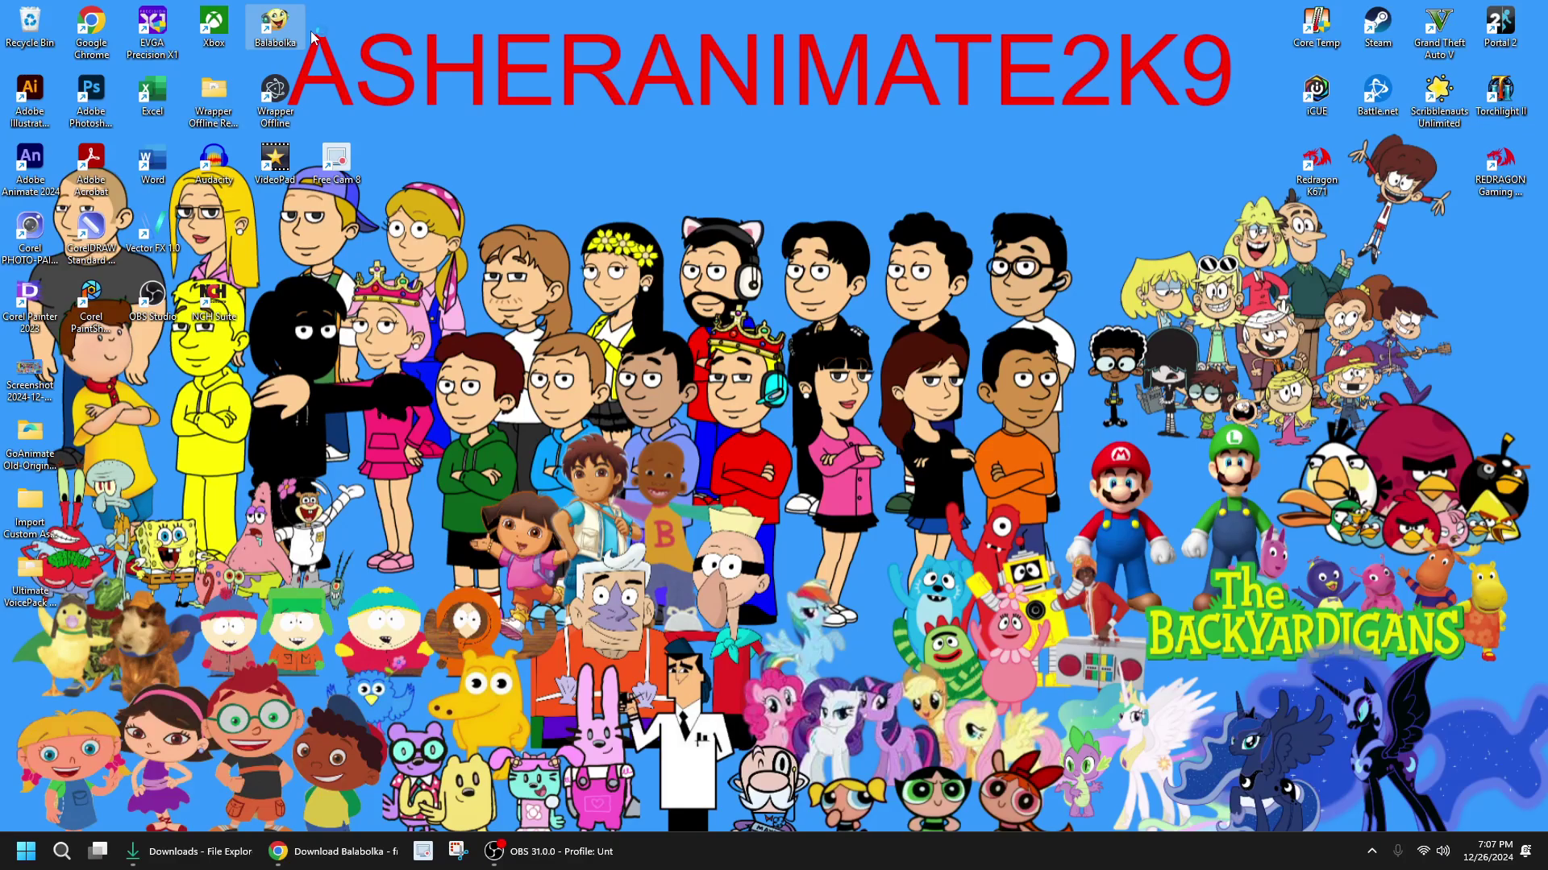
key("Return")
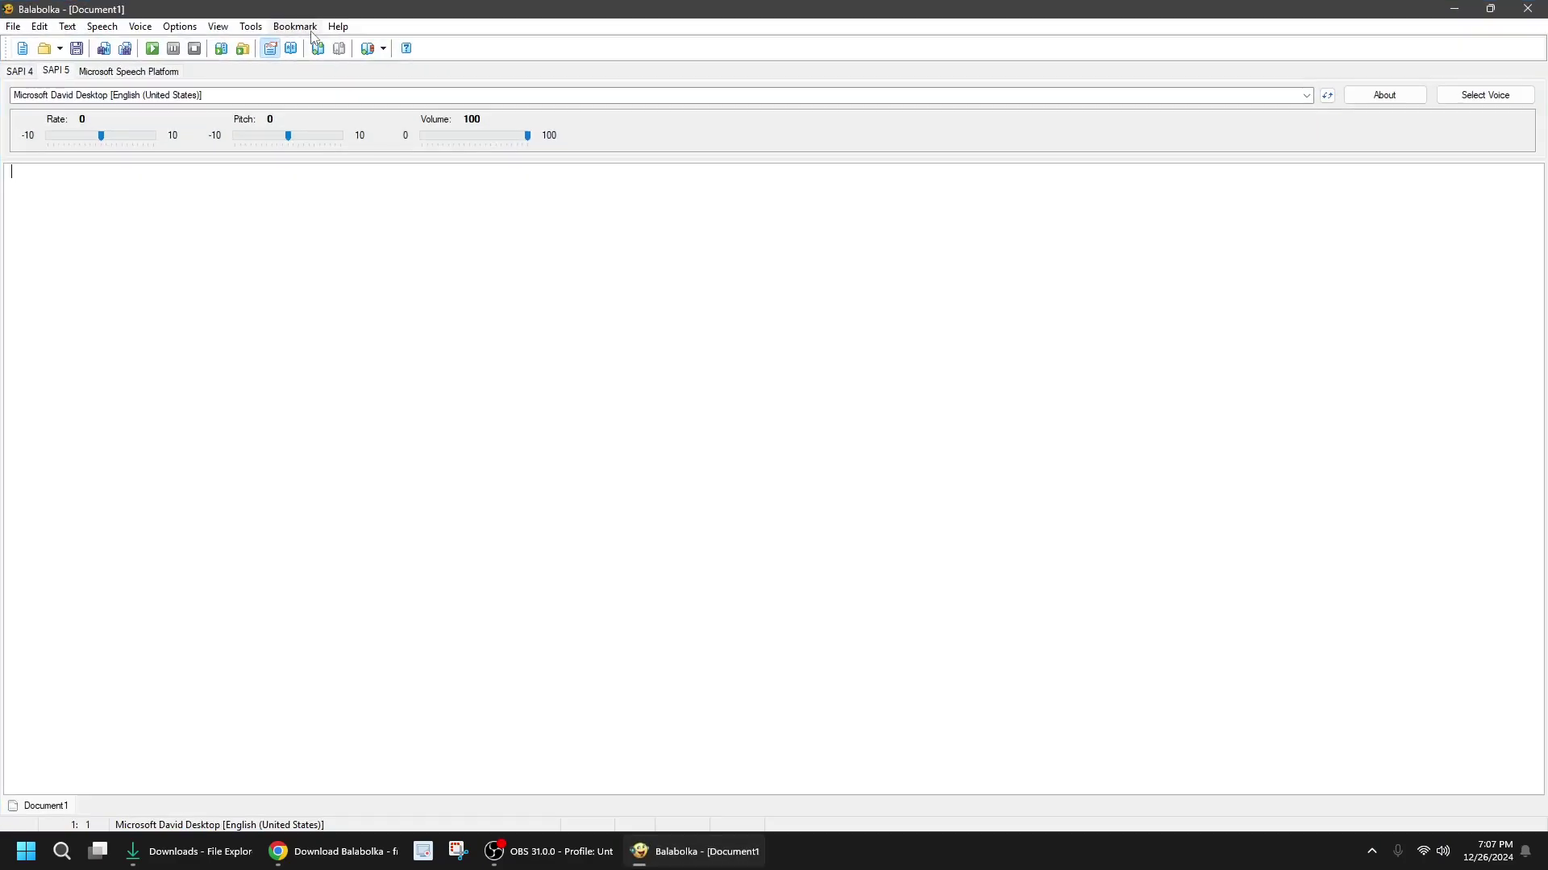
left_click(151, 97)
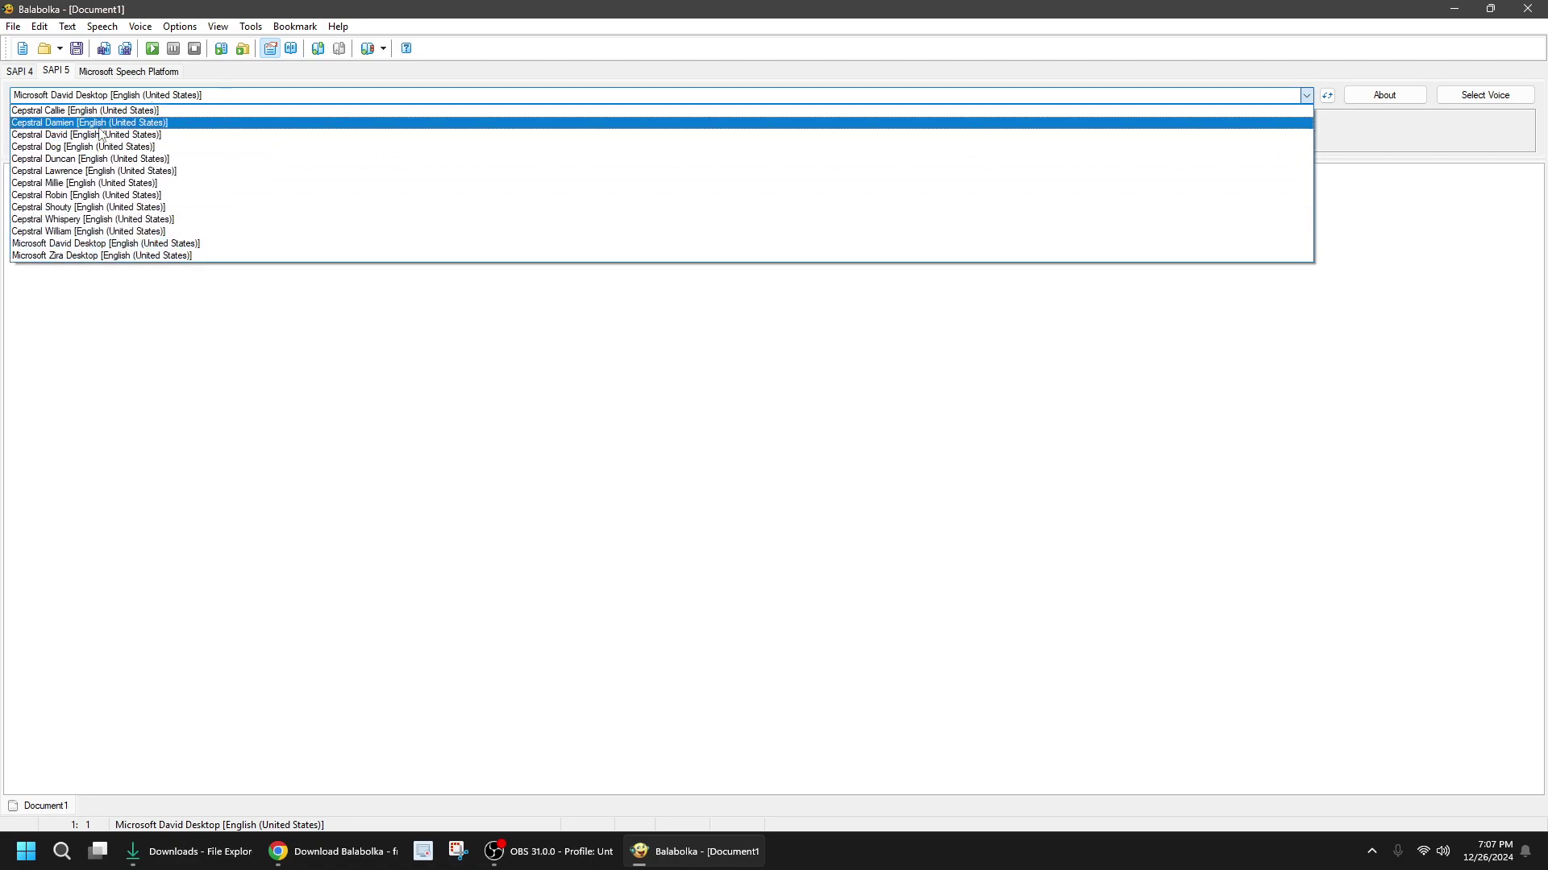
left_click(99, 124)
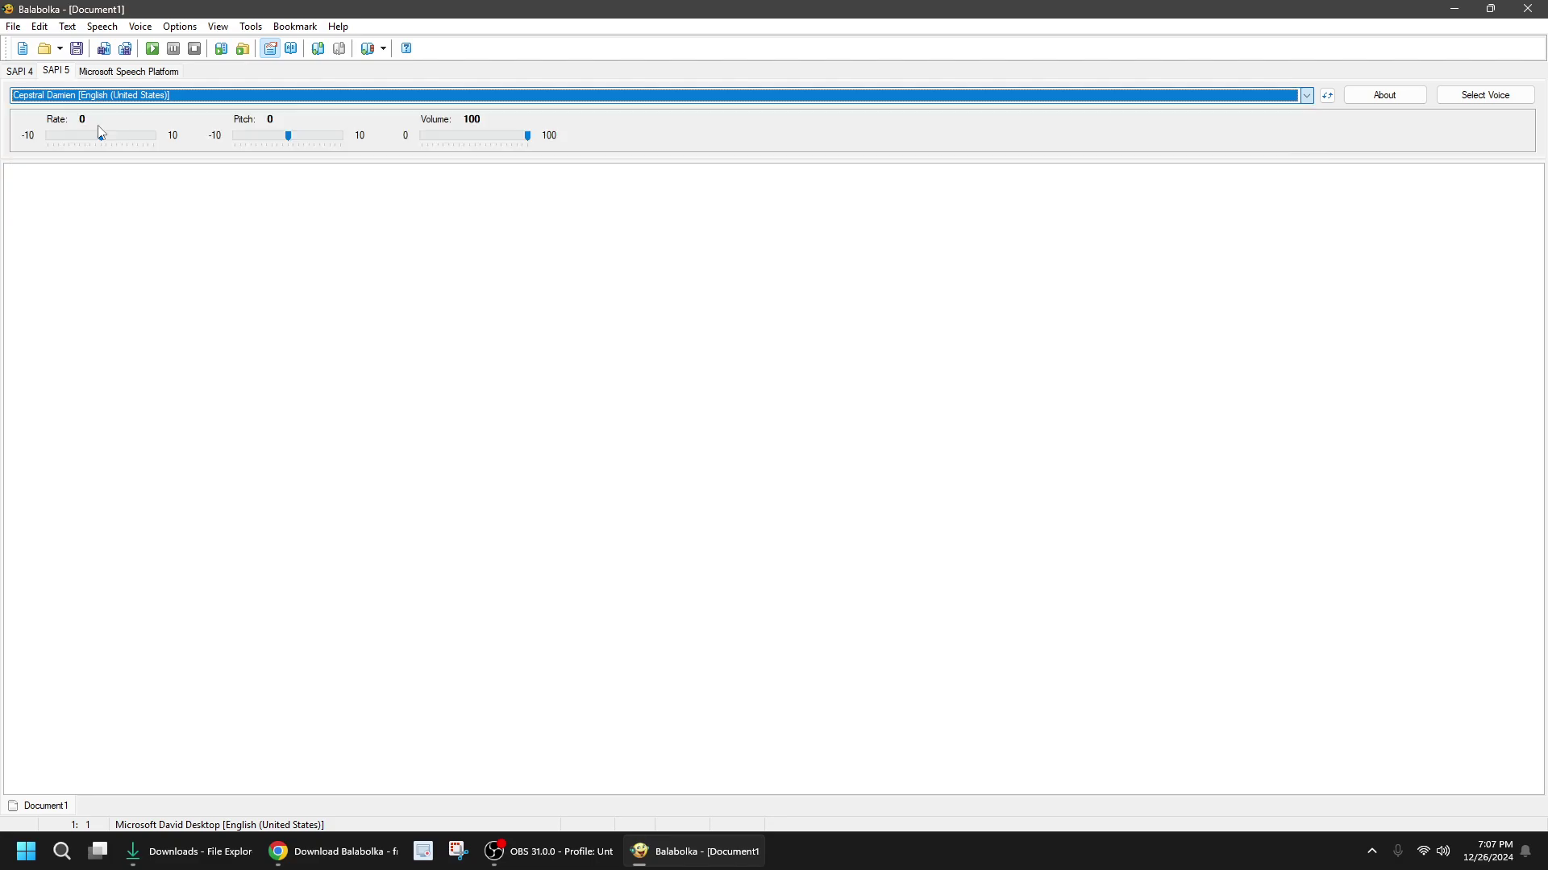
Begin the document text with nineteen spaced "o" letters followed by an exclamation mark
type("o o")
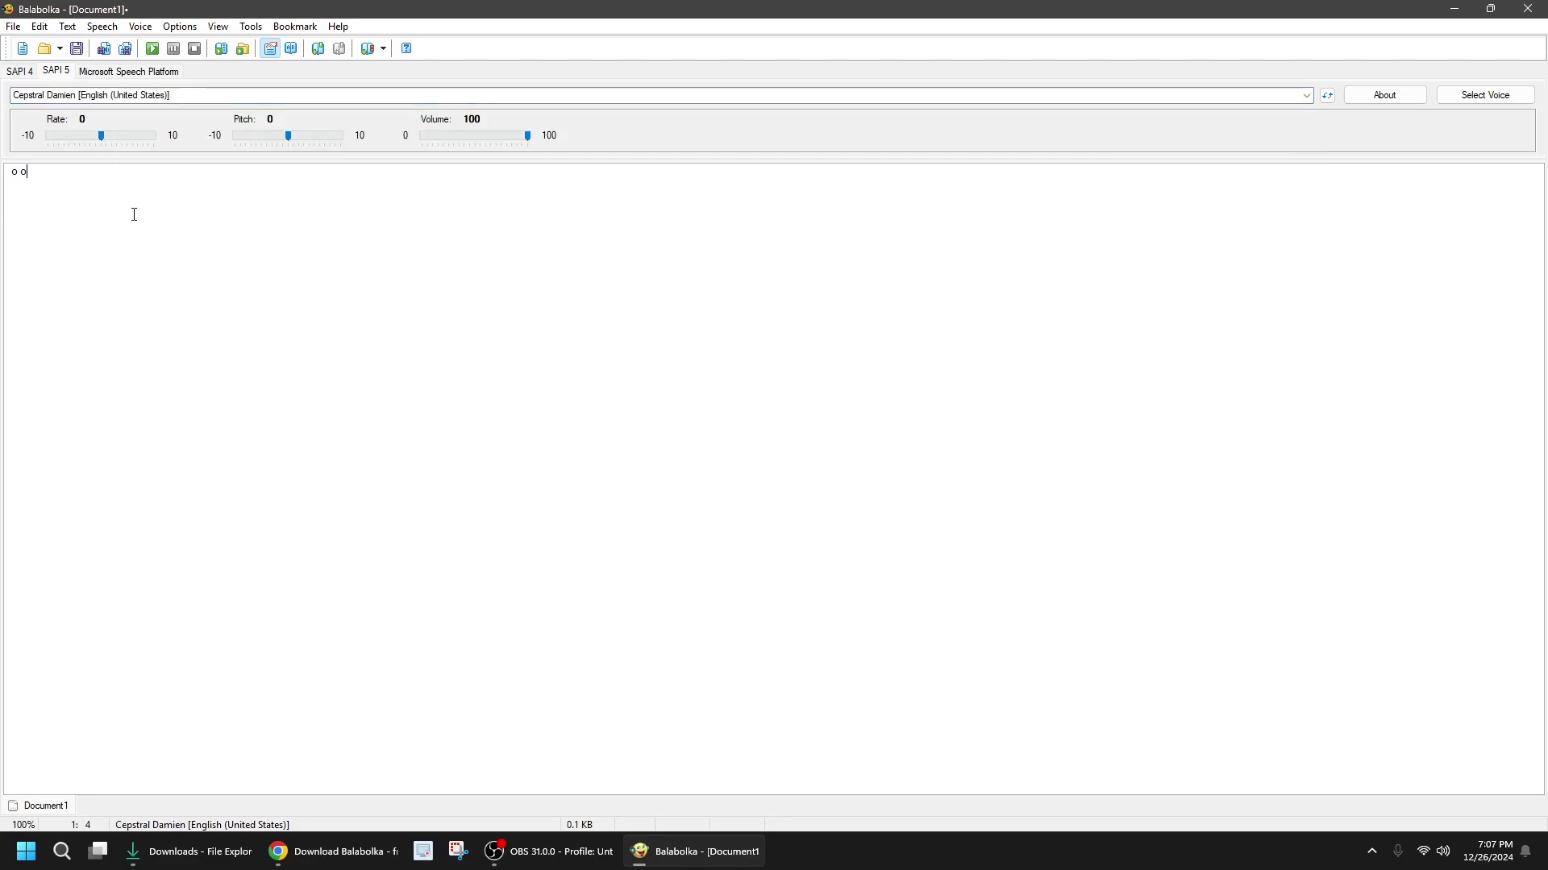
type(" o o o o o o o o o o o o o o o o o")
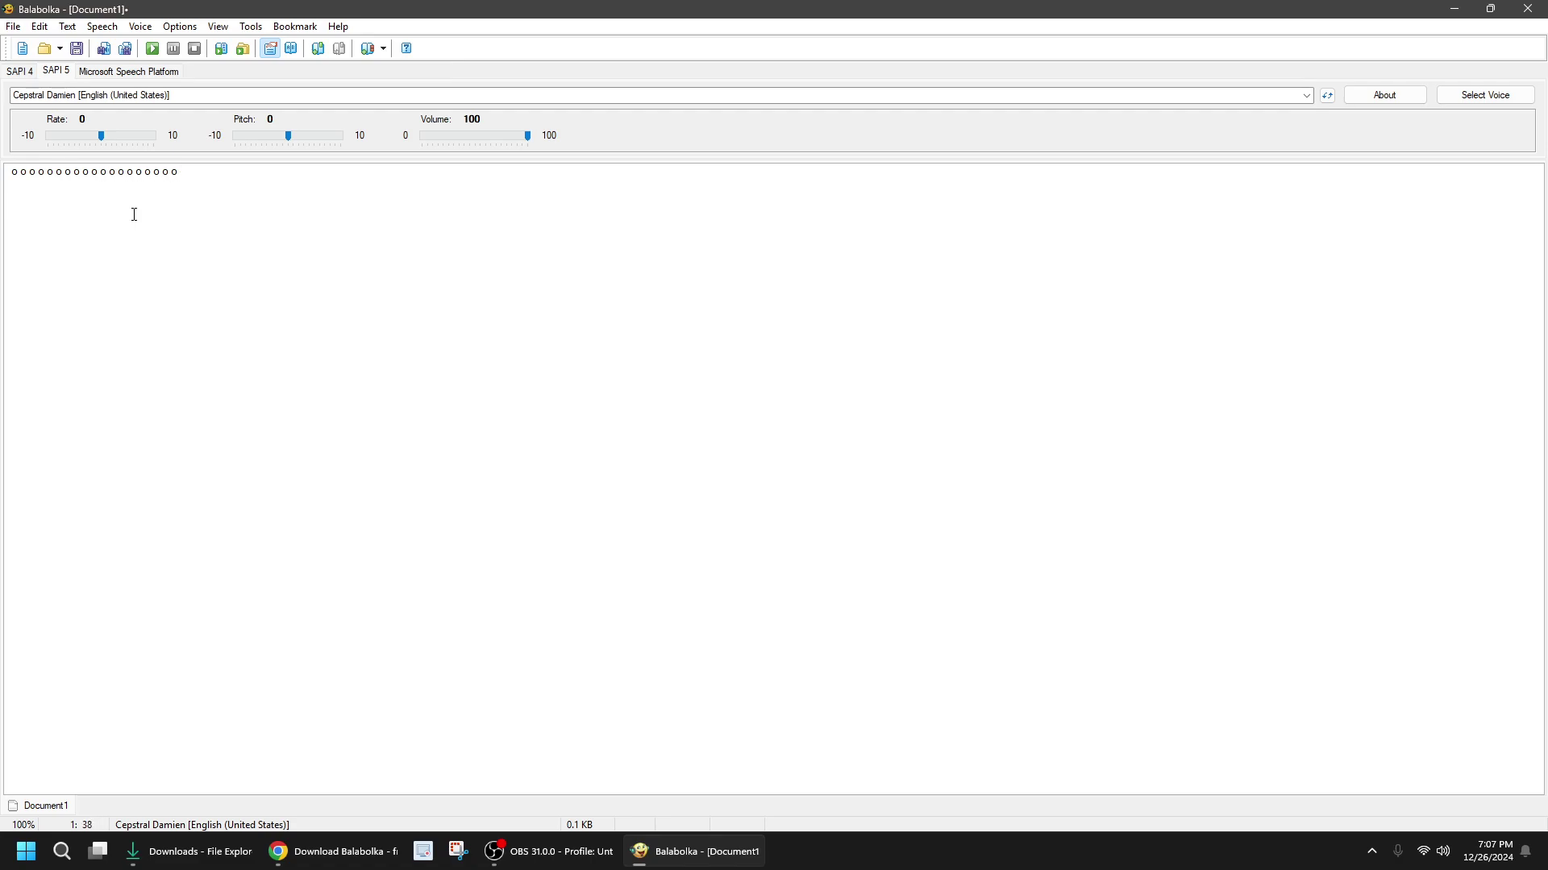
type(" !")
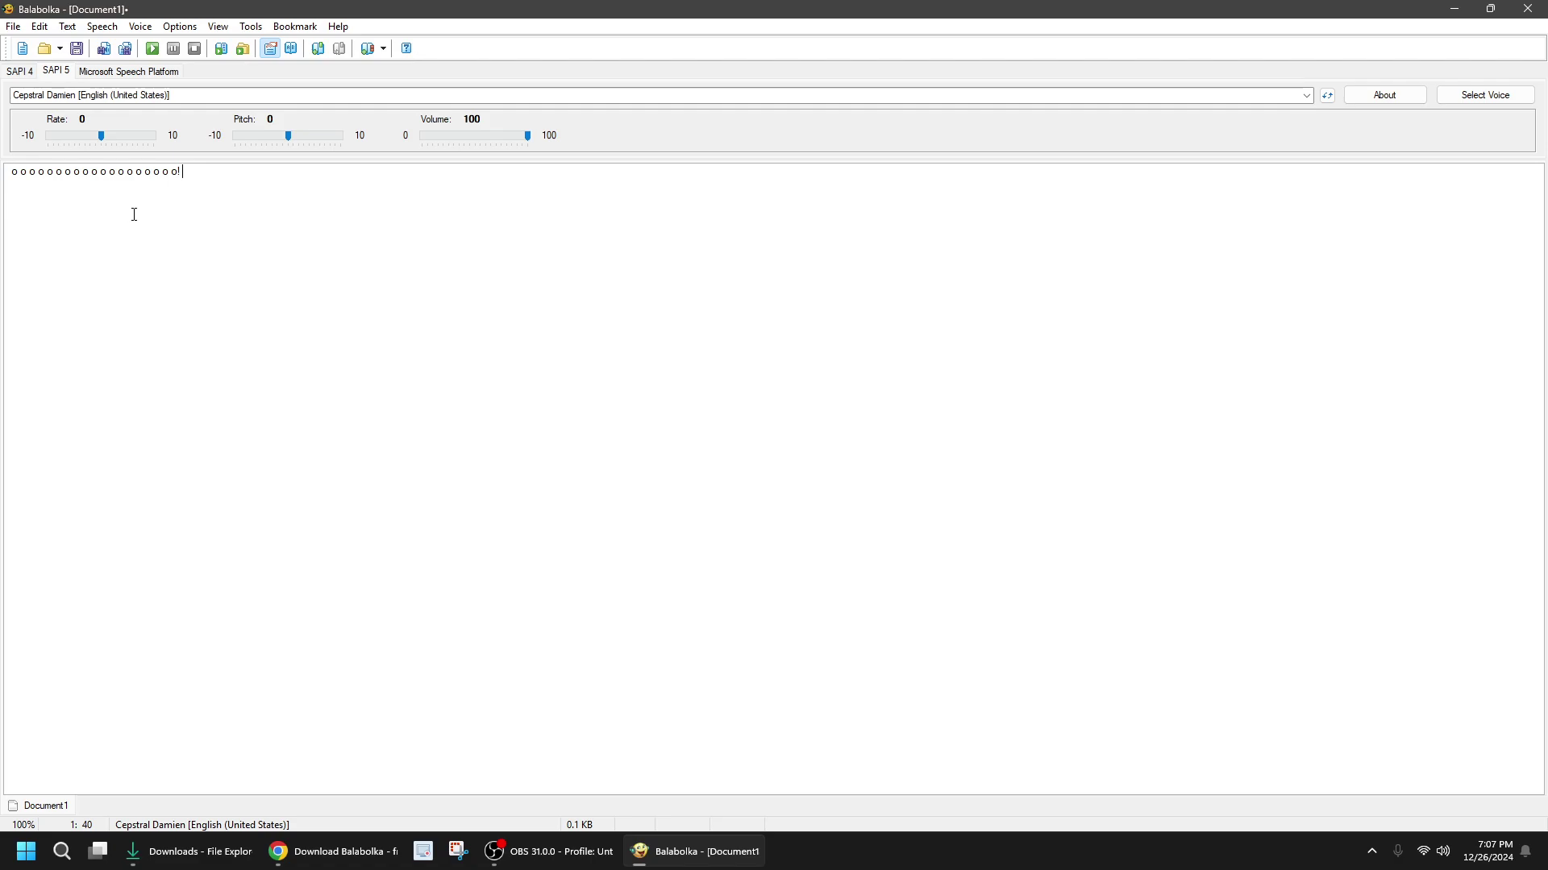
Continue the text with "nightmare moon! how dare you turn the world into the enternal night! that's it! you are gro"
type("nightmare moon! how dare you turn the world o")
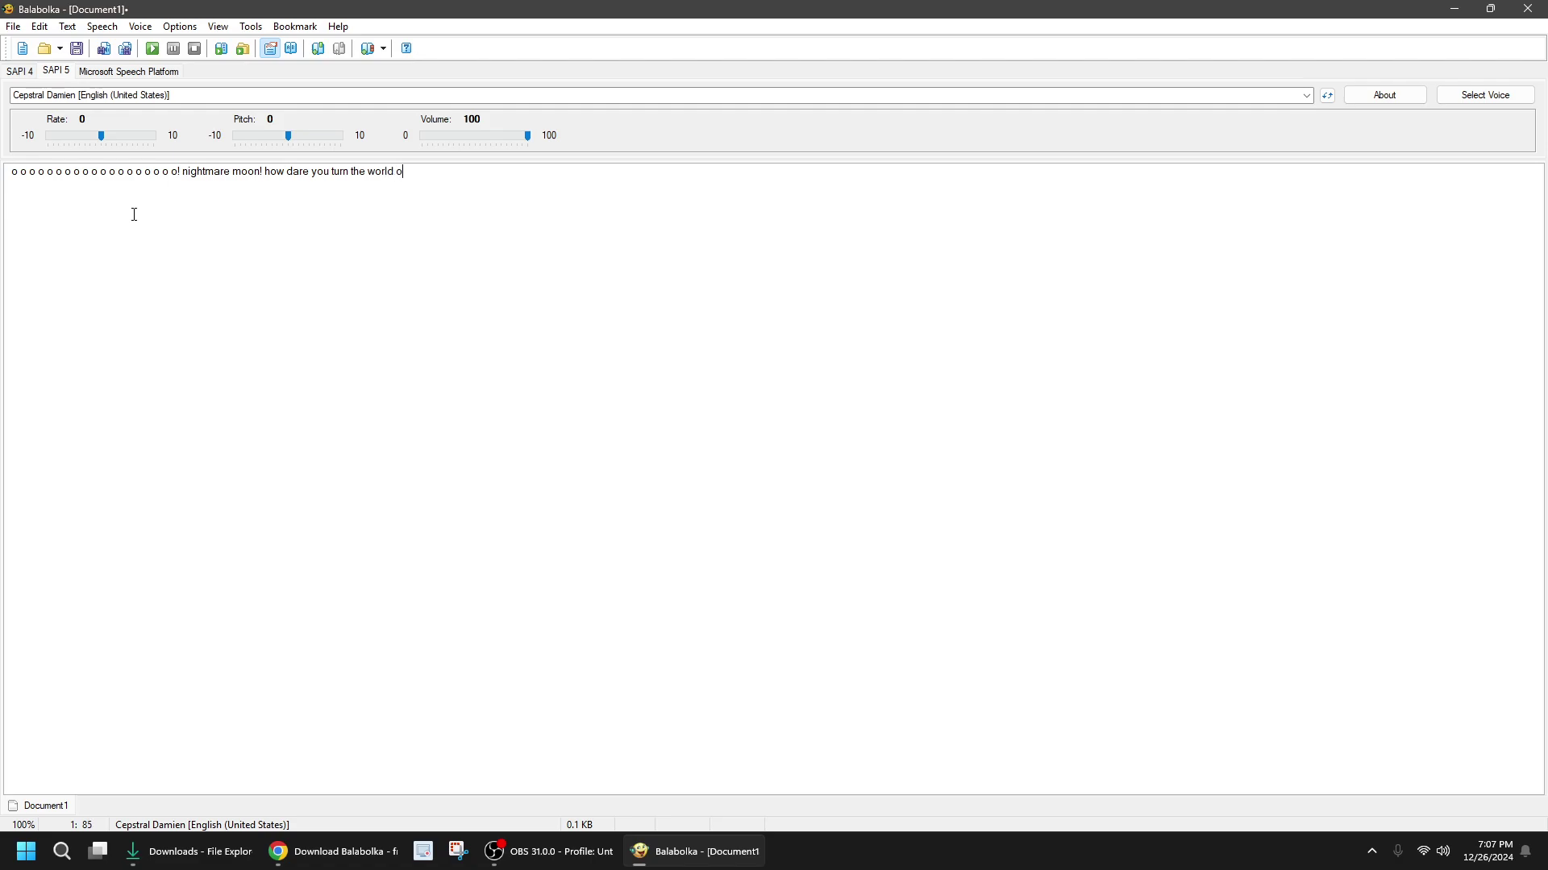
key("BackSpace")
type("into the entr")
key("BackSpace")
type("erna")
key("BackSpace")
key("BackSpace")
key("BackSpace")
type("nal night! that's it! you are gro")
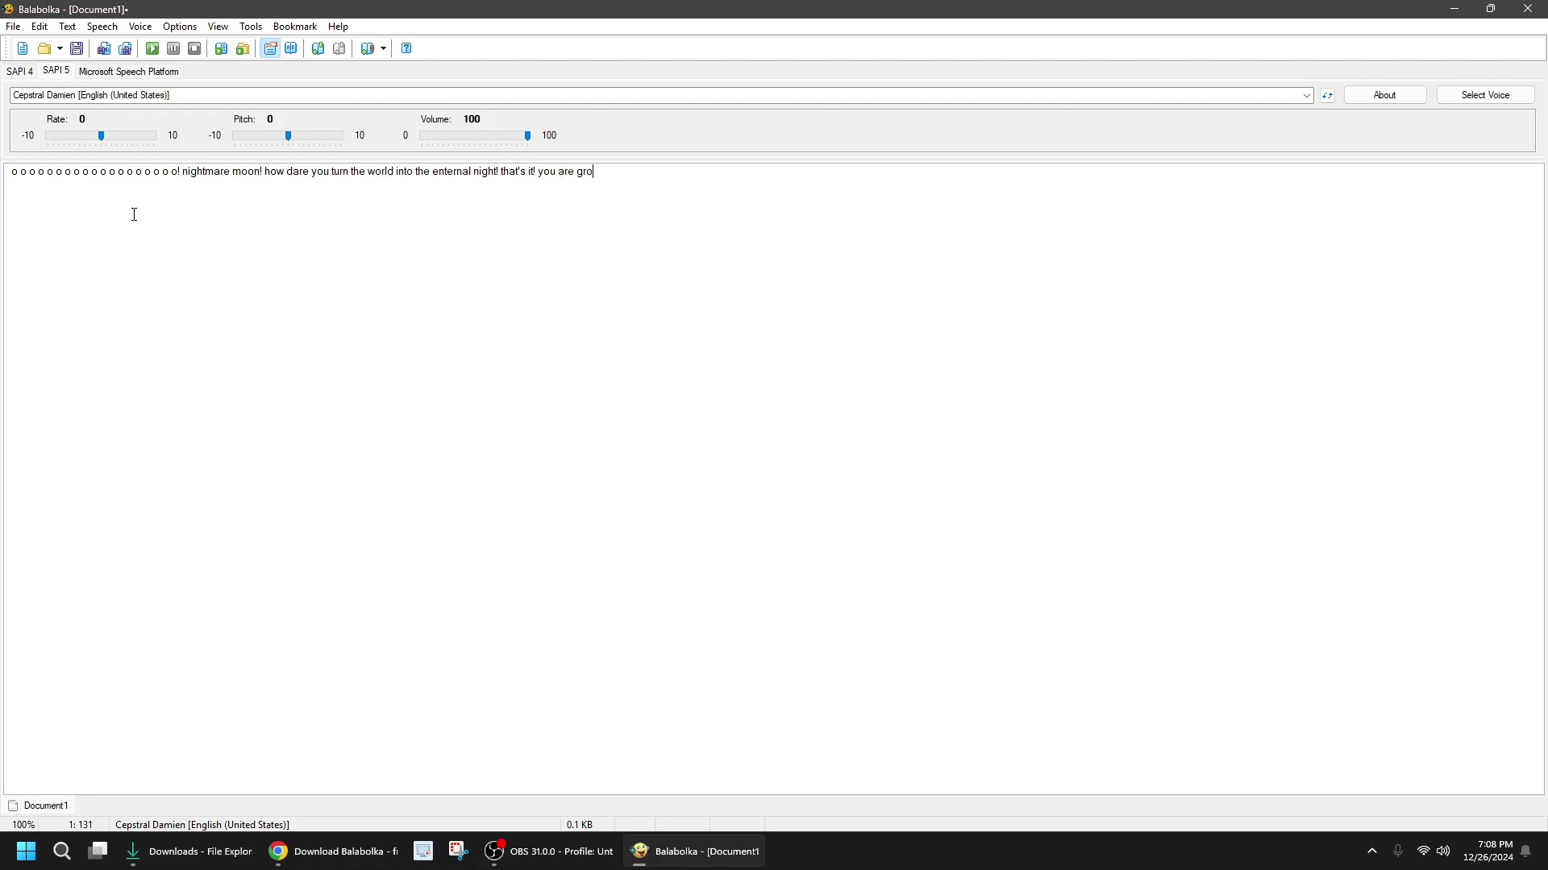
Complete the text with "unded grounded grounded grounded grounded for one thousand years! go to your room right now!" and play it in Damien's voice
type("unded grounded grou")
type("nded grounded ")
type("grounde")
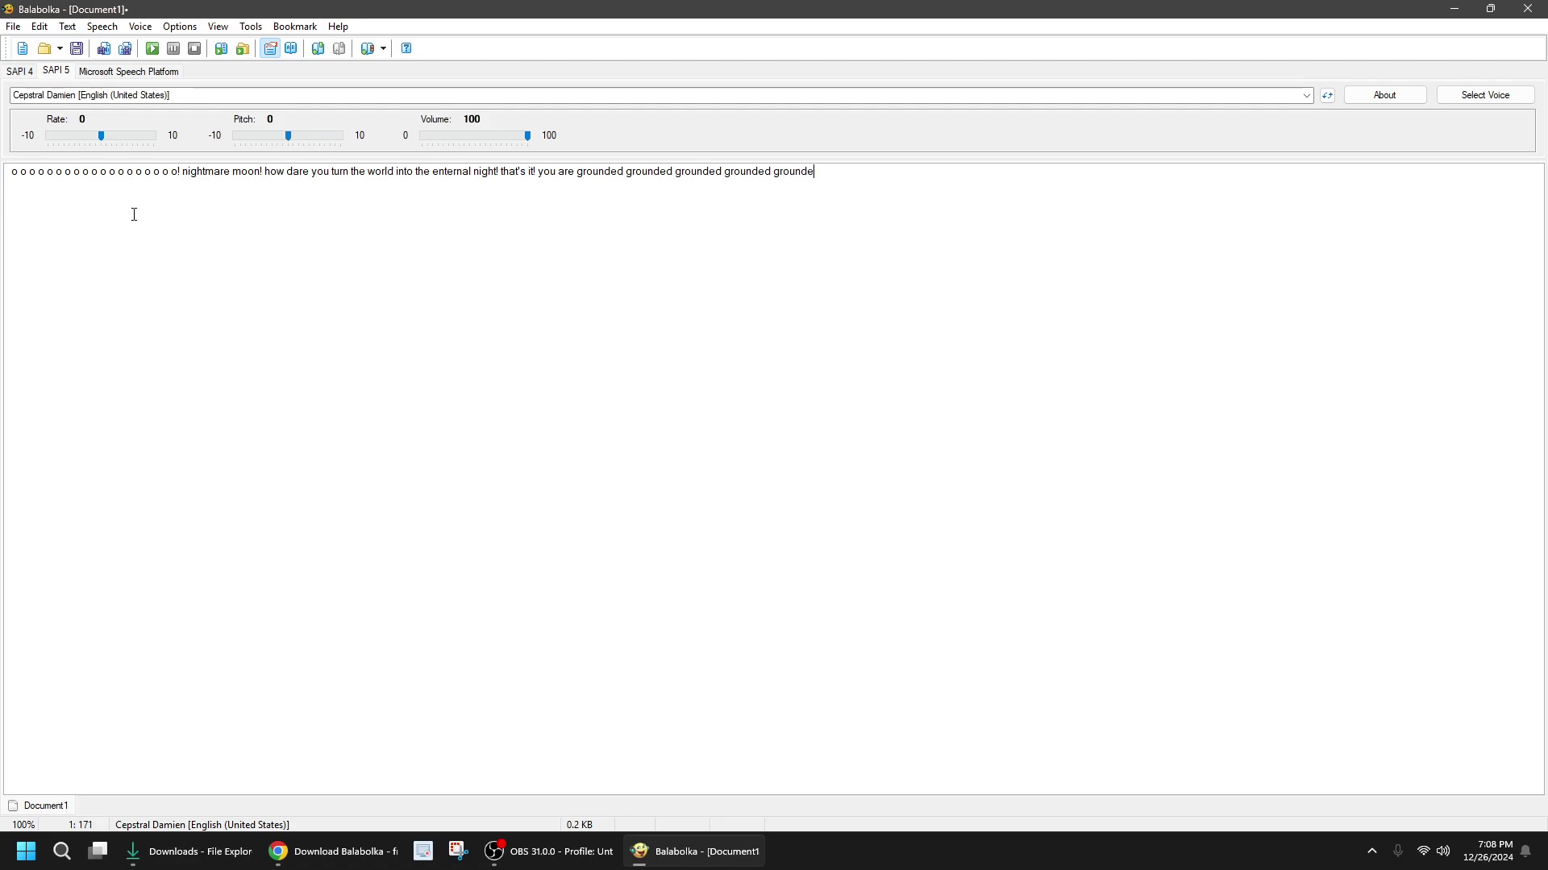
type("d for 1,000 ye")
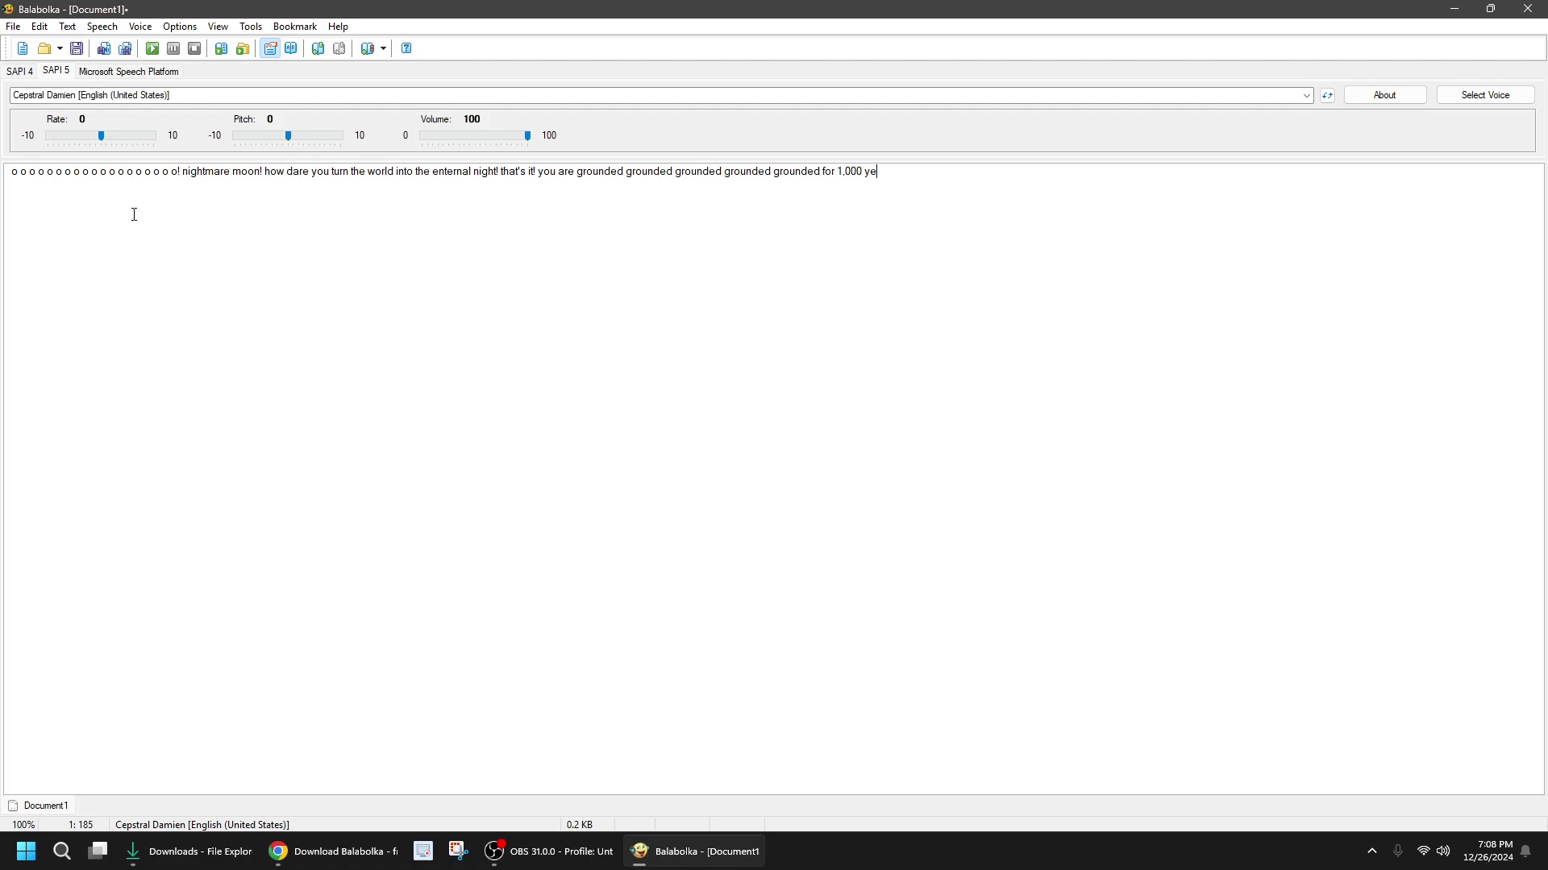
key("BackSpace")
key("BackSpace")
key("BackSpace")
key("BackSpace")
key("BackSpace")
key("BackSpace")
key("BackSpace")
type("one thousand")
type("years! go to your room")
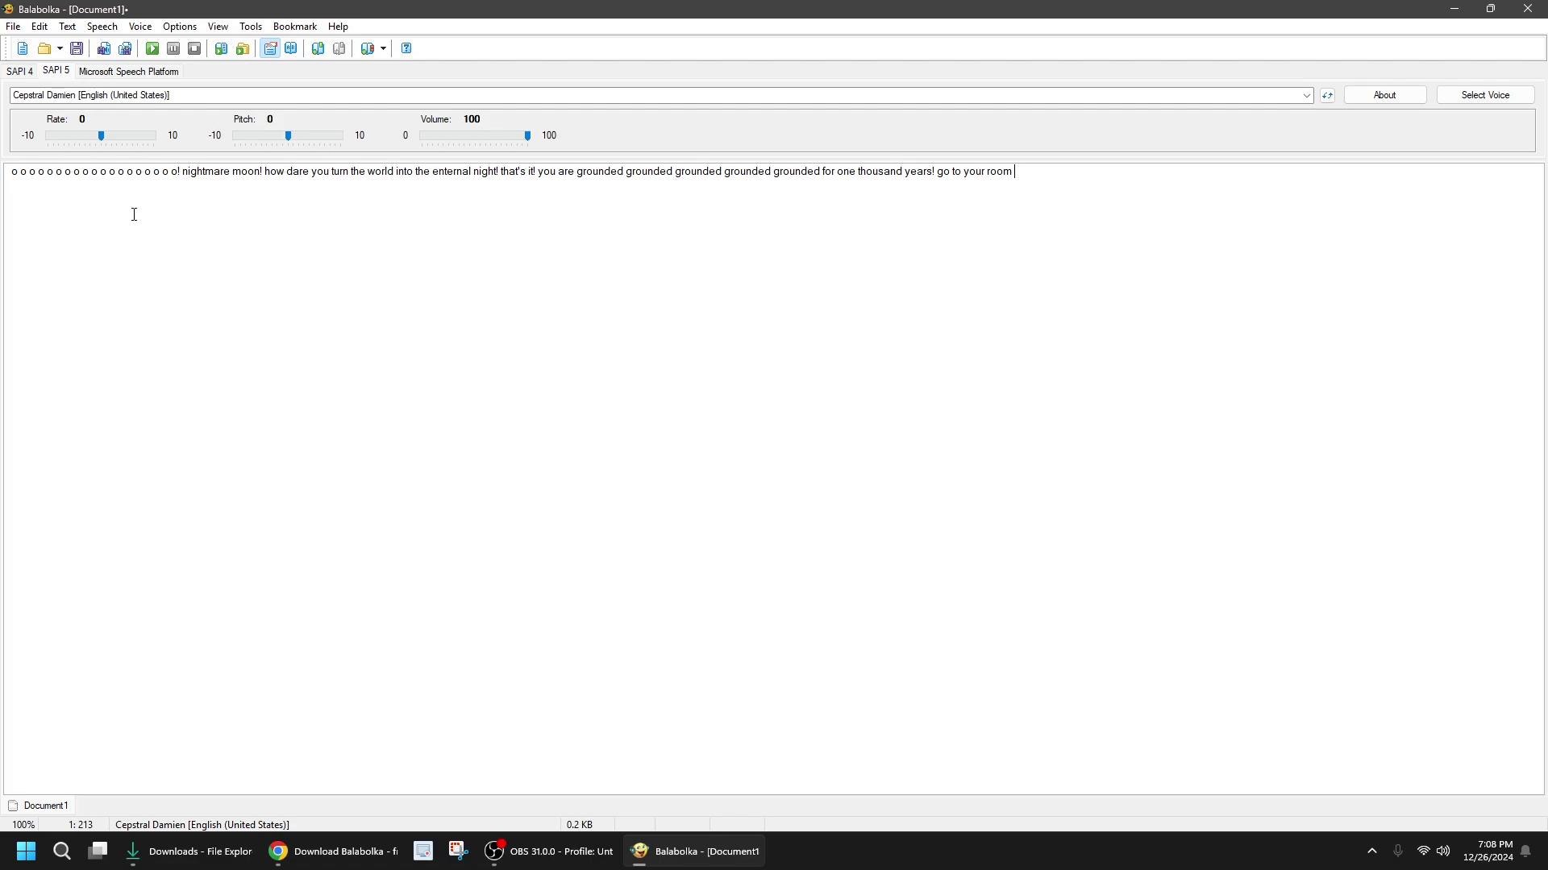
type(" right now!")
left_click(152, 49)
Open Wrapper Offline from the desktop, maximize it without its developer tools, and start a new video in the Comedy World theme
left_click(1454, 9)
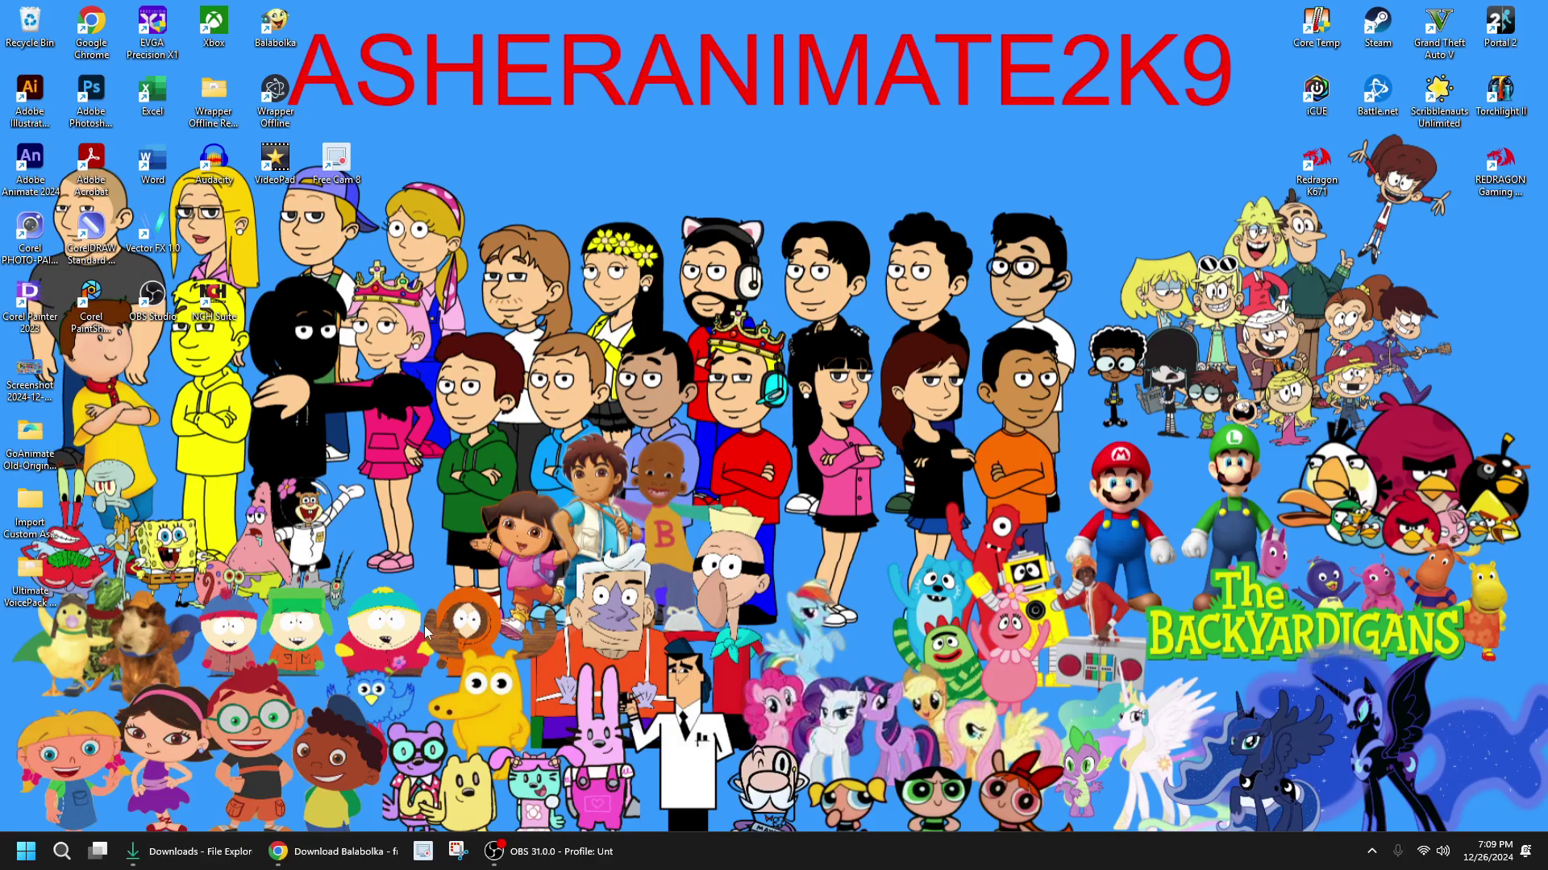
double_click(281, 105)
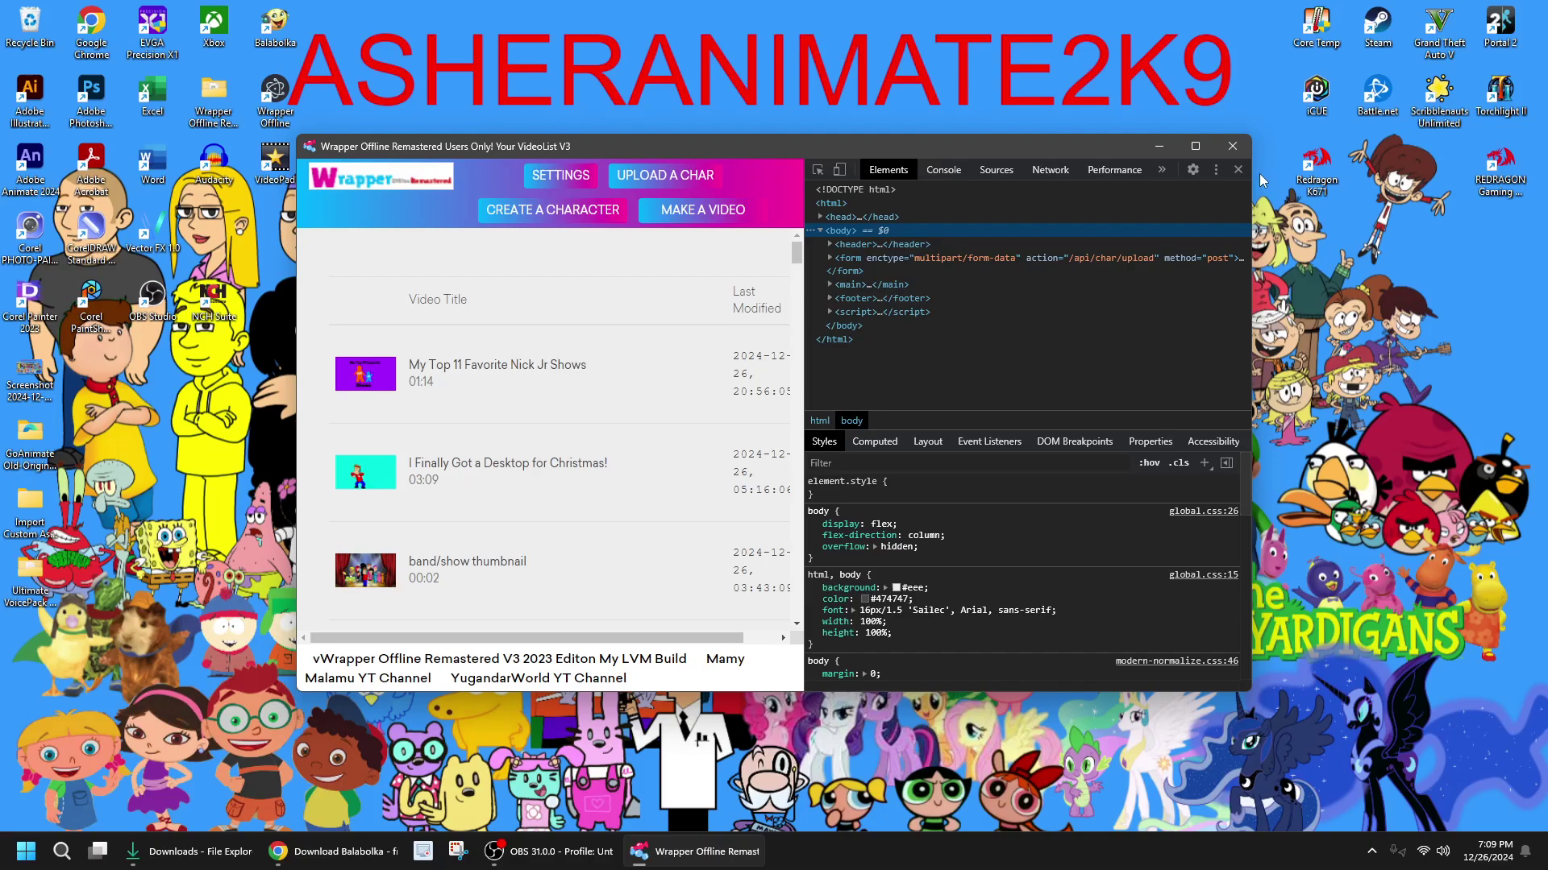
left_click(1238, 170)
left_click(1196, 146)
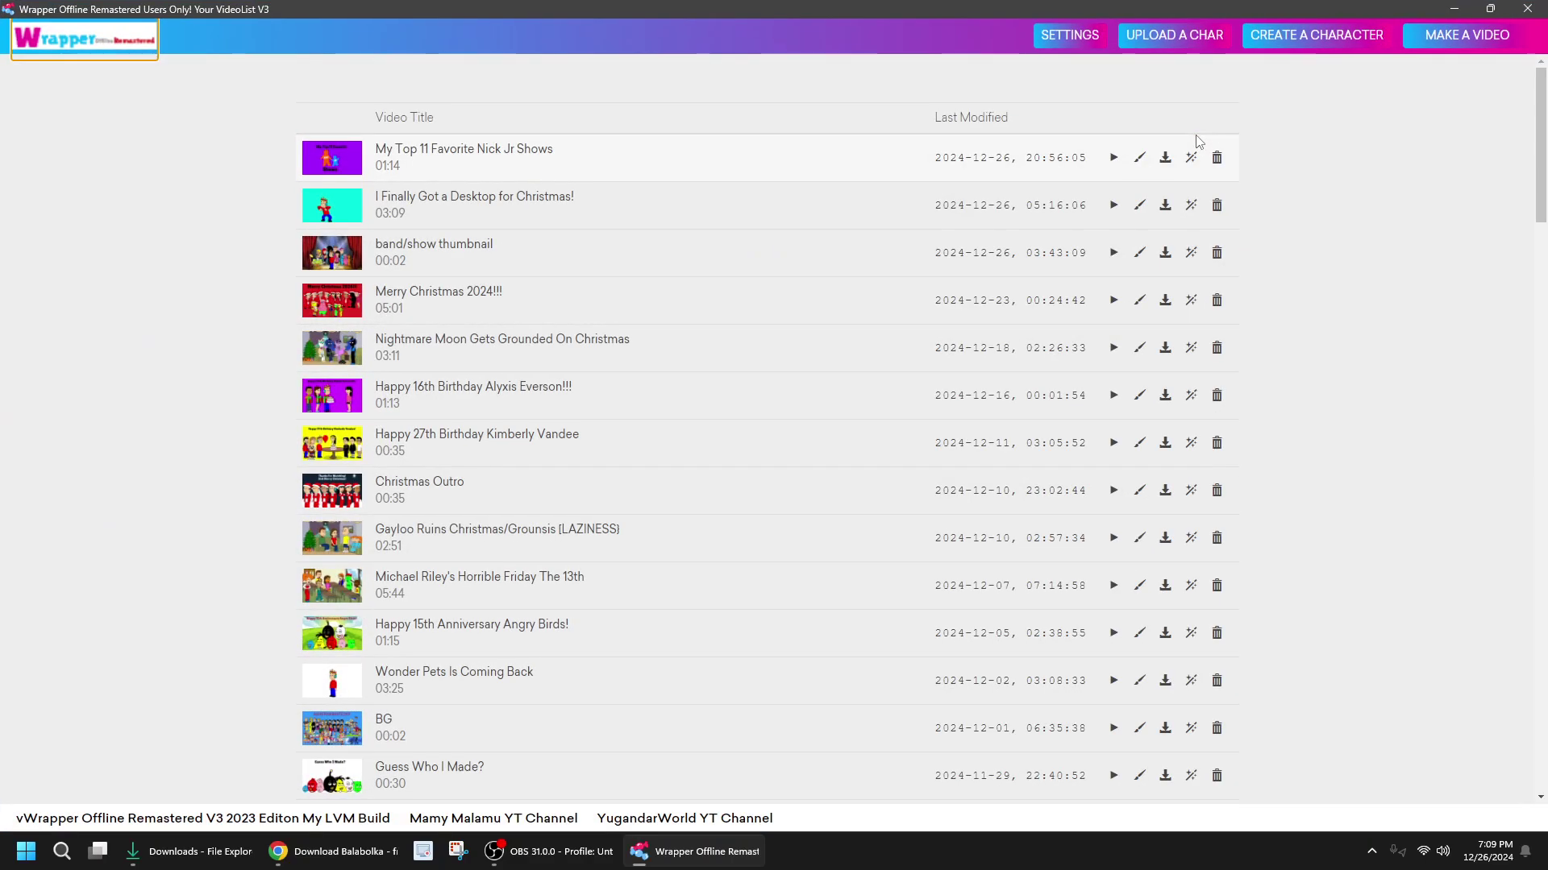
left_click(1479, 36)
left_click(266, 233)
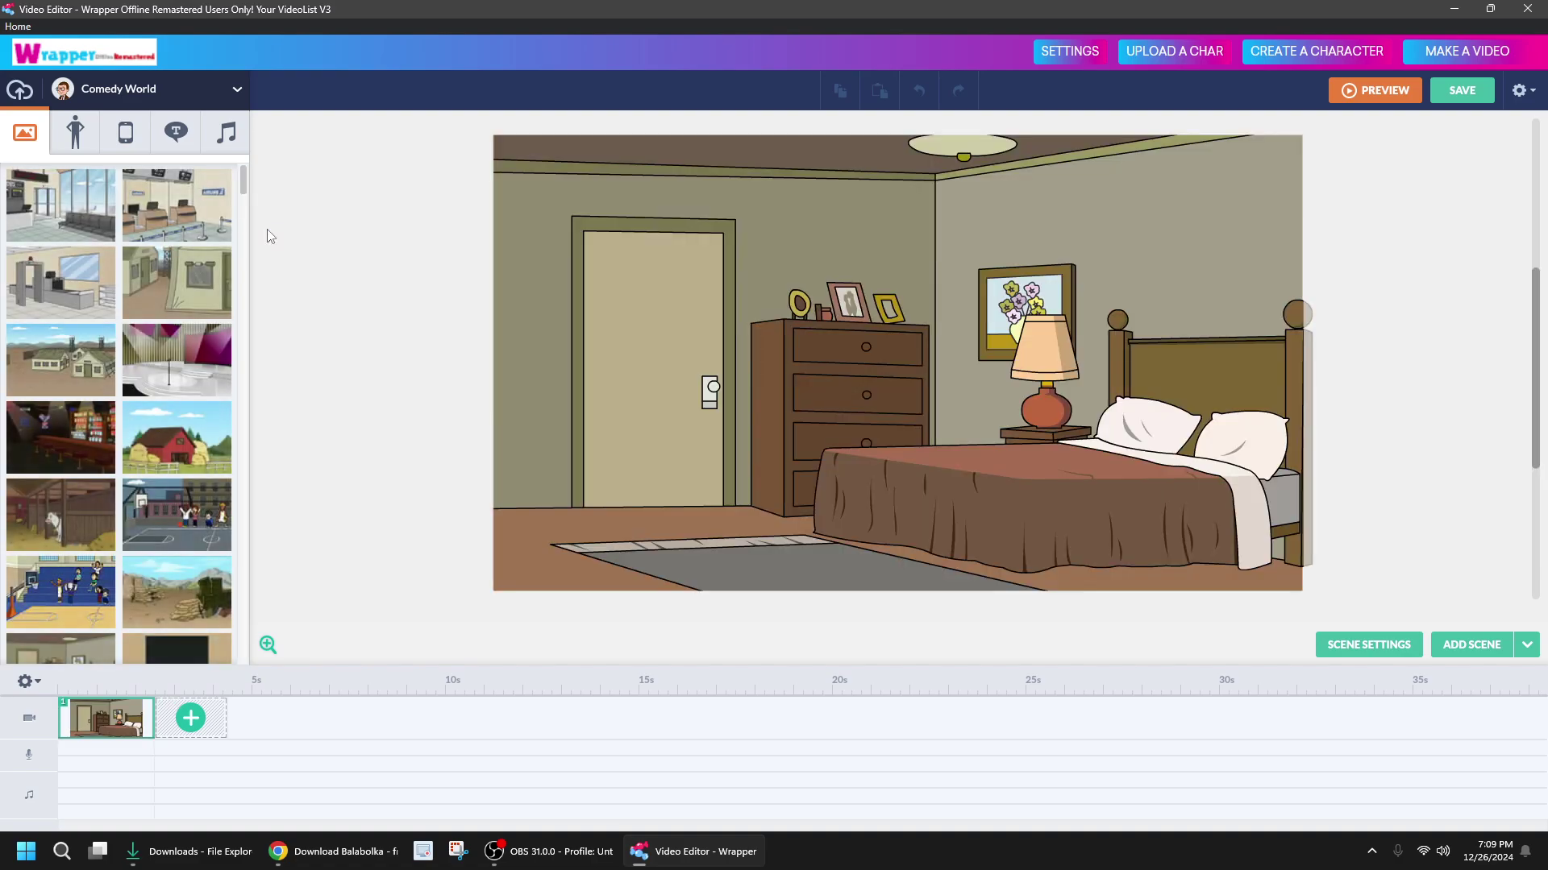
Clear the bedroom backdrop from the scene and set the scene's background color to near-black 1A1A1A
left_click(699, 268)
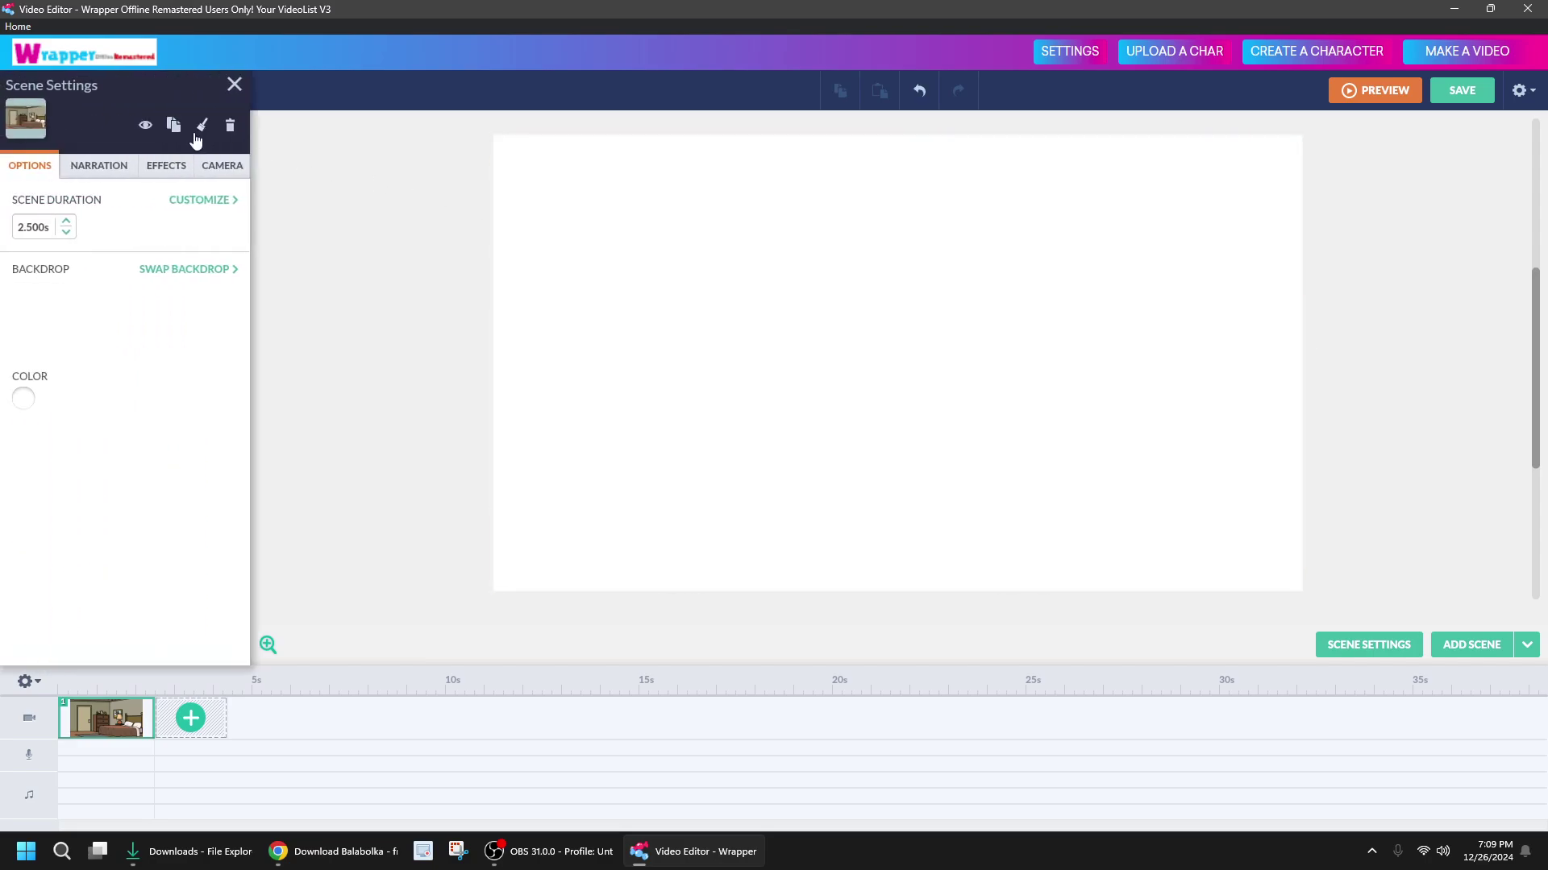
left_click(23, 398)
left_click(66, 495)
left_click(100, 425)
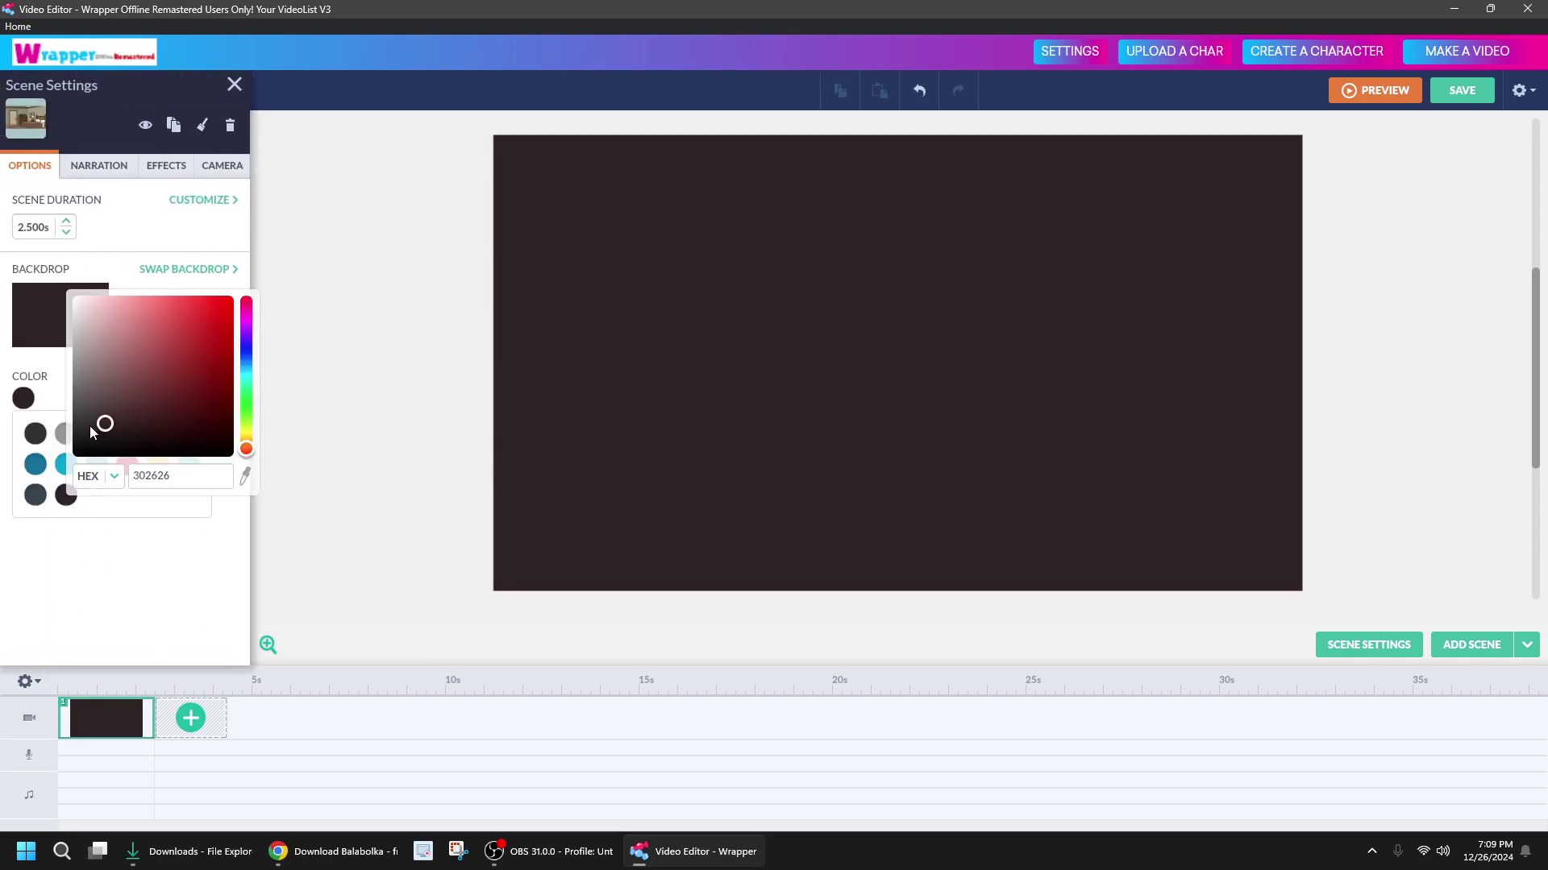
left_click_drag(91, 433, 72, 443)
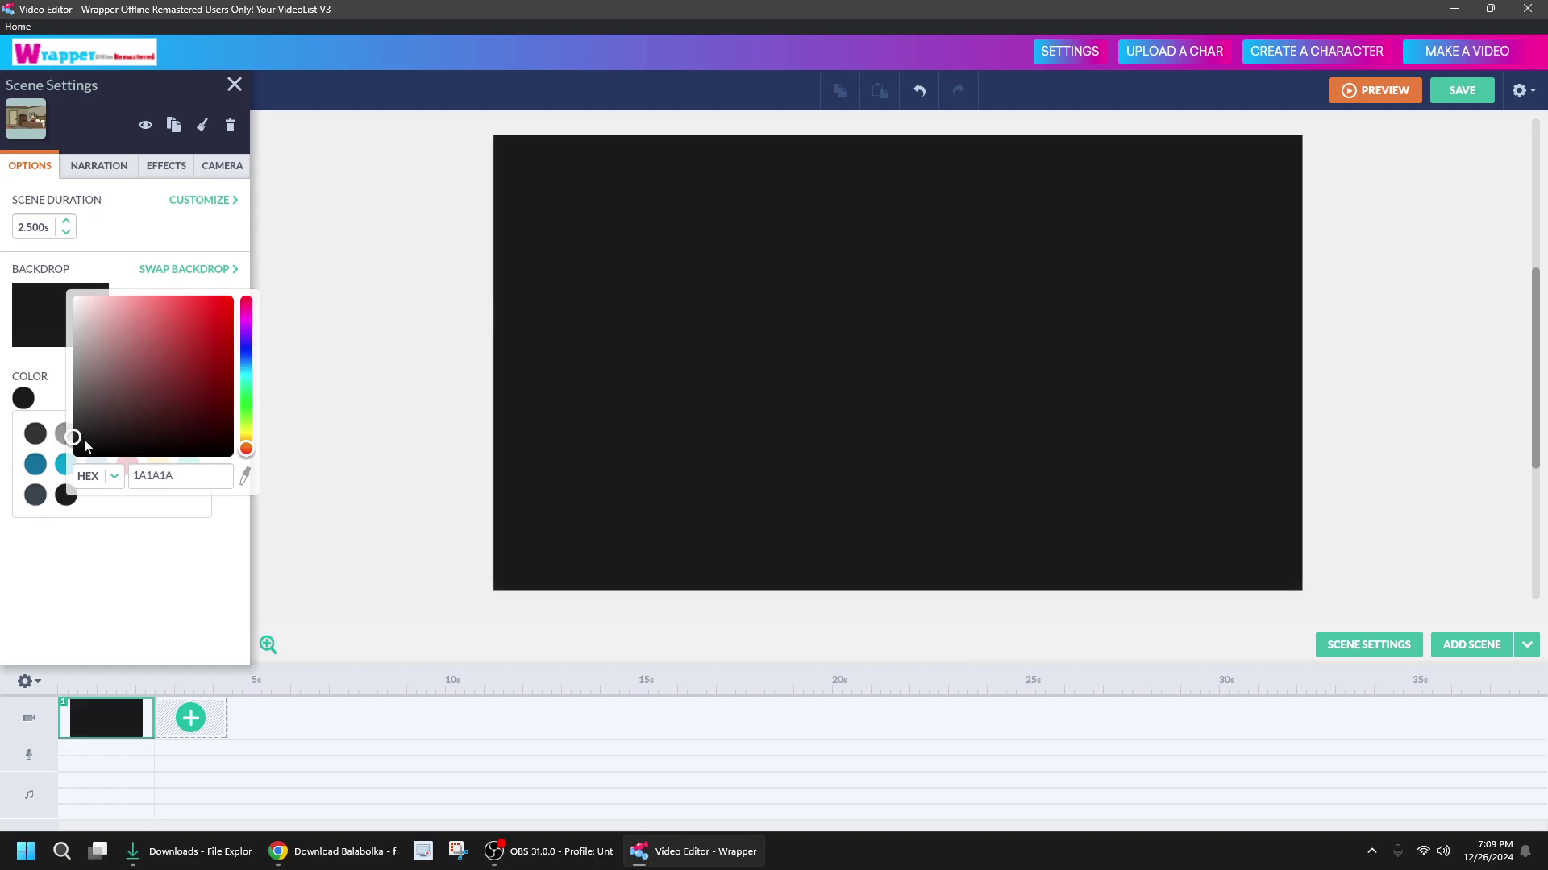
left_click(451, 341)
left_click(449, 339)
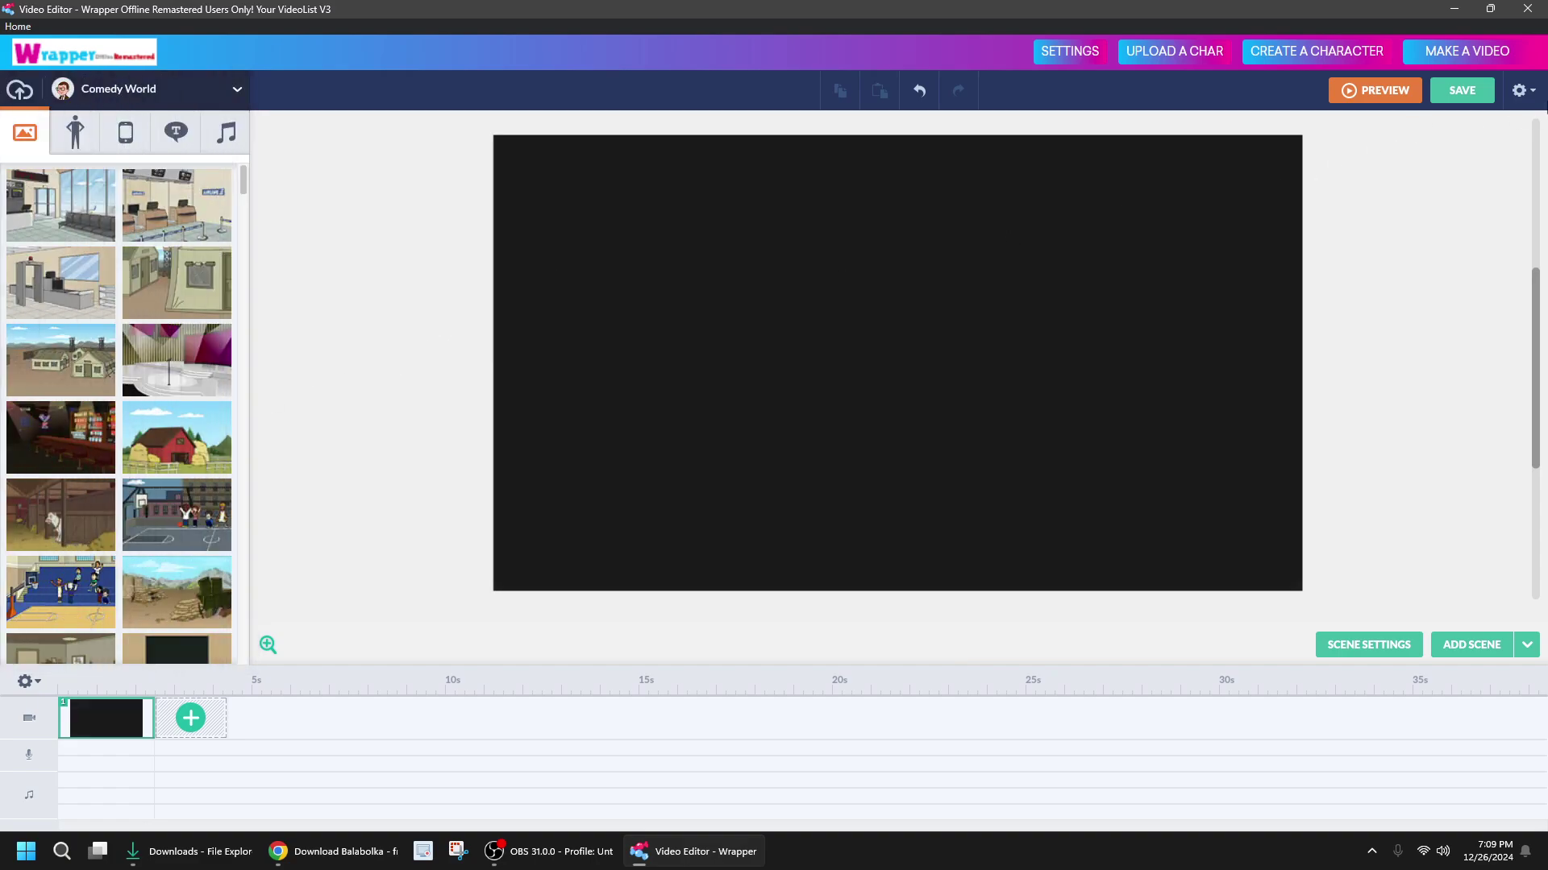
Add the custom white unicorn character with the crown and multicolored hair to the scene and move it down
left_click(75, 131)
scroll(157, 380, "down", 10)
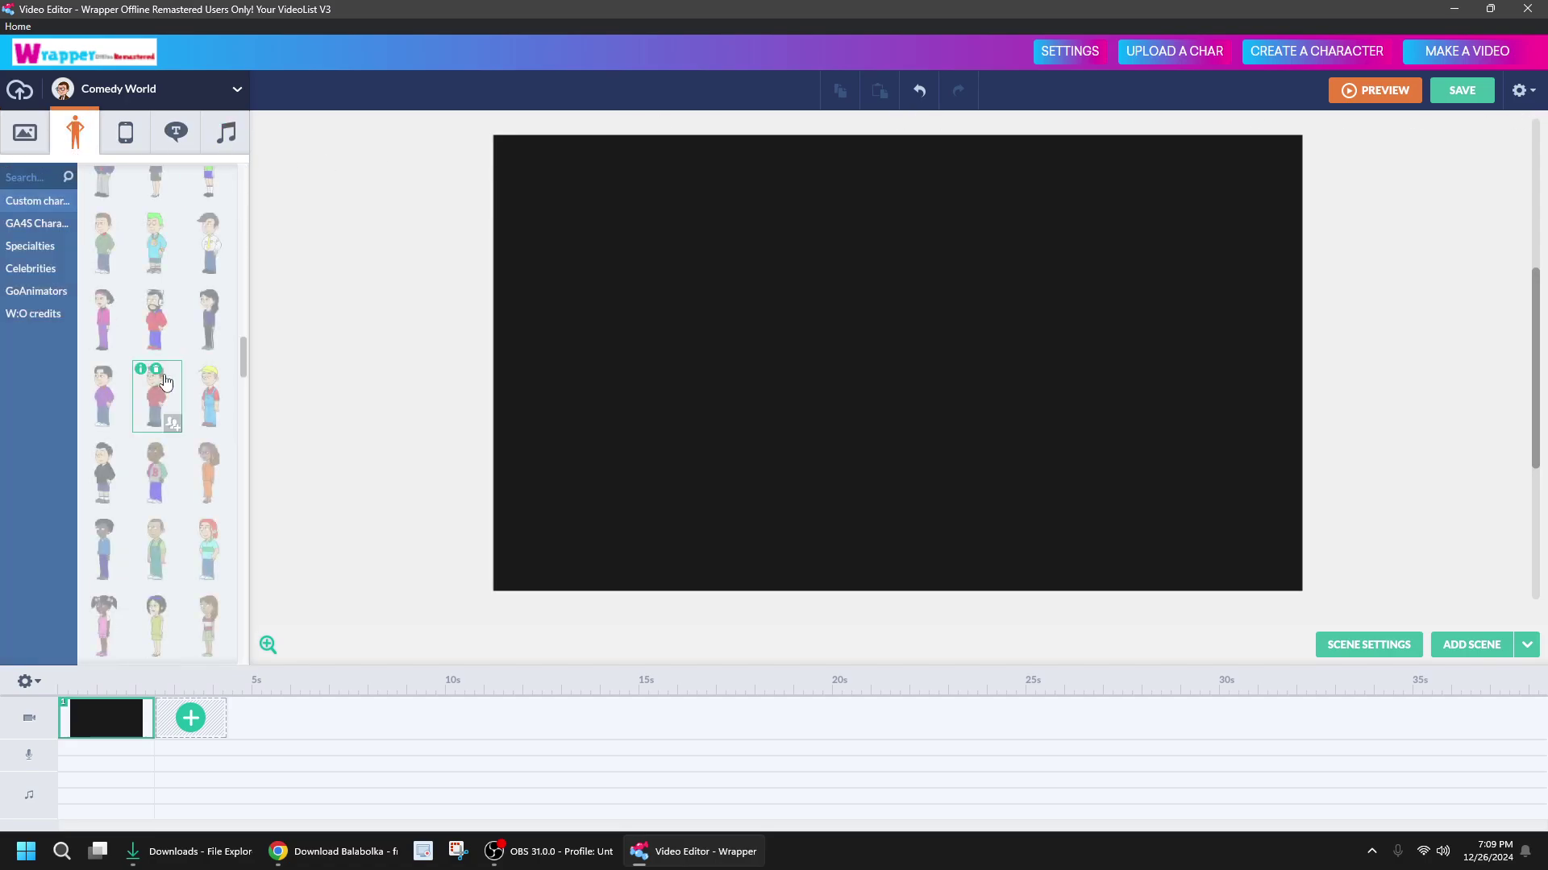
scroll(166, 381, "down", 5)
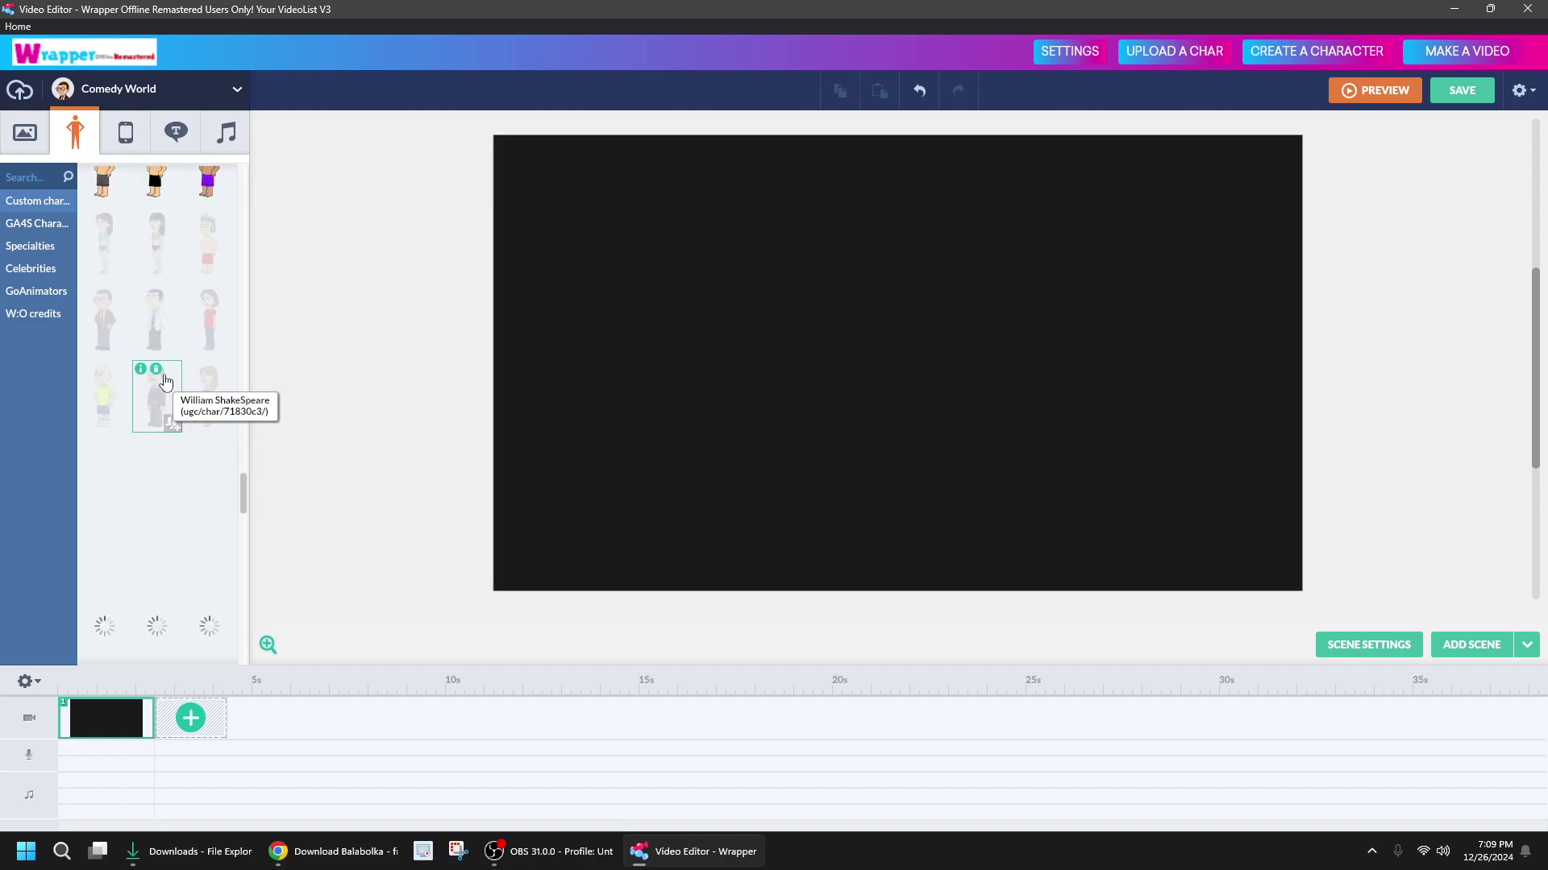
scroll(166, 381, "down", 10)
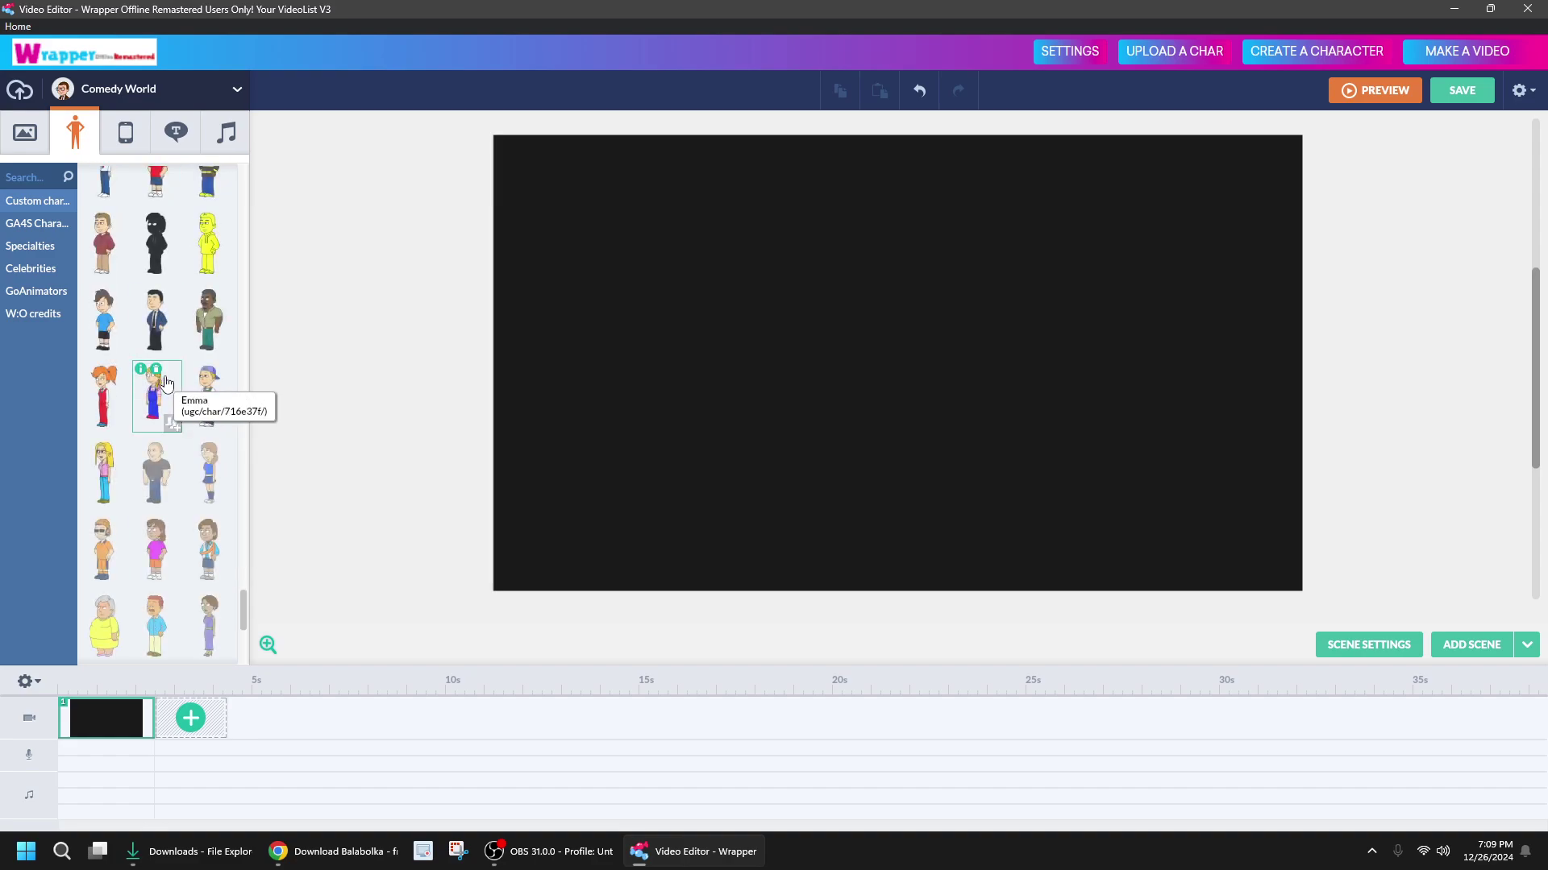
left_click(211, 469)
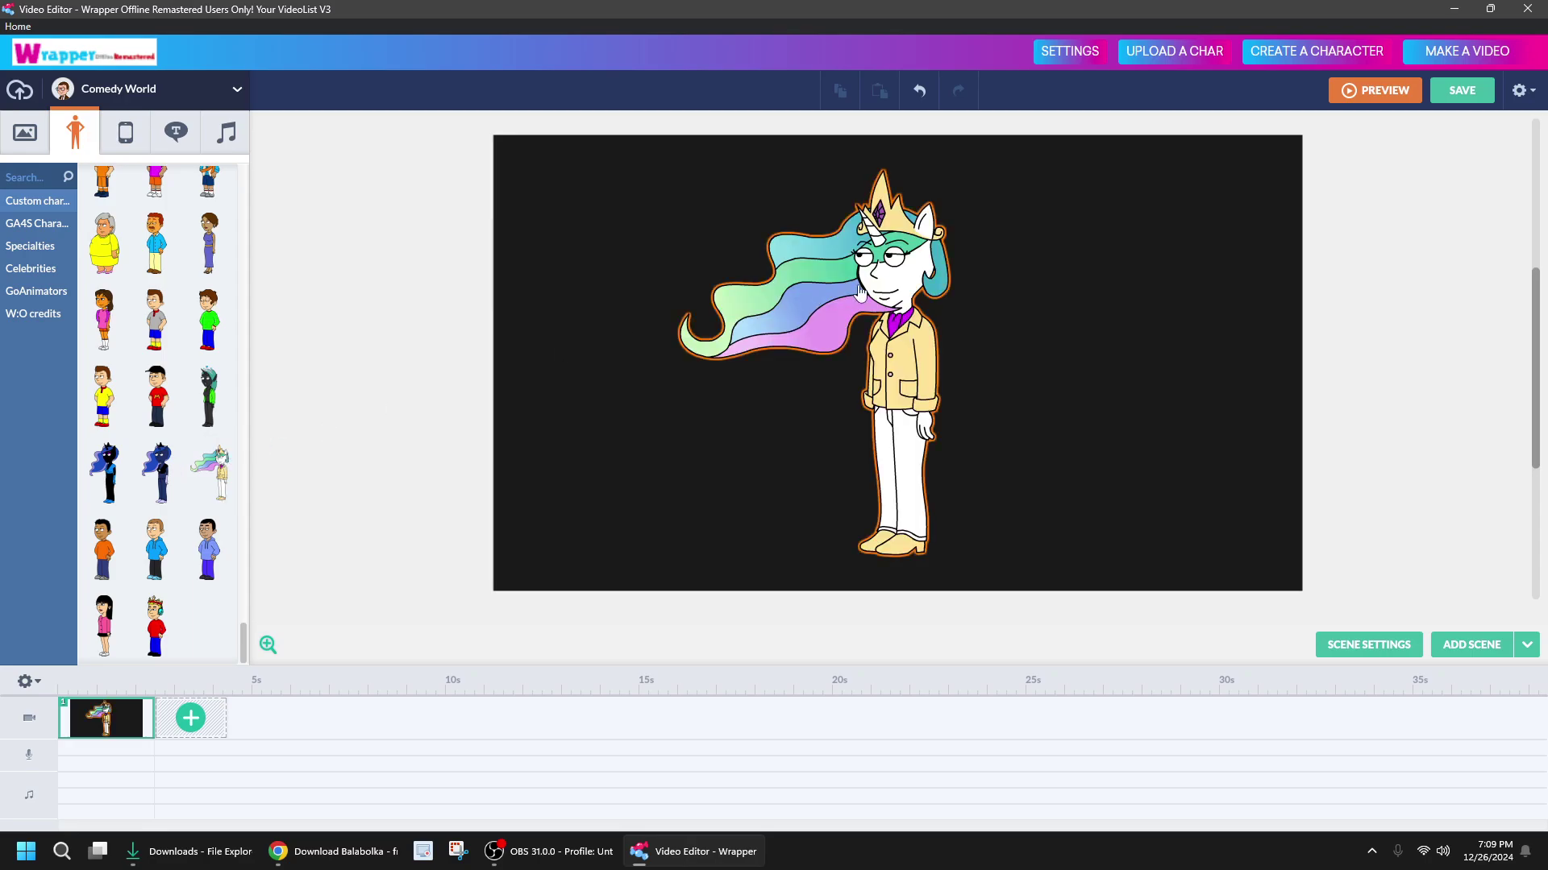
left_click(819, 330)
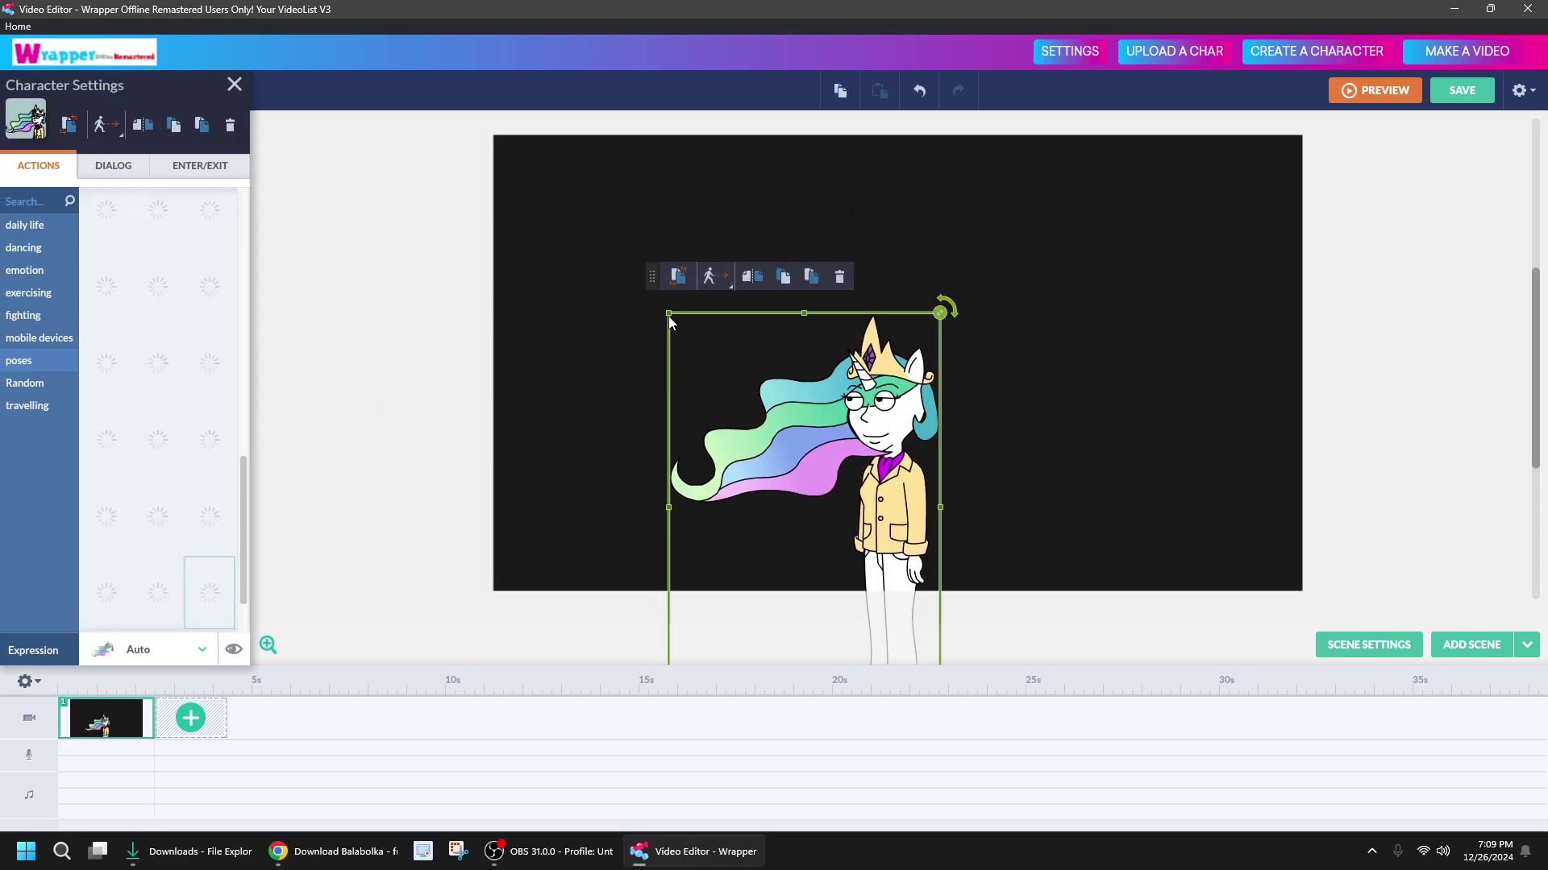
Search the unicorn character's actions for "cheer" and for "furious", and apply the first furious action
left_click(46, 203)
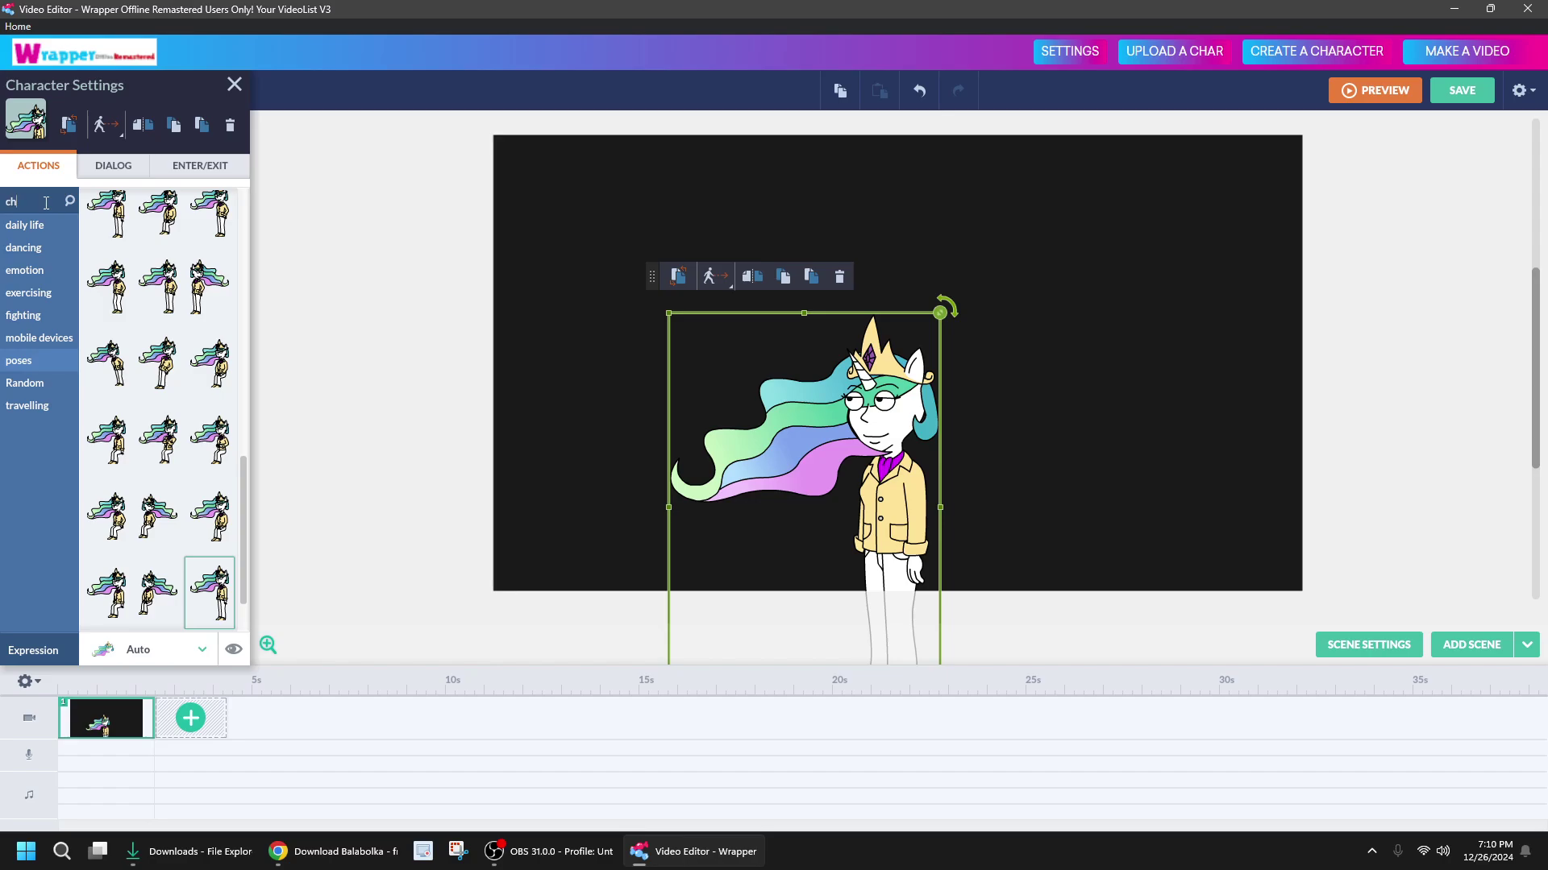
type("cheer")
key("Return")
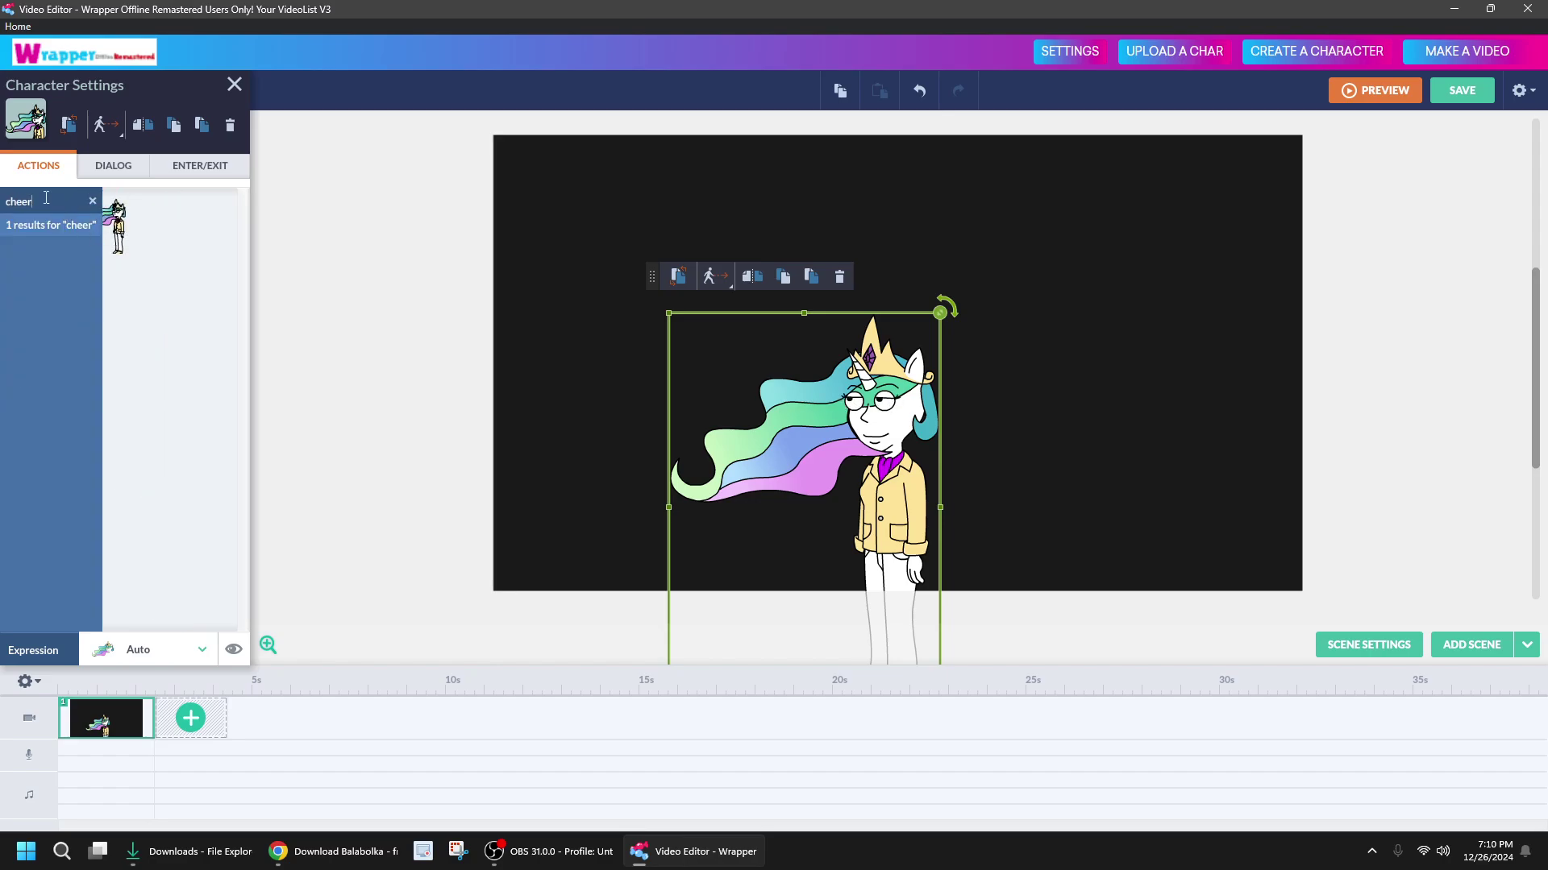
left_click_drag(66, 203, 3, 201)
key("BackSpace")
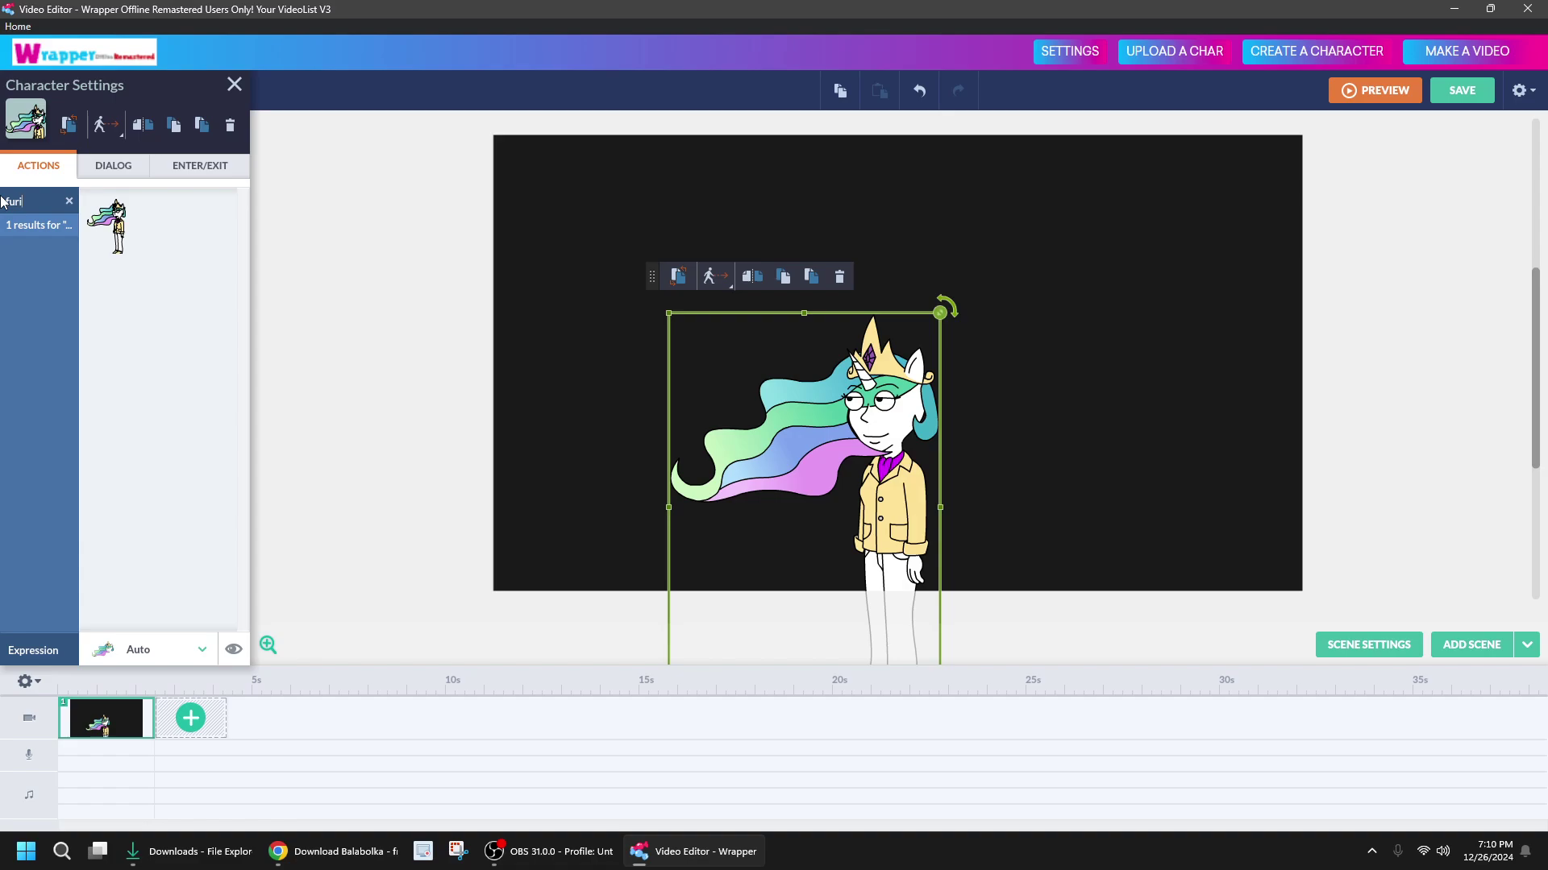
key("Return")
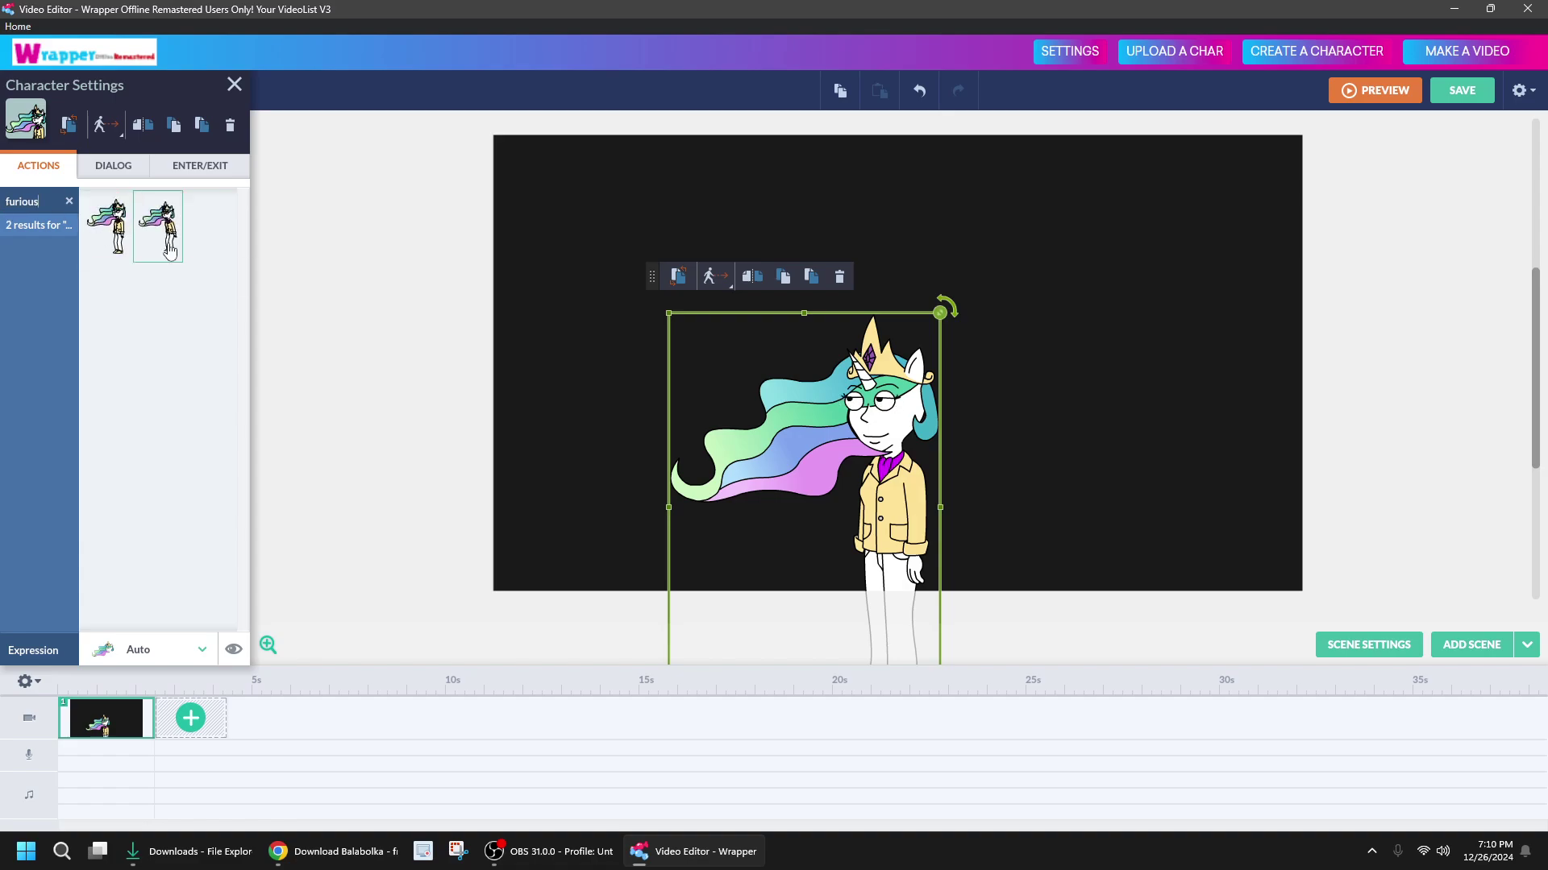
left_click(125, 240)
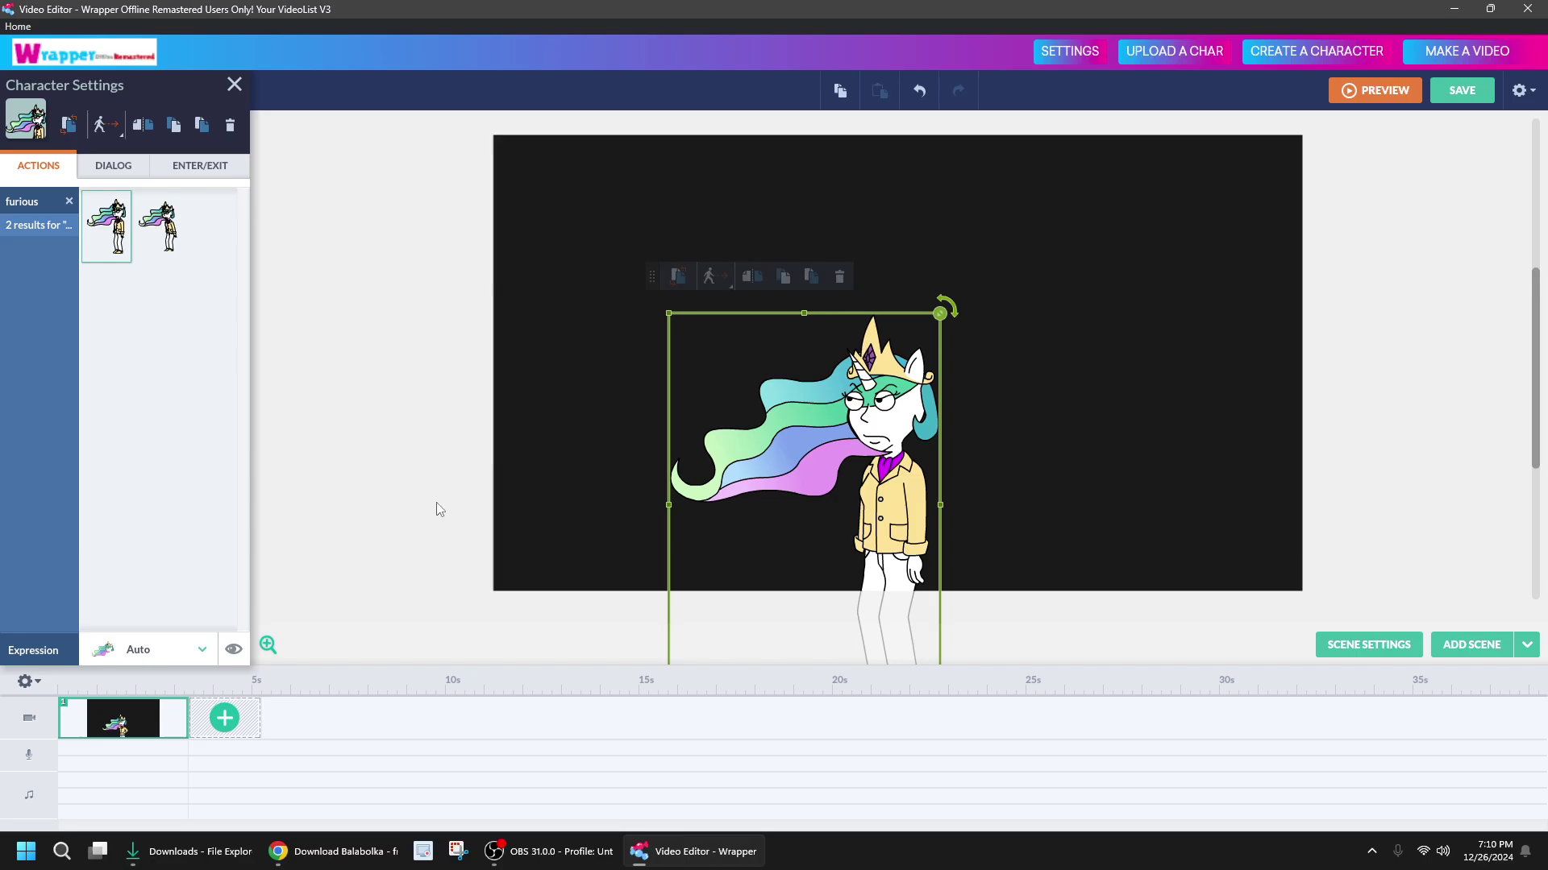
Enlarge the unicorn character to a head-and-torso shot and shift it slightly toward the scene's left side
left_click_drag(939, 312, 1077, 272)
left_click(913, 291)
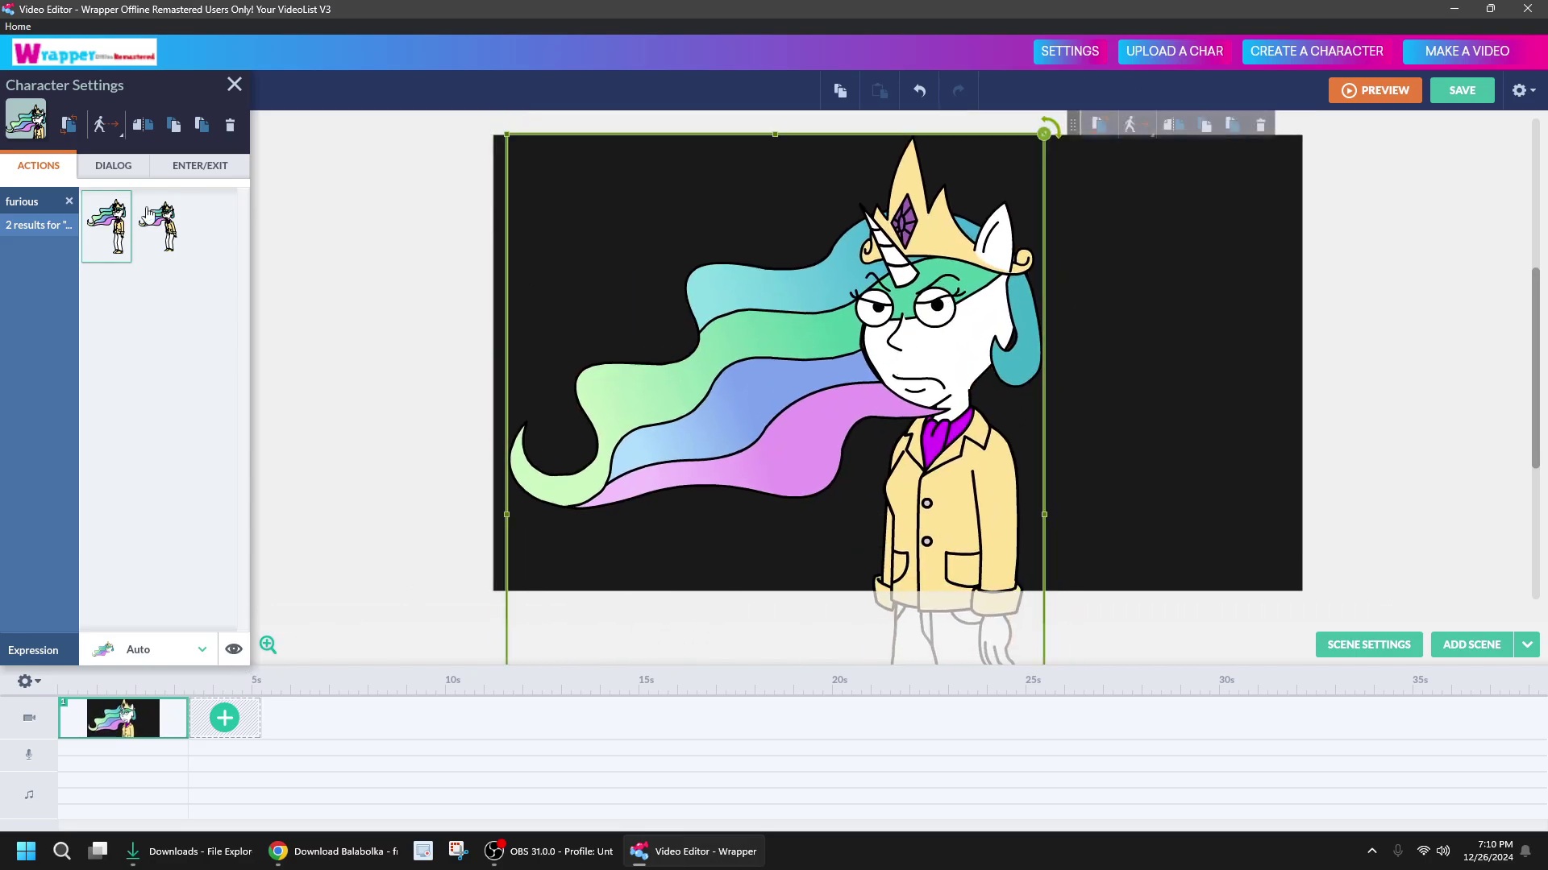
left_click_drag(914, 291, 891, 291)
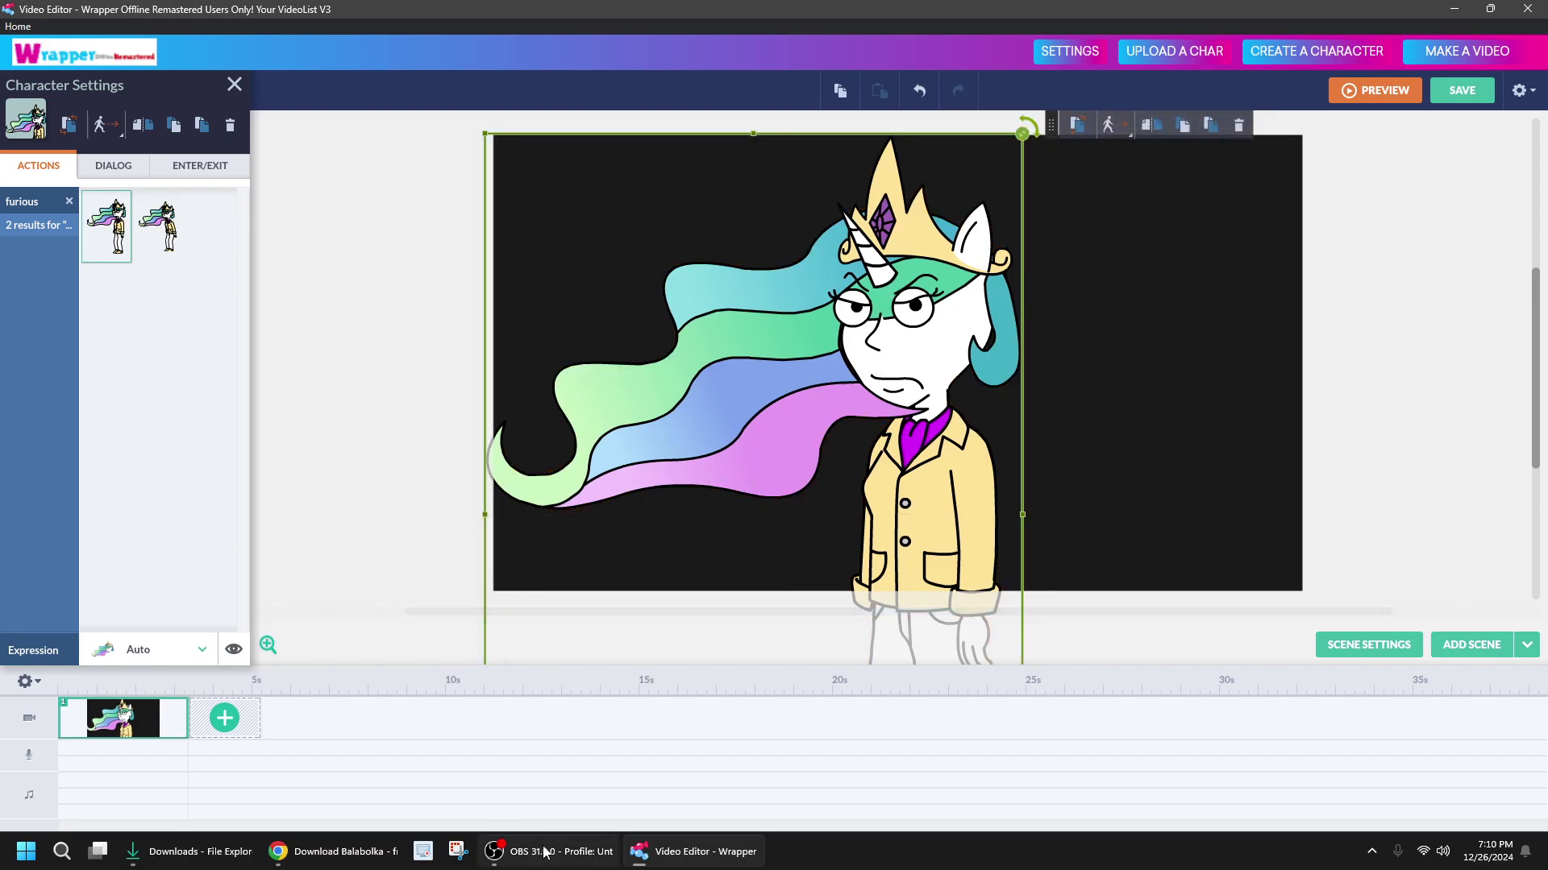
Show the desktop and open Balabolka
left_click(1544, 867)
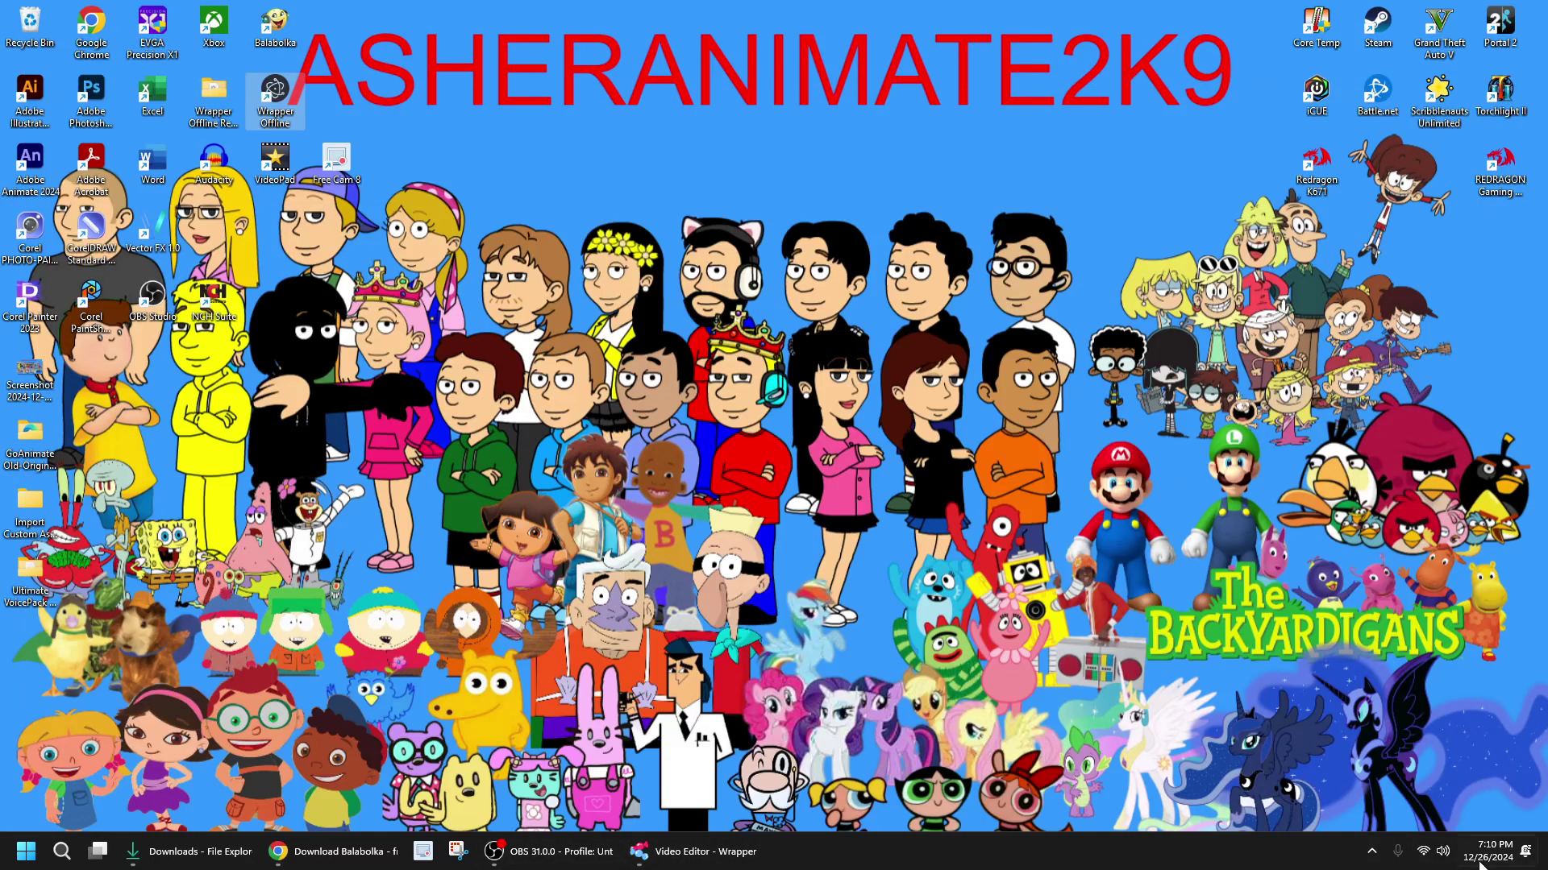
double_click(276, 24)
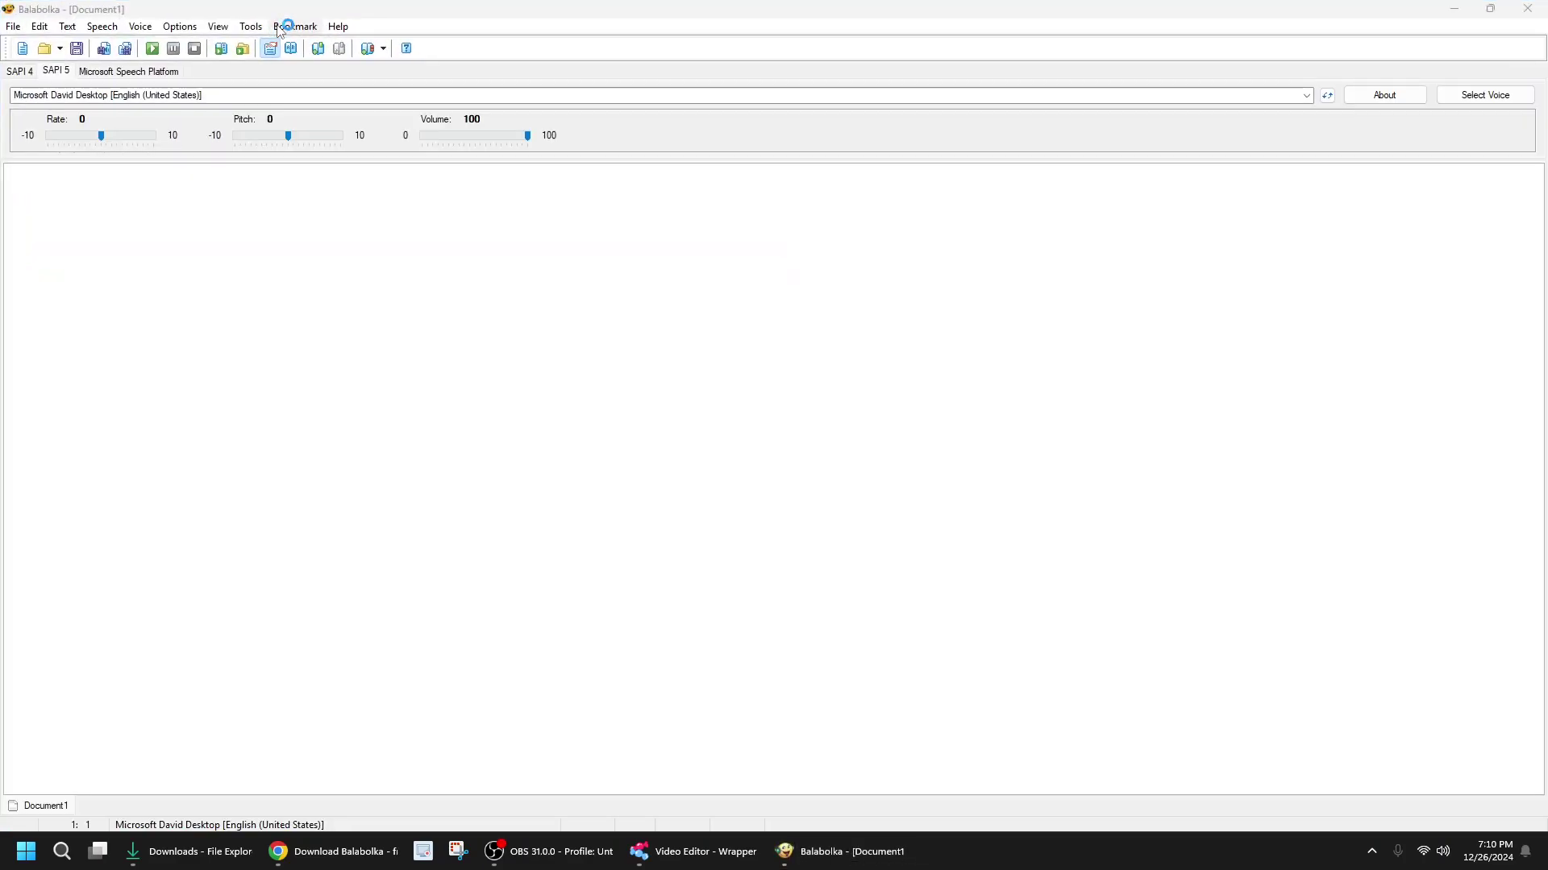
left_click(570, 851)
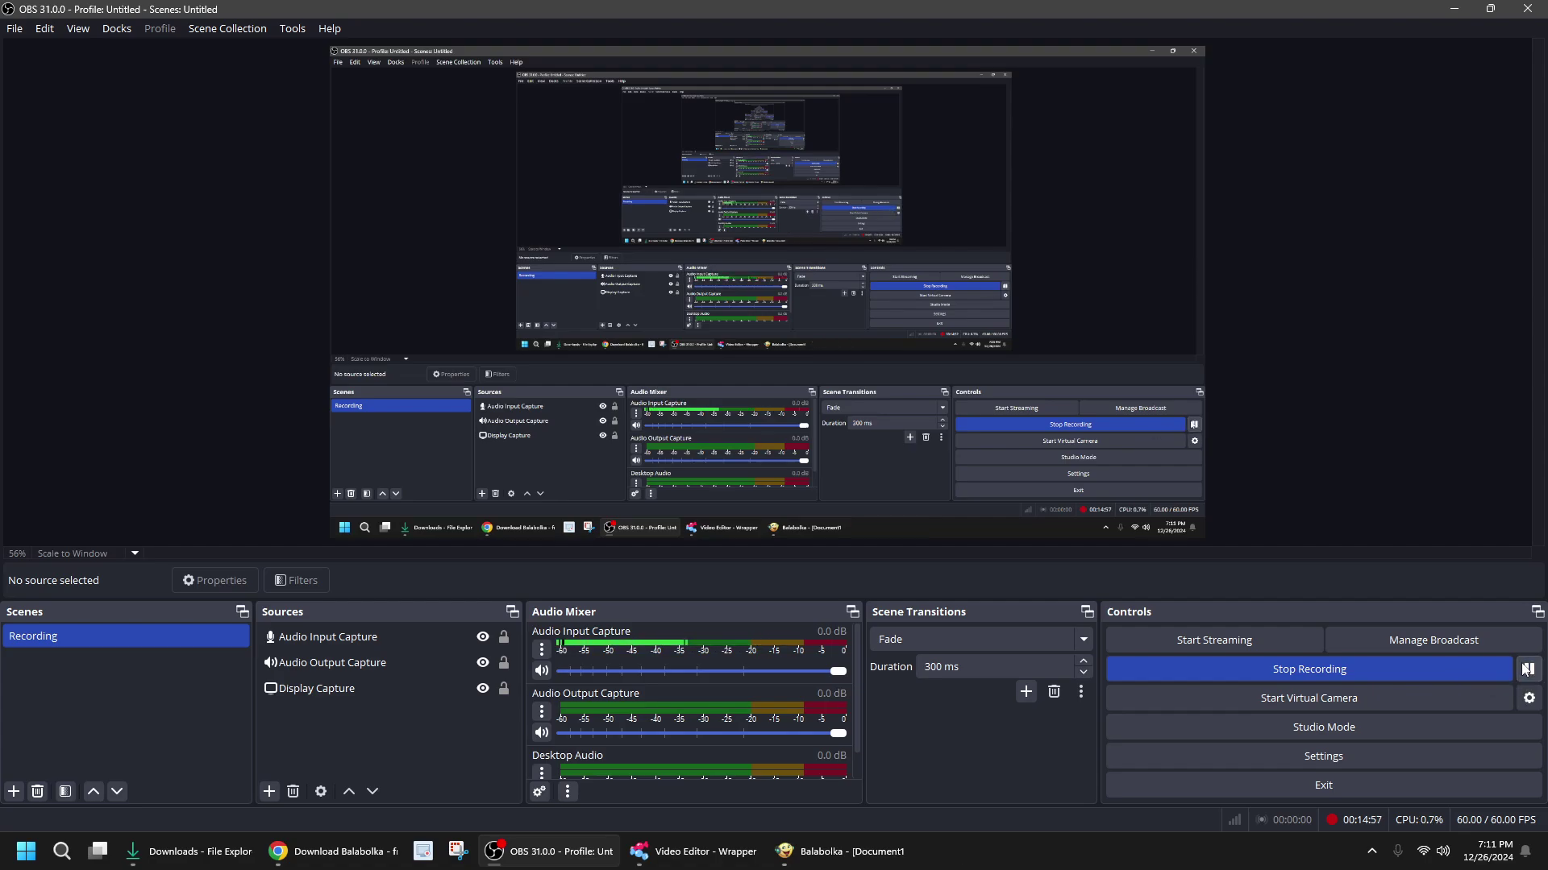
left_click(1455, 8)
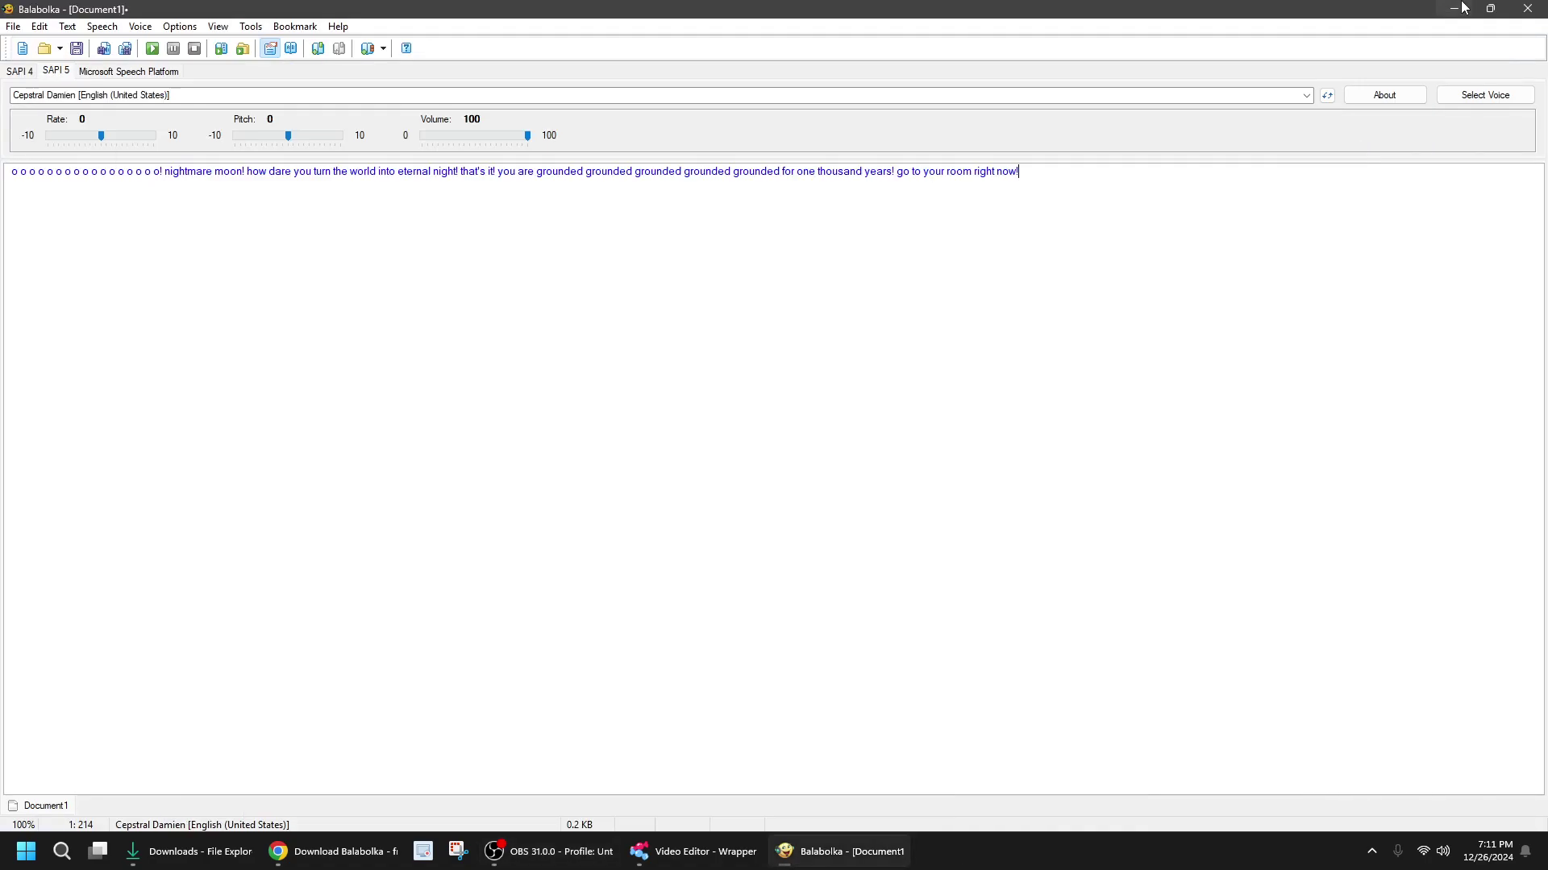
Switch back to Wrapper Offline, nudge the unicorn character's position slightly to the right and deselect it
left_click(671, 860)
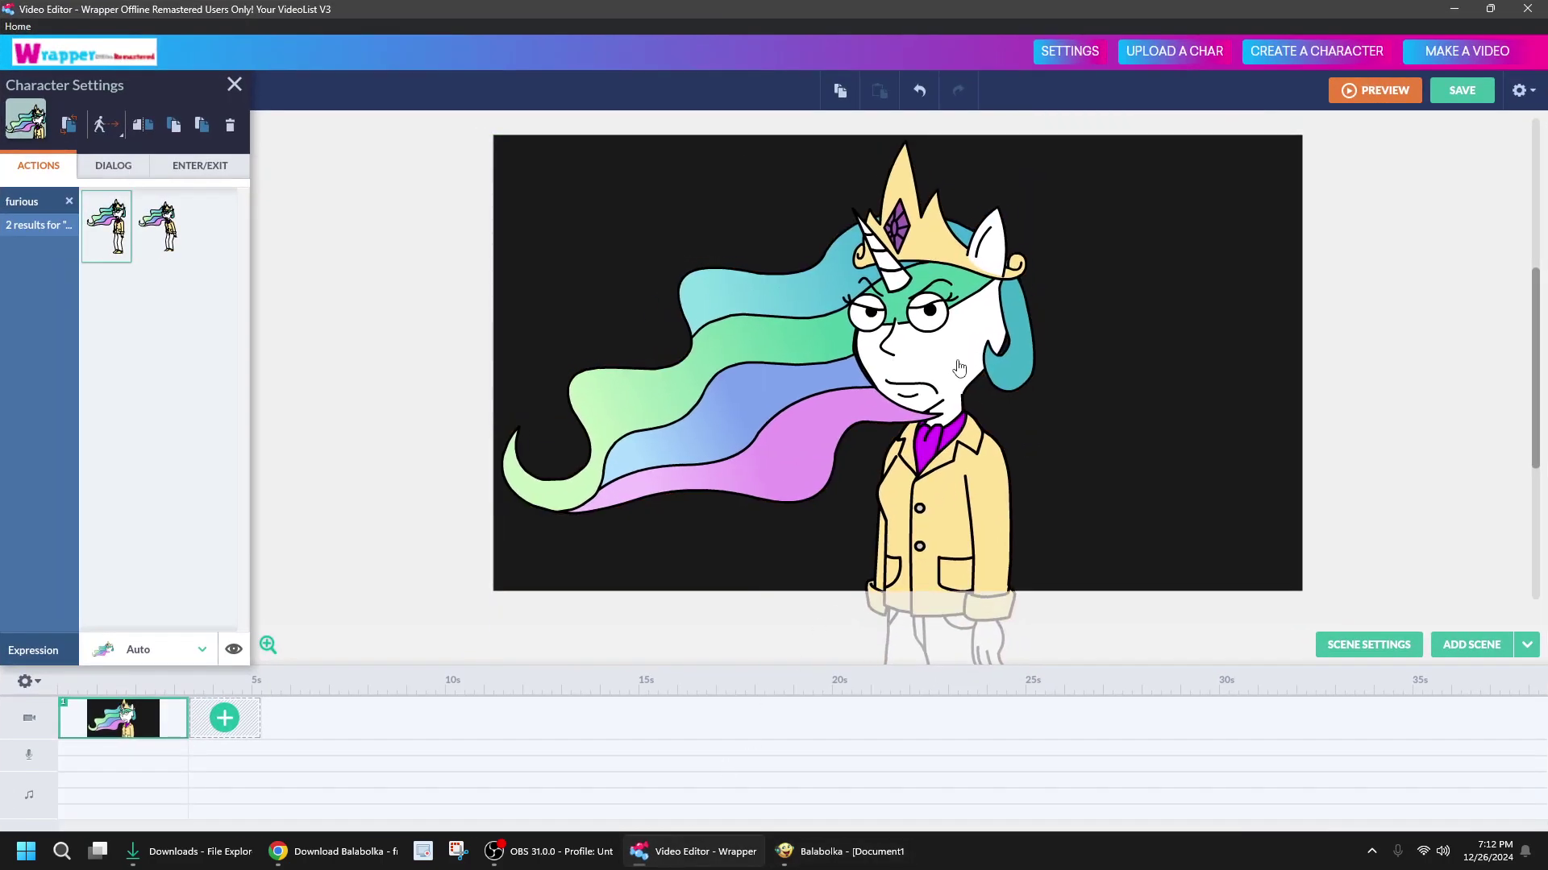
left_click(570, 402)
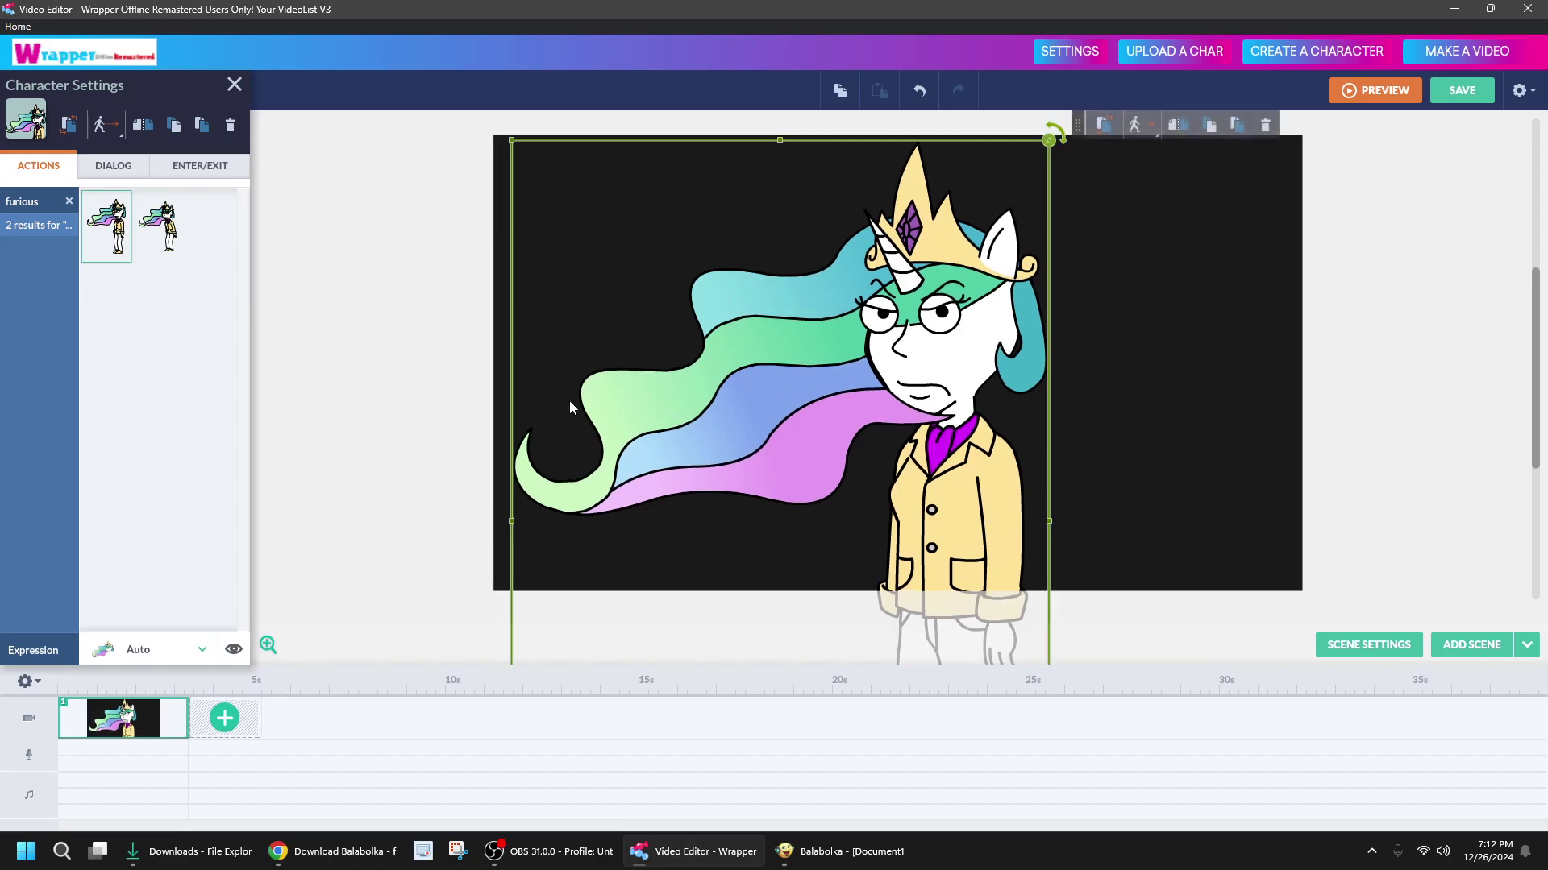
left_click(479, 335)
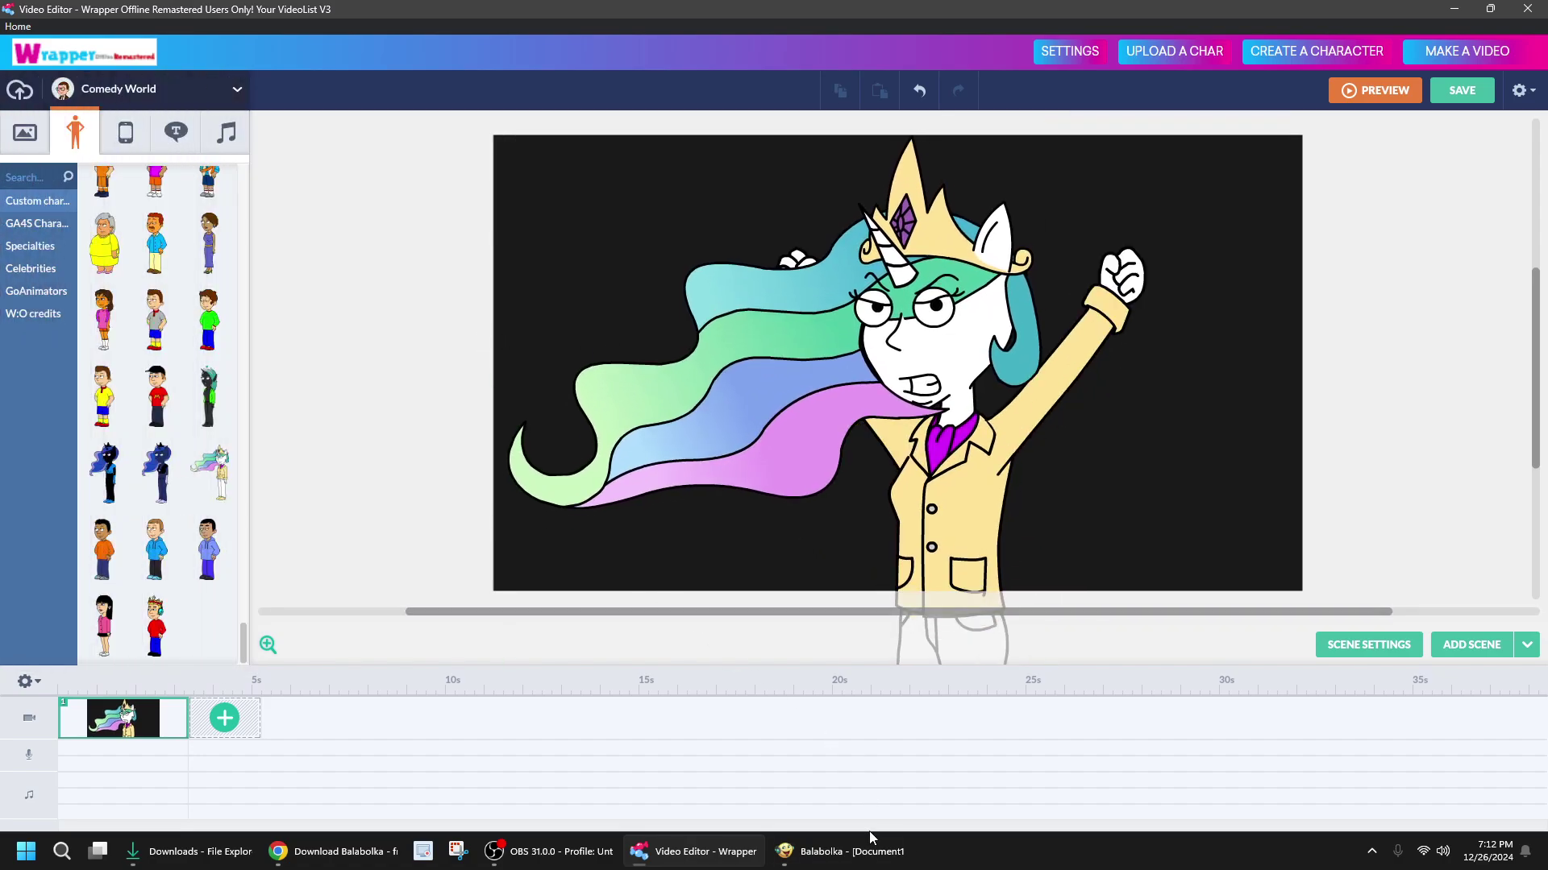
Switch to Balabolka and try to split and convert the Damien text to WAV audio files without an output folder
left_click(869, 848)
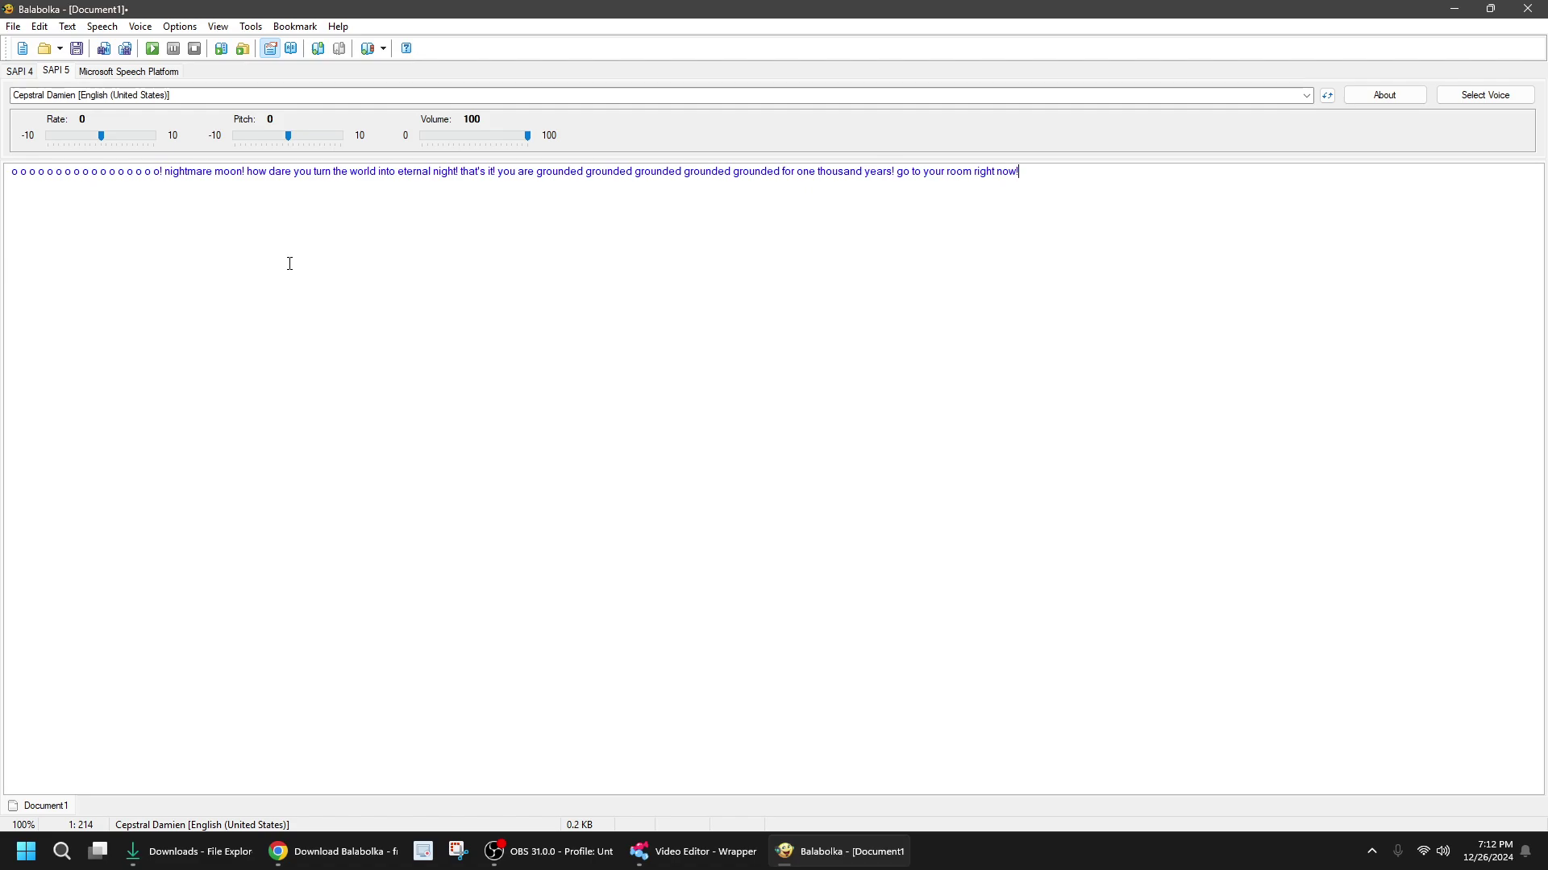
left_click(13, 26)
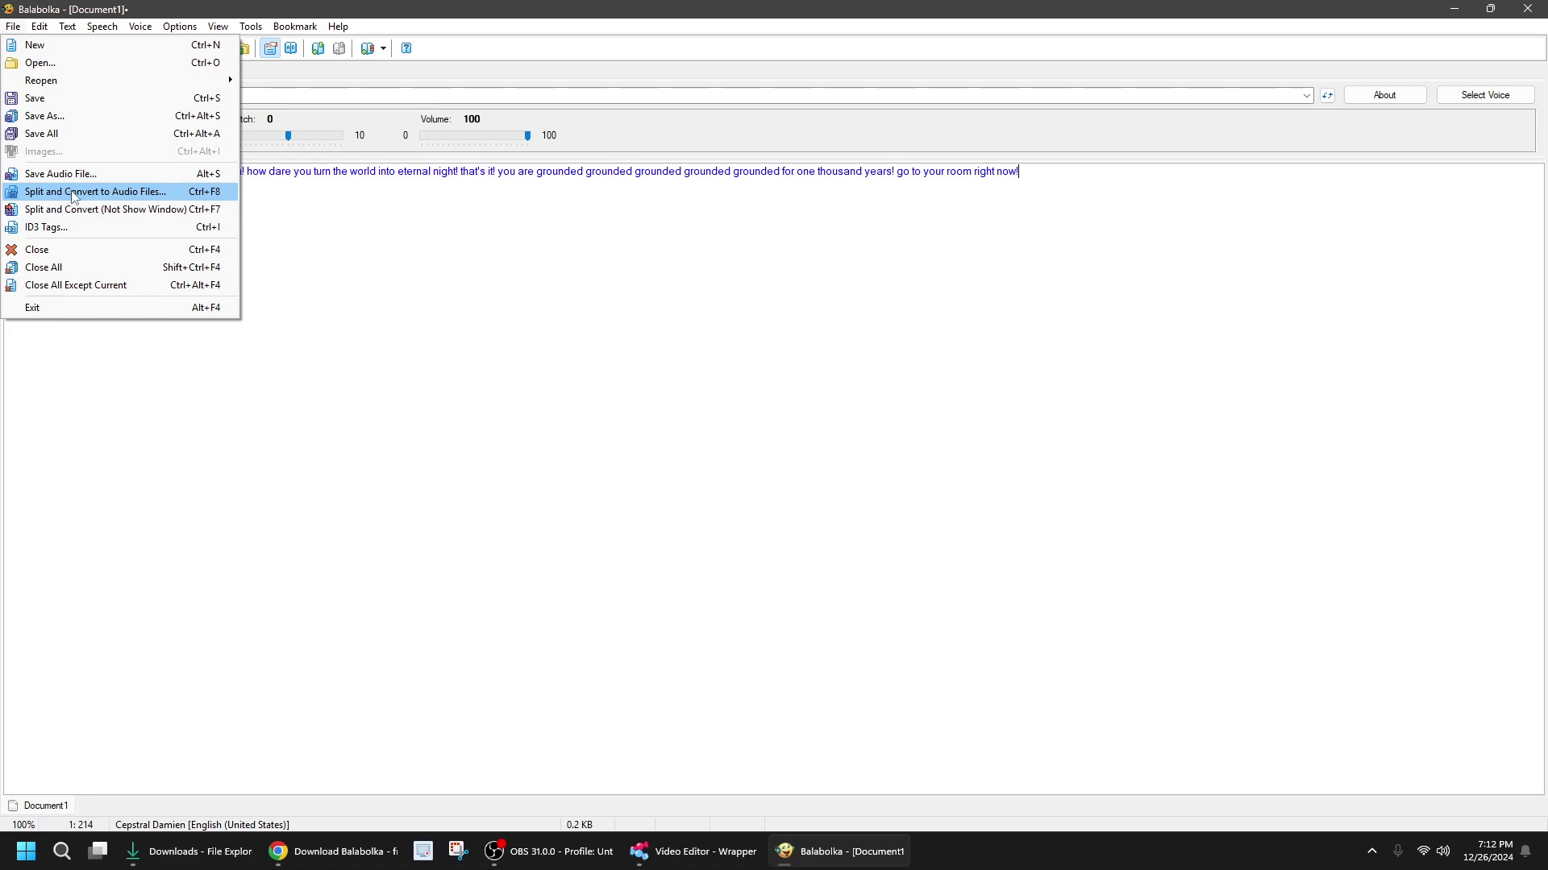
left_click(125, 199)
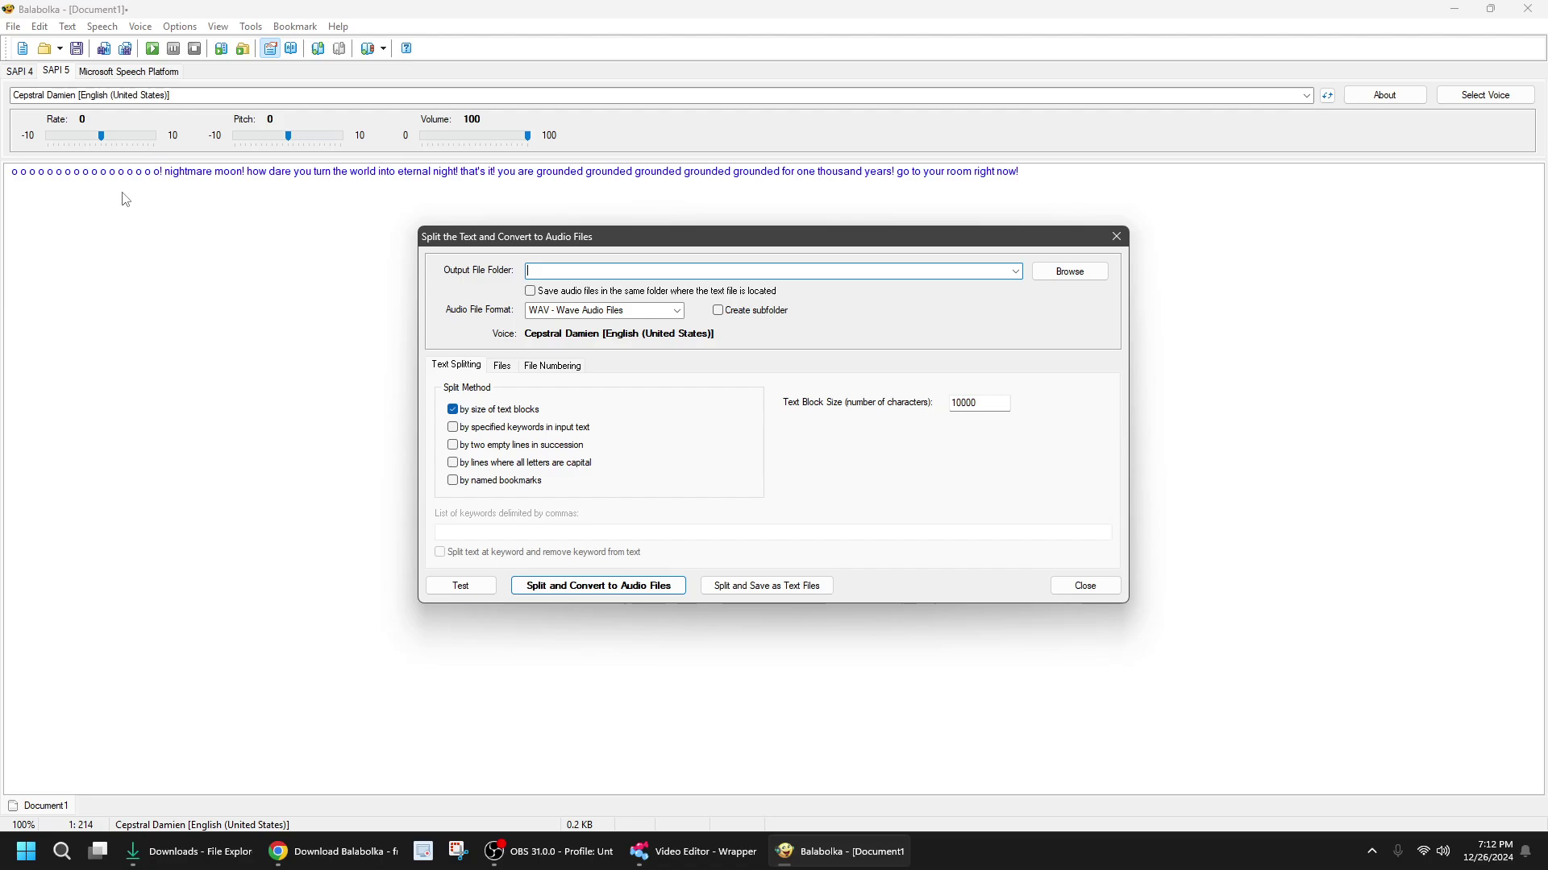
left_click(1016, 272)
left_click(1016, 274)
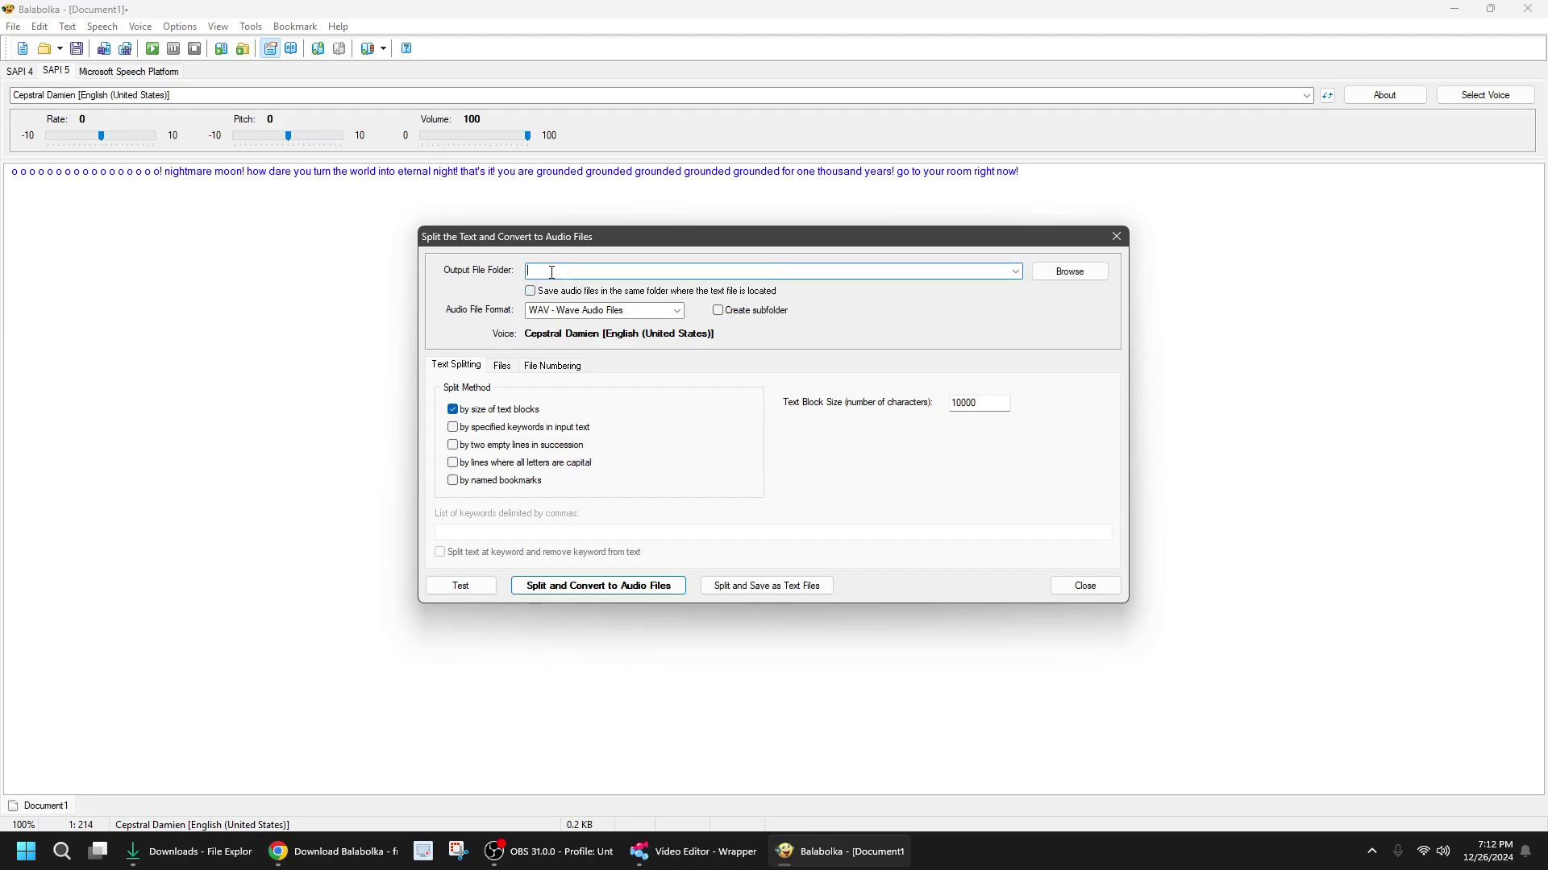
left_click(596, 586)
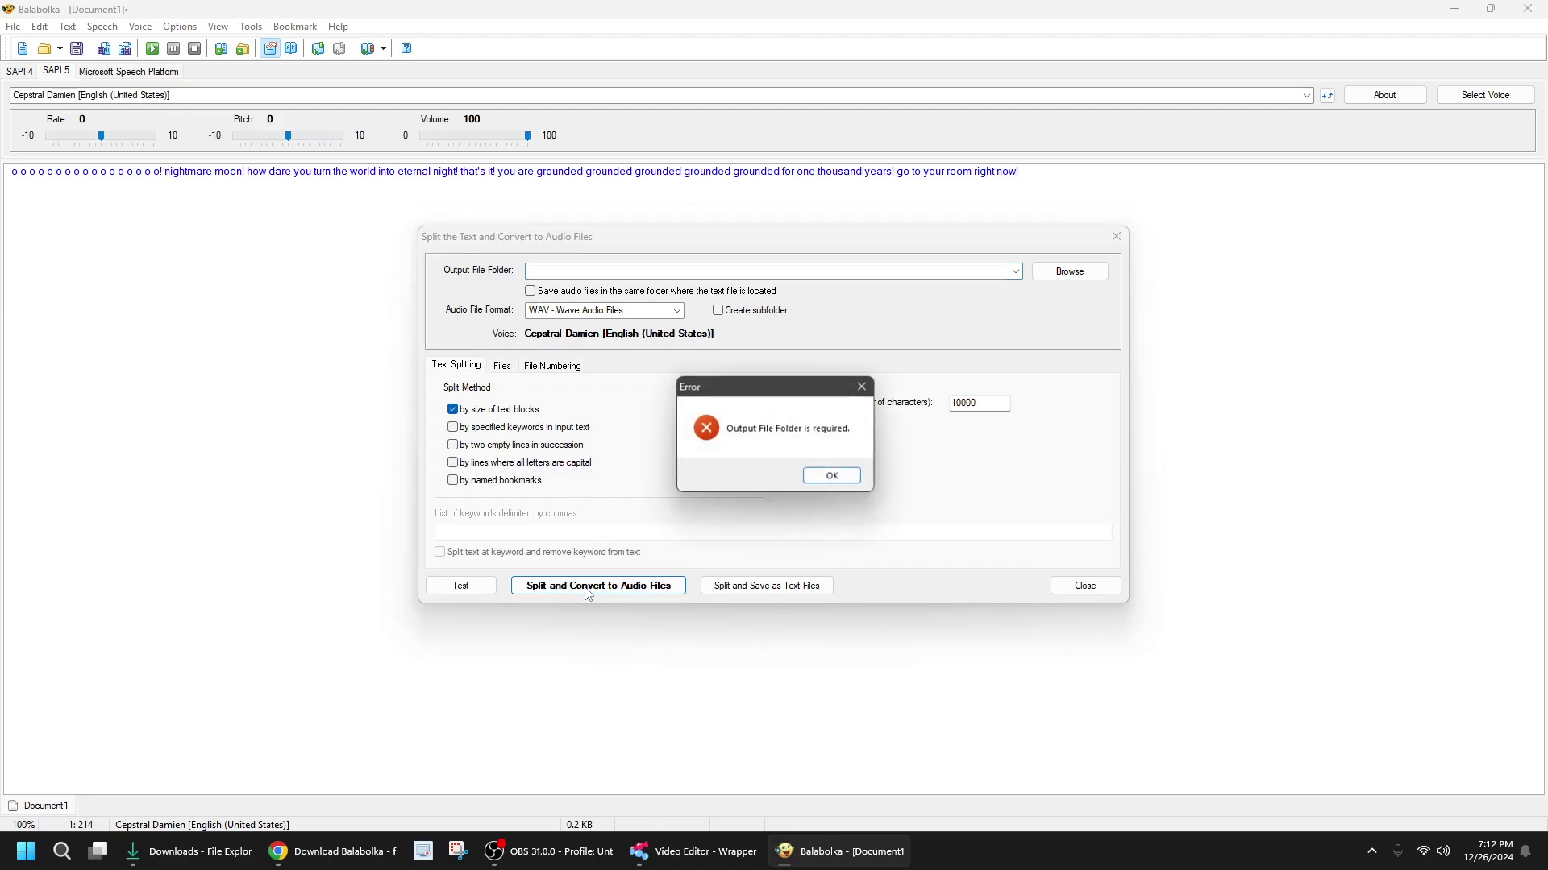
left_click(834, 478)
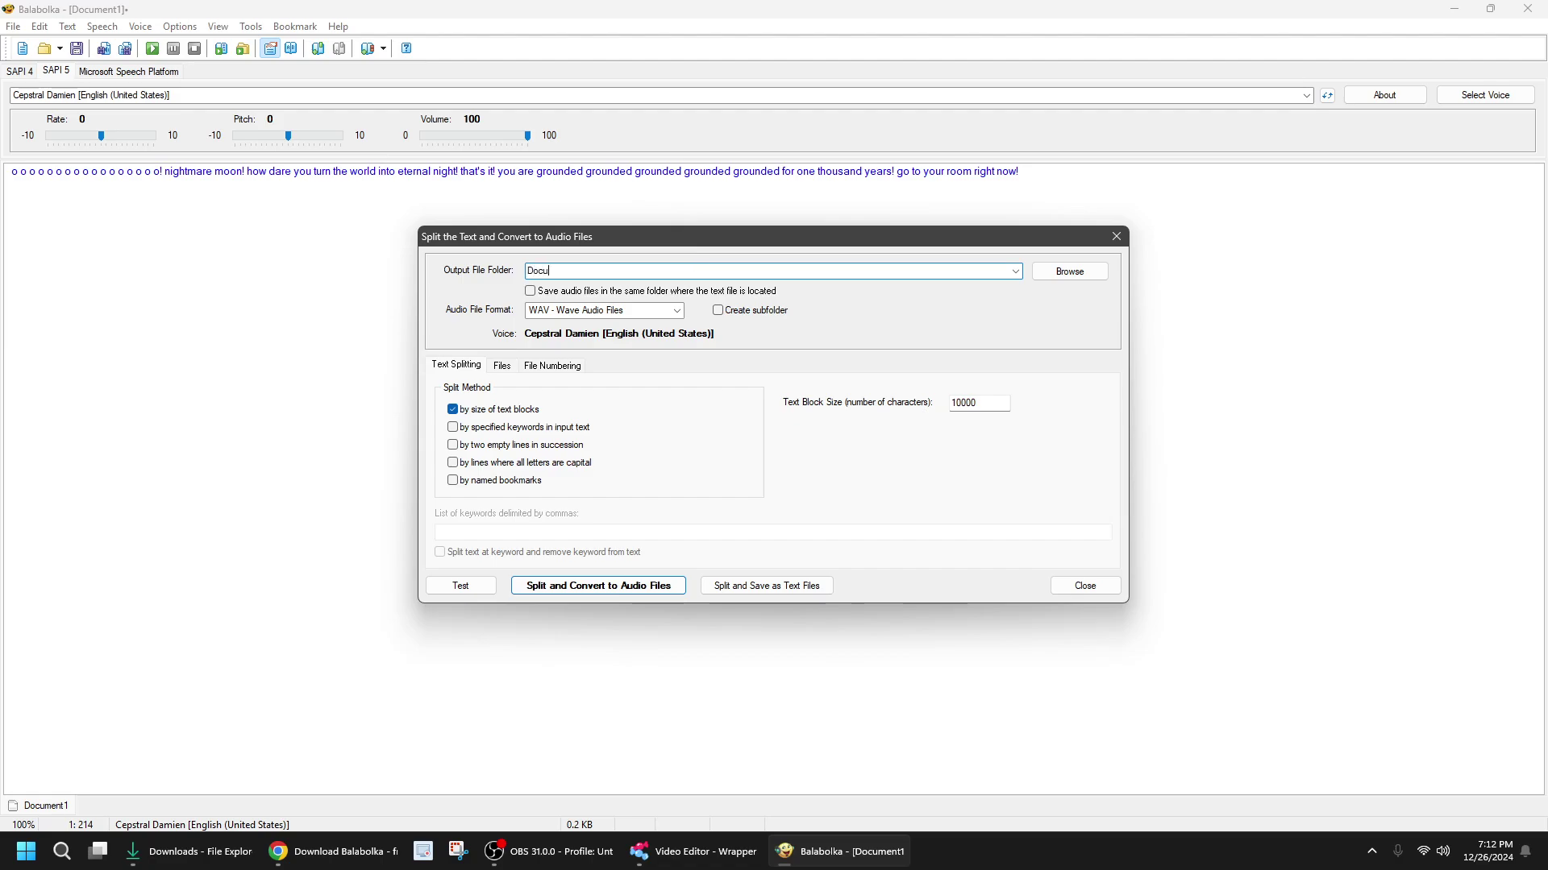
Set the output folder to "Document 1" and try to split and convert the text to audio files, agreeing to create the folder
type("Document 1")
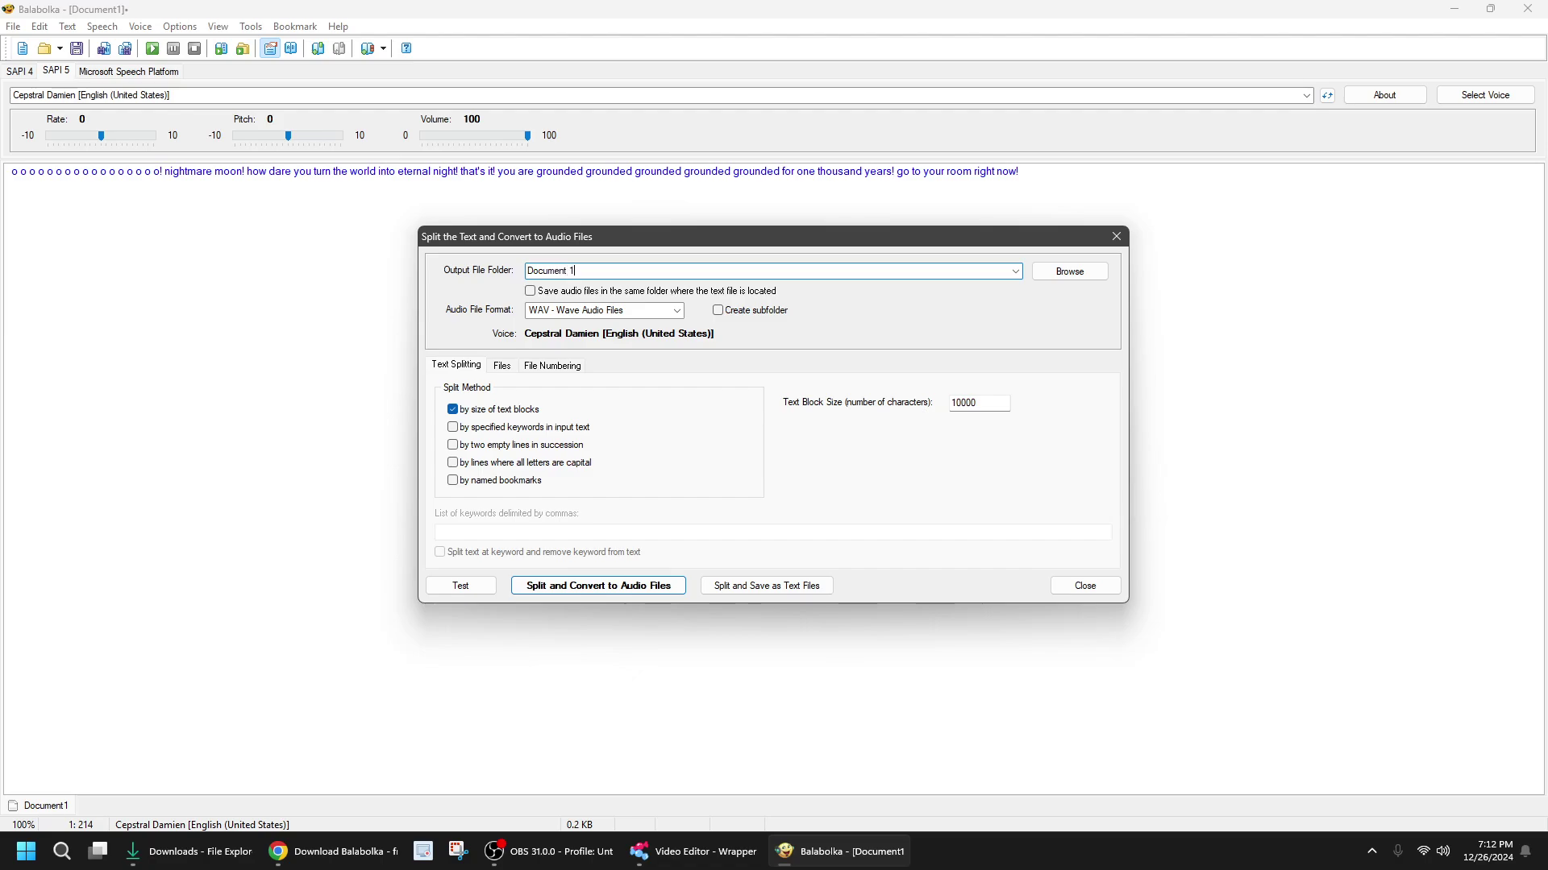
left_click(594, 586)
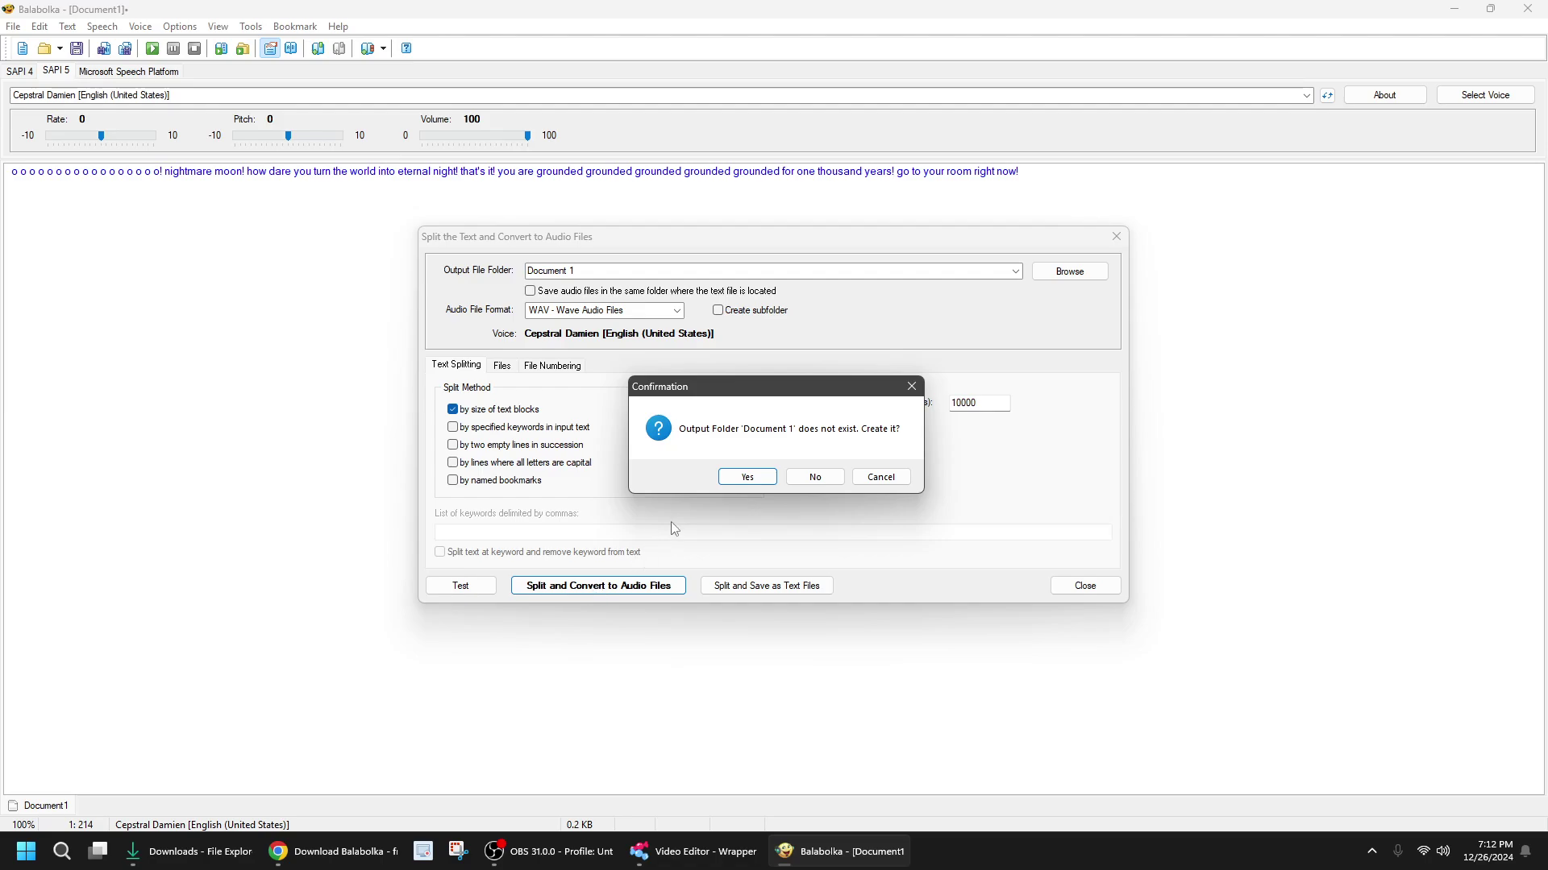
left_click(738, 478)
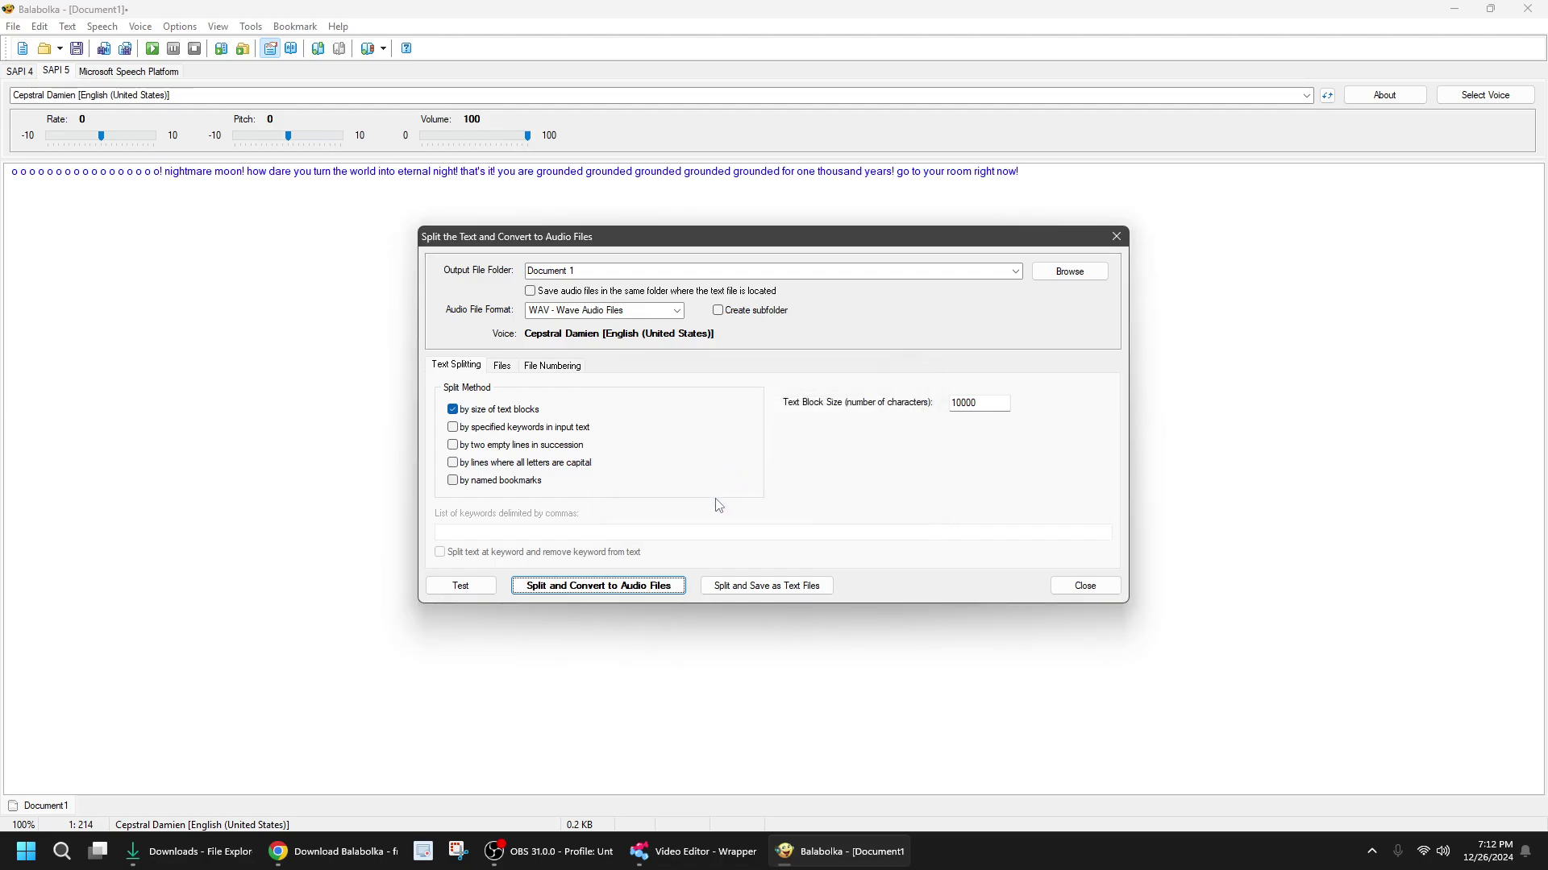
left_click(637, 593)
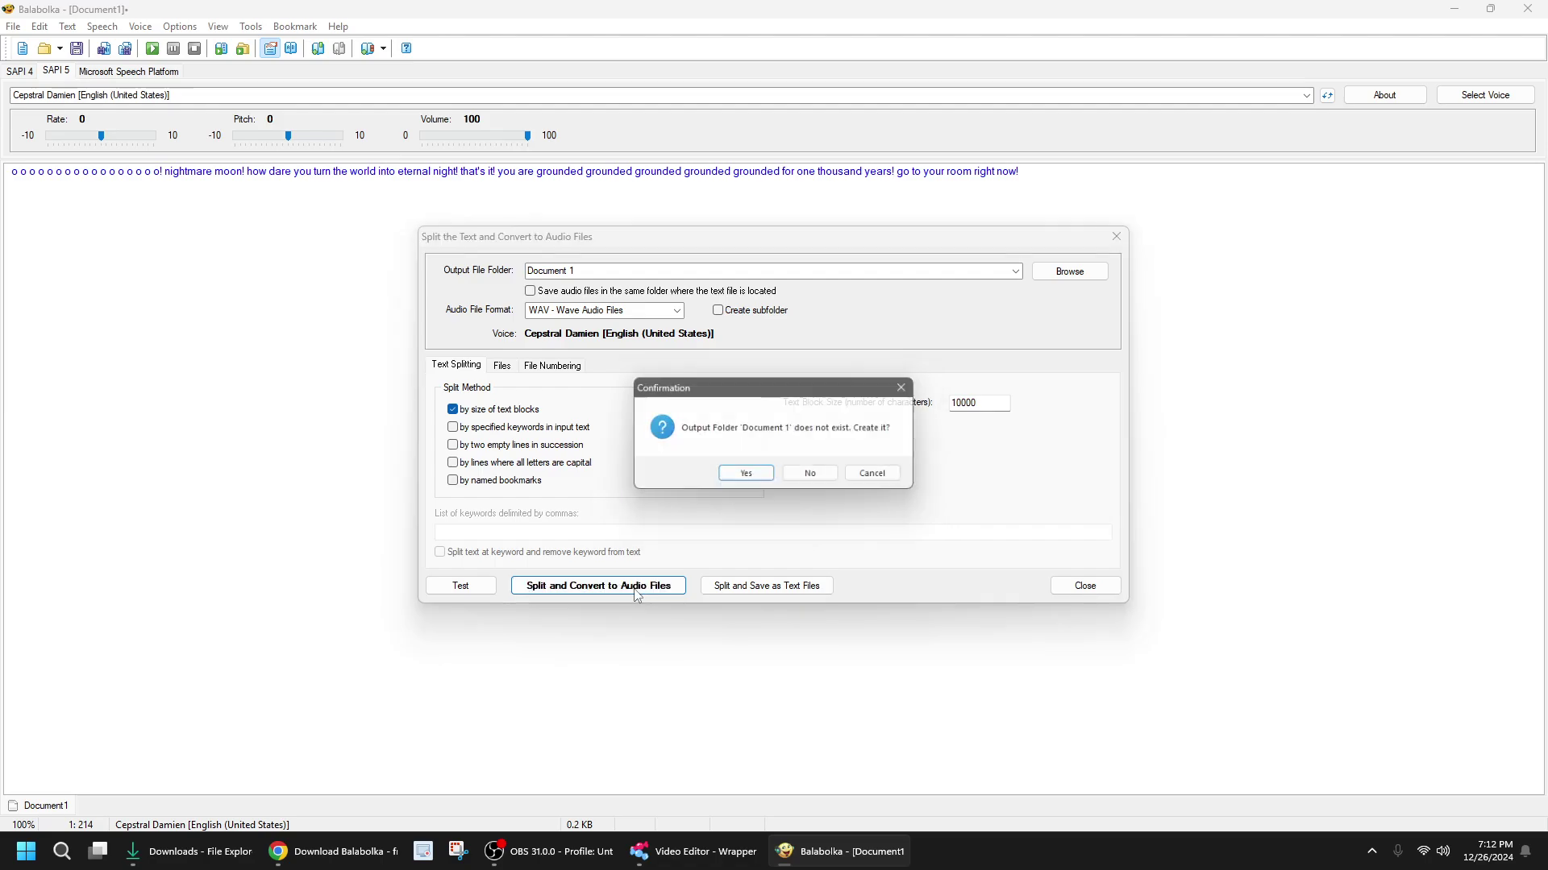
left_click(772, 477)
Check the Downloads and Home folders in File Explorer for the converted audio, then return to Balabolka
left_click(184, 838)
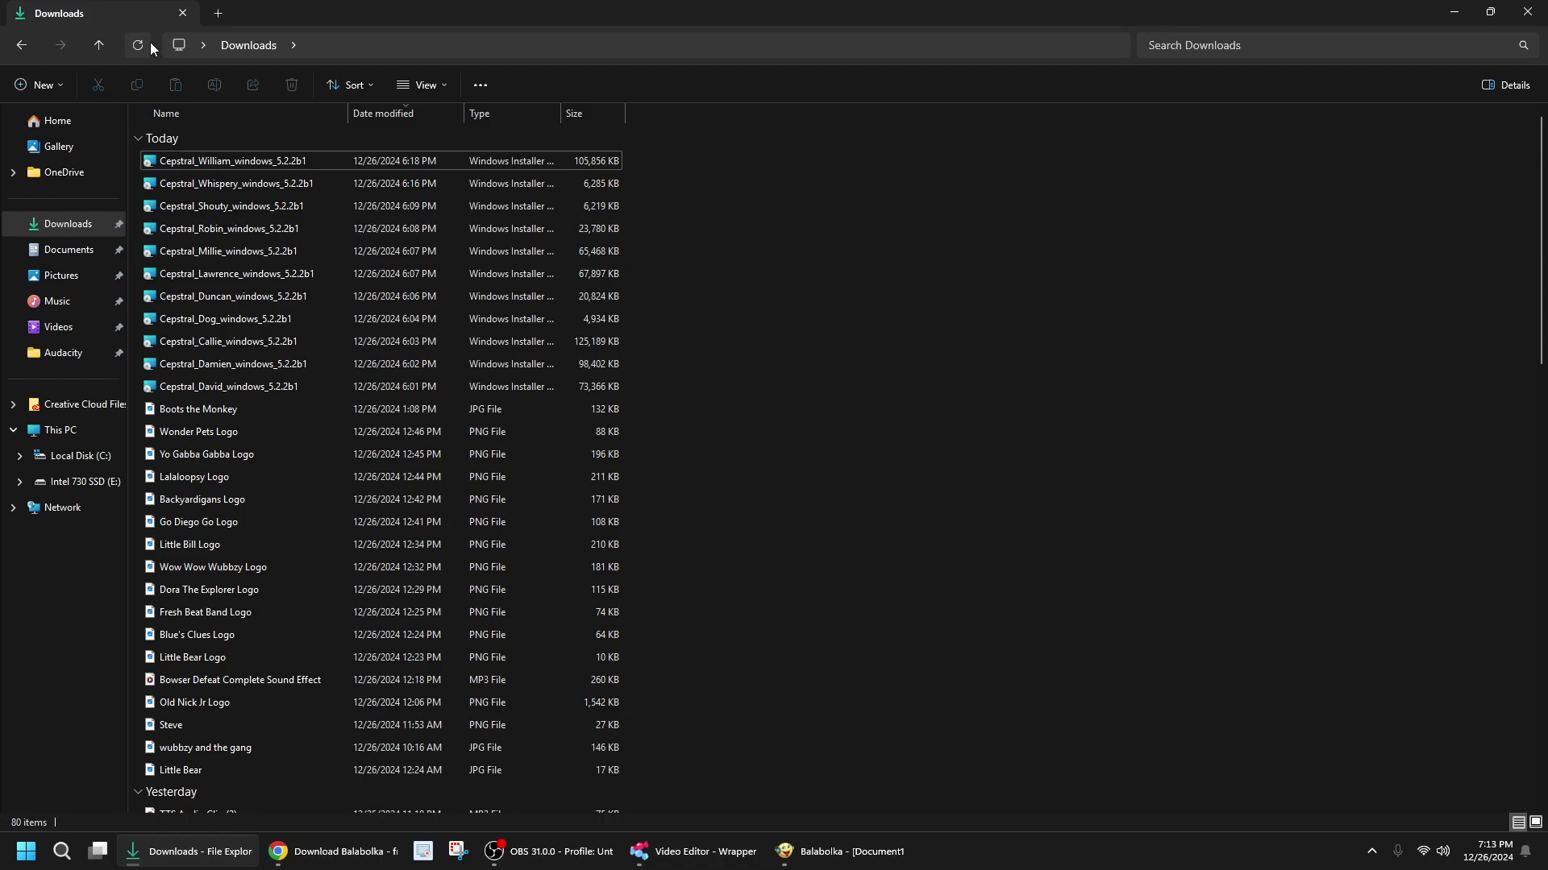
left_click(66, 222)
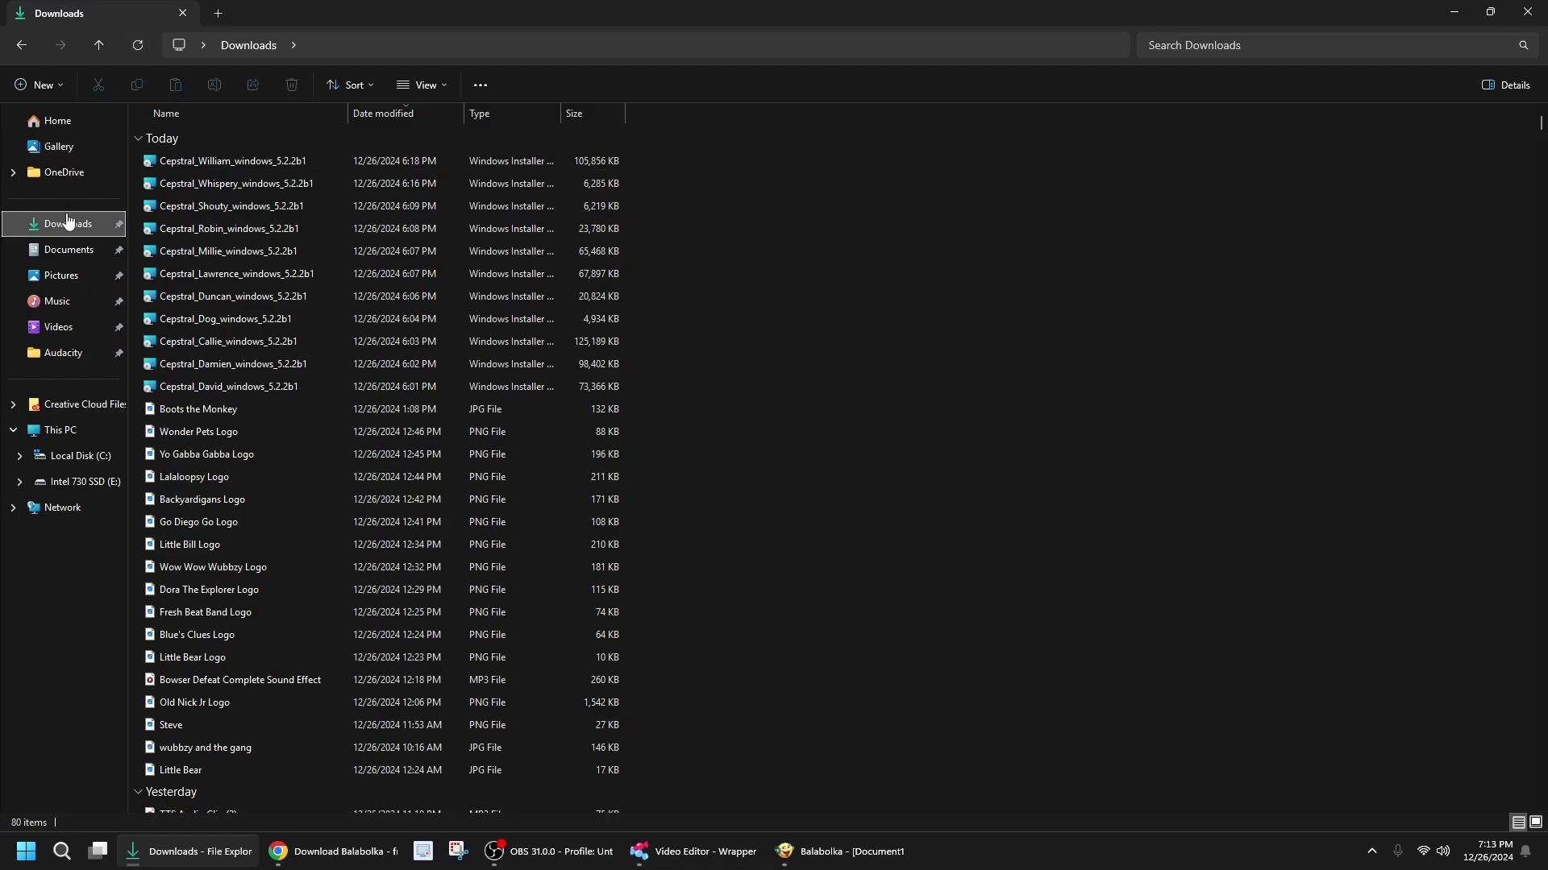
left_click(58, 125)
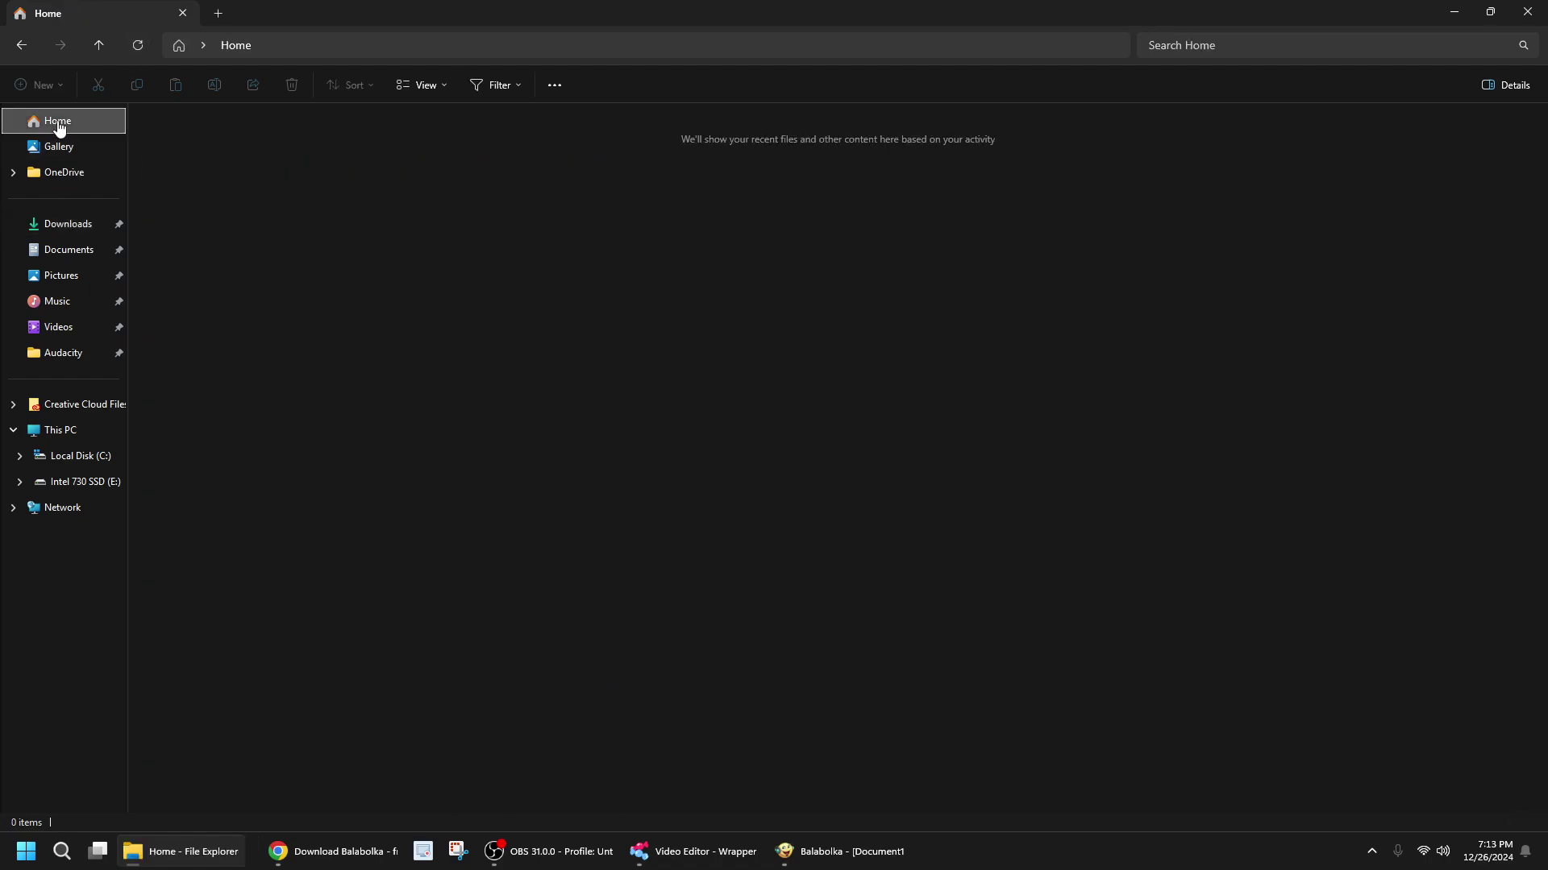
left_click(67, 229)
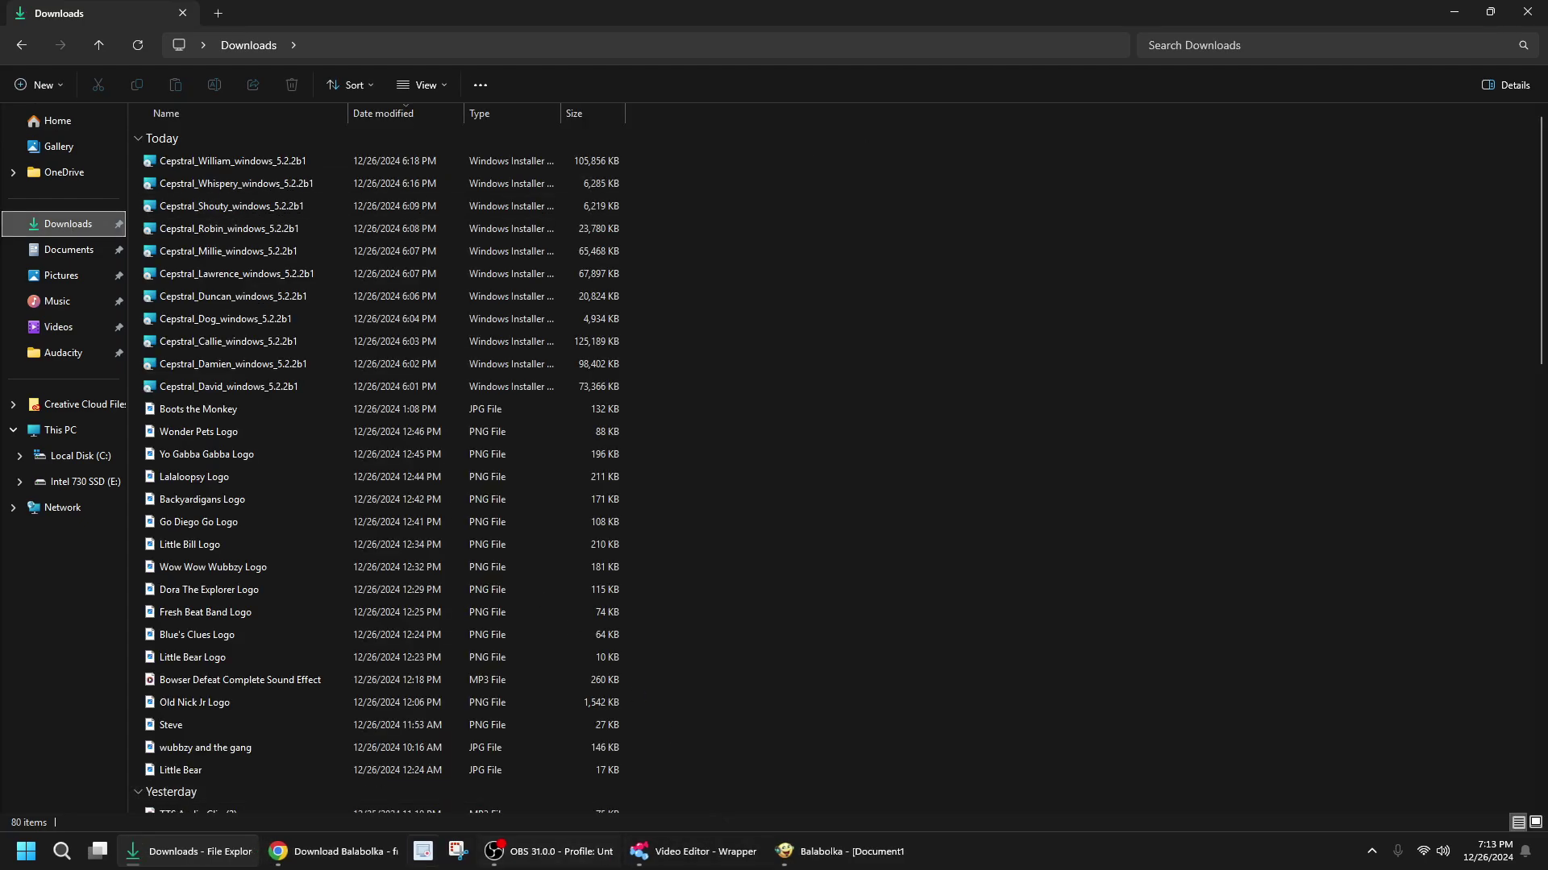
left_click(330, 852)
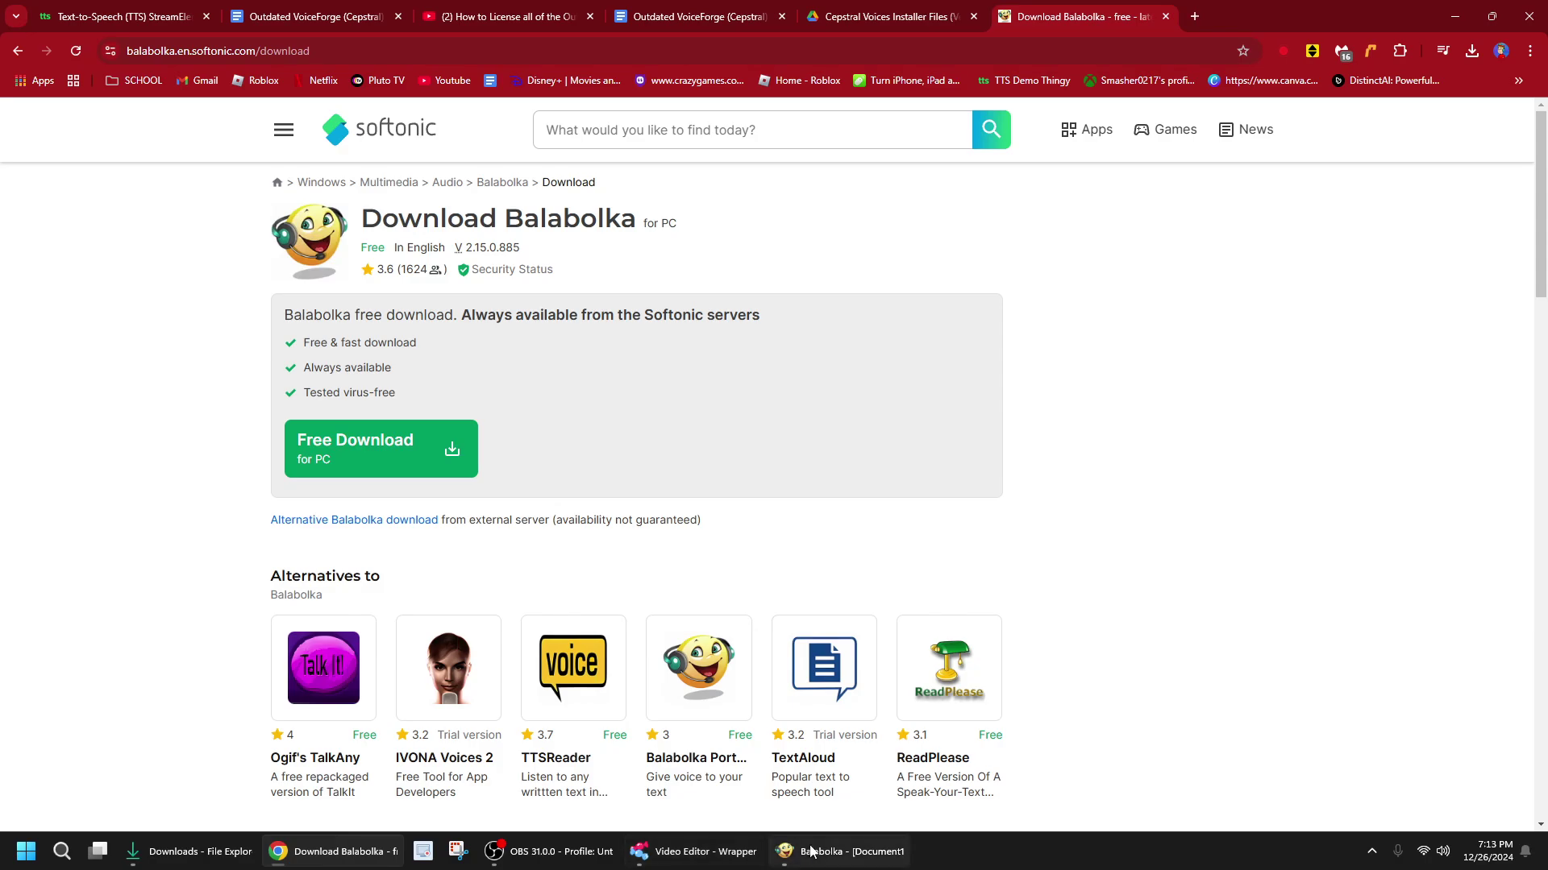
left_click(838, 852)
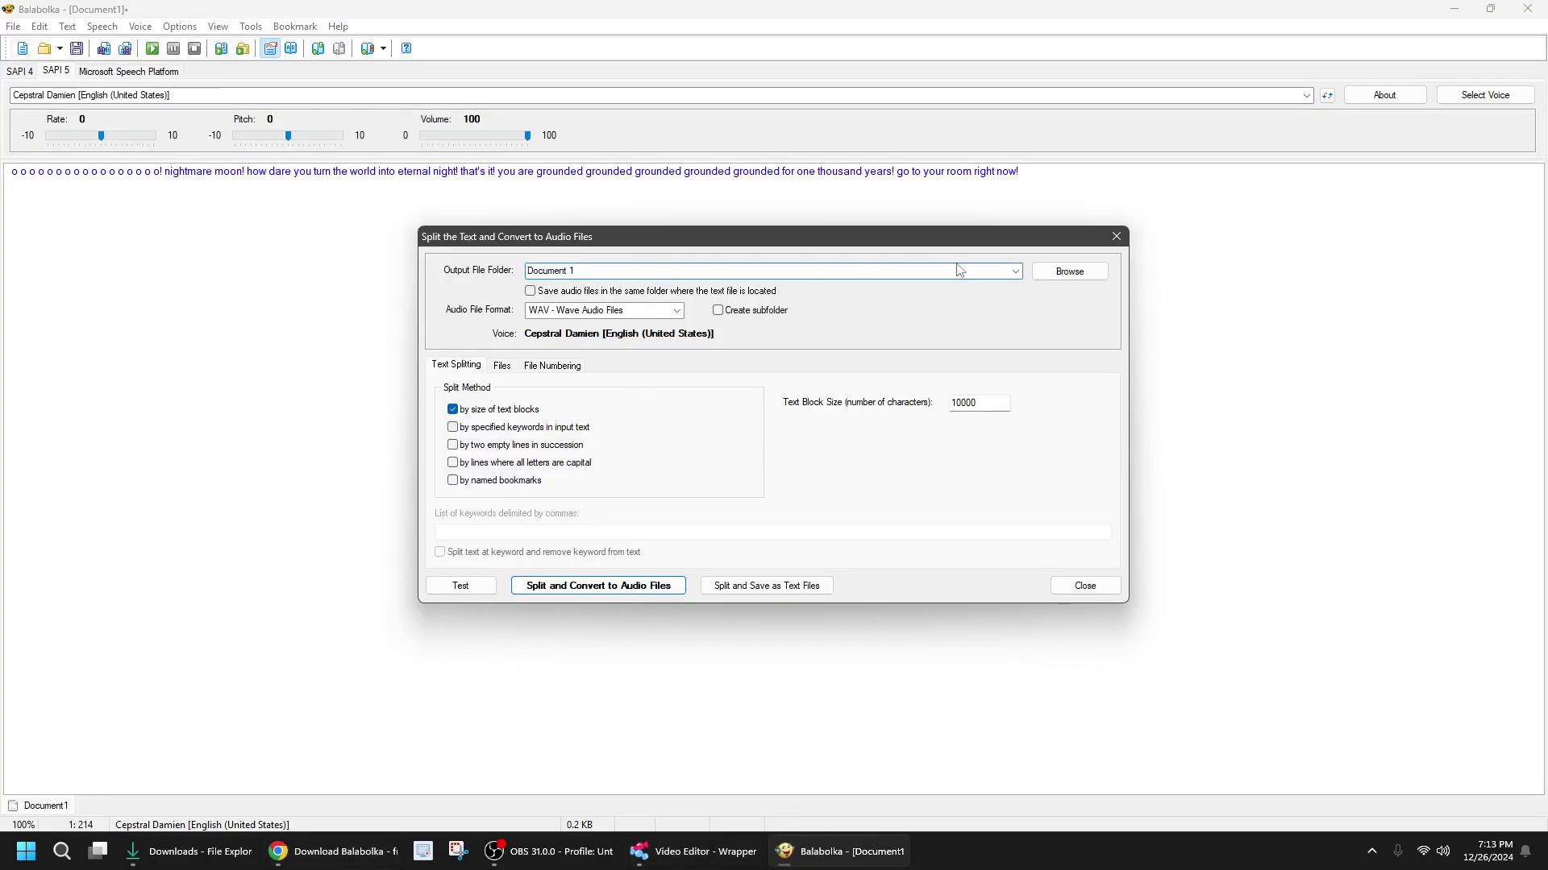
Set the output folder for the converted audio files to Downloads
left_click(1070, 271)
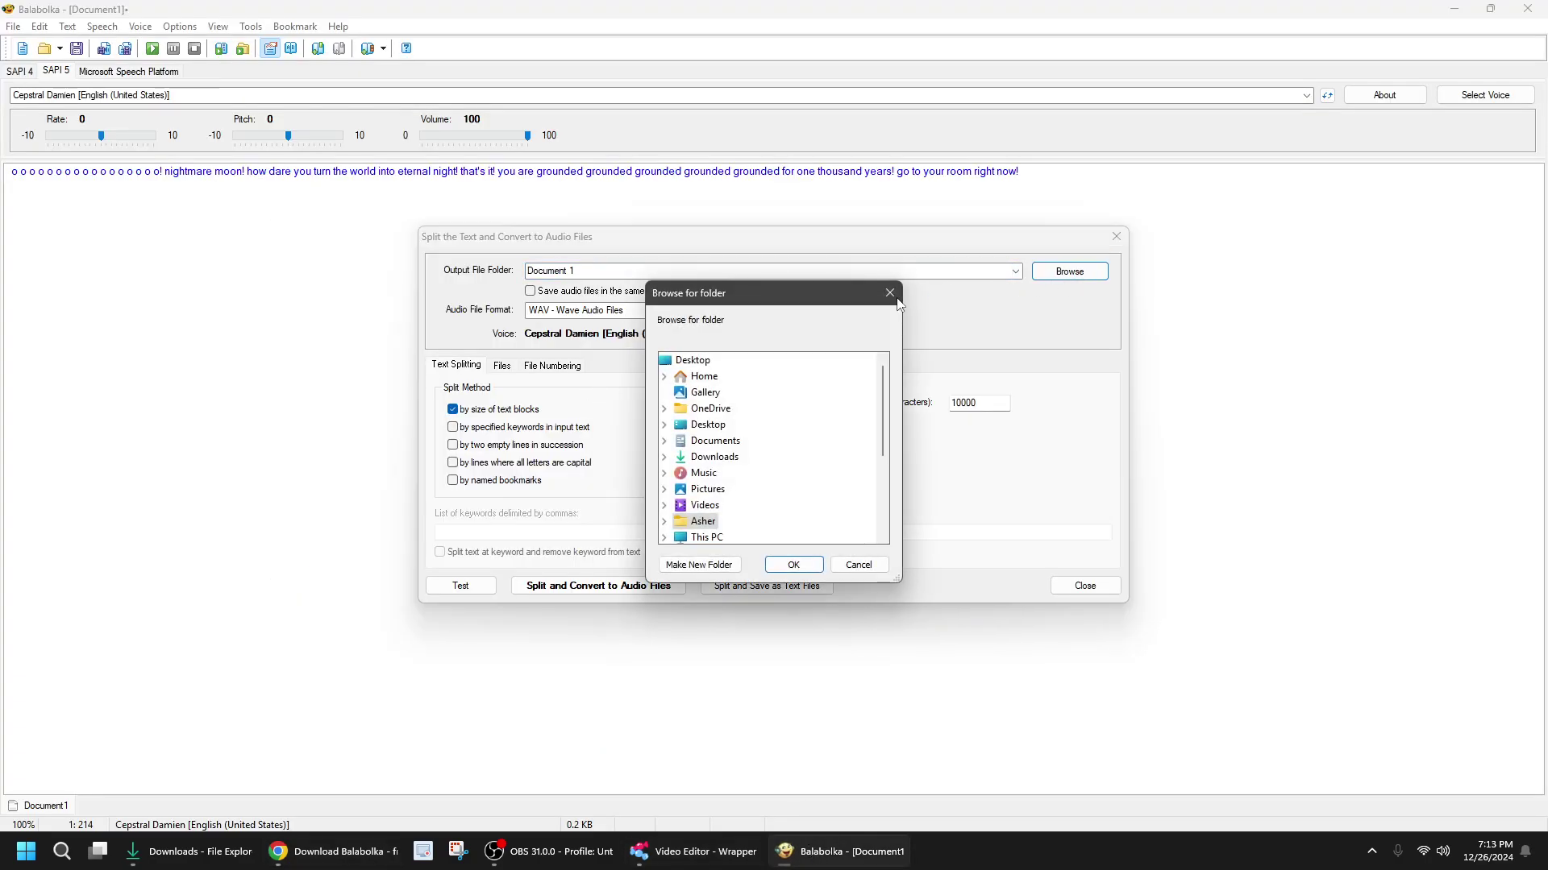
left_click(709, 457)
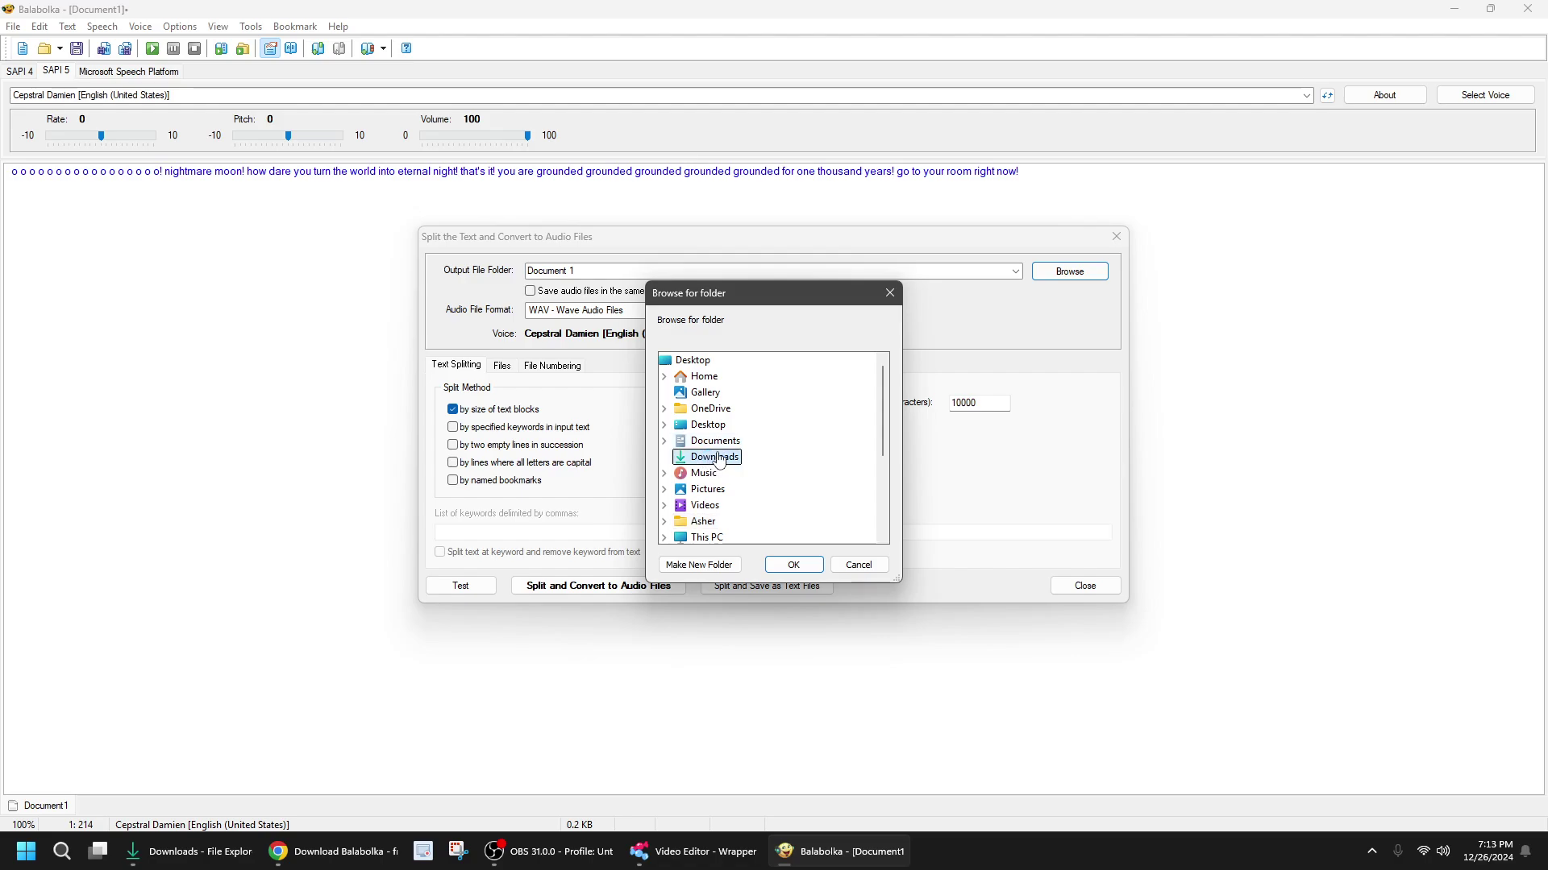
left_click(794, 565)
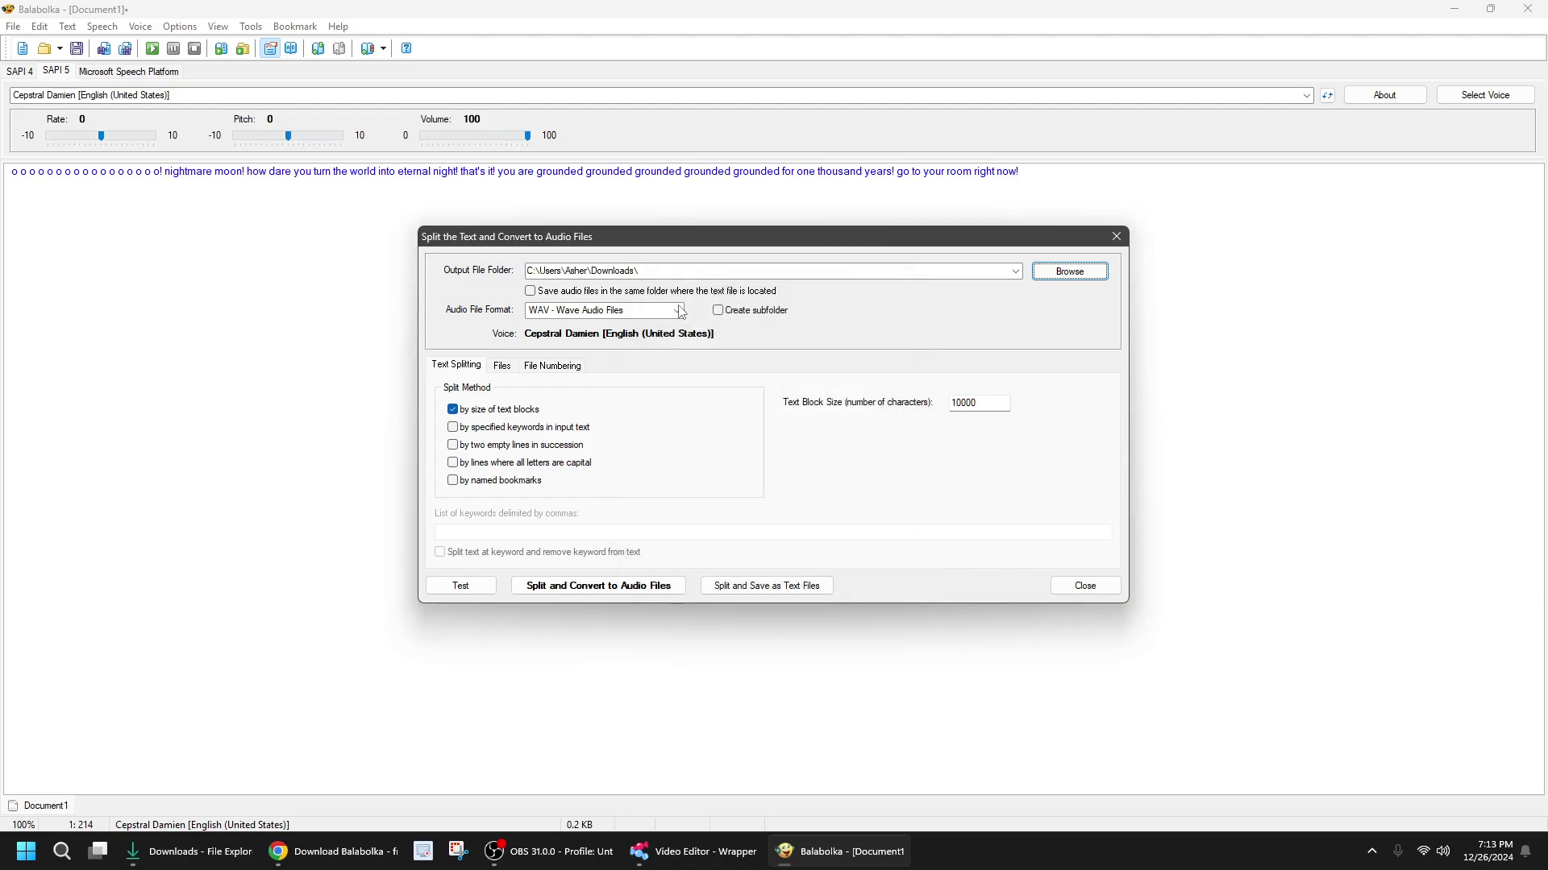
left_click(1059, 273)
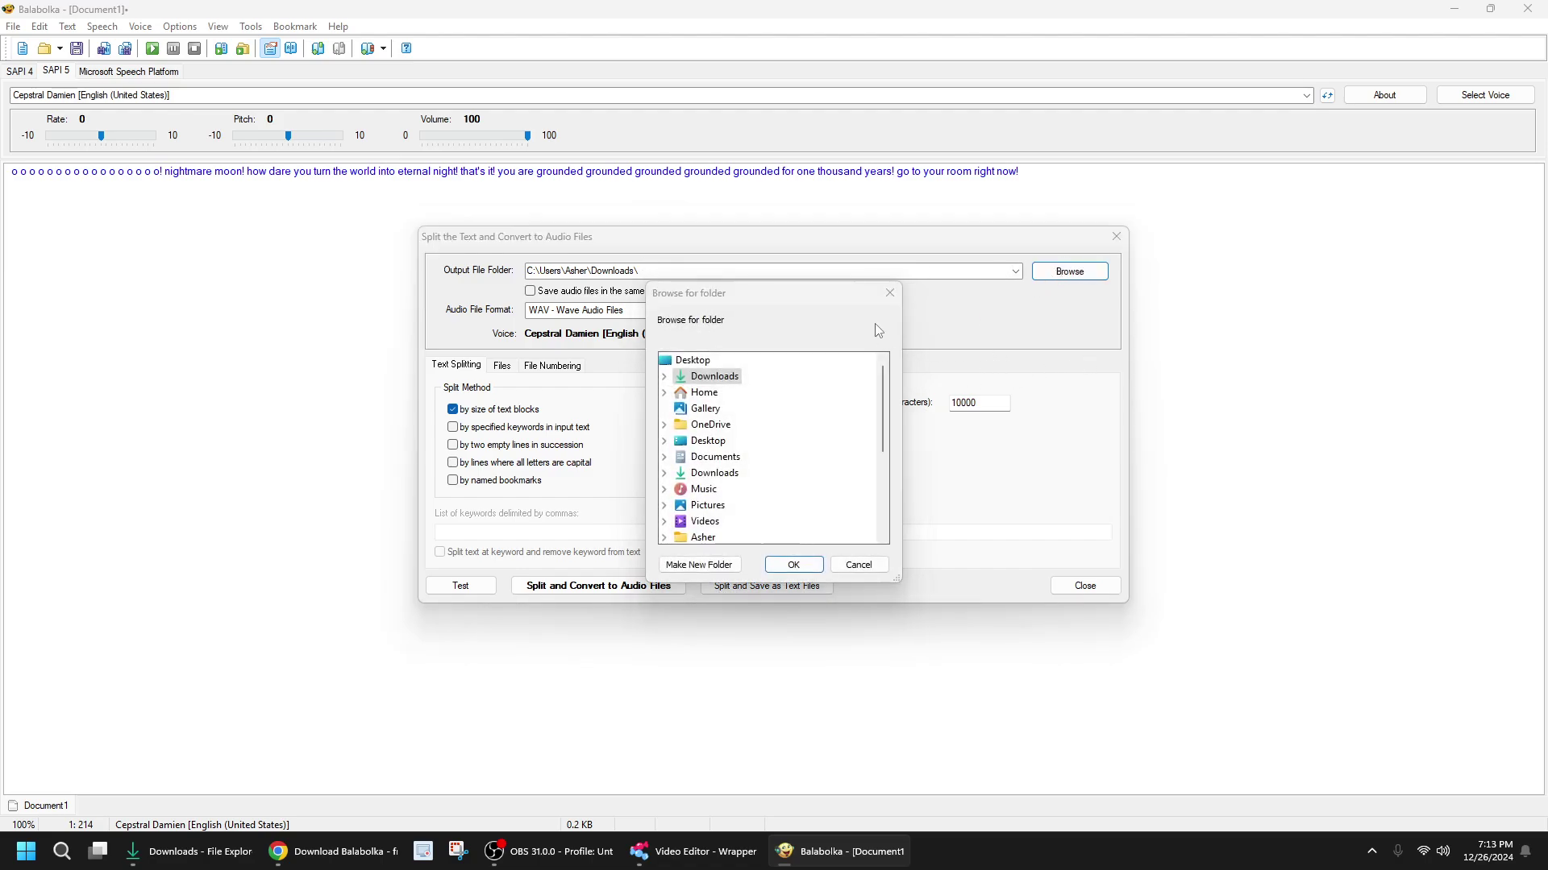
left_click(794, 565)
Split the Damien text from the current position, convert it to a WAV file, and dismiss the completion notification
left_click(673, 589)
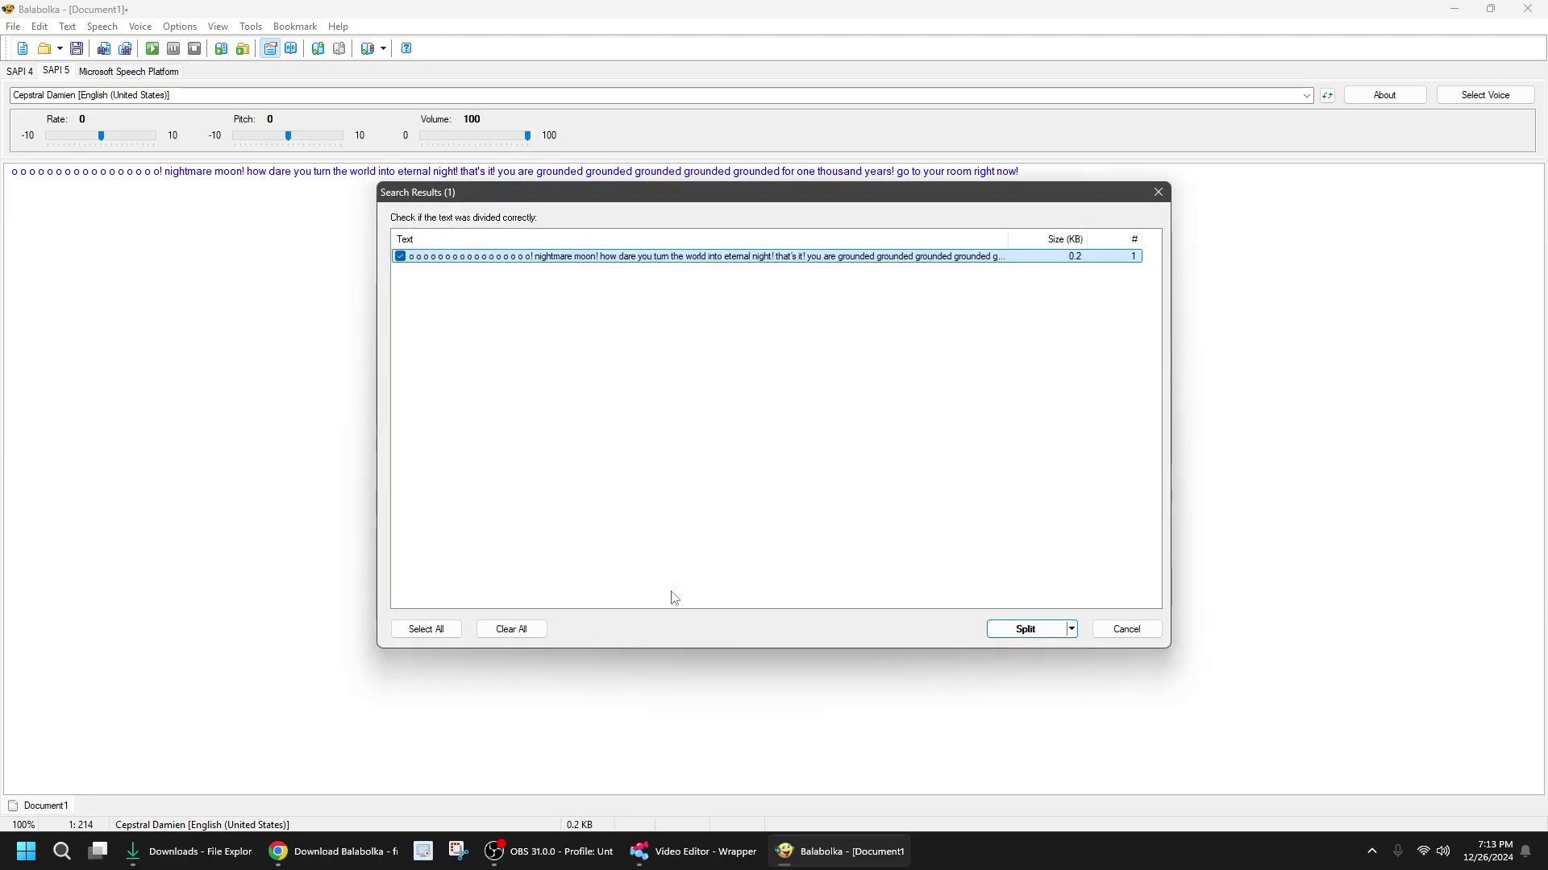
left_click(1072, 629)
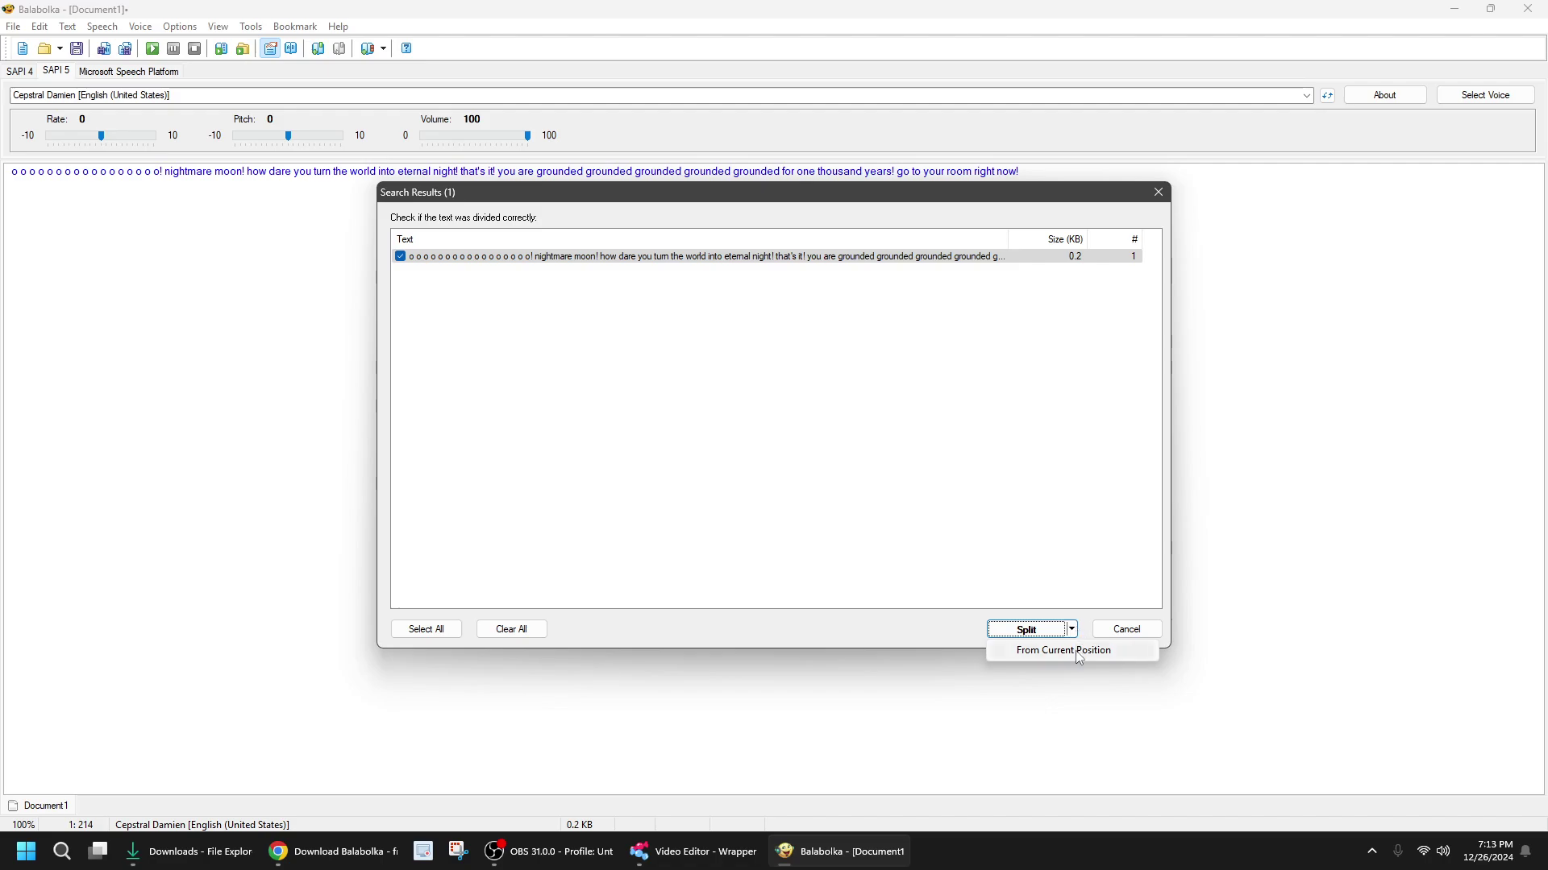
left_click(1080, 657)
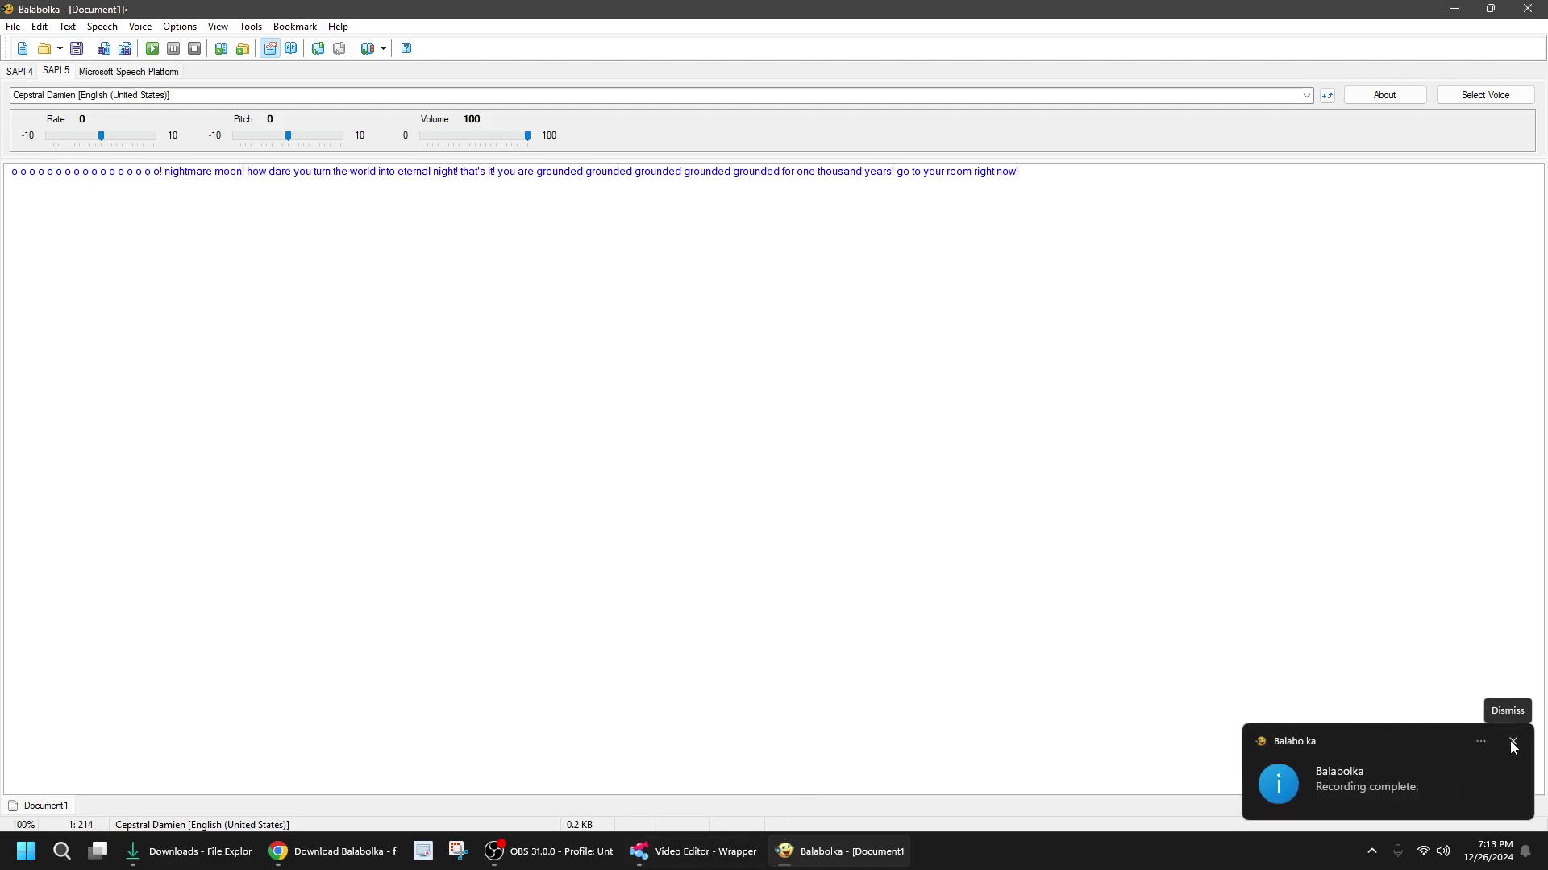
left_click(1513, 743)
Switch to Wrapper Offline and upload Document1 1.wav from Downloads as a voice file for the unicorn character
mouse_move(718, 854)
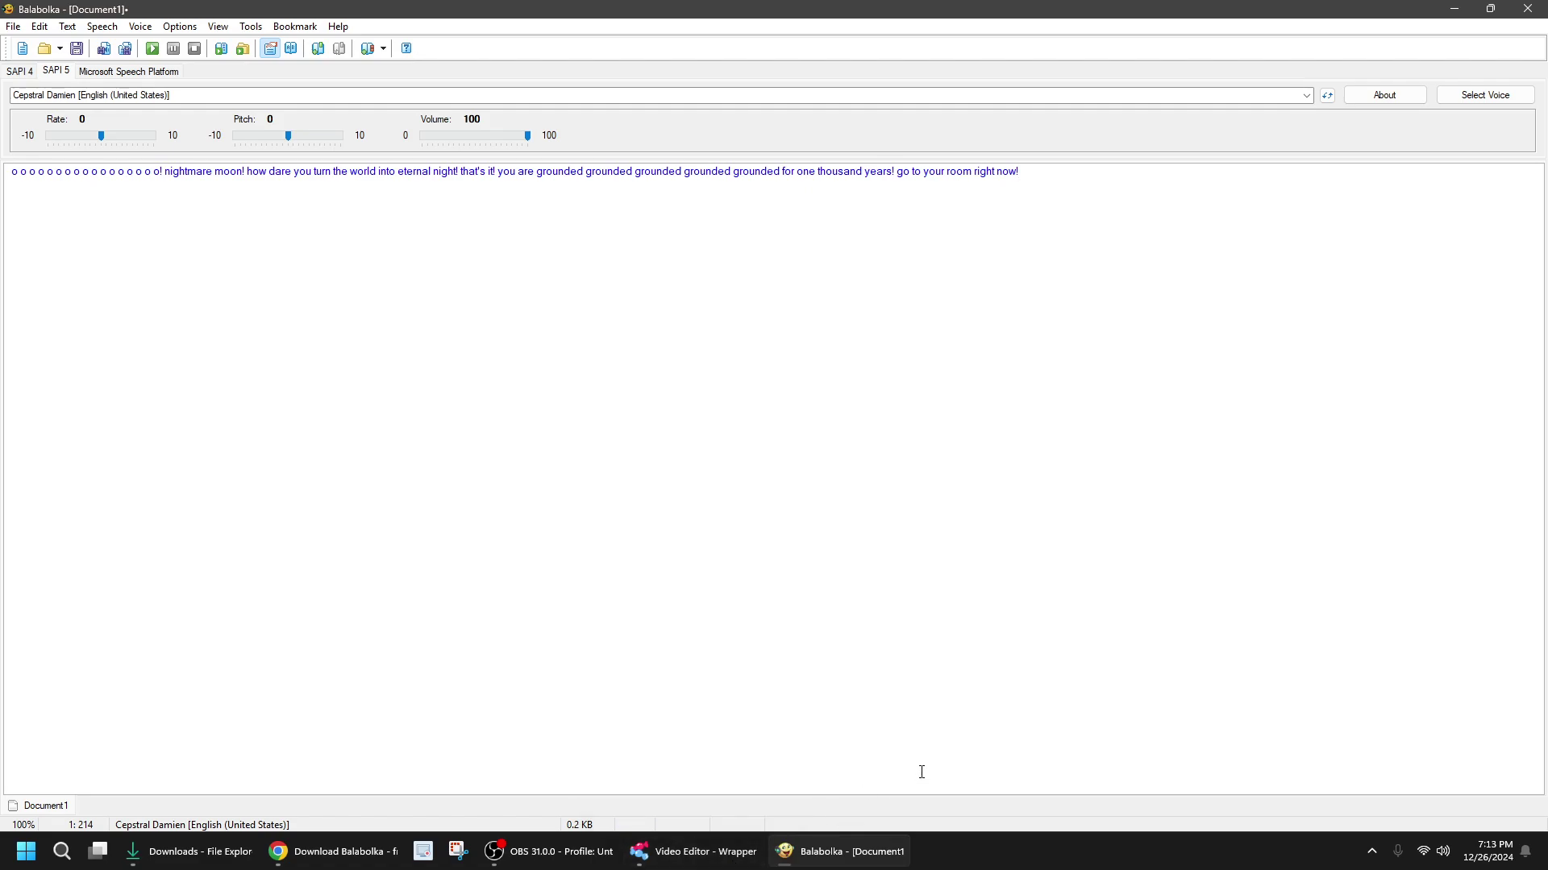
left_click(701, 852)
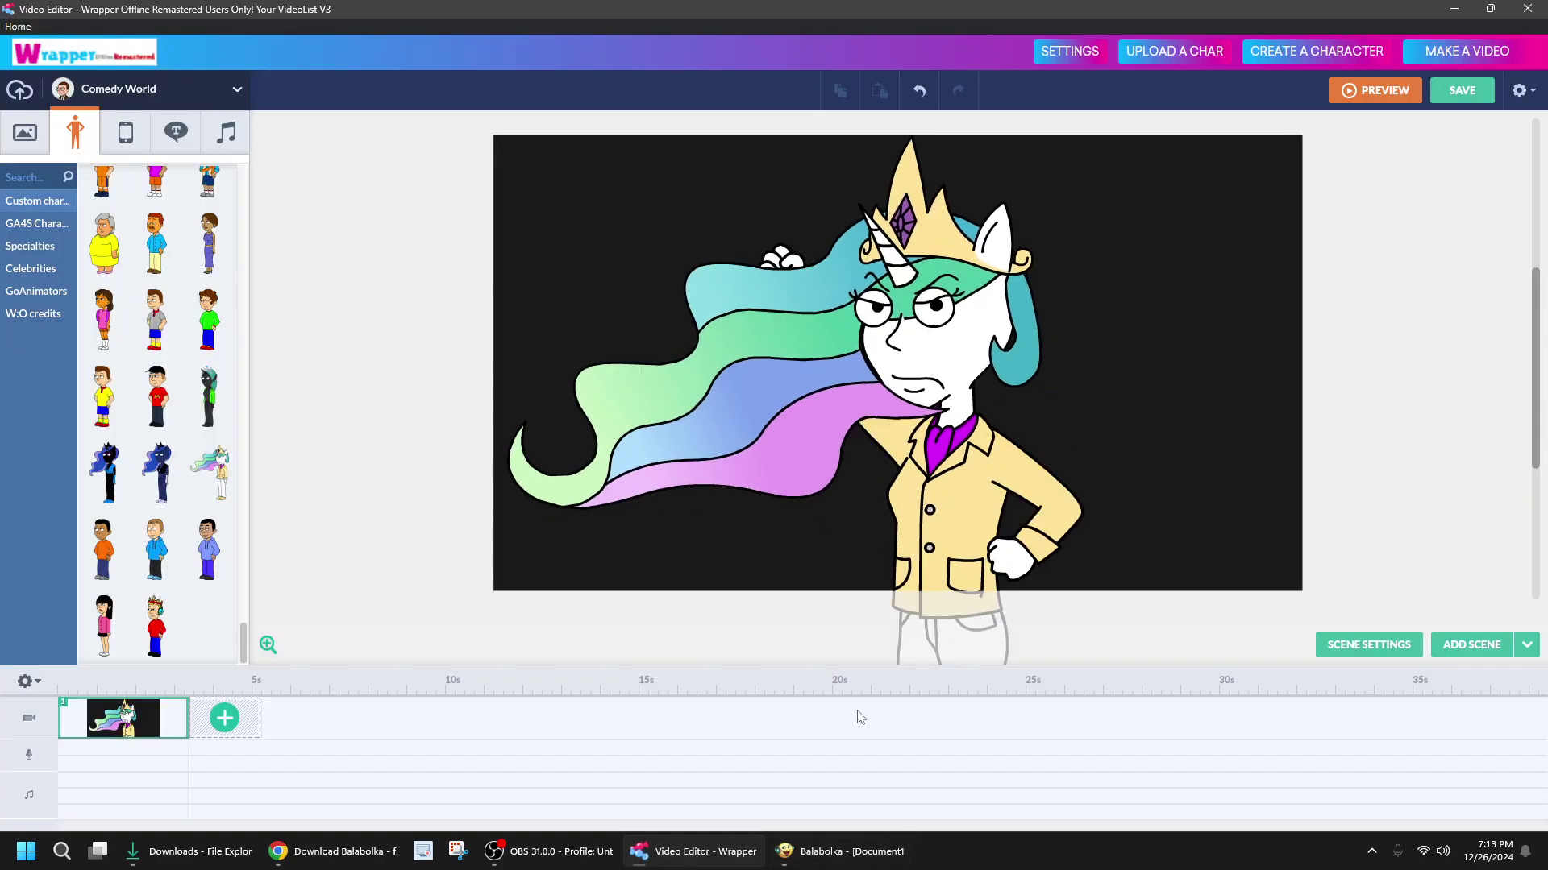
left_click(995, 356)
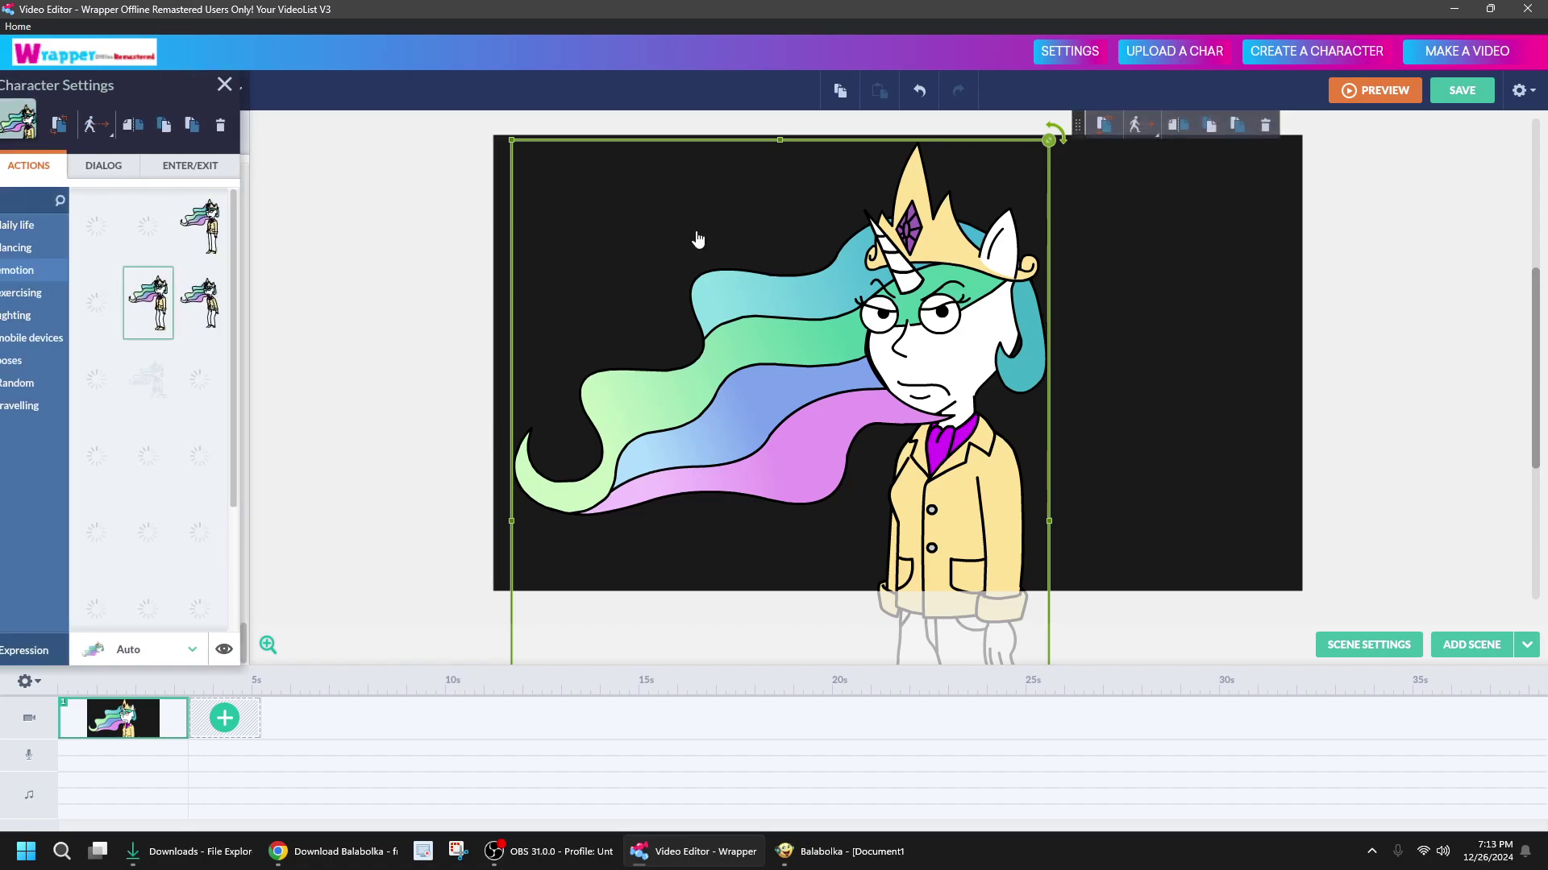
left_click(129, 179)
left_click(41, 515)
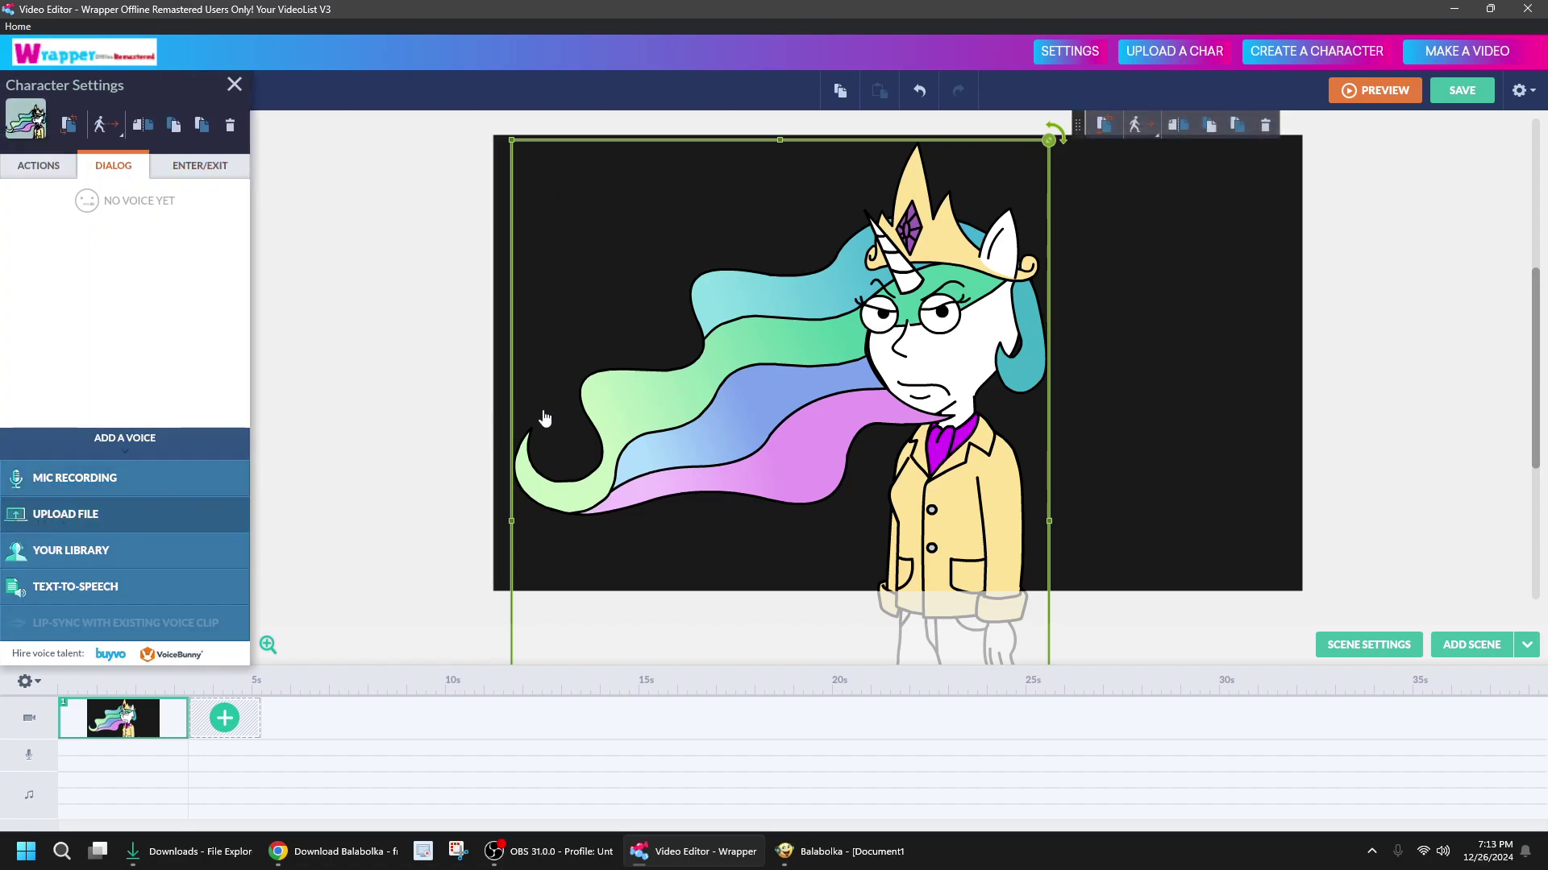
left_click(748, 489)
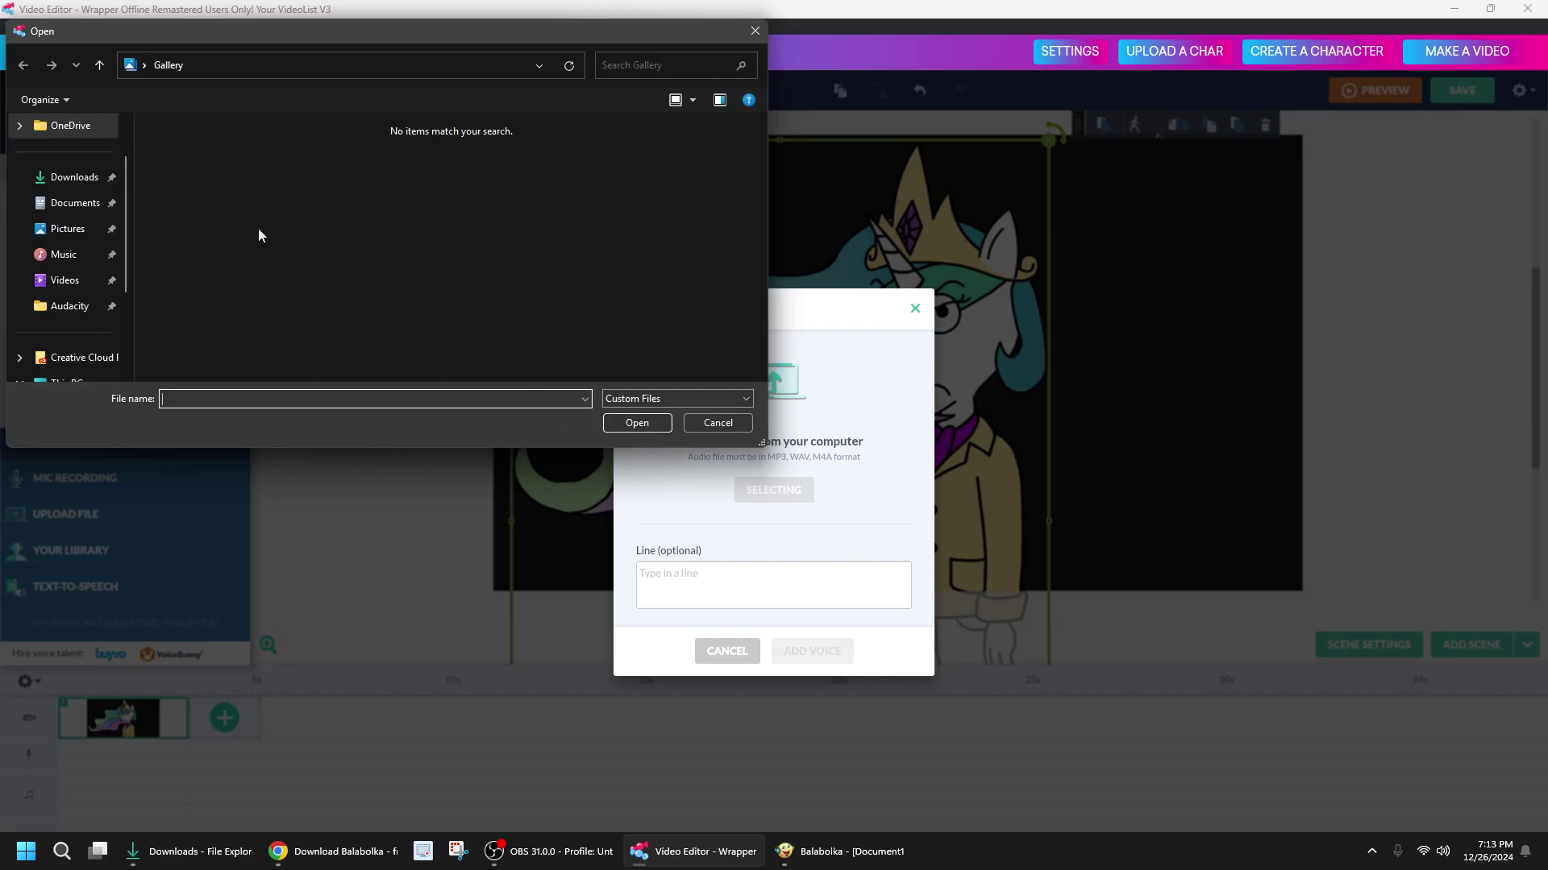
left_click(76, 177)
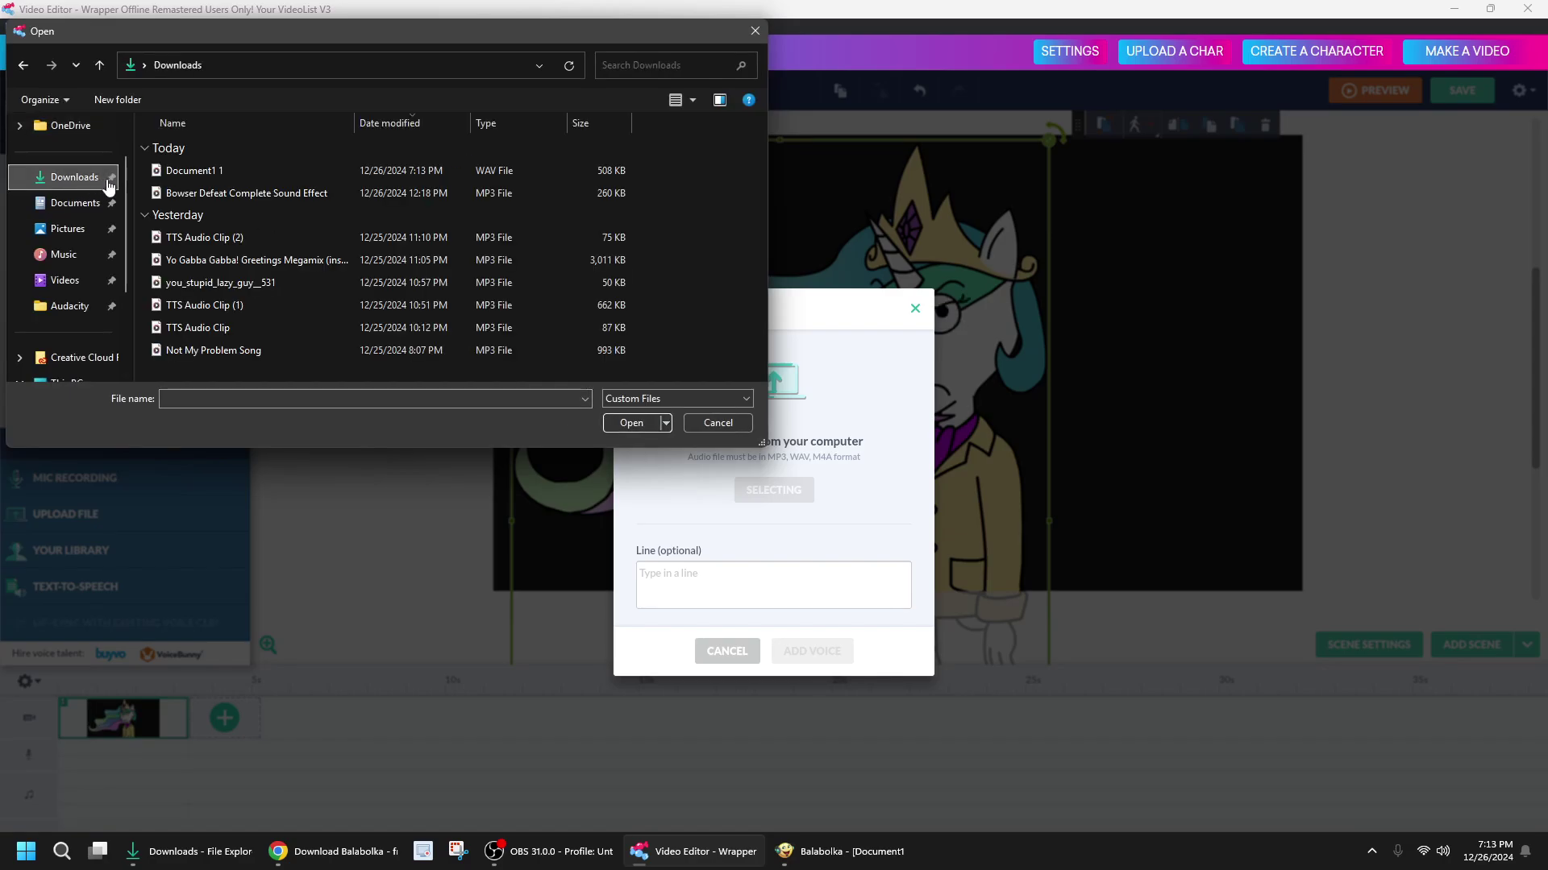
left_click(194, 170)
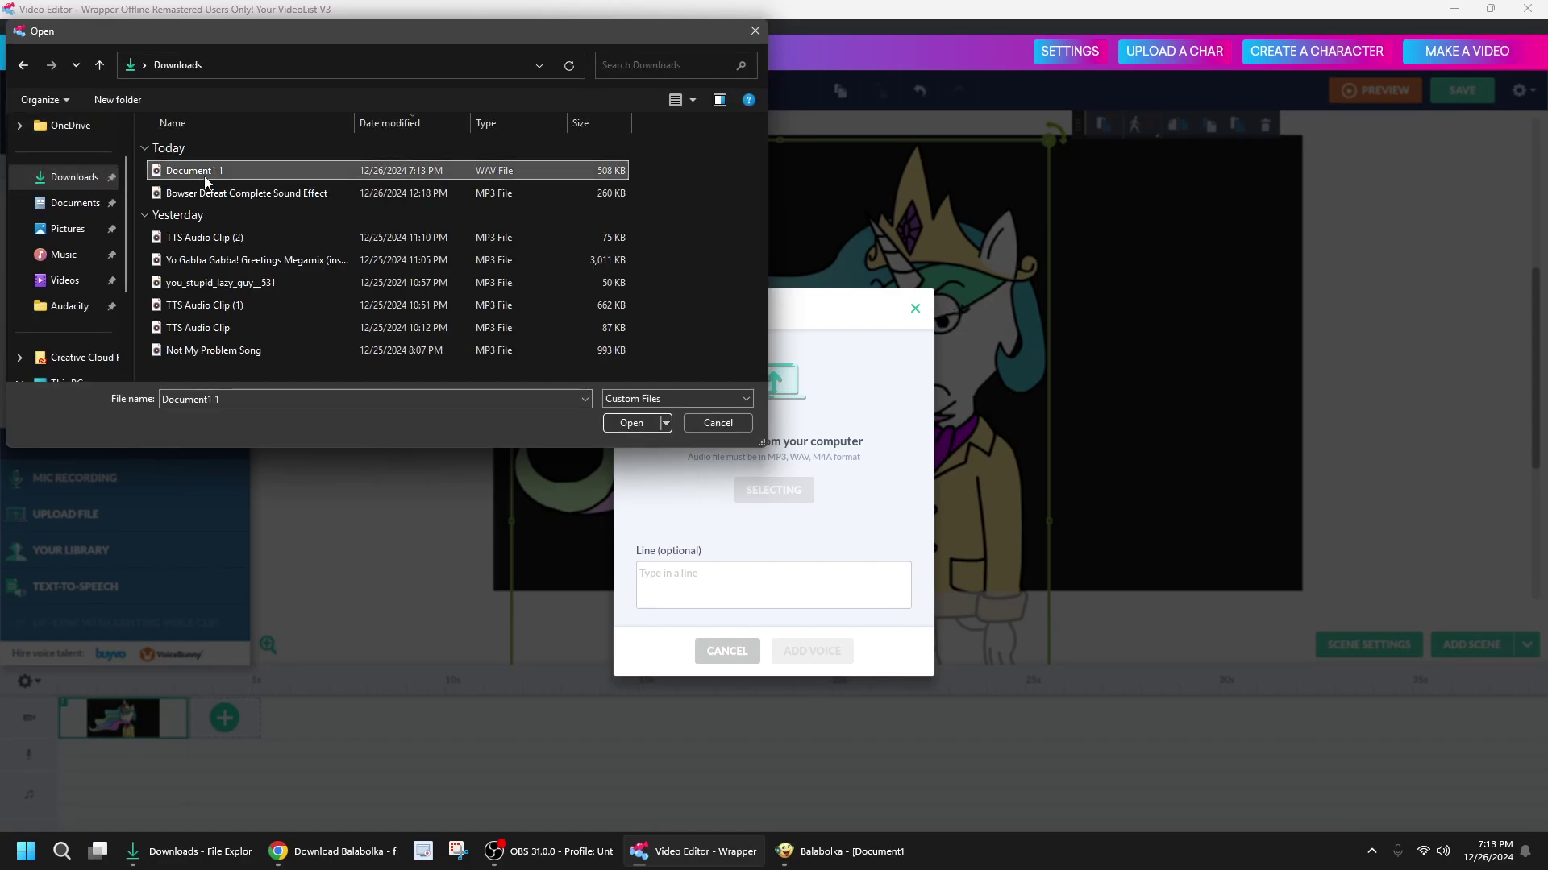
left_click(629, 422)
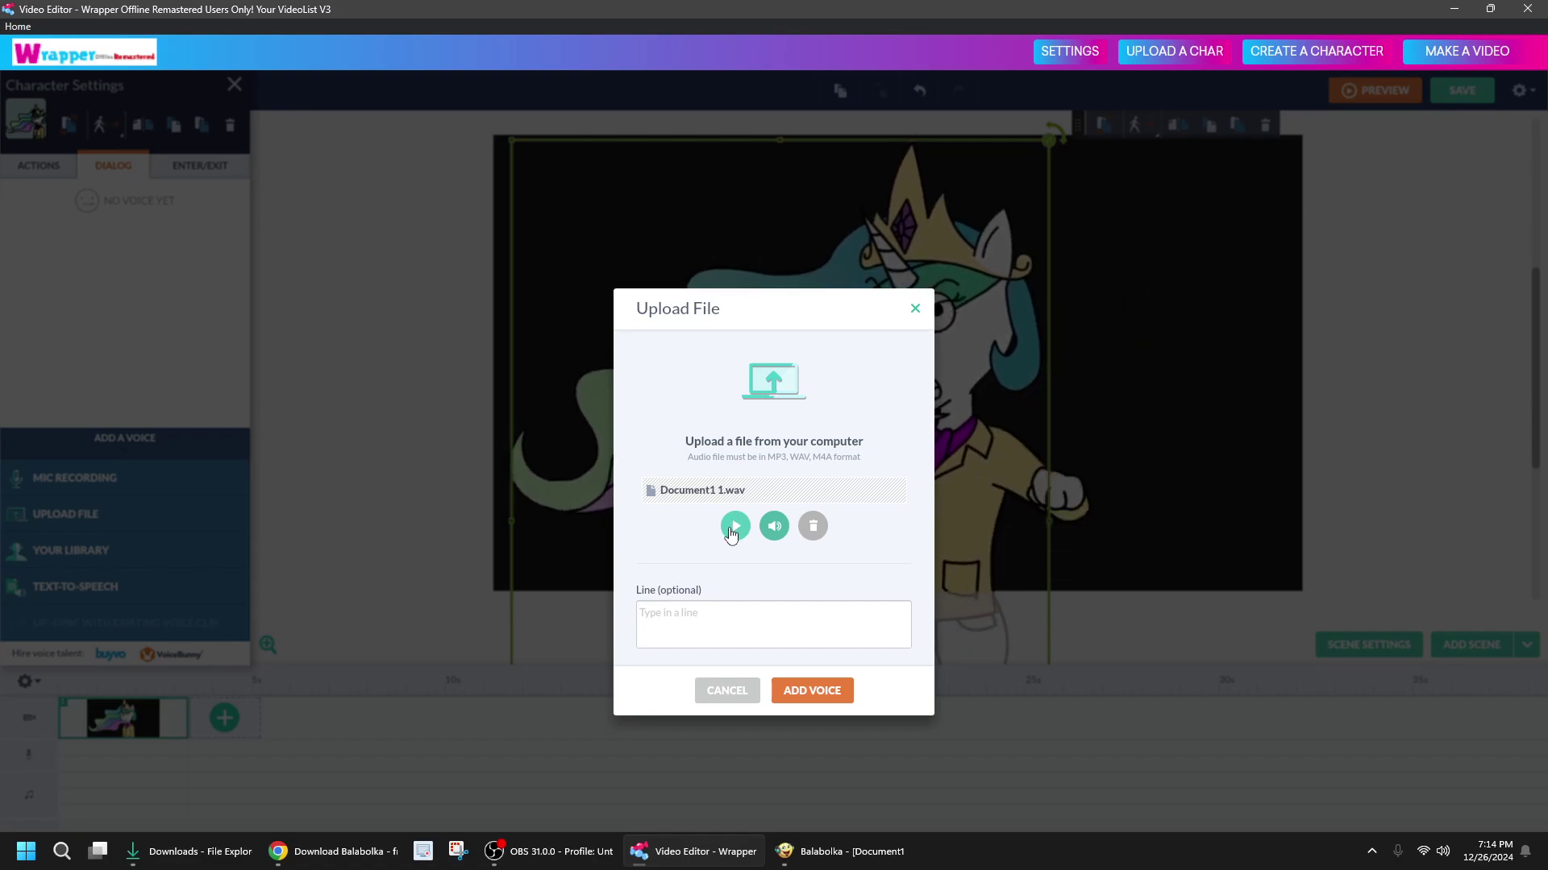
Preview the uploaded Document1 1.wav and add it as the unicorn character's voice
left_click(734, 528)
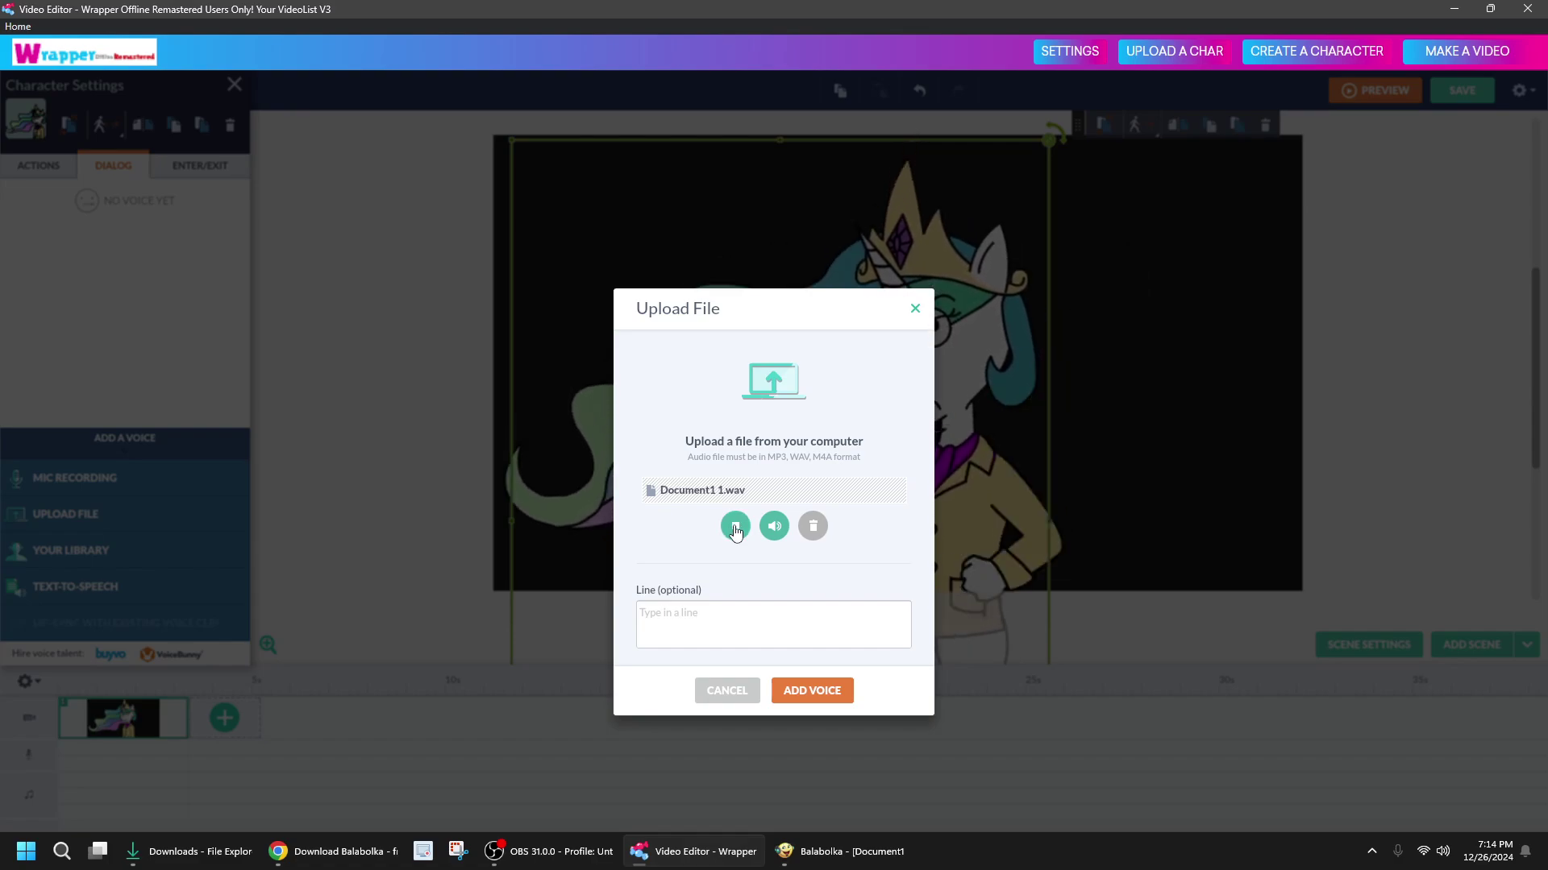
left_click(812, 689)
left_click(718, 526)
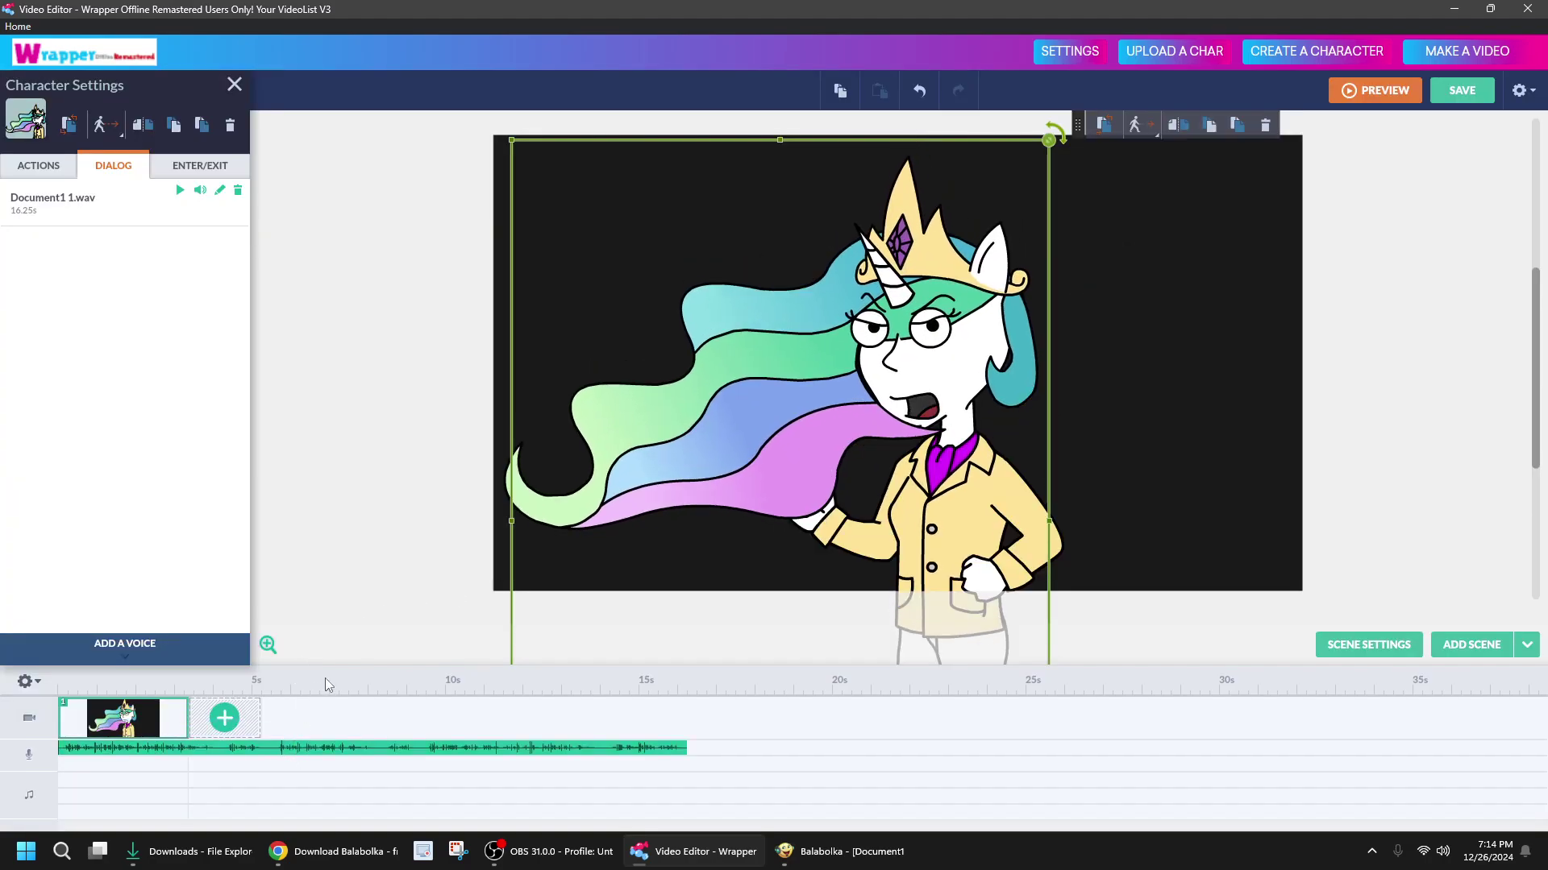
Set the volume of the voice clip on the timeline to 800%
right_click(327, 748)
mouse_move(375, 638)
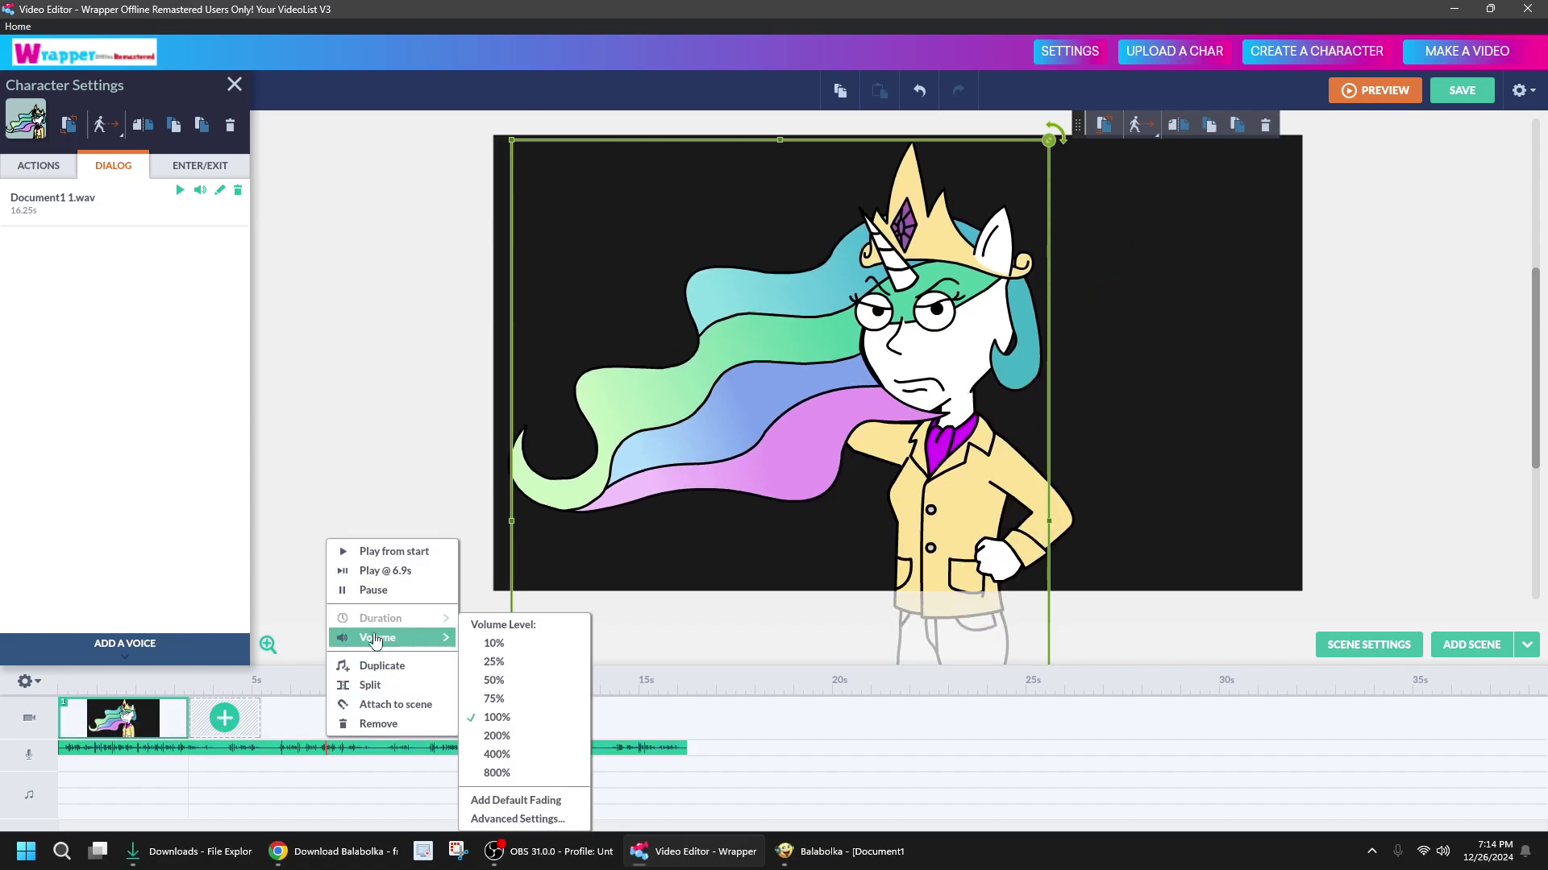
left_click(508, 773)
Extend the scene to about 16 seconds to cover the voice clip, and attach the clip to the scene
left_click_drag(182, 728, 690, 686)
right_click(669, 757)
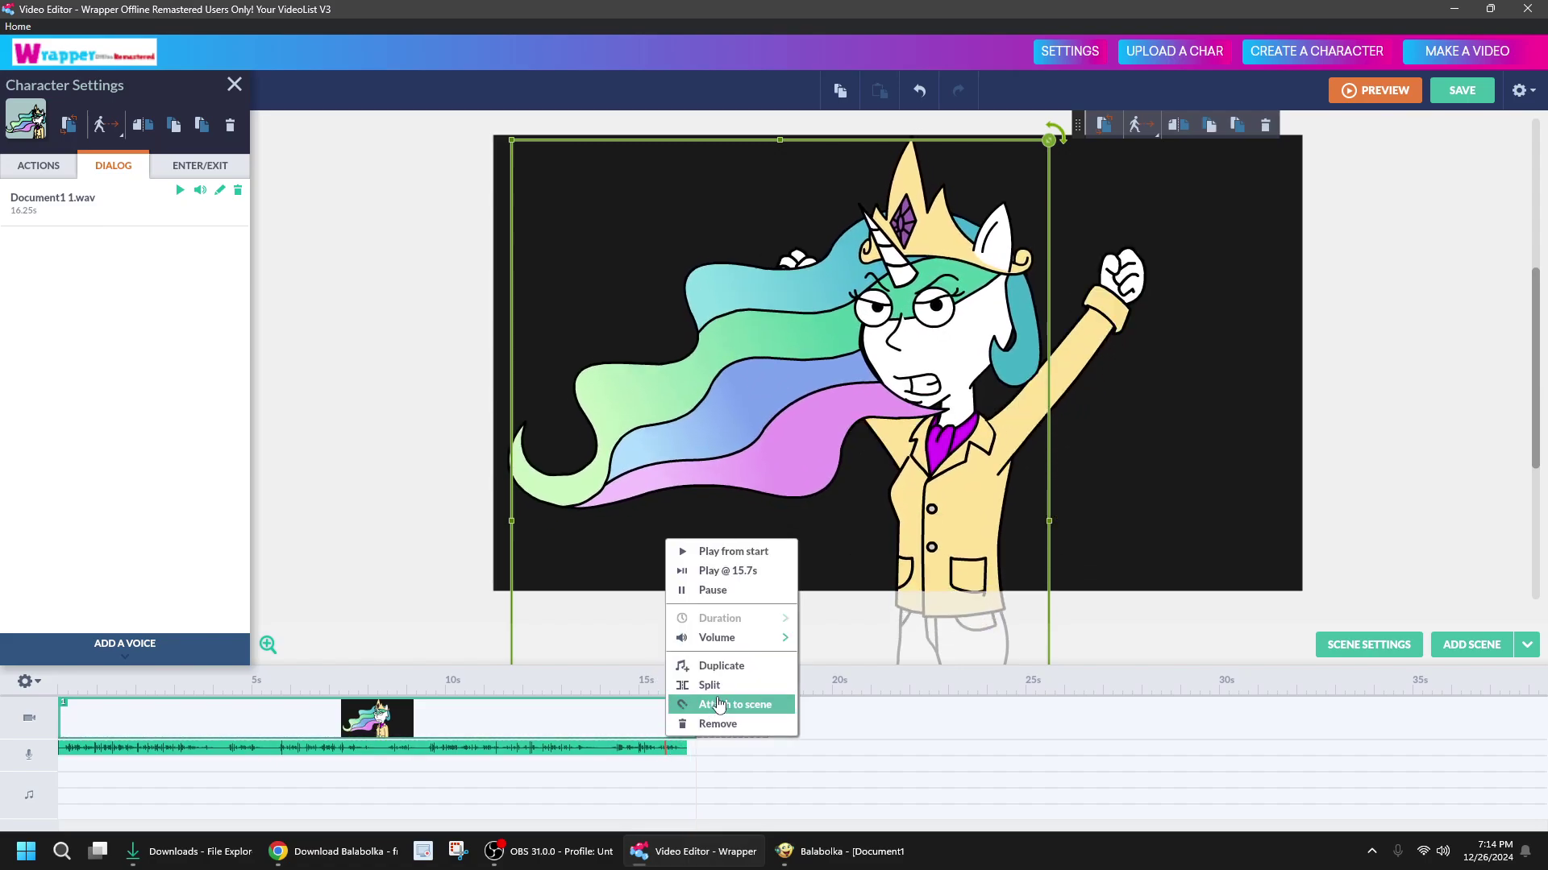
left_click(701, 705)
Play the attached voice clip from the start to check its sound, and pause it
right_click(687, 751)
left_click(720, 550)
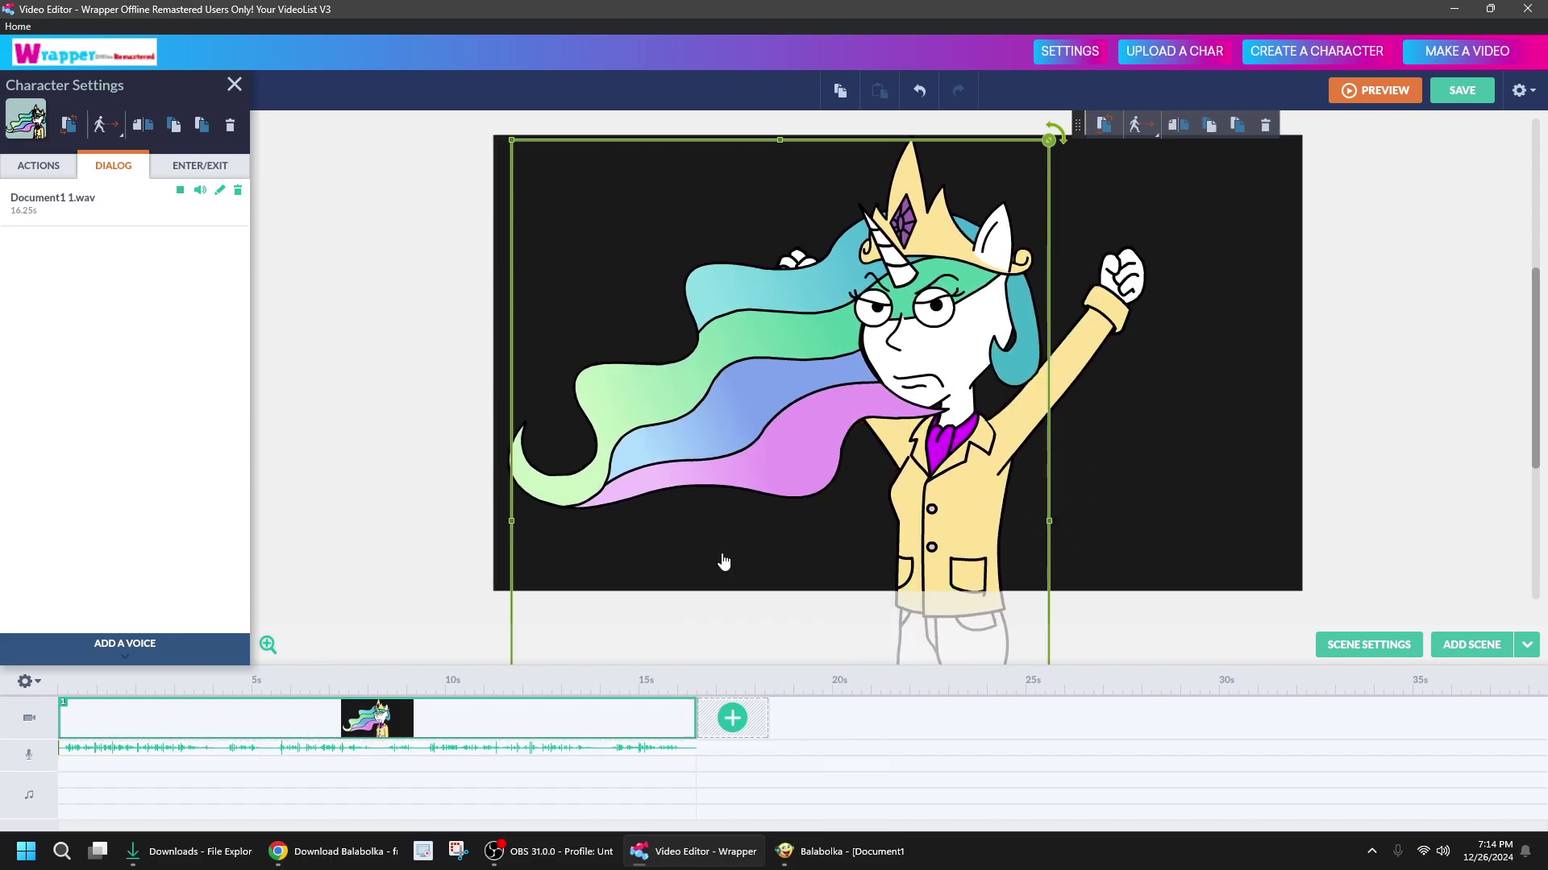
right_click(587, 751)
left_click(635, 594)
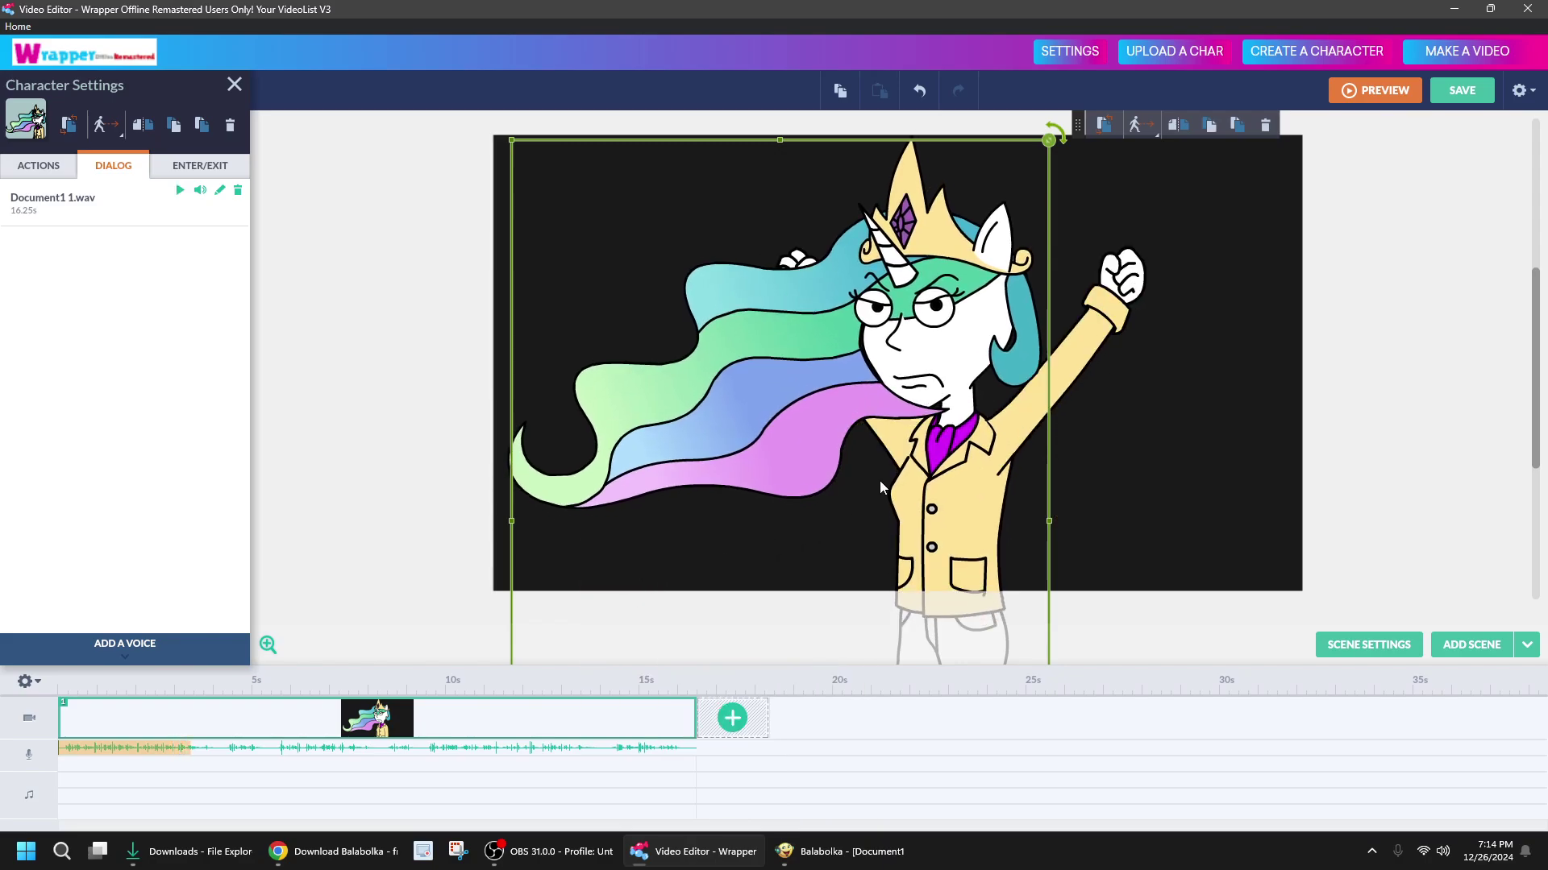
Deselect the character, save and close the video titled "test", and play it from the video list
left_click(1392, 249)
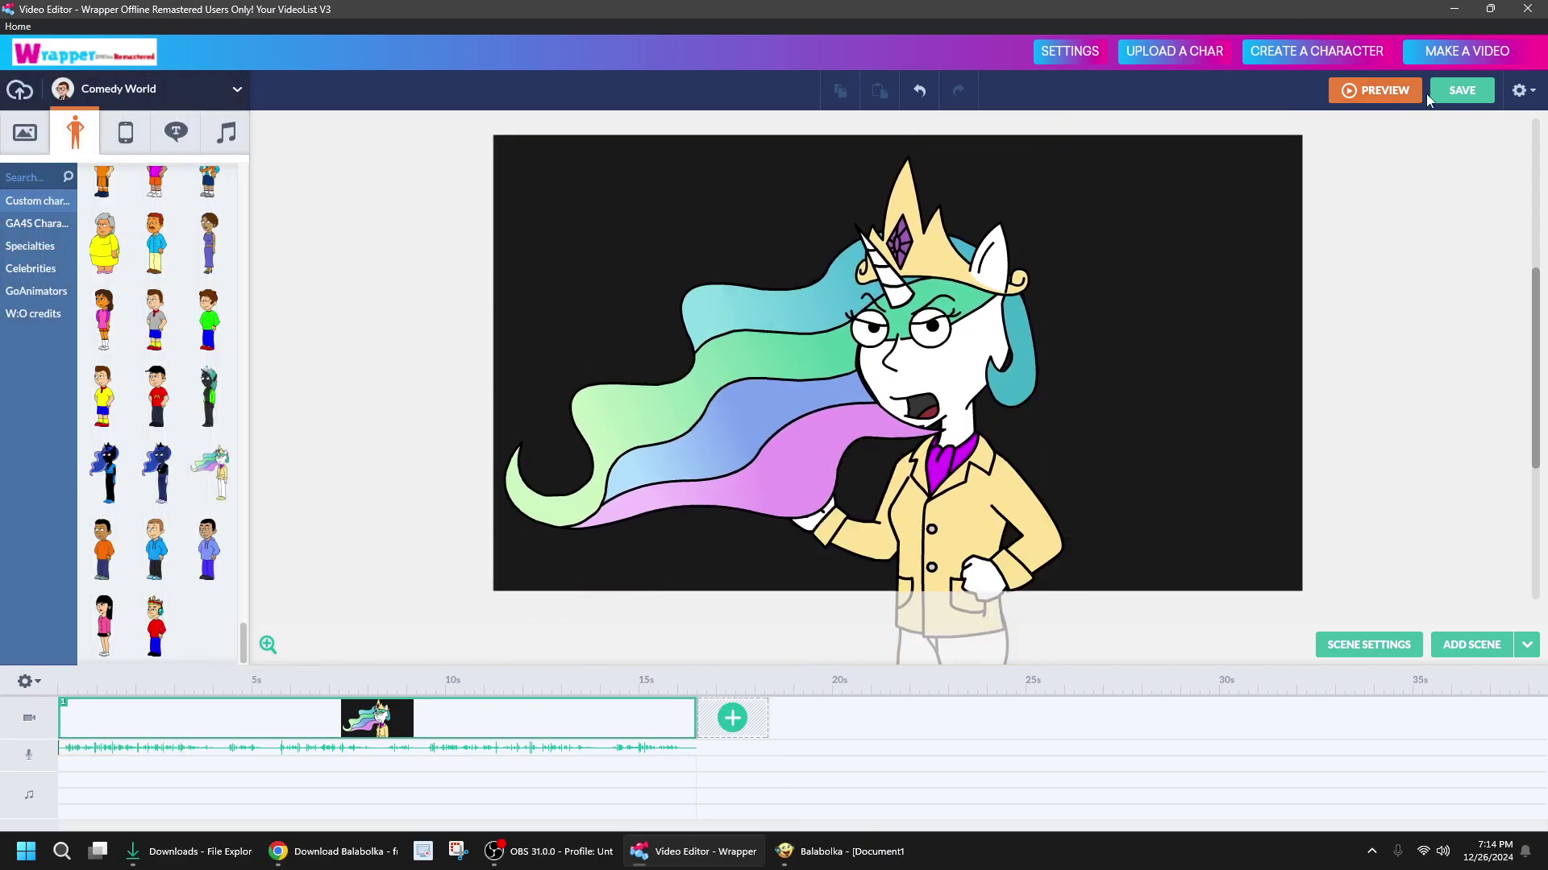
left_click(1456, 93)
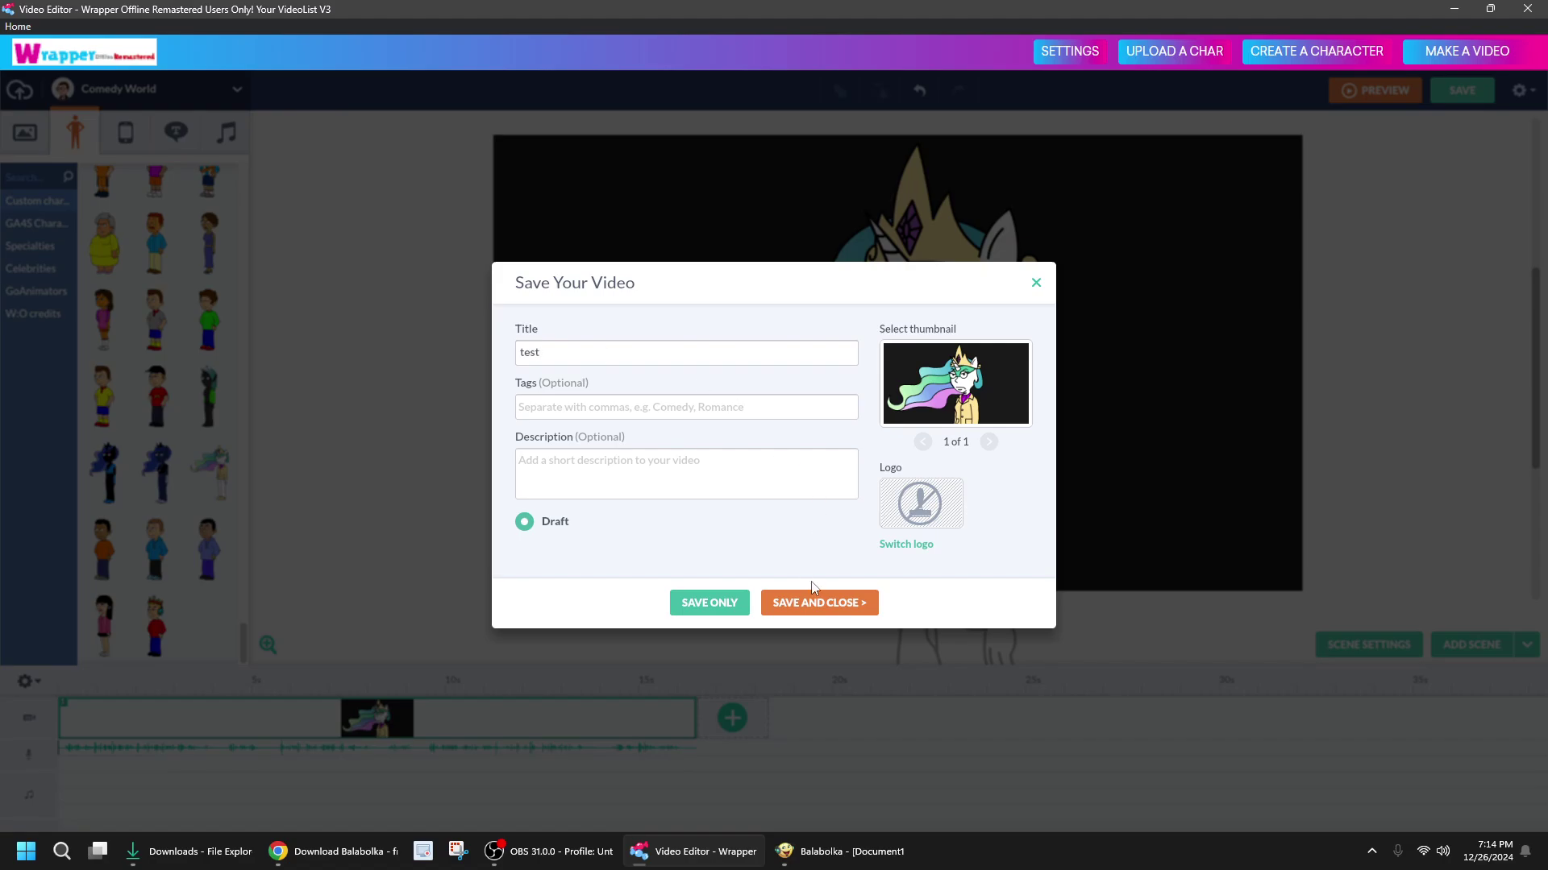
left_click(820, 603)
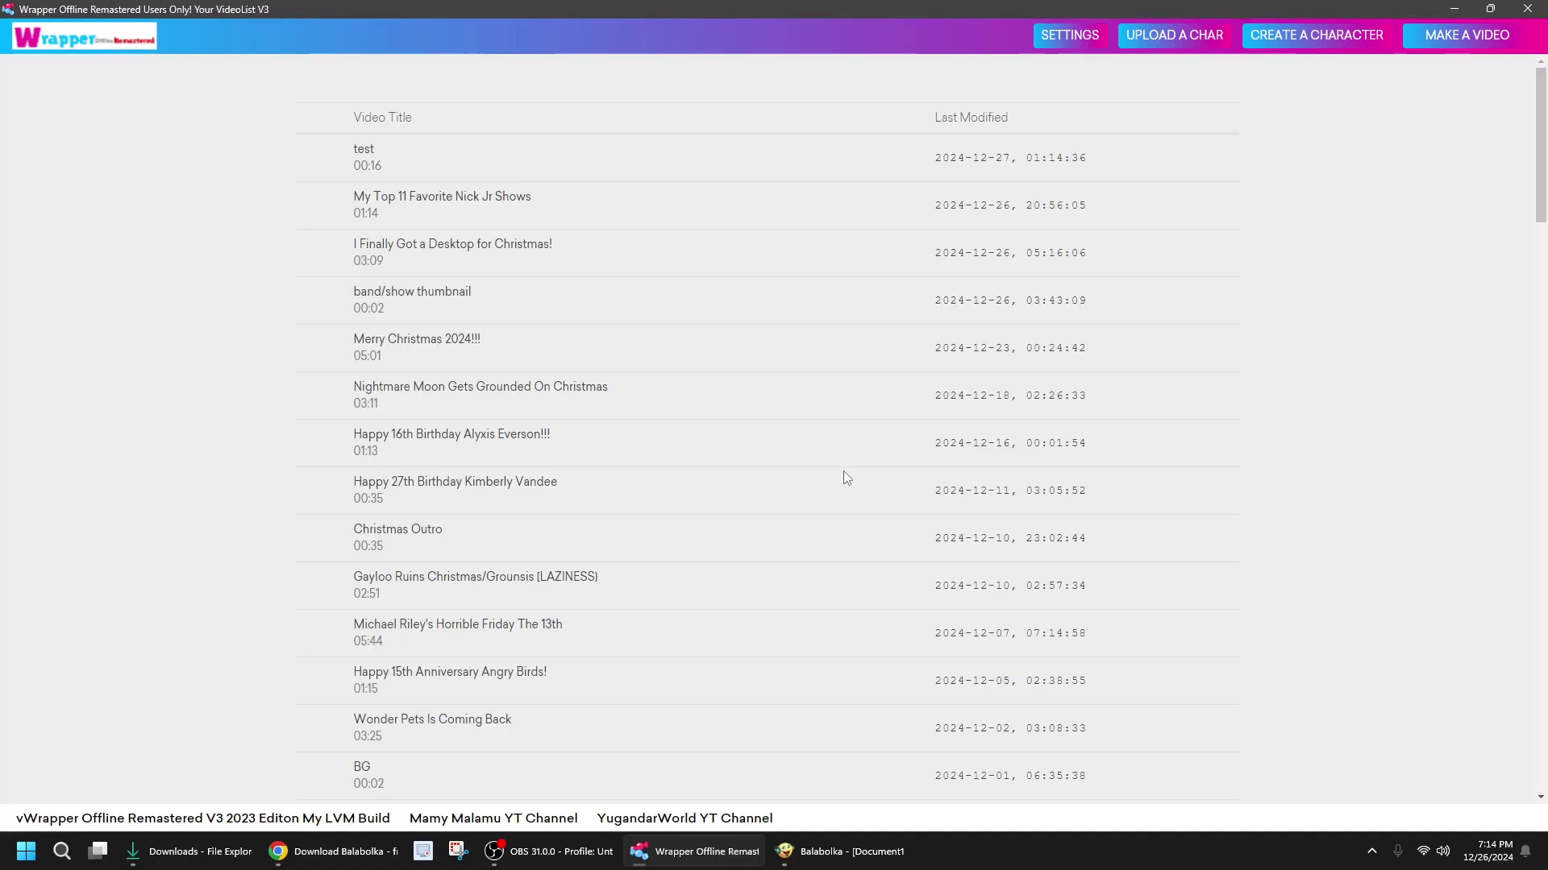
left_click(1115, 158)
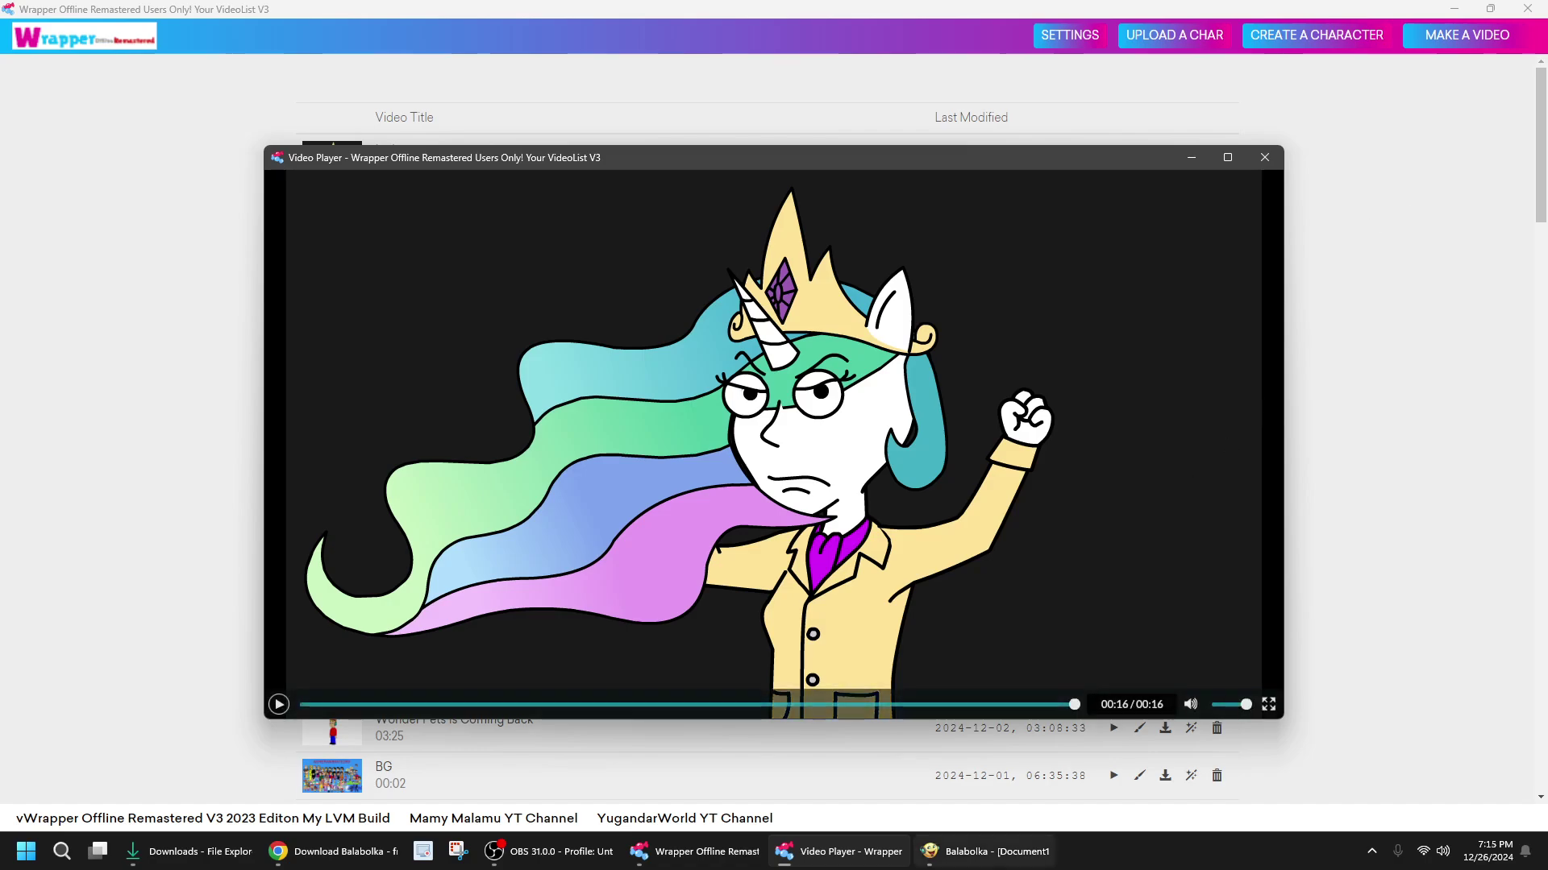
Minimize Balabolka and the other open windows, including the video player, to show the desktop, and switch to OBS
left_click(985, 851)
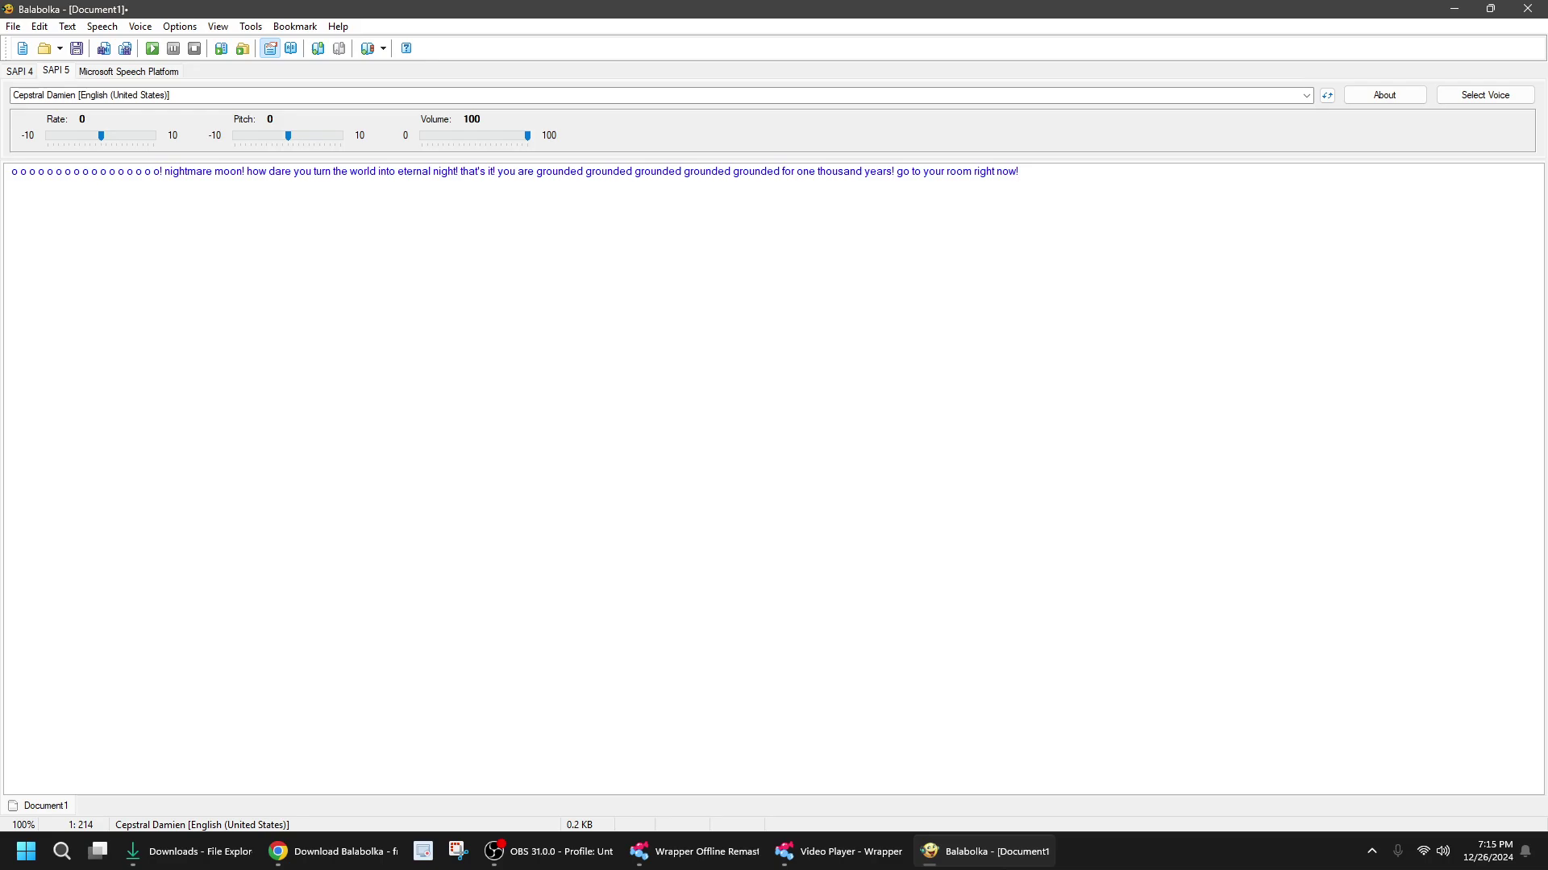
left_click(1454, 9)
left_click(1454, 8)
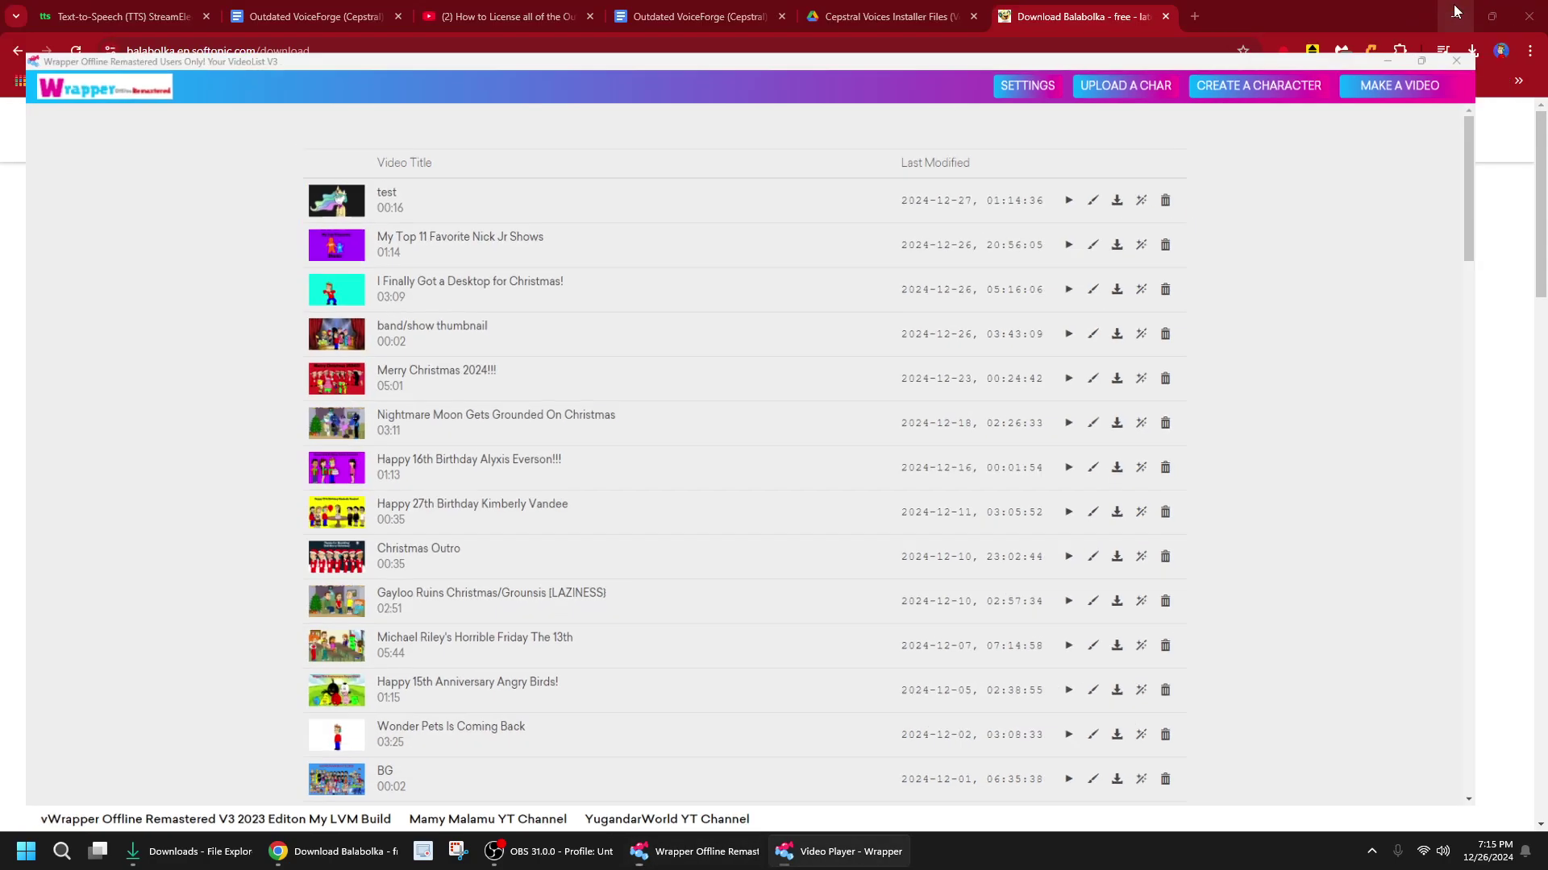
left_click(1454, 9)
left_click(1454, 9)
left_click(1454, 9)
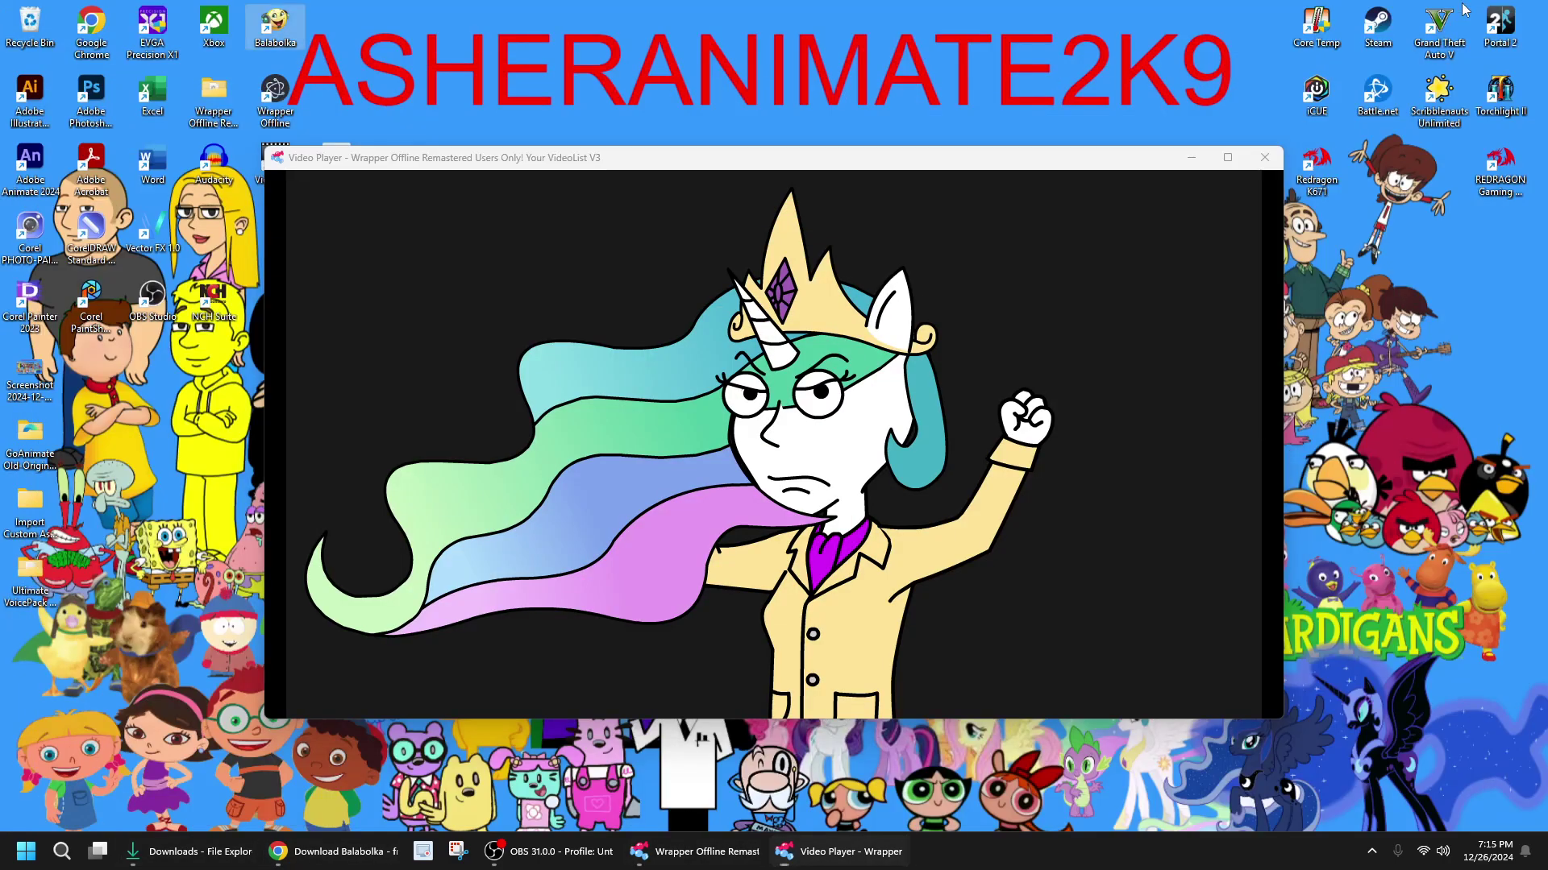
left_click(1191, 158)
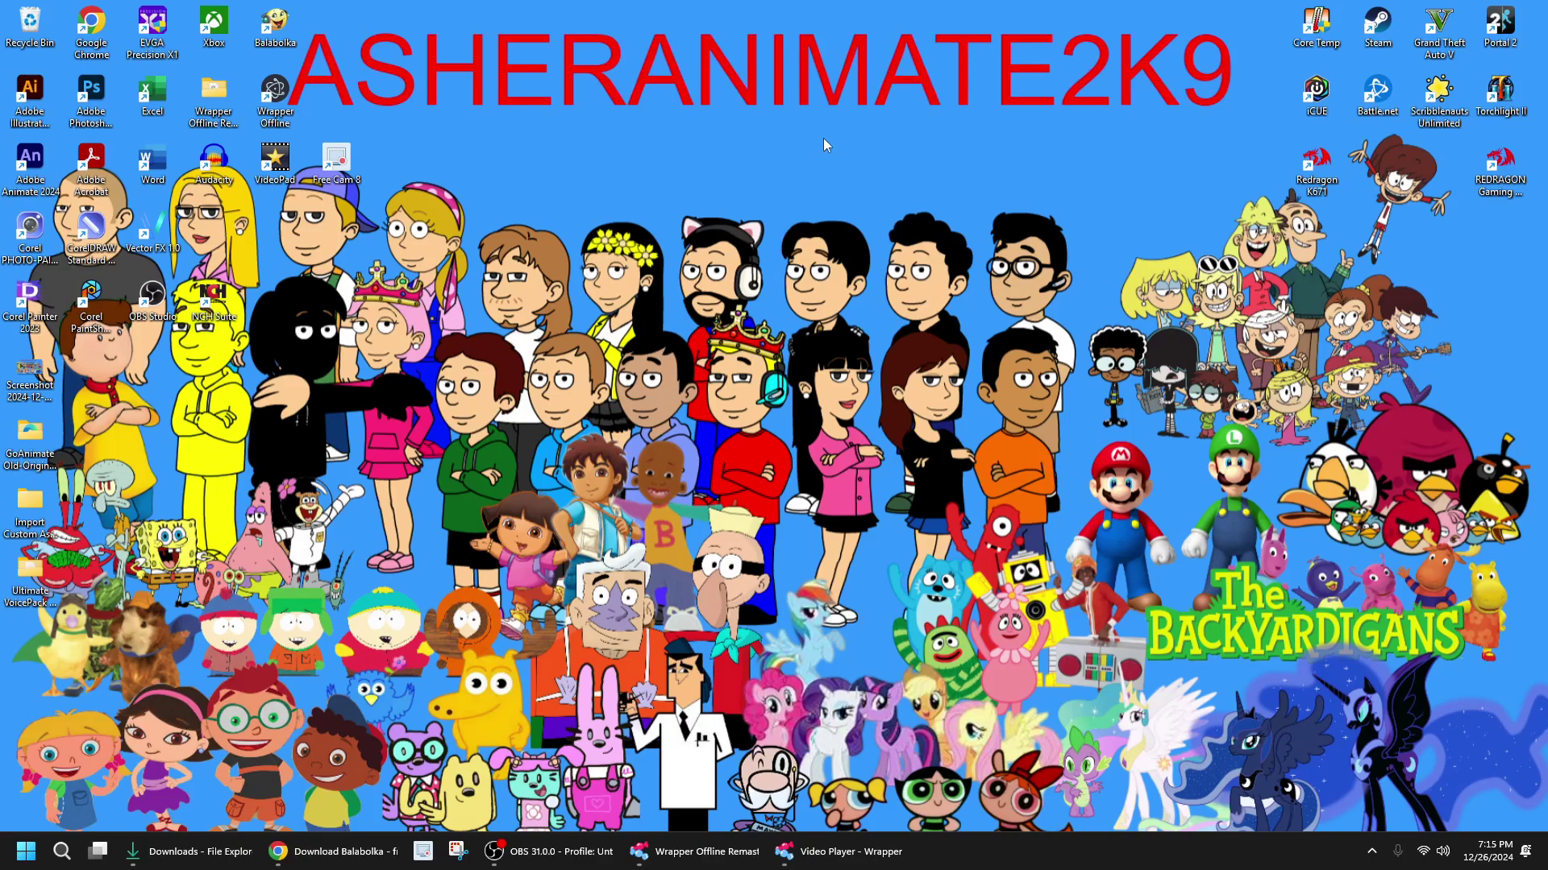
mouse_move(512, 867)
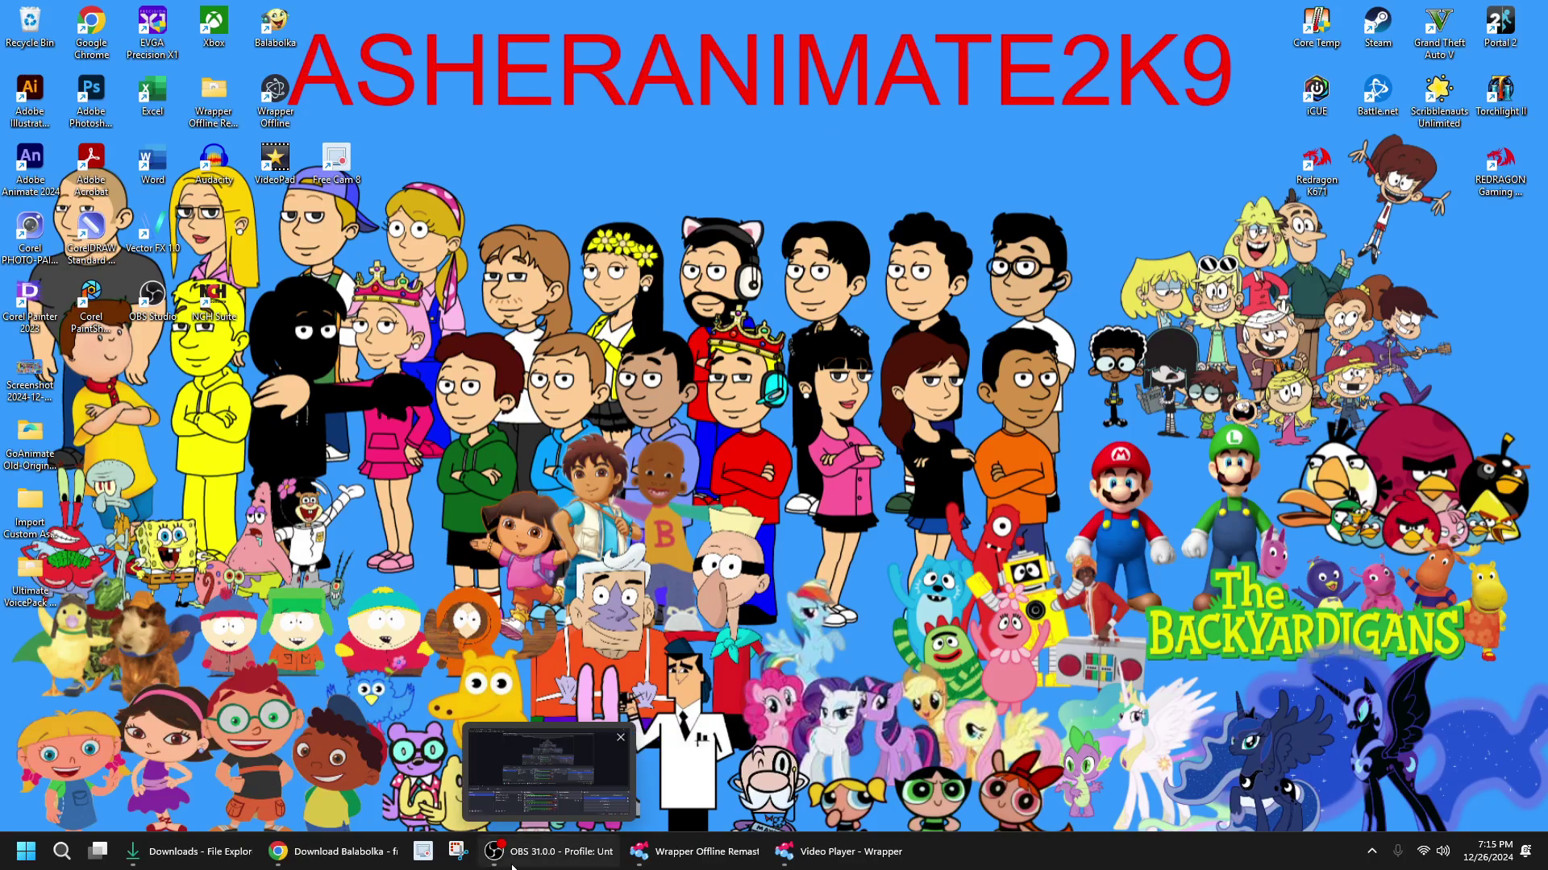
left_click(576, 840)
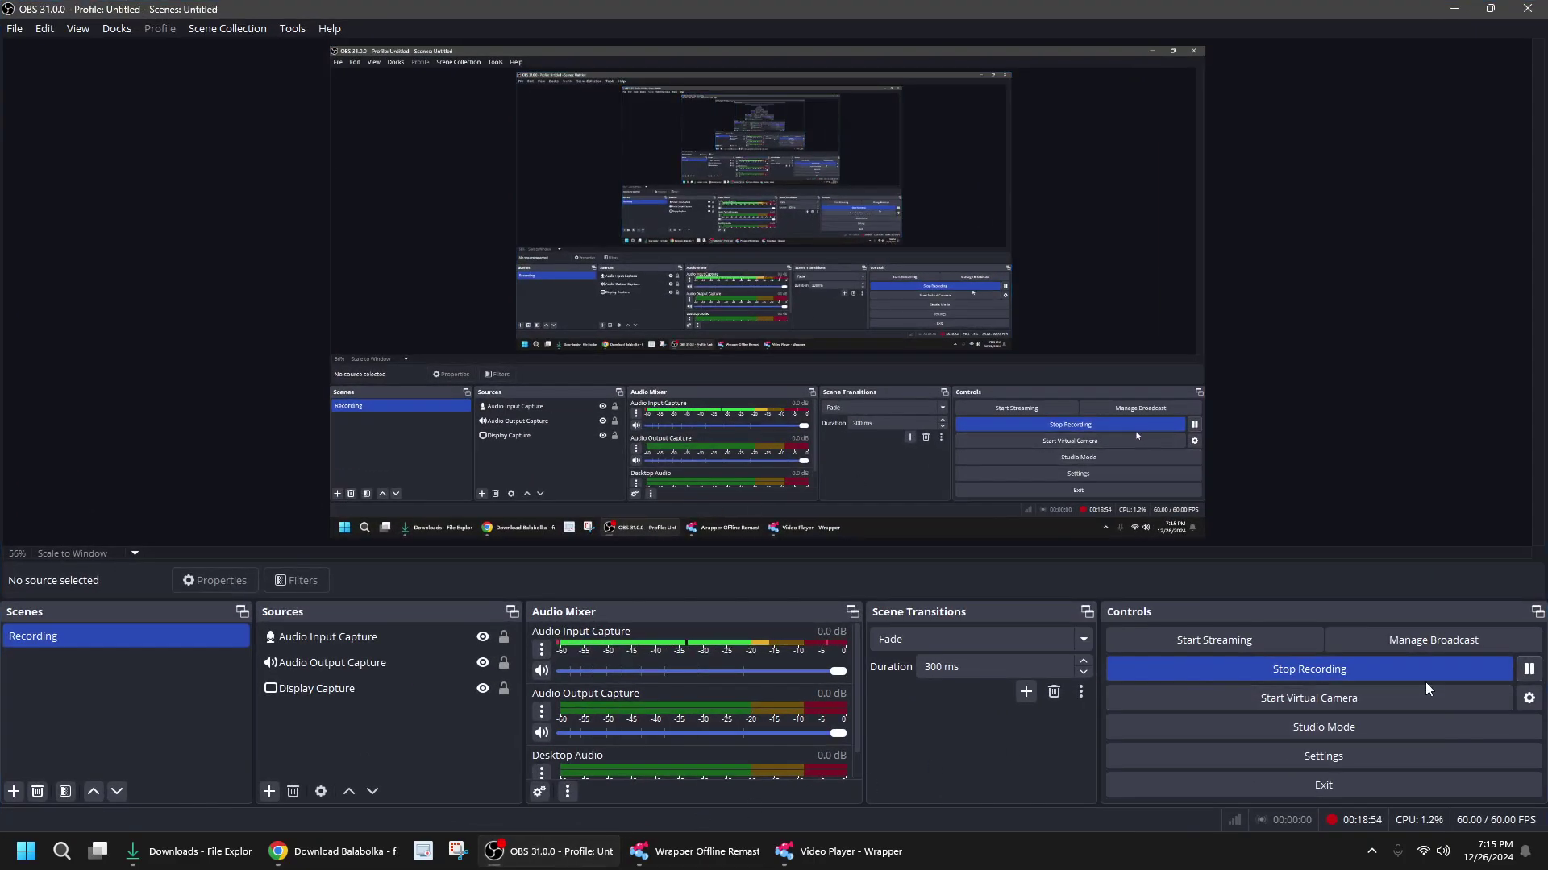